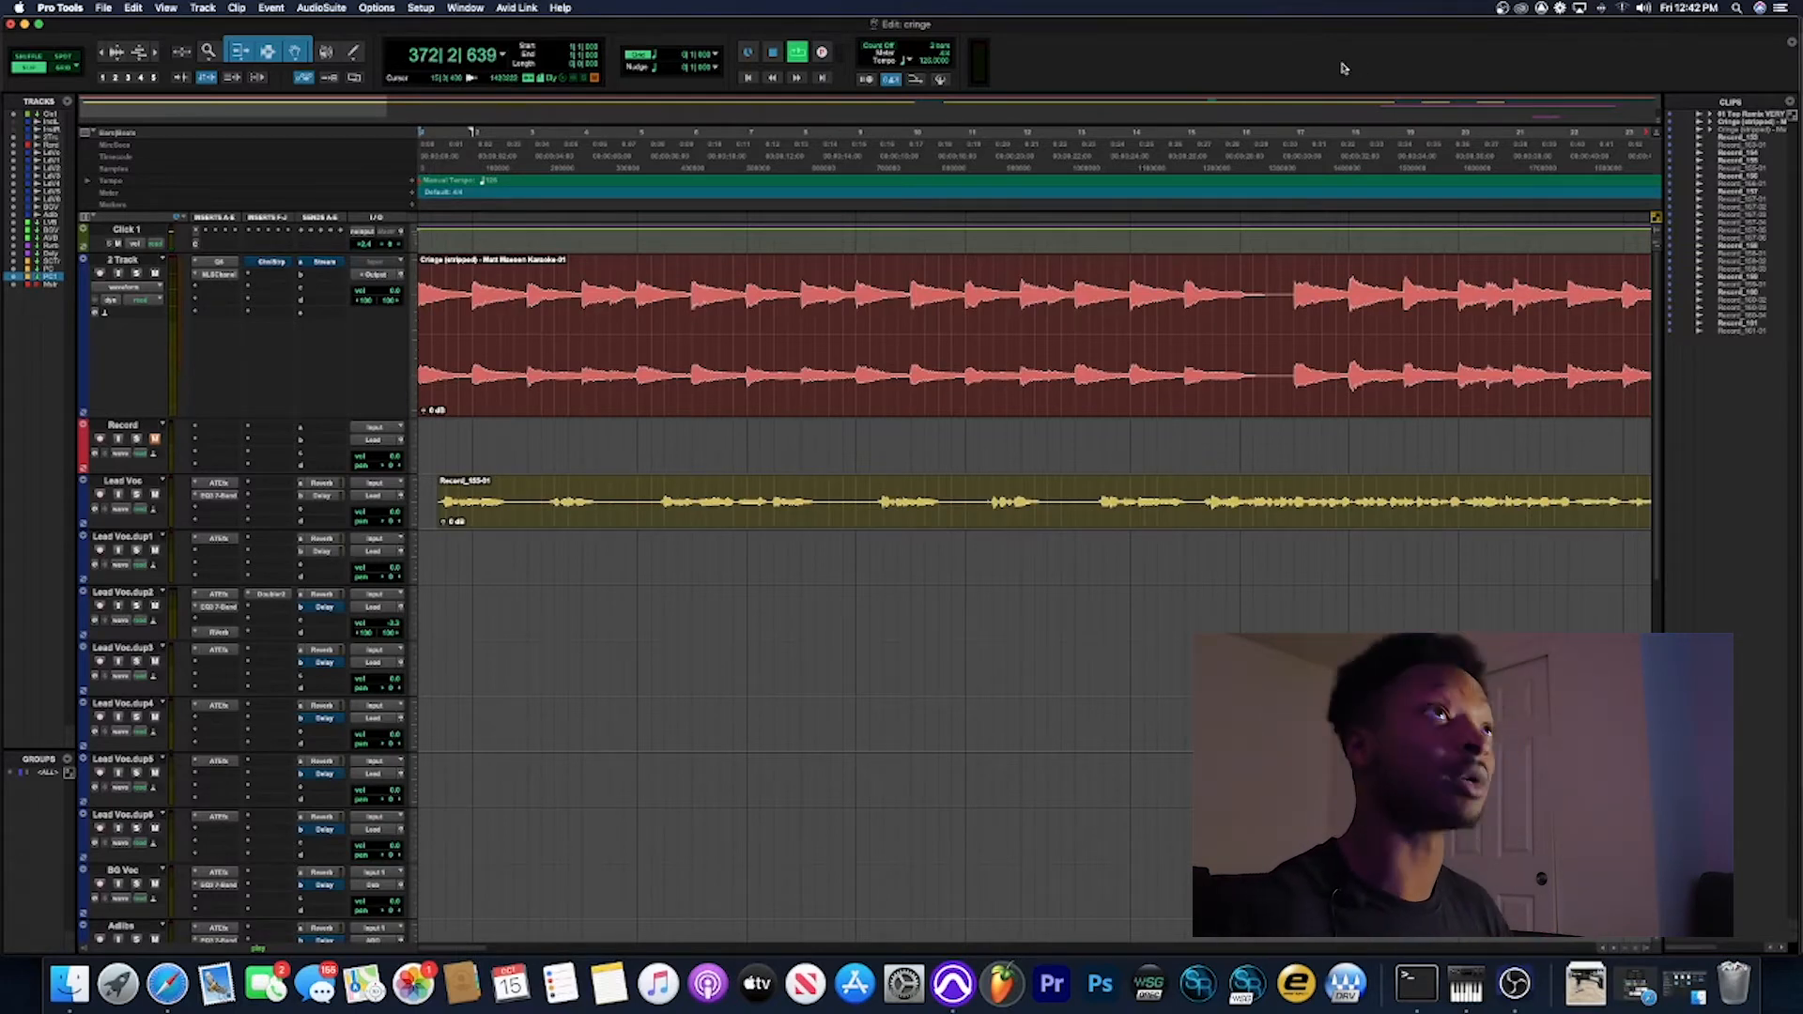
Step: Stop playback, fit the whole arrangement in view and play the song from bar 1
{"action": "key", "text": "space"}
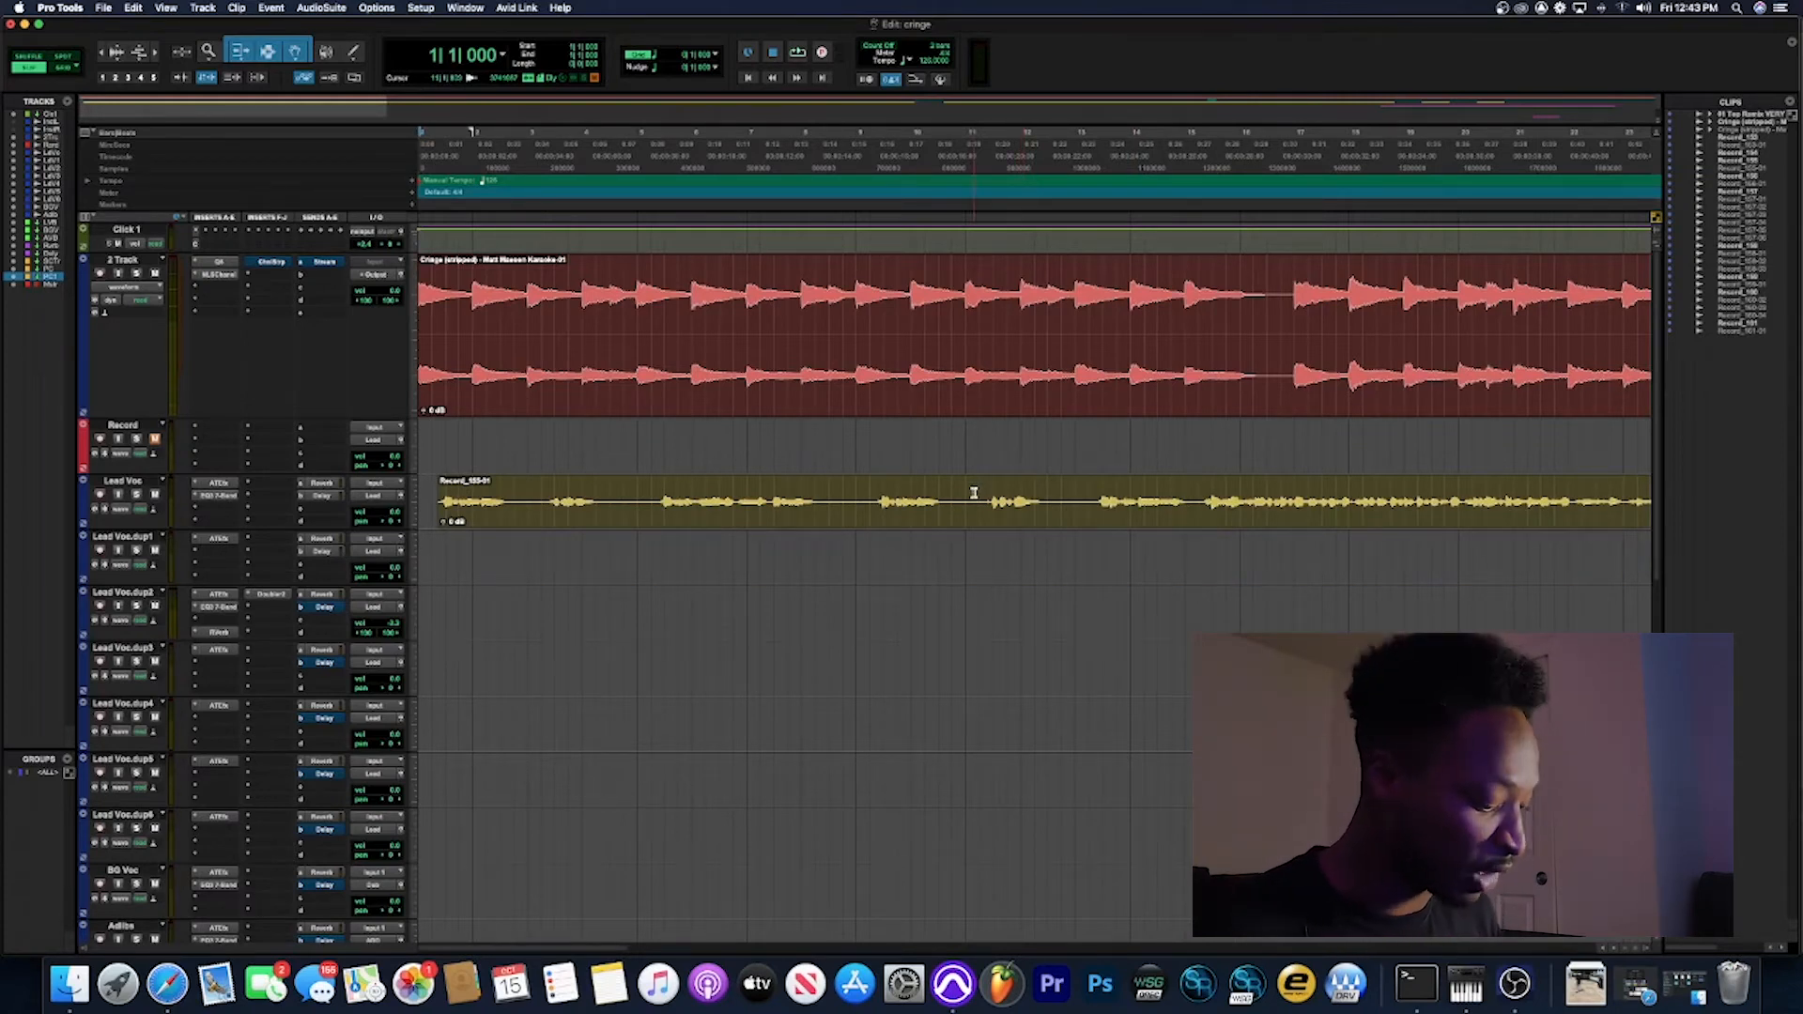
{"action": "key", "text": "r"}
{"action": "key", "text": "r"}
{"action": "key", "text": "r"}
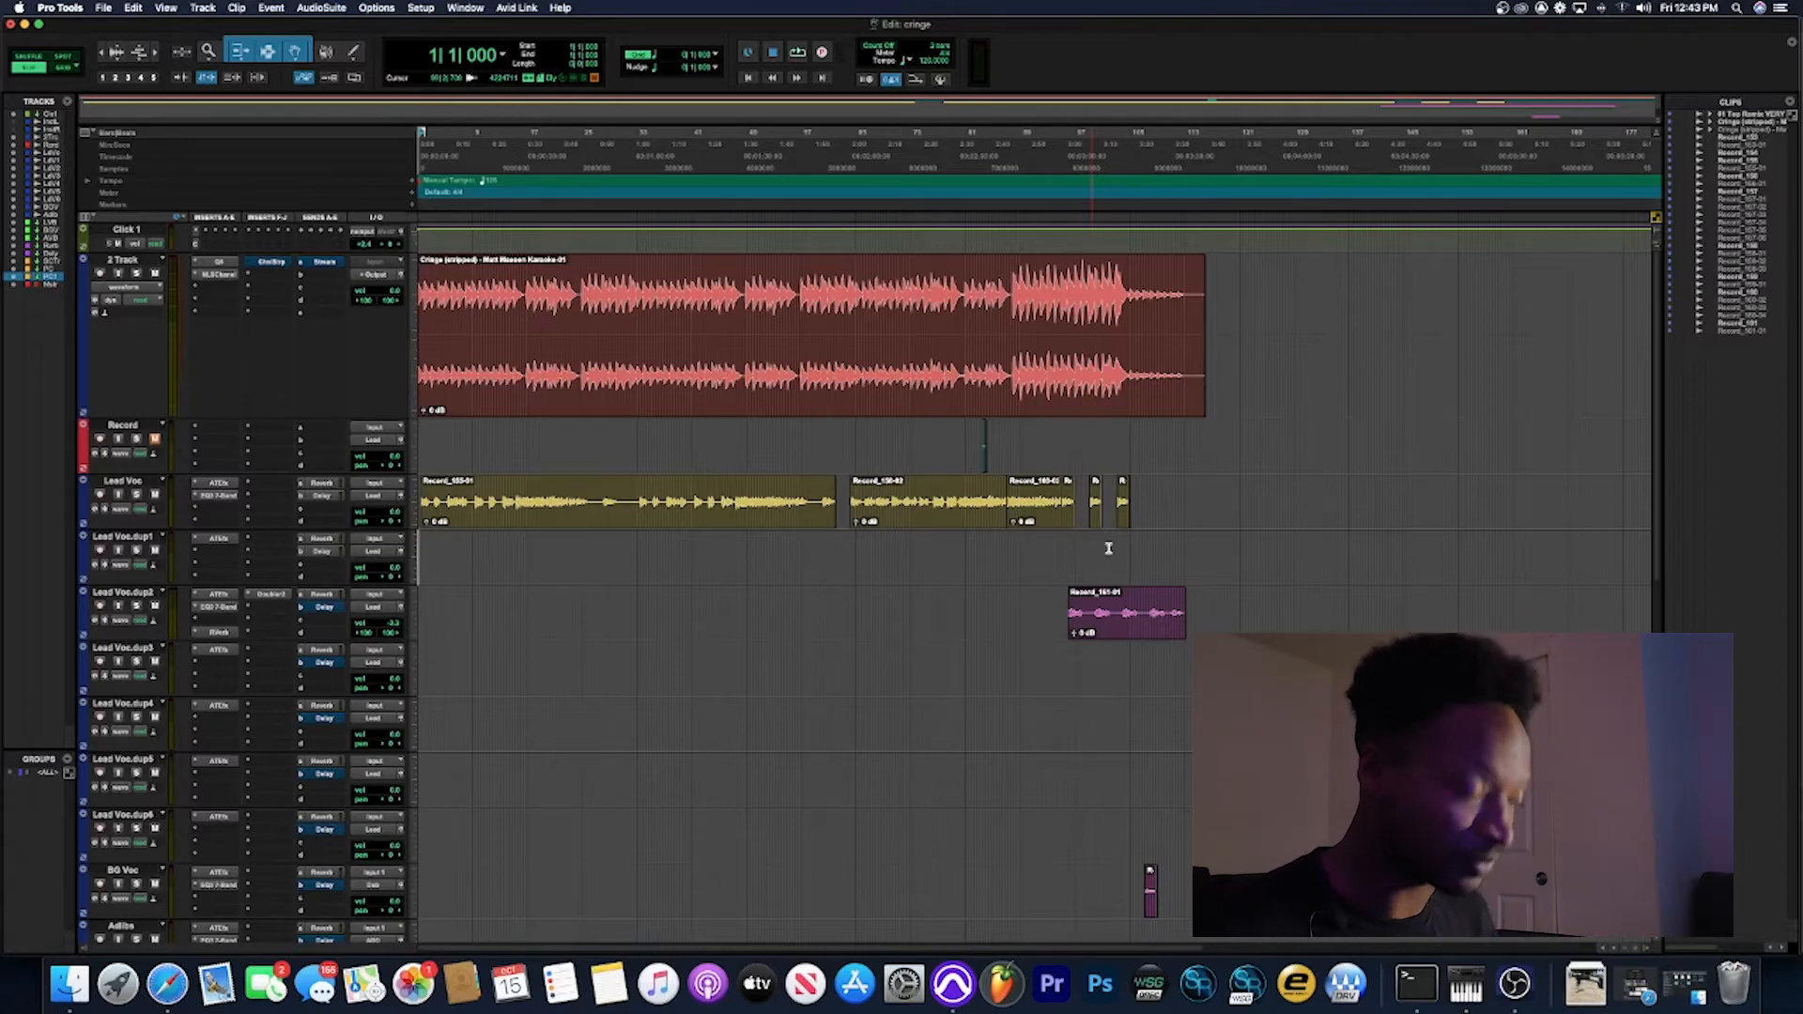
{"action": "key", "text": "space"}
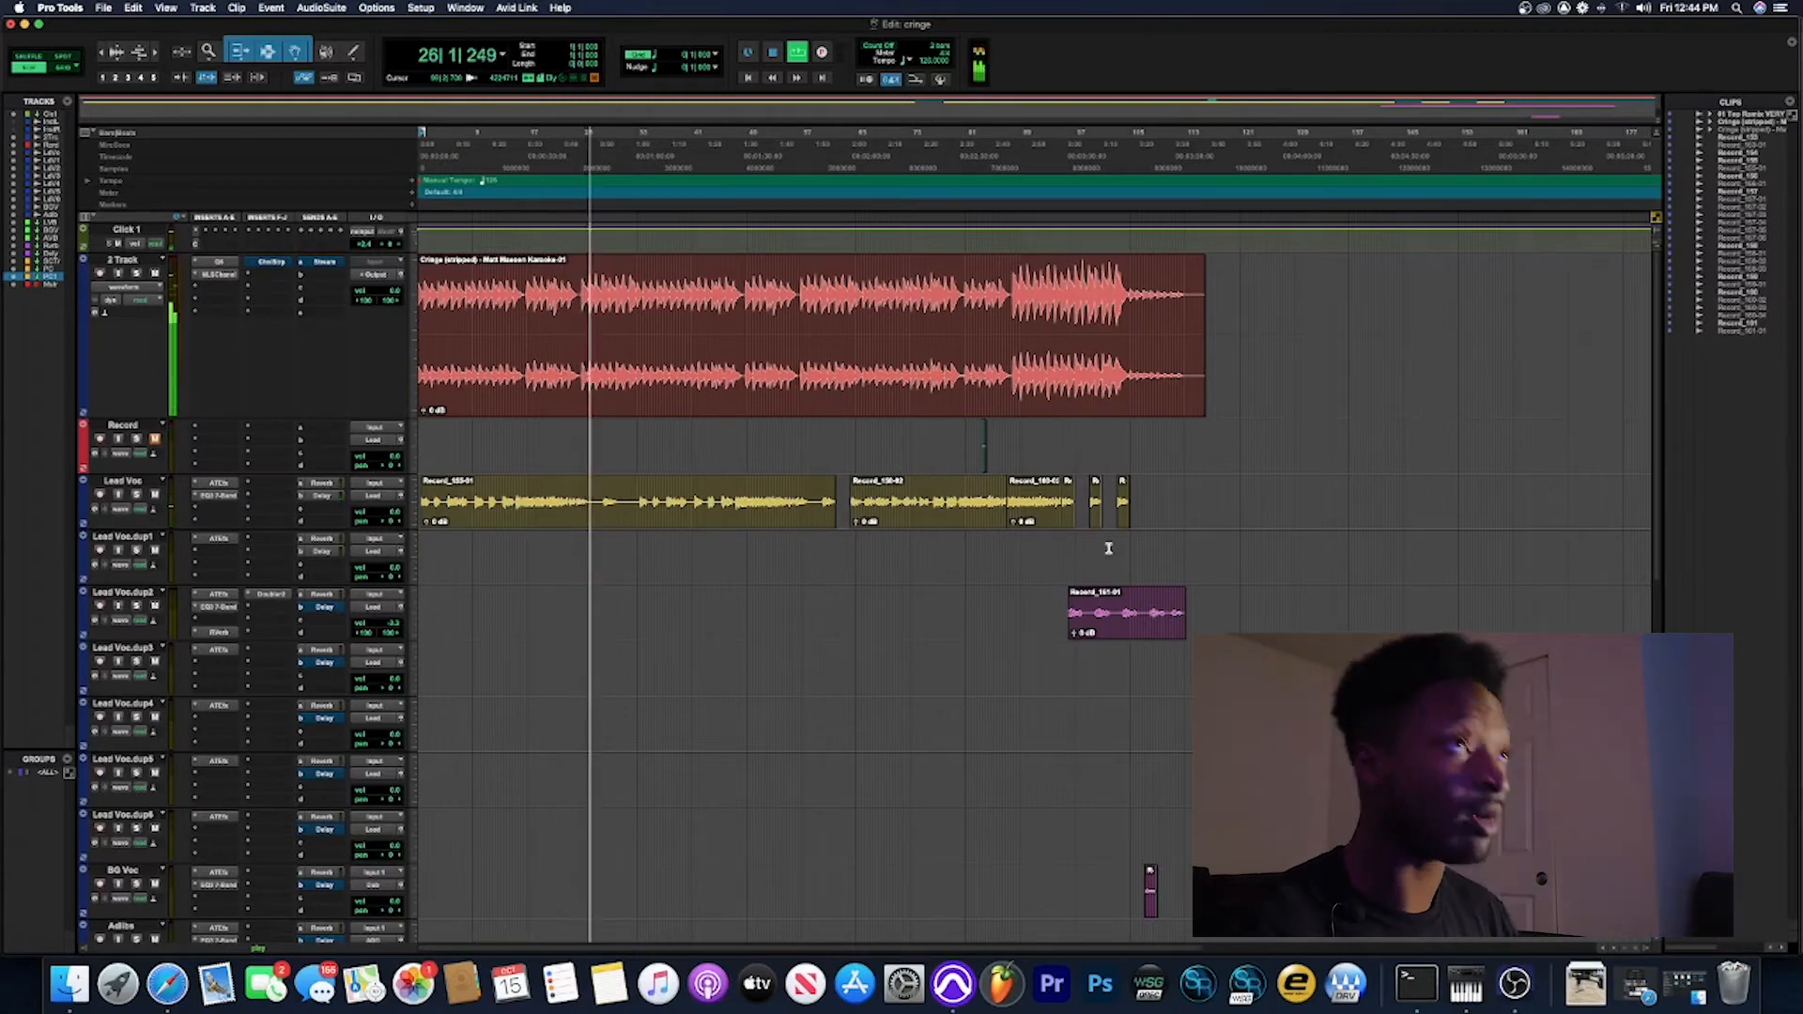
{"action": "key", "text": "space"}
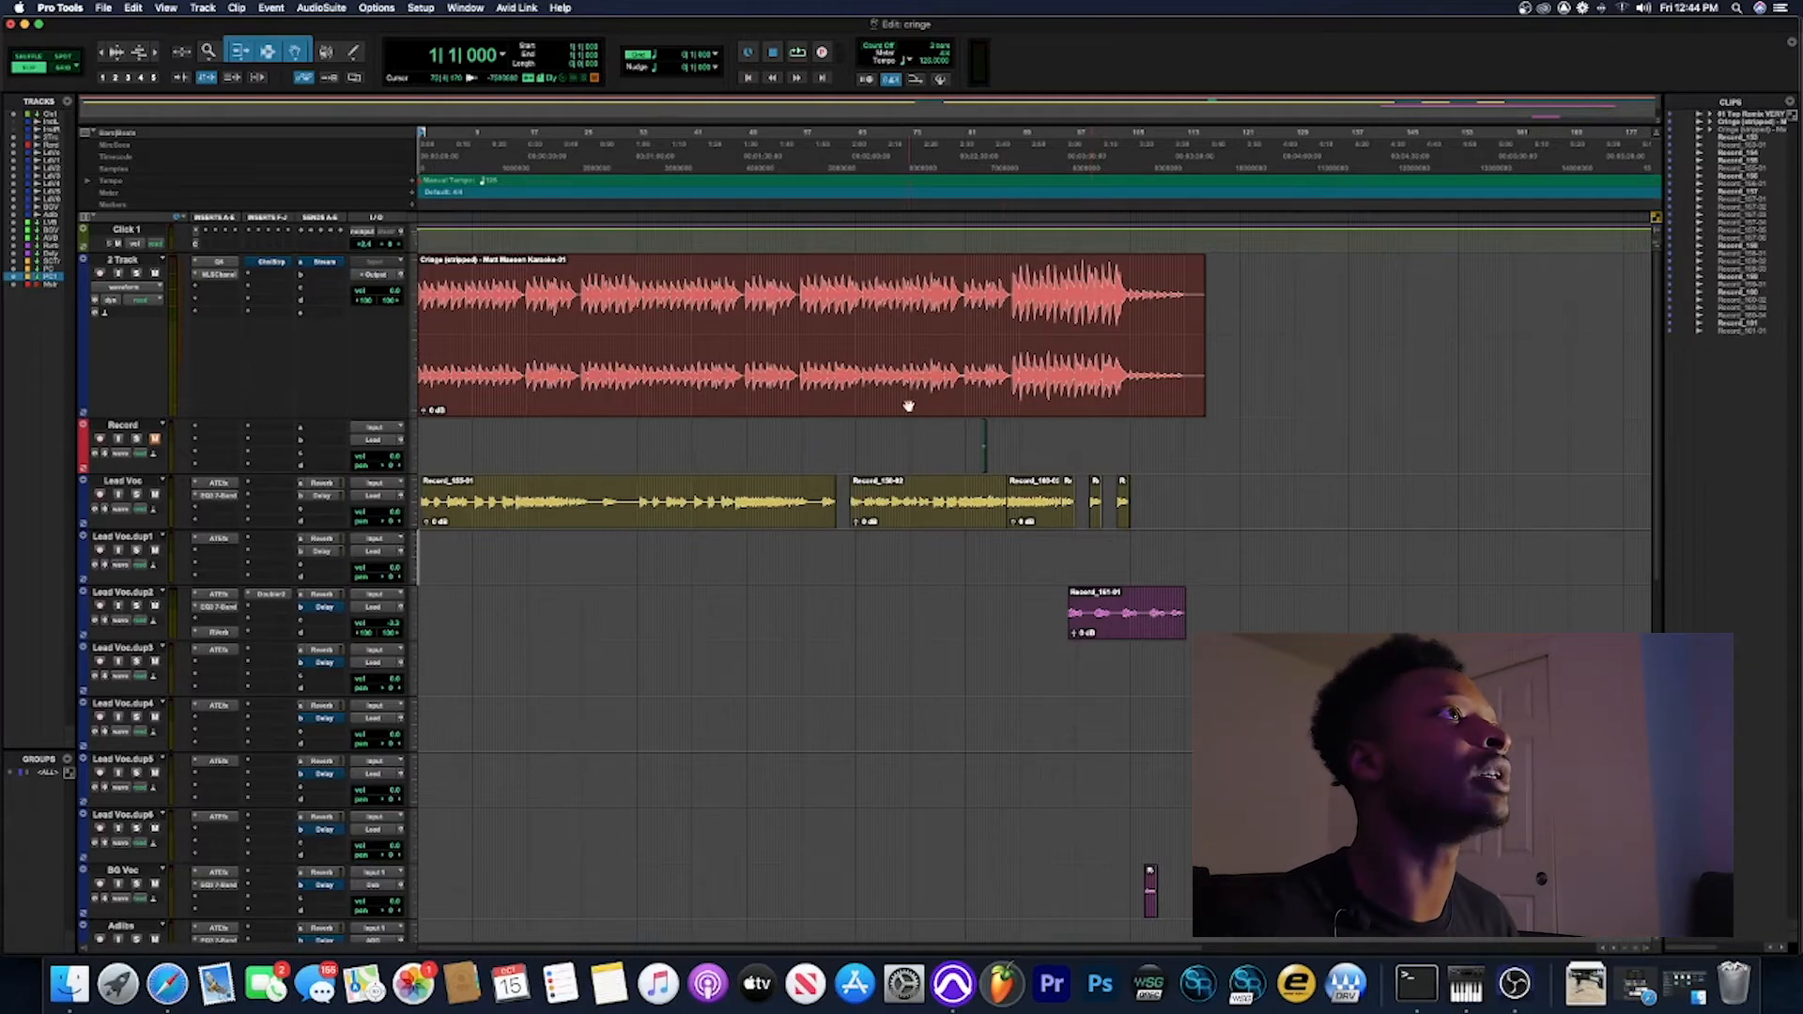
Step: Mute the Lead Voc and Lead Voc.dup2 tracks, and enable the Conductor Track
{"action": "left_click", "coordinate": [155, 494]}
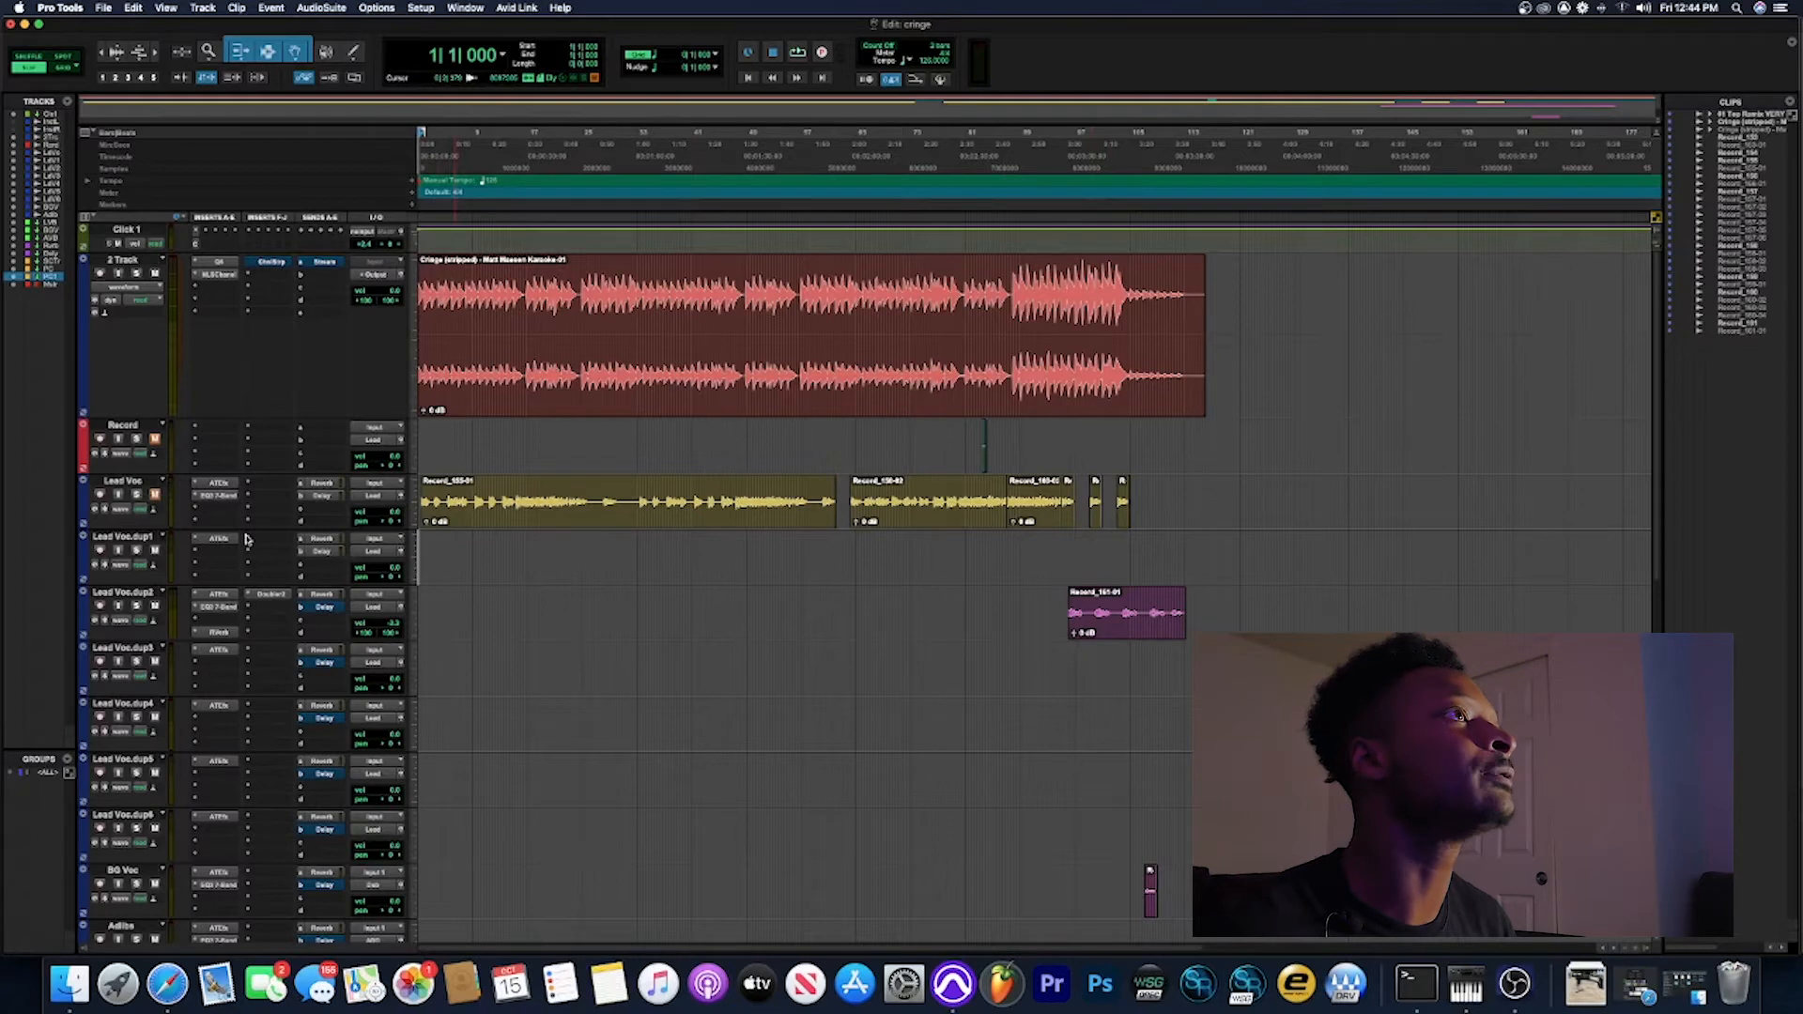
{"action": "left_click", "coordinate": [155, 606]}
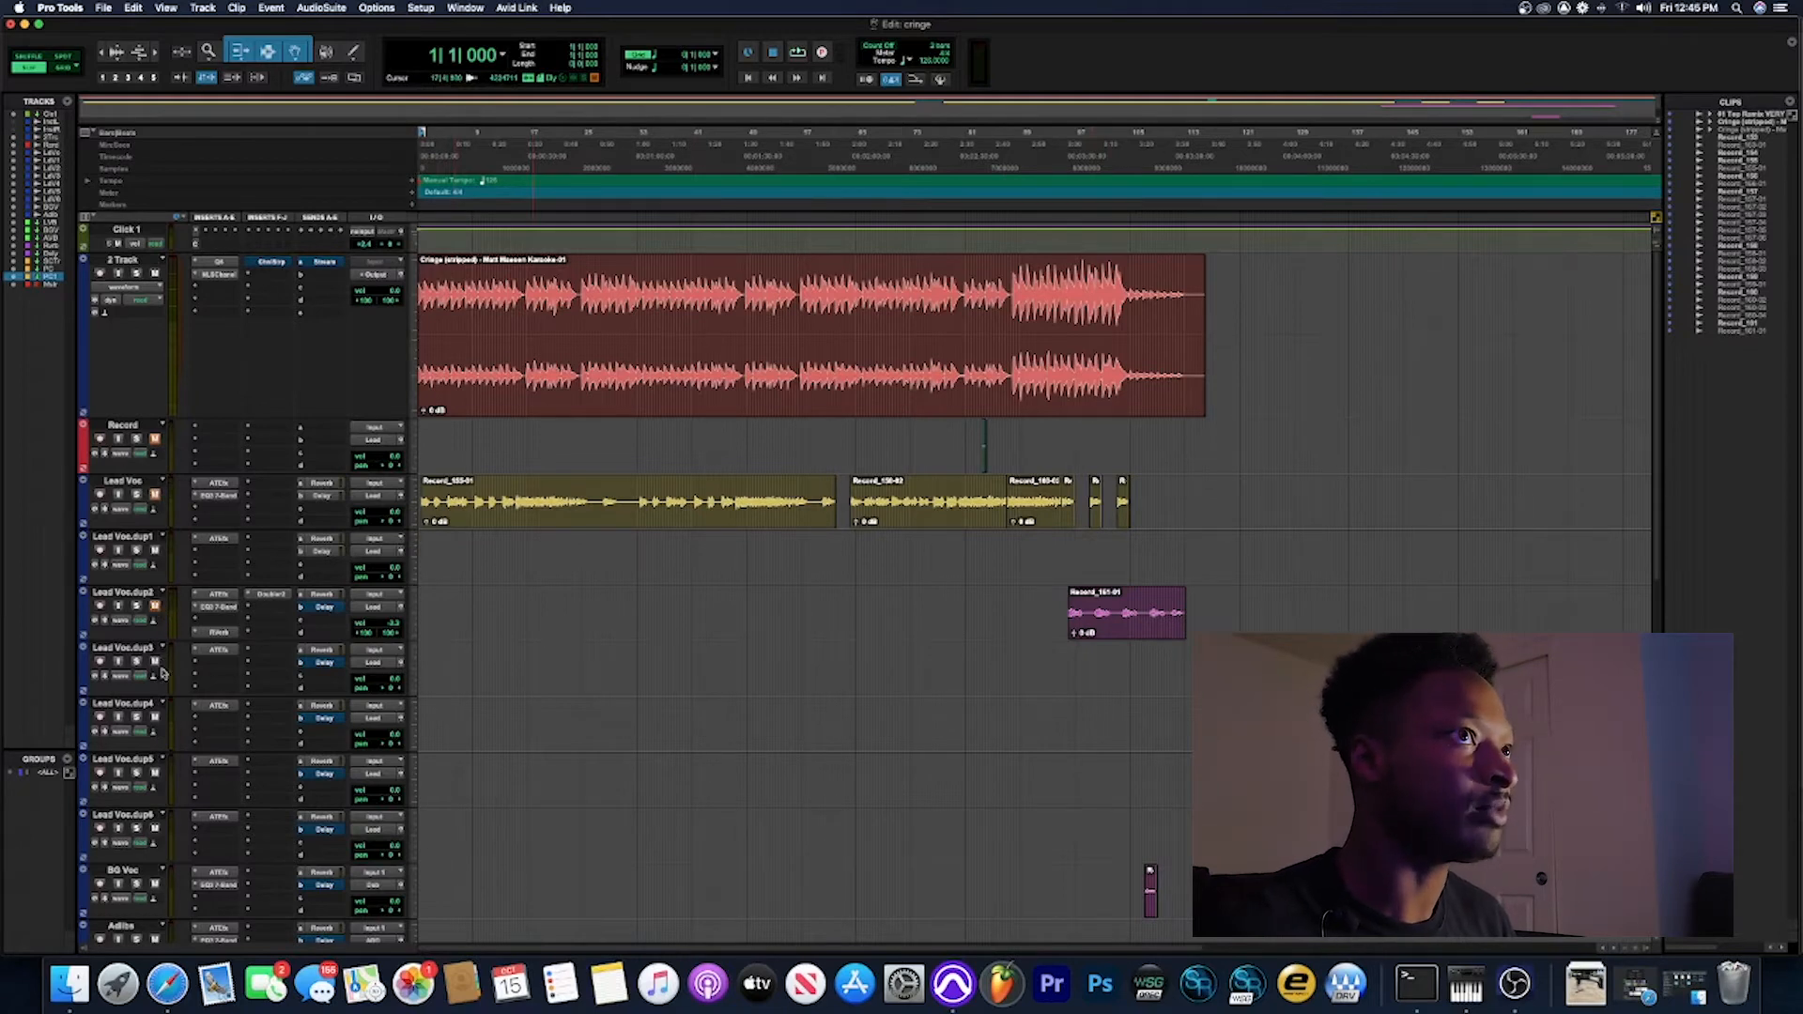
{"action": "left_click", "coordinate": [939, 77]}
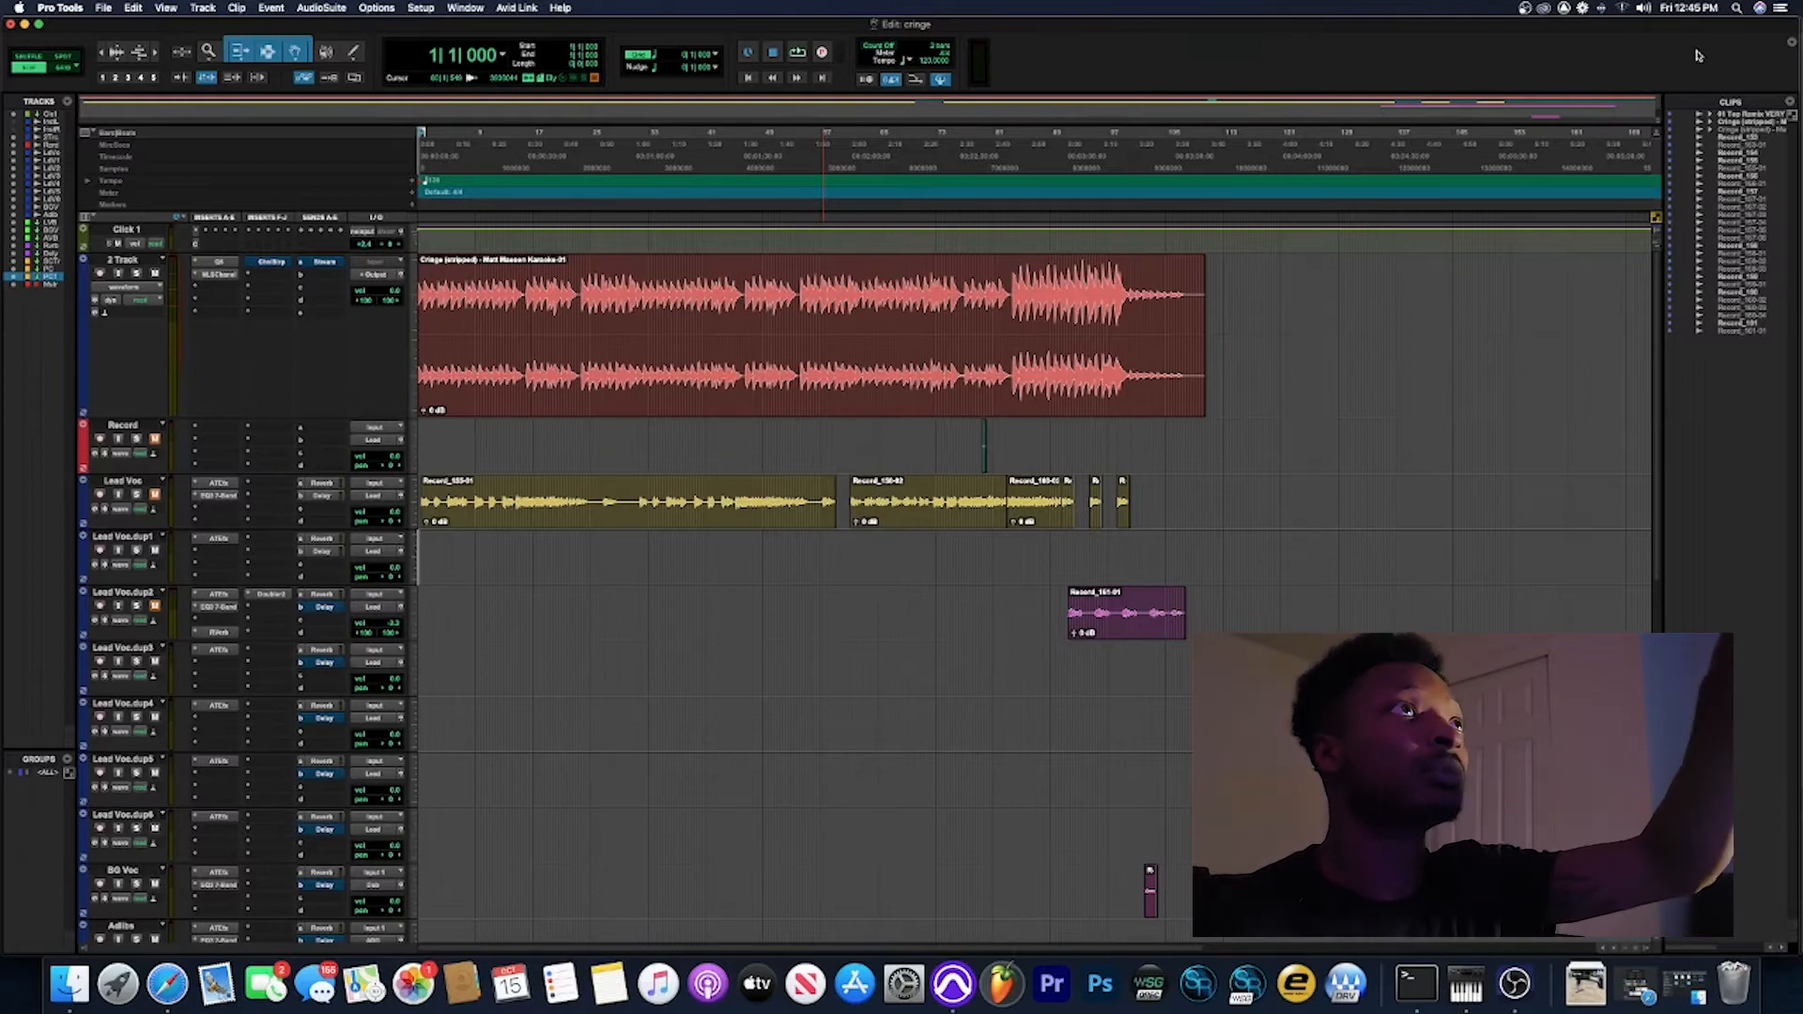
Step: Hide and restore the MIDI Controls, and display the Synchronization and Ableton Link controls in the Edit window
{"action": "left_click", "coordinate": [1792, 45]}
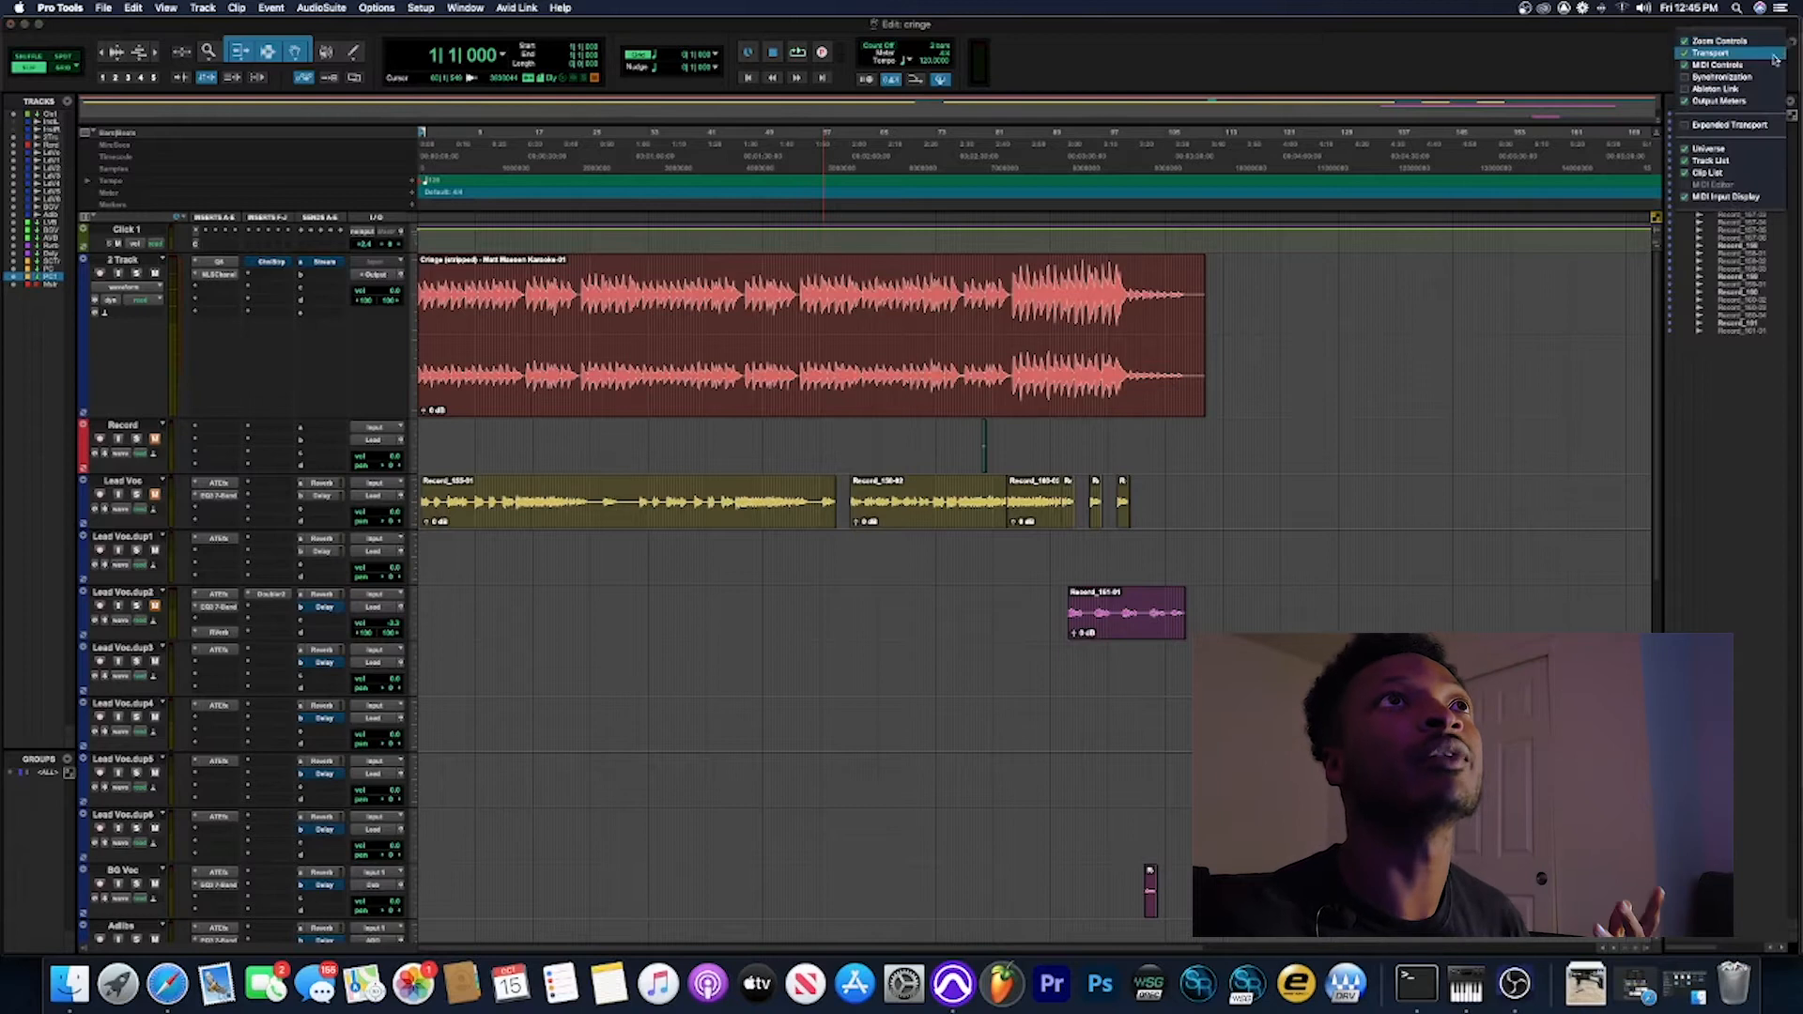
{"action": "left_click", "coordinate": [1757, 67]}
{"action": "left_click", "coordinate": [1598, 57]}
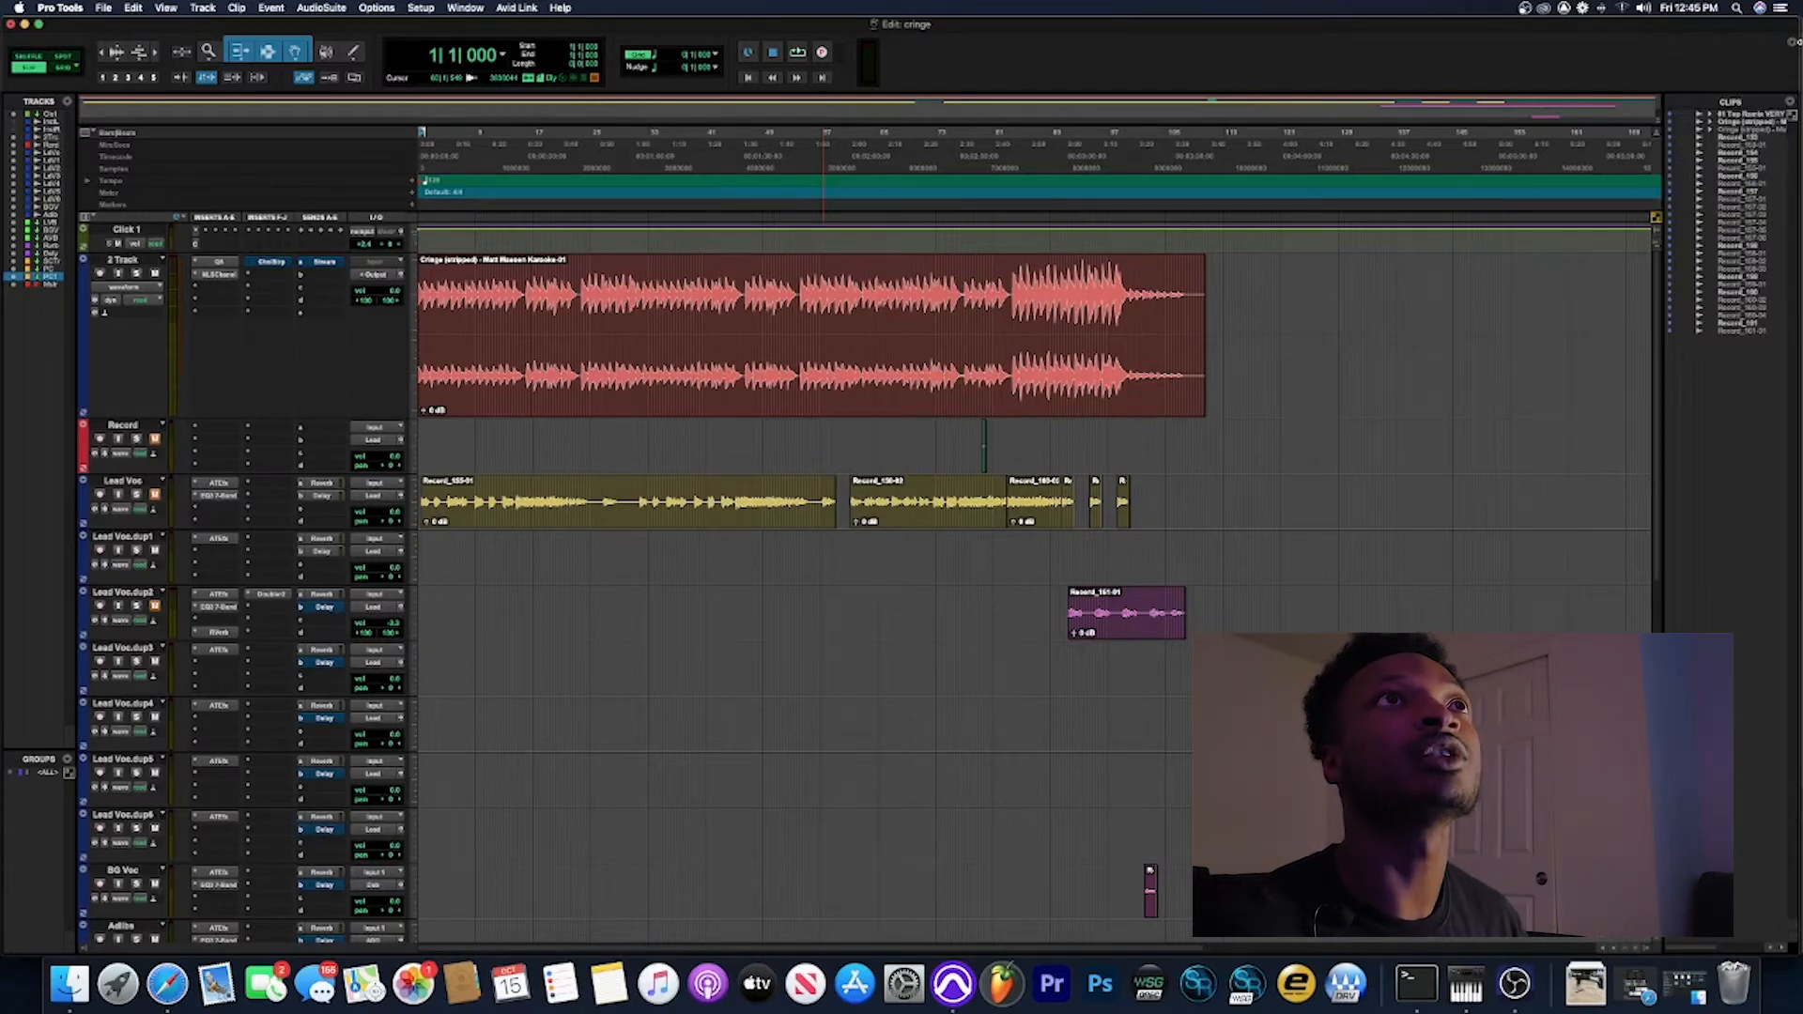
{"action": "left_click", "coordinate": [1792, 45]}
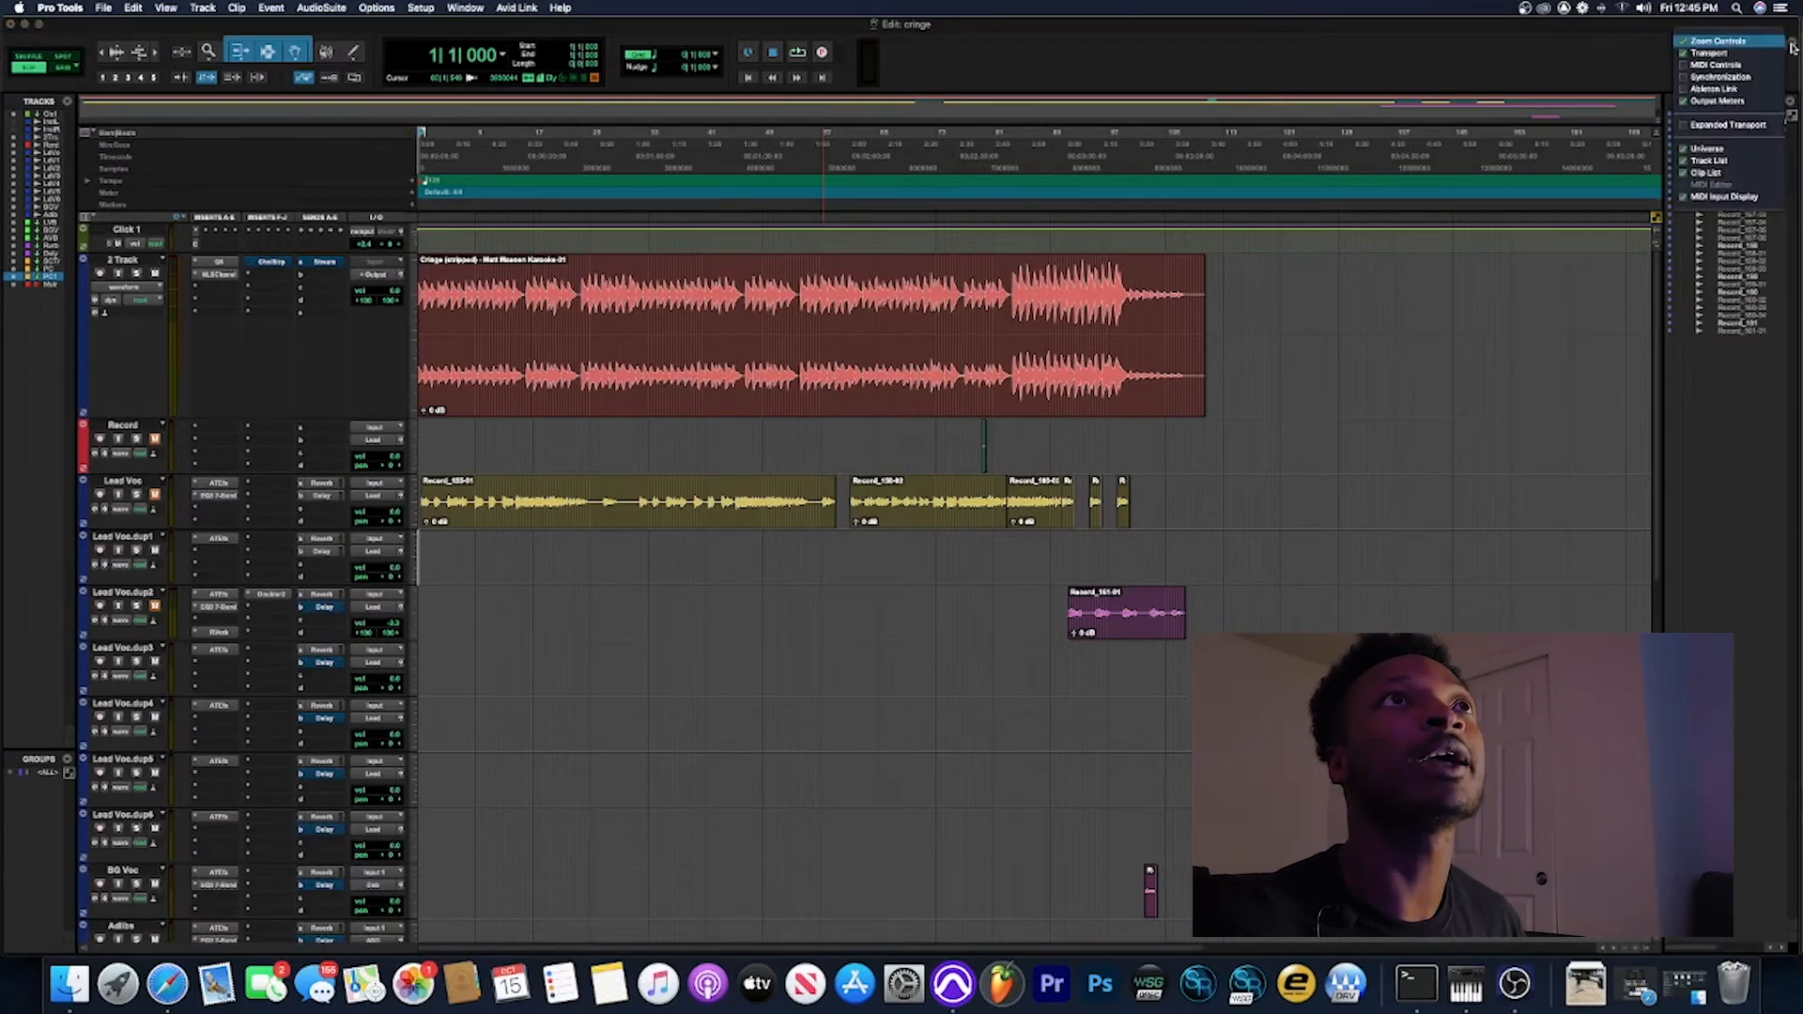
{"action": "left_click", "coordinate": [1747, 65]}
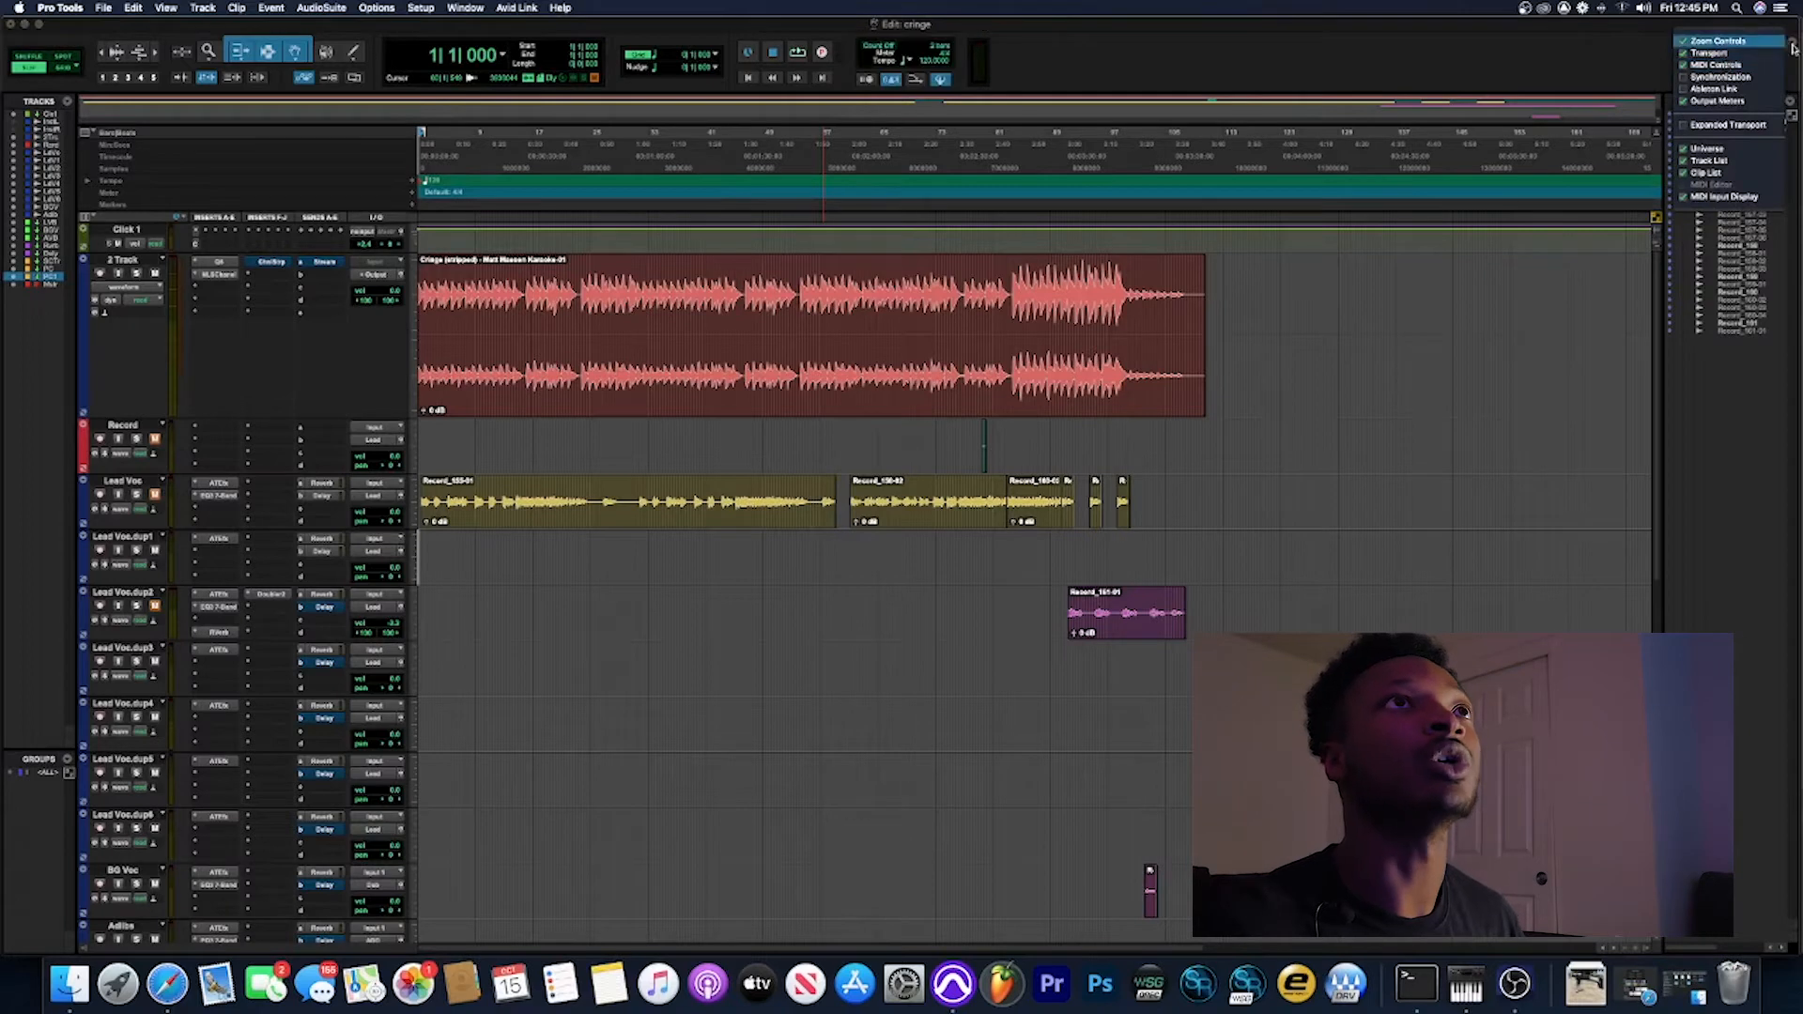
{"action": "left_click", "coordinate": [1747, 76]}
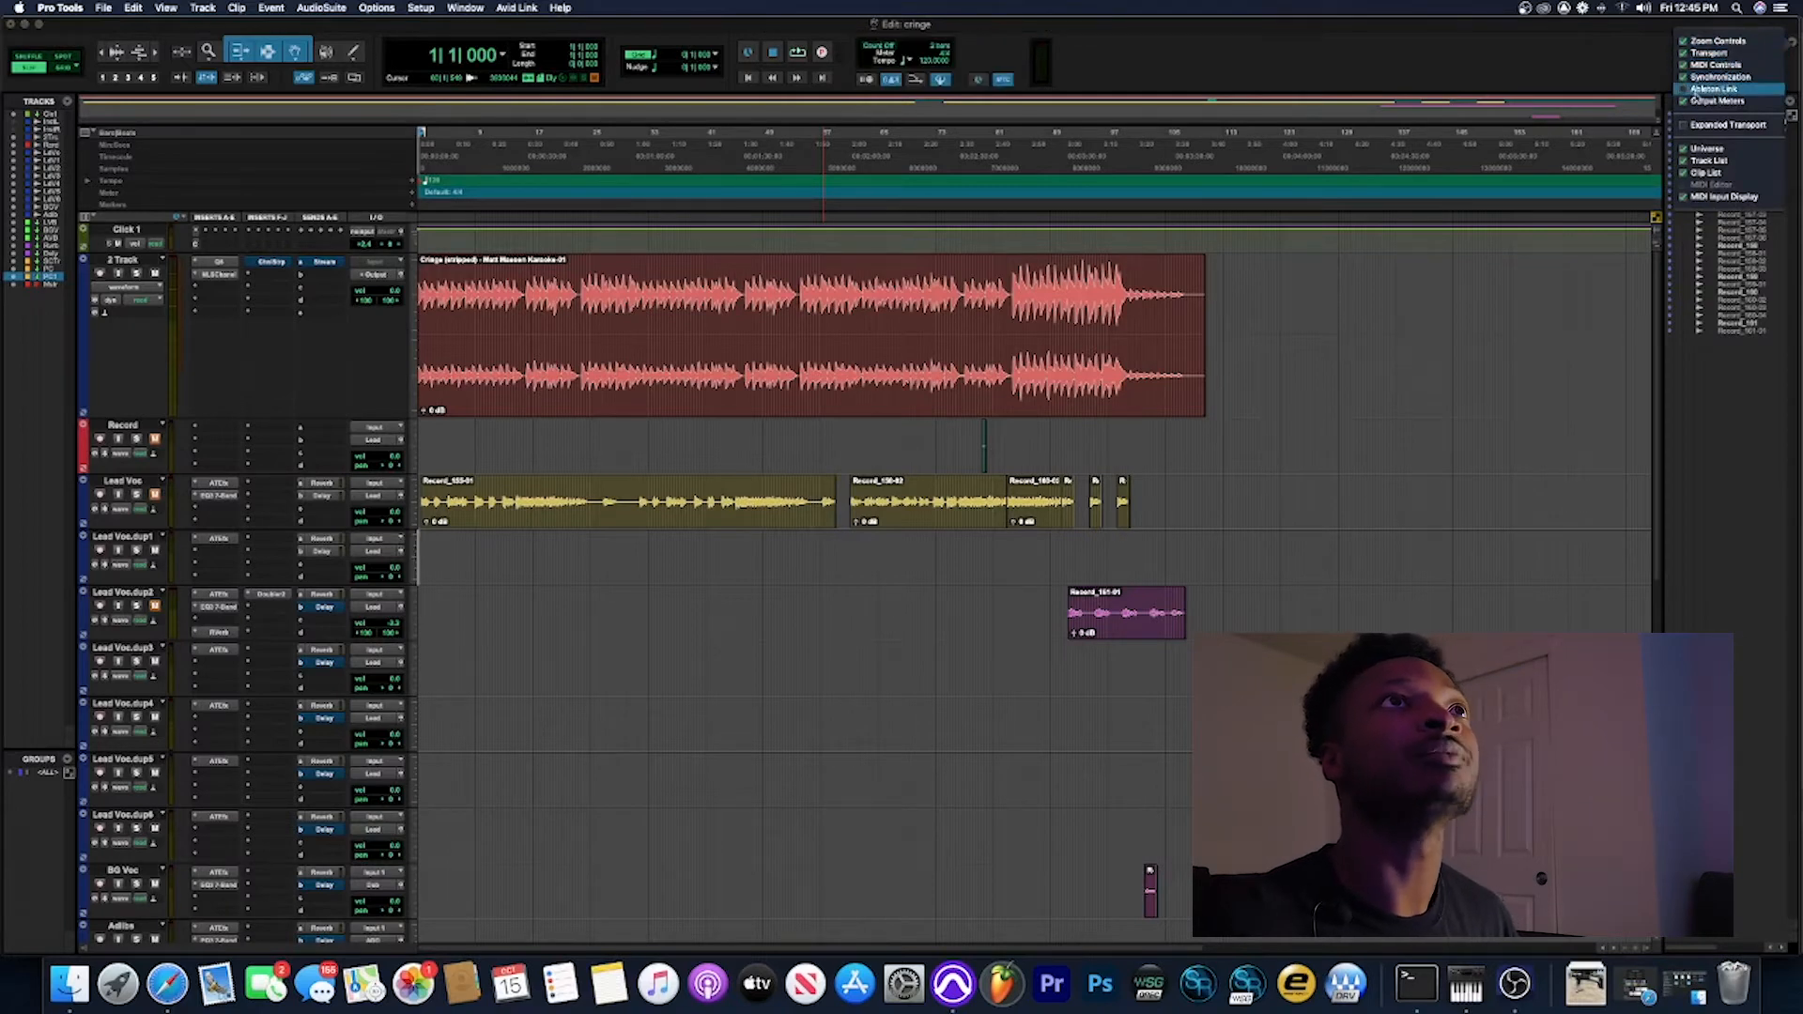
{"action": "left_click", "coordinate": [1714, 89]}
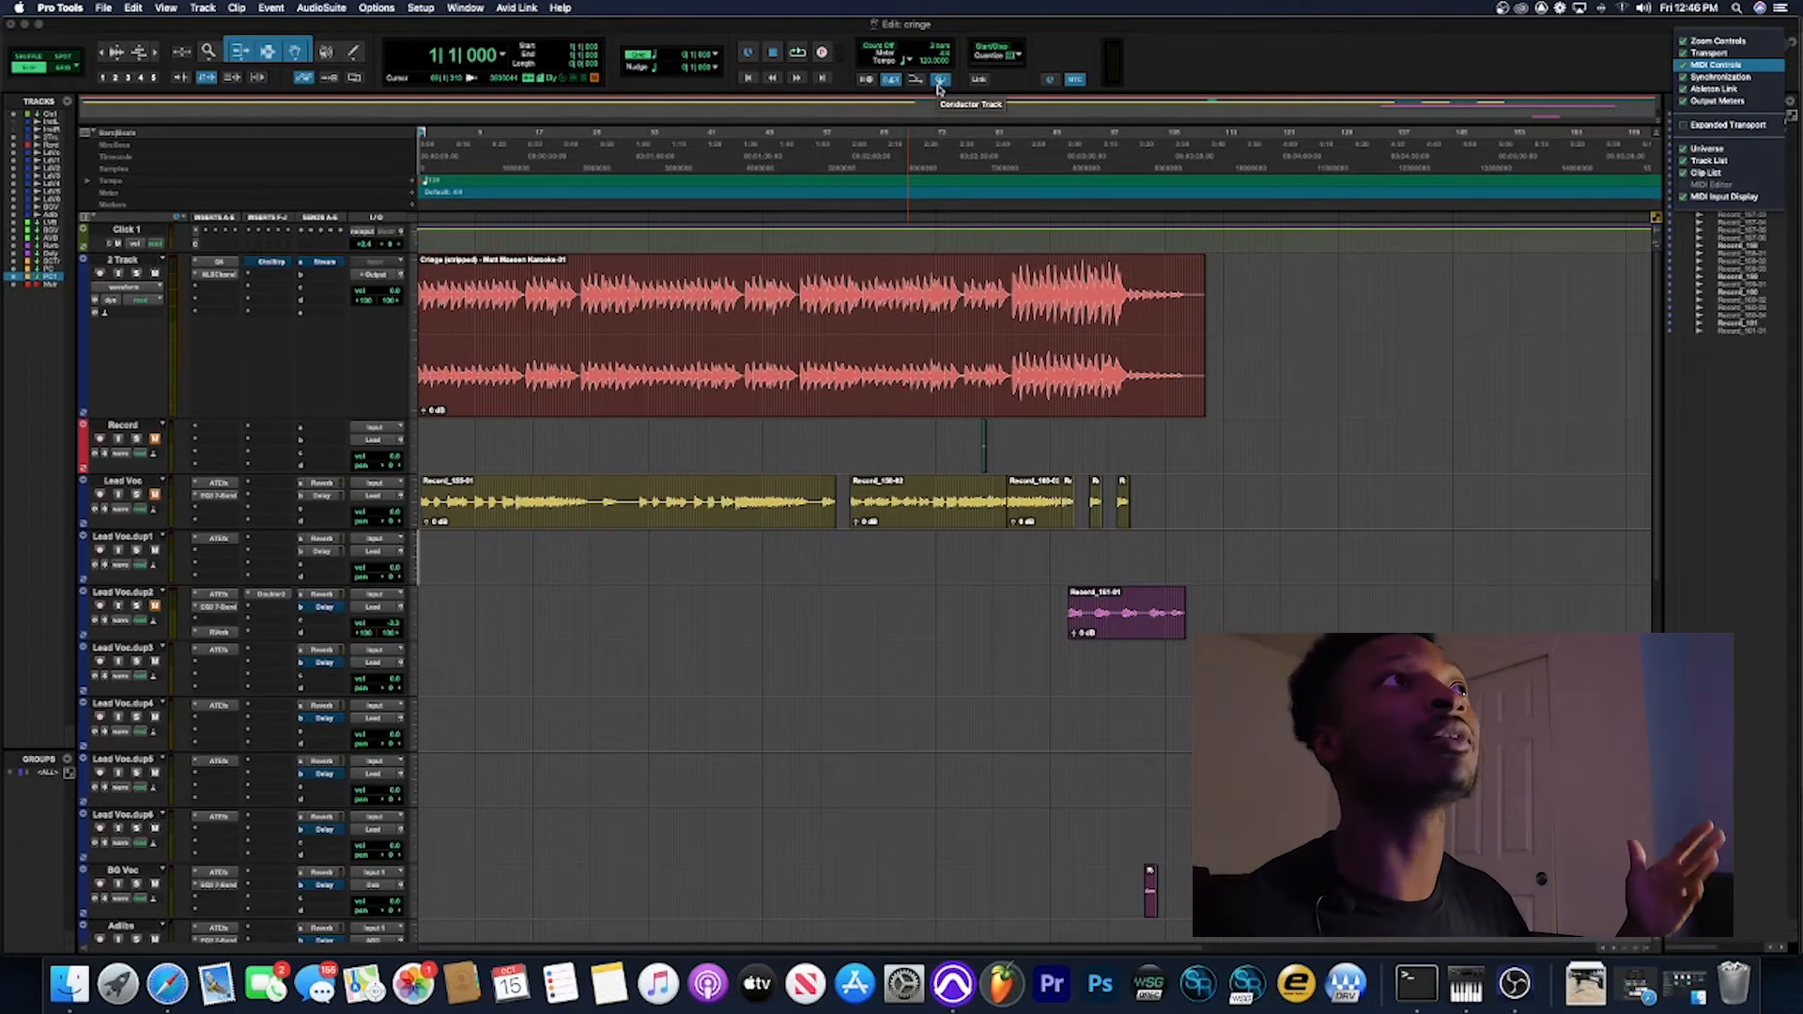
Step: Disable the Conductor Track and apply a 4/4 meter change at 1|1|000, snapped to the bar
{"action": "left_click", "coordinate": [939, 83]}
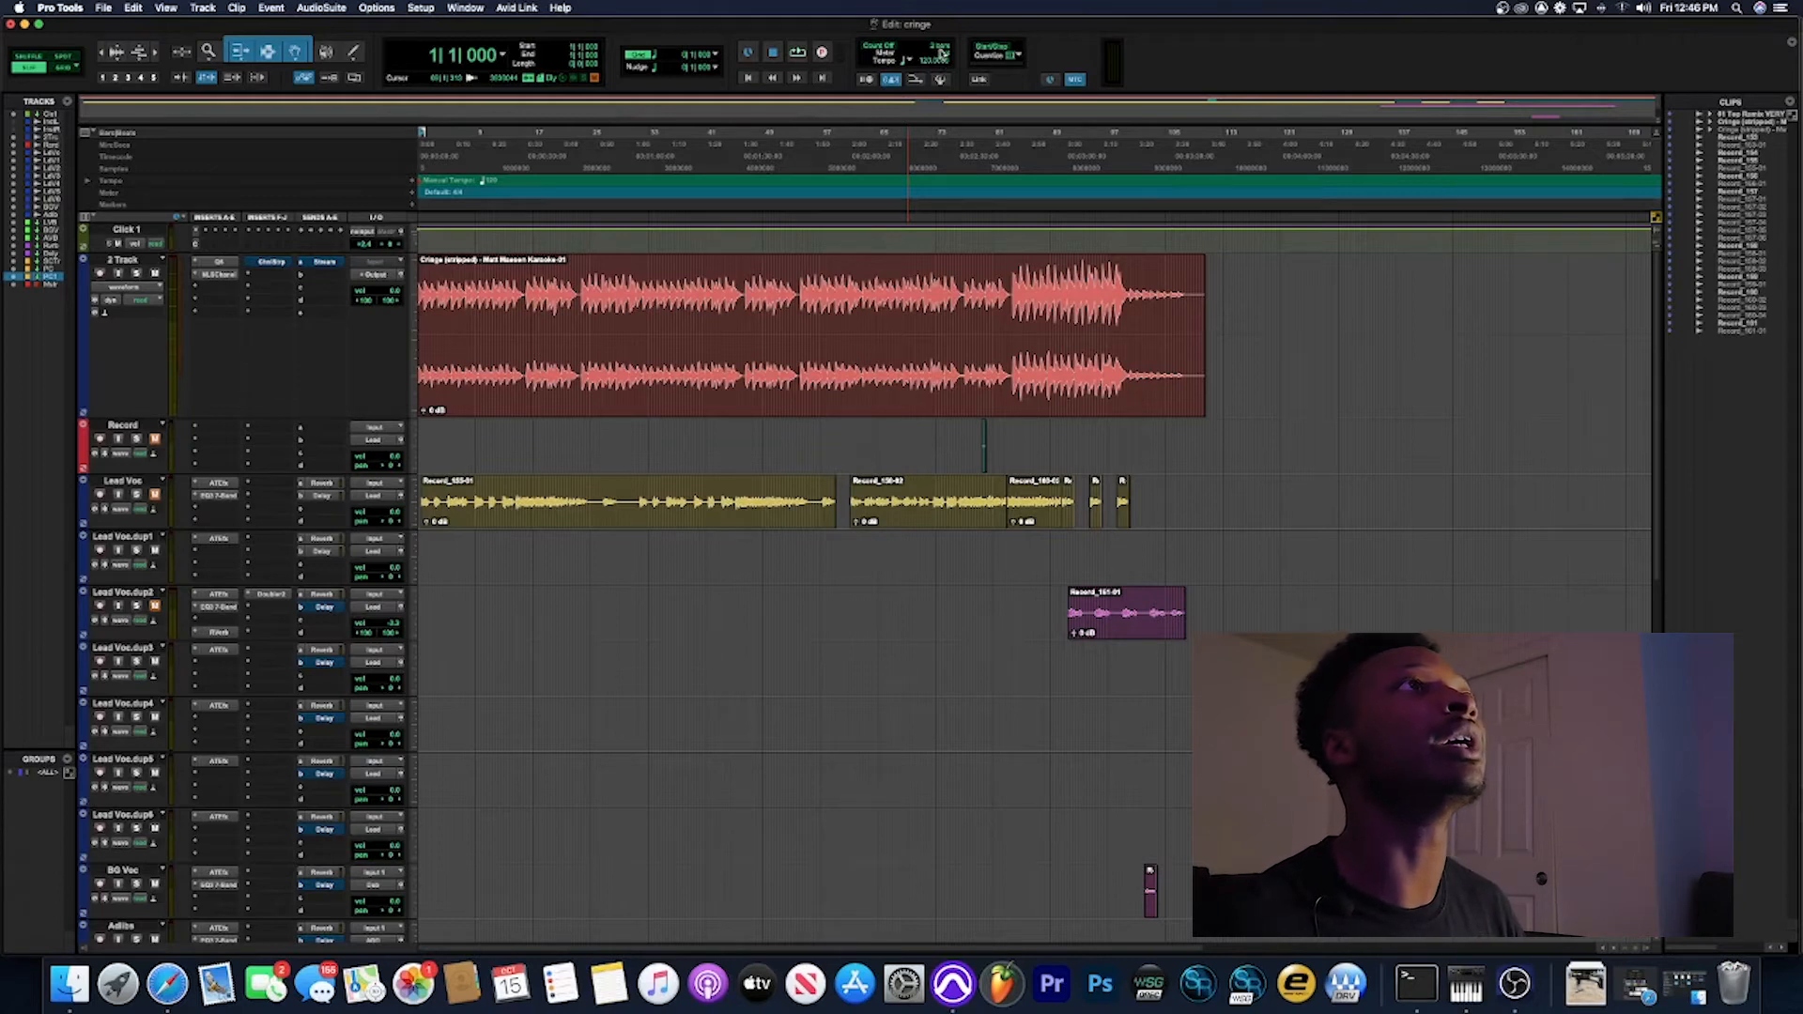
{"action": "double_click", "coordinate": [946, 57]}
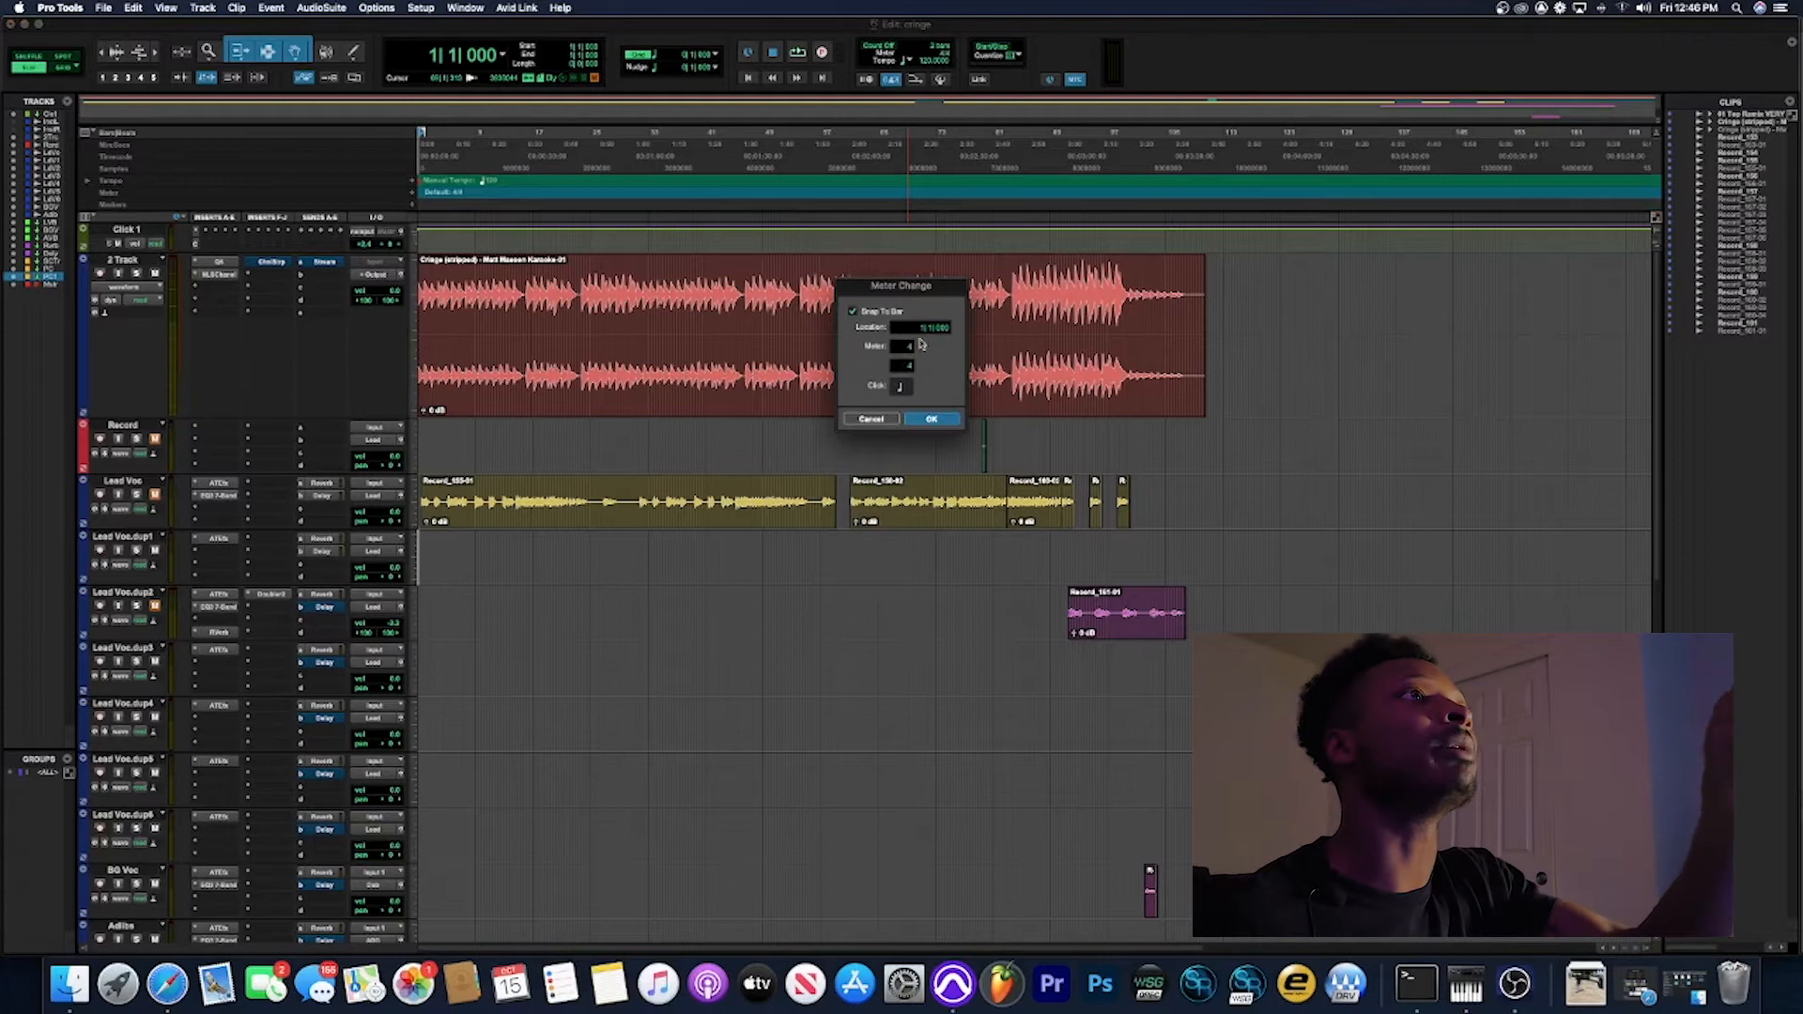
{"action": "left_click", "coordinate": [924, 417]}
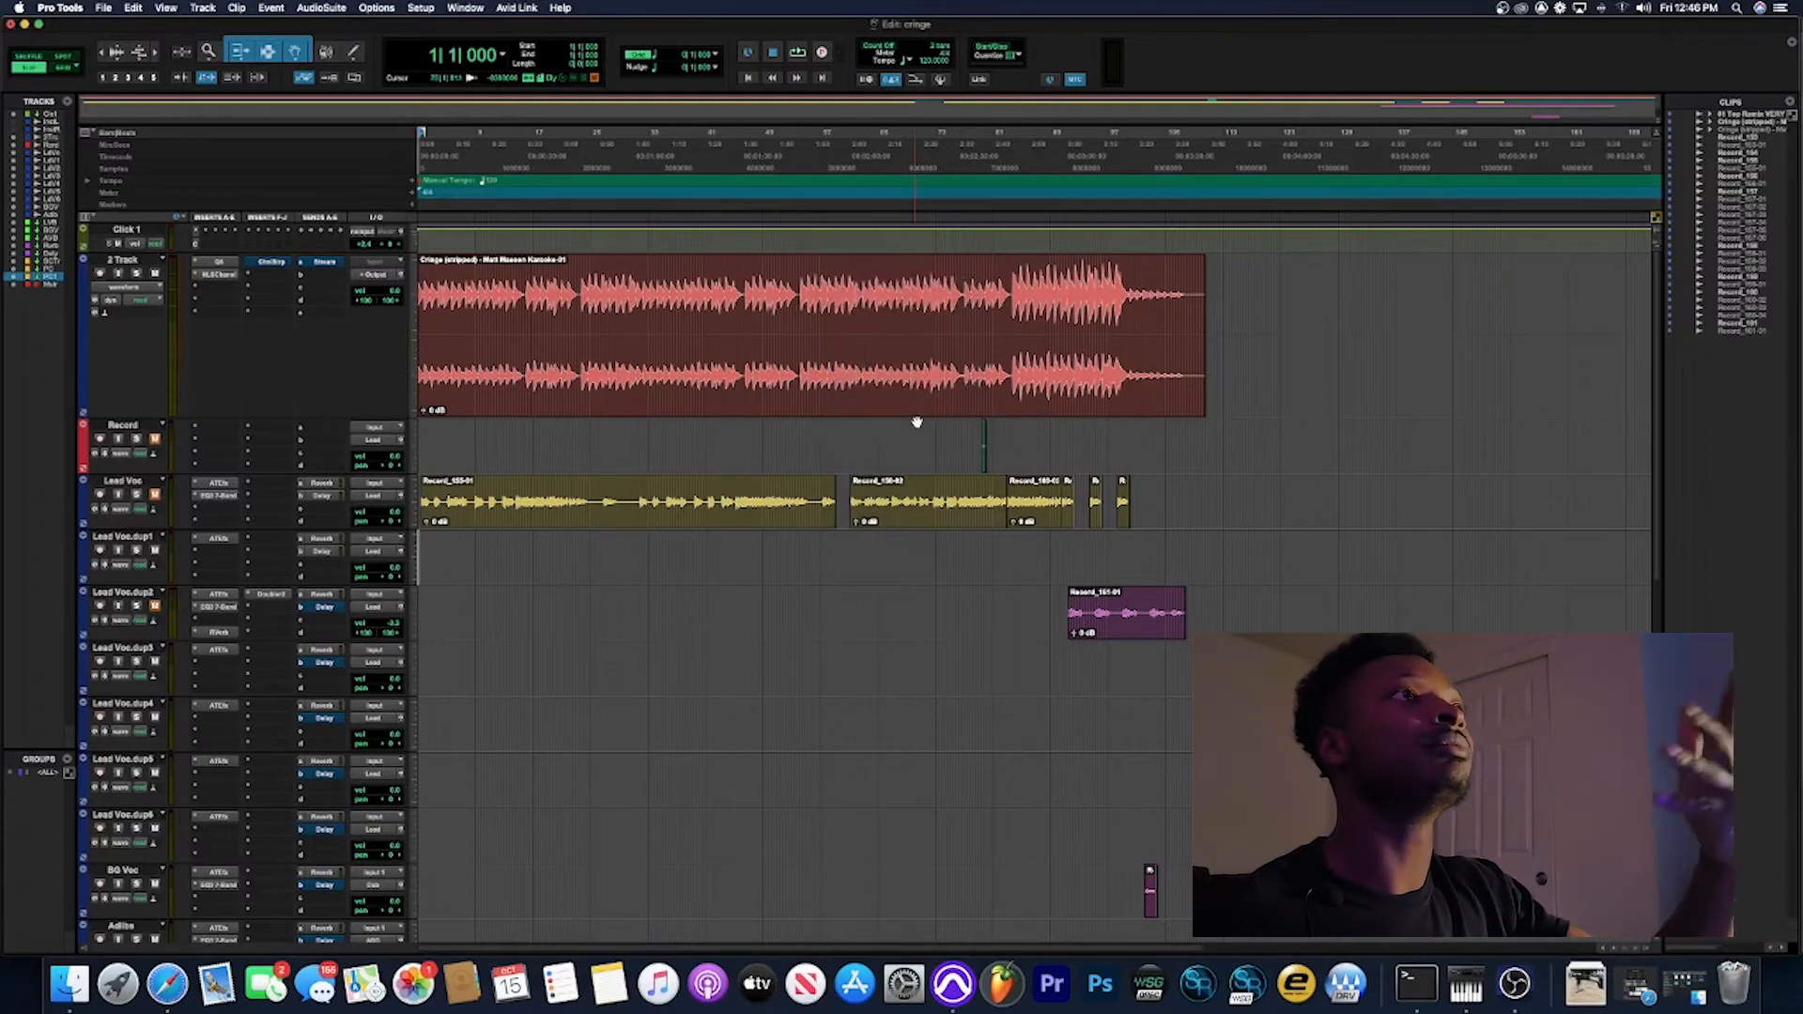
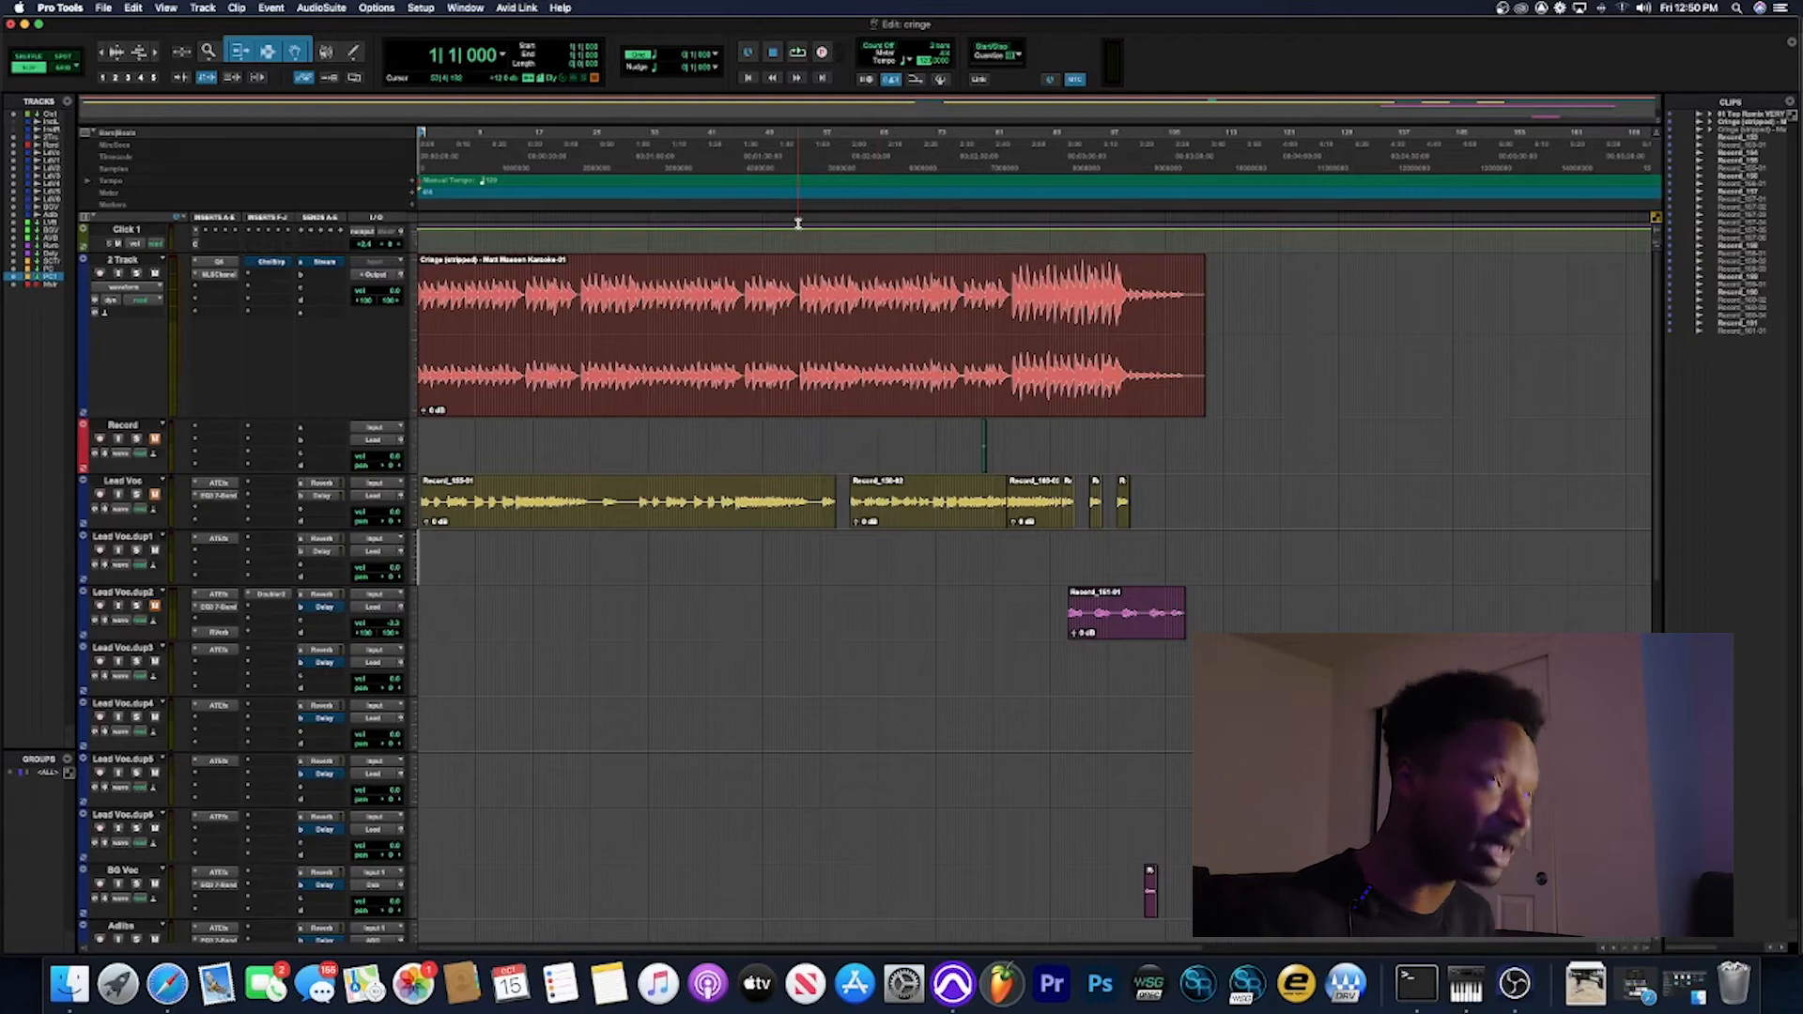
Step: Play back the opening of the song from bar 1 and zoom in on its first bars
{"action": "key", "text": "space"}
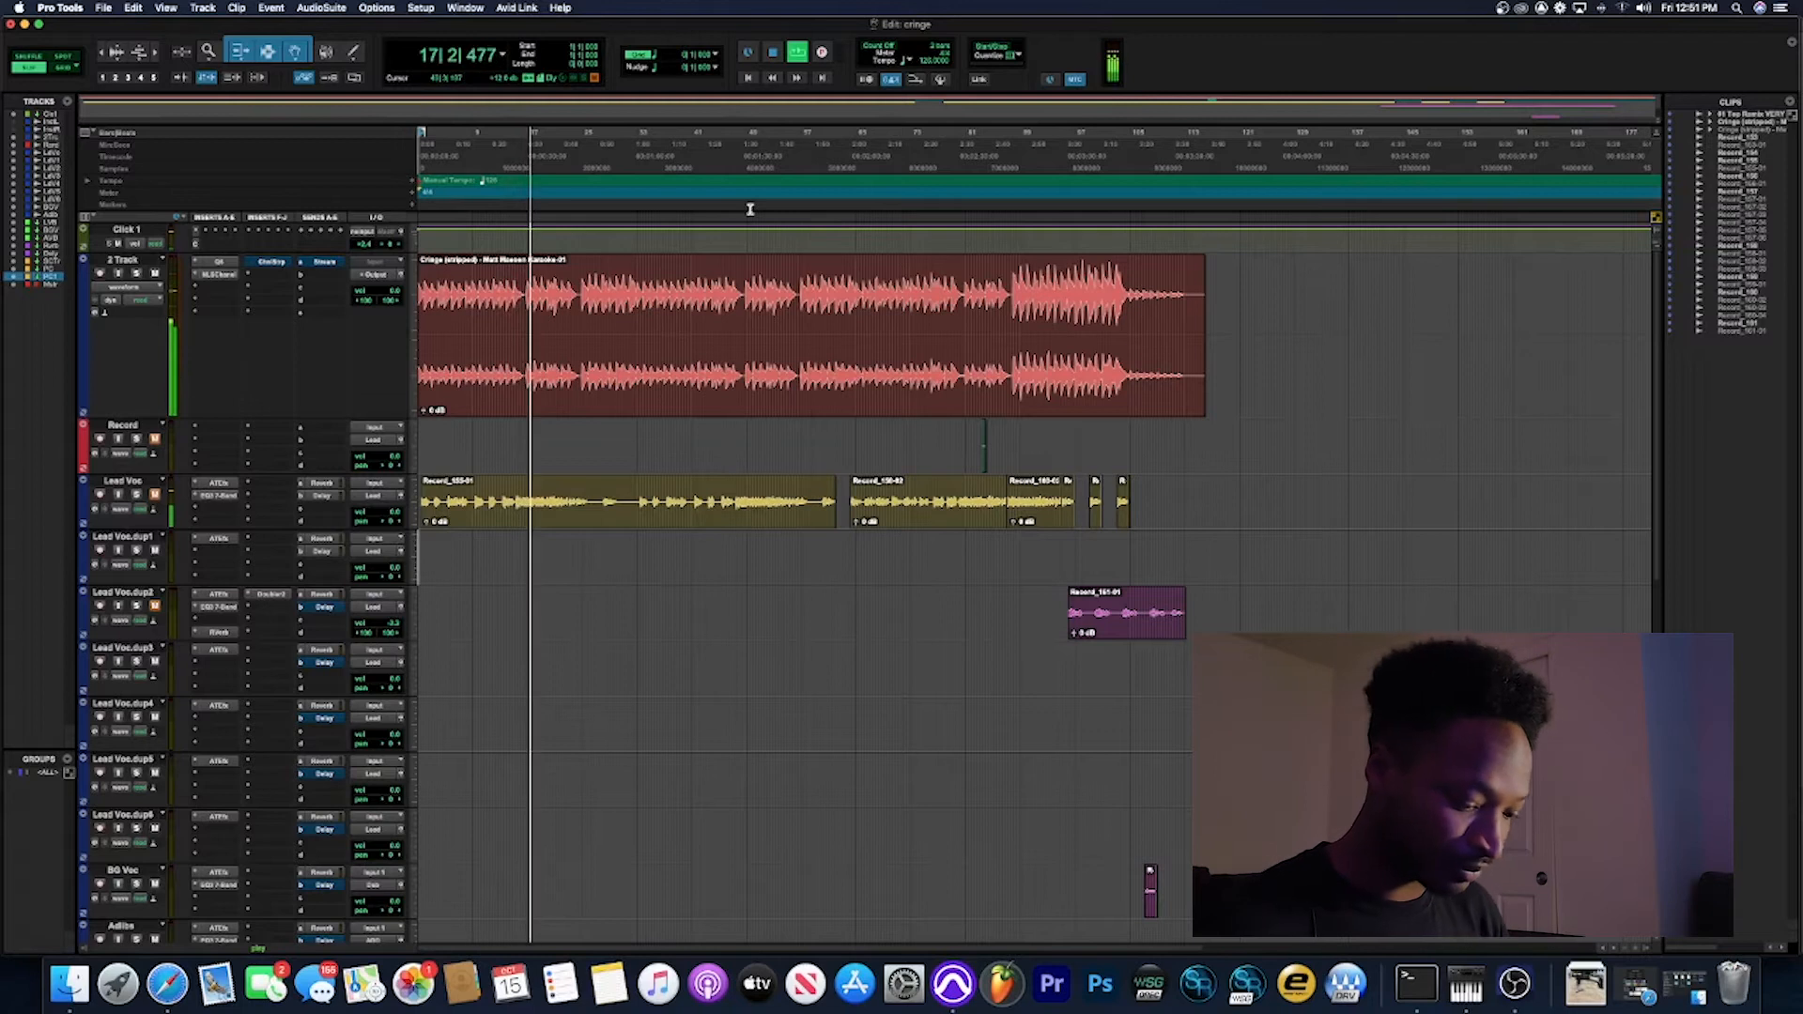
{"action": "key", "text": "space"}
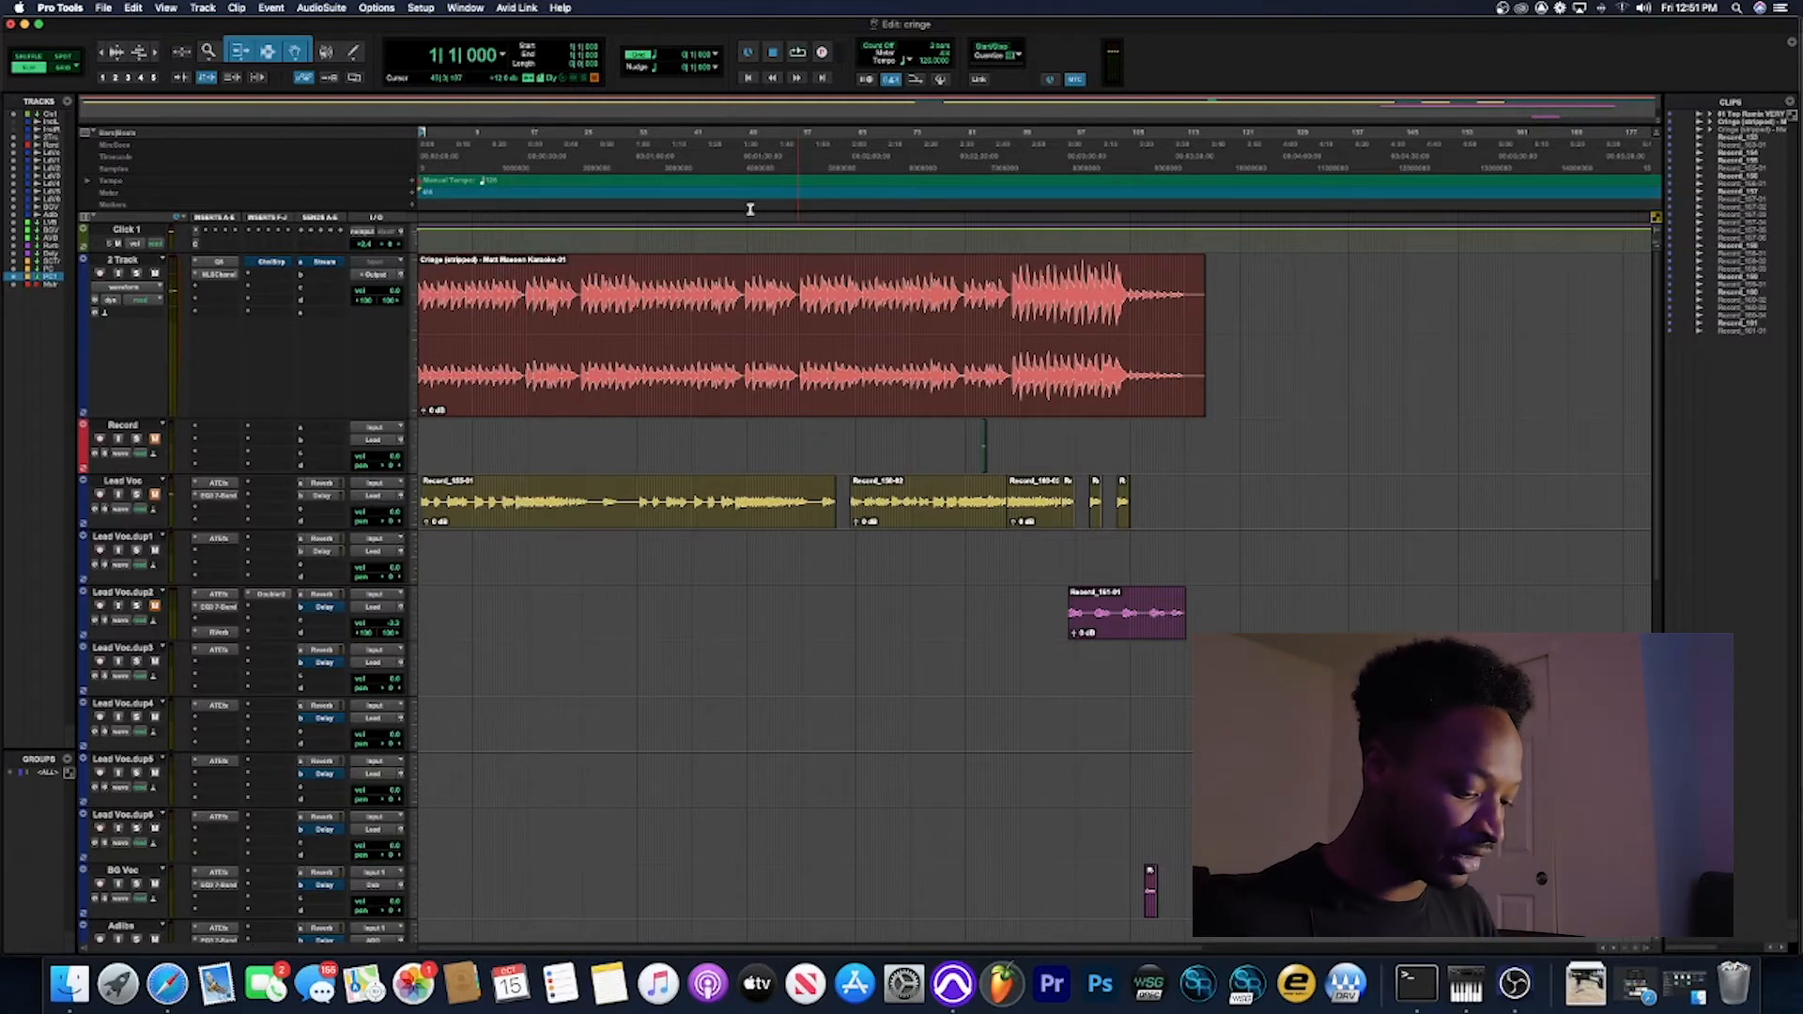
{"action": "key", "text": "t"}
{"action": "key", "text": "t"}
{"action": "key", "text": "t"}
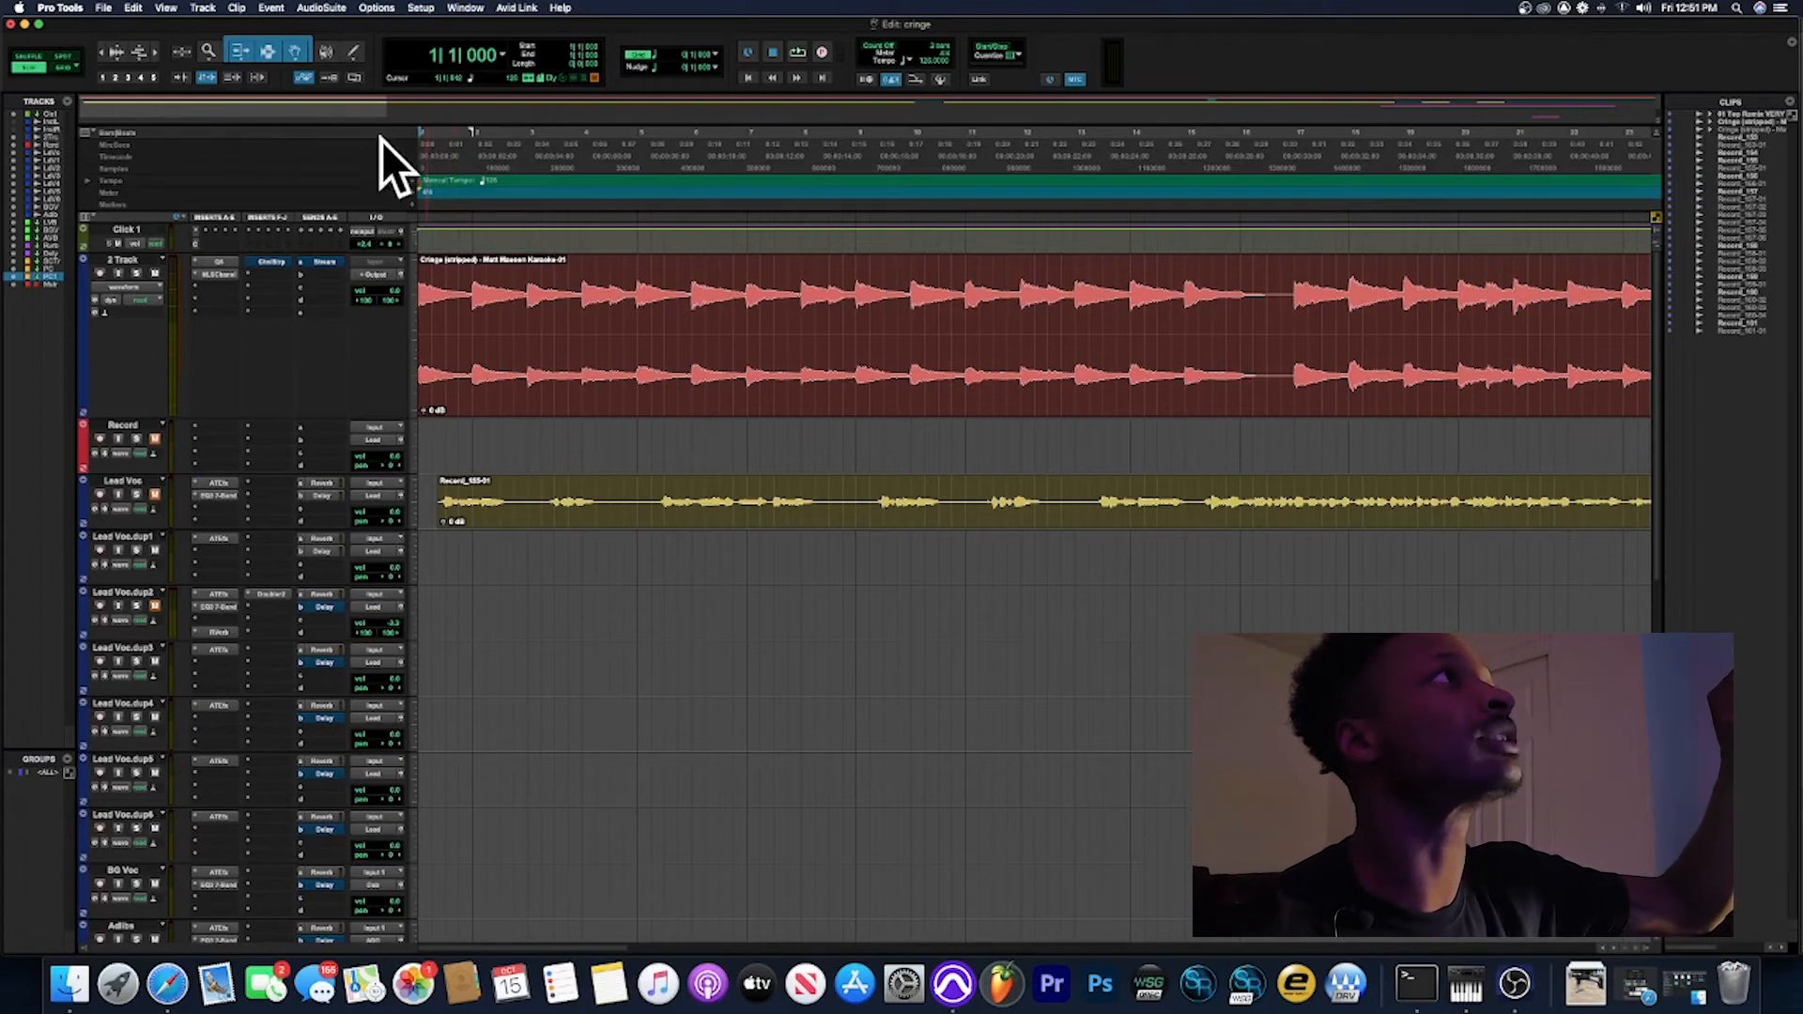
Step: Switch the main time scale through Bars|Beats, Min:Secs, Timecode and Samples
{"action": "left_click", "coordinate": [166, 137]}
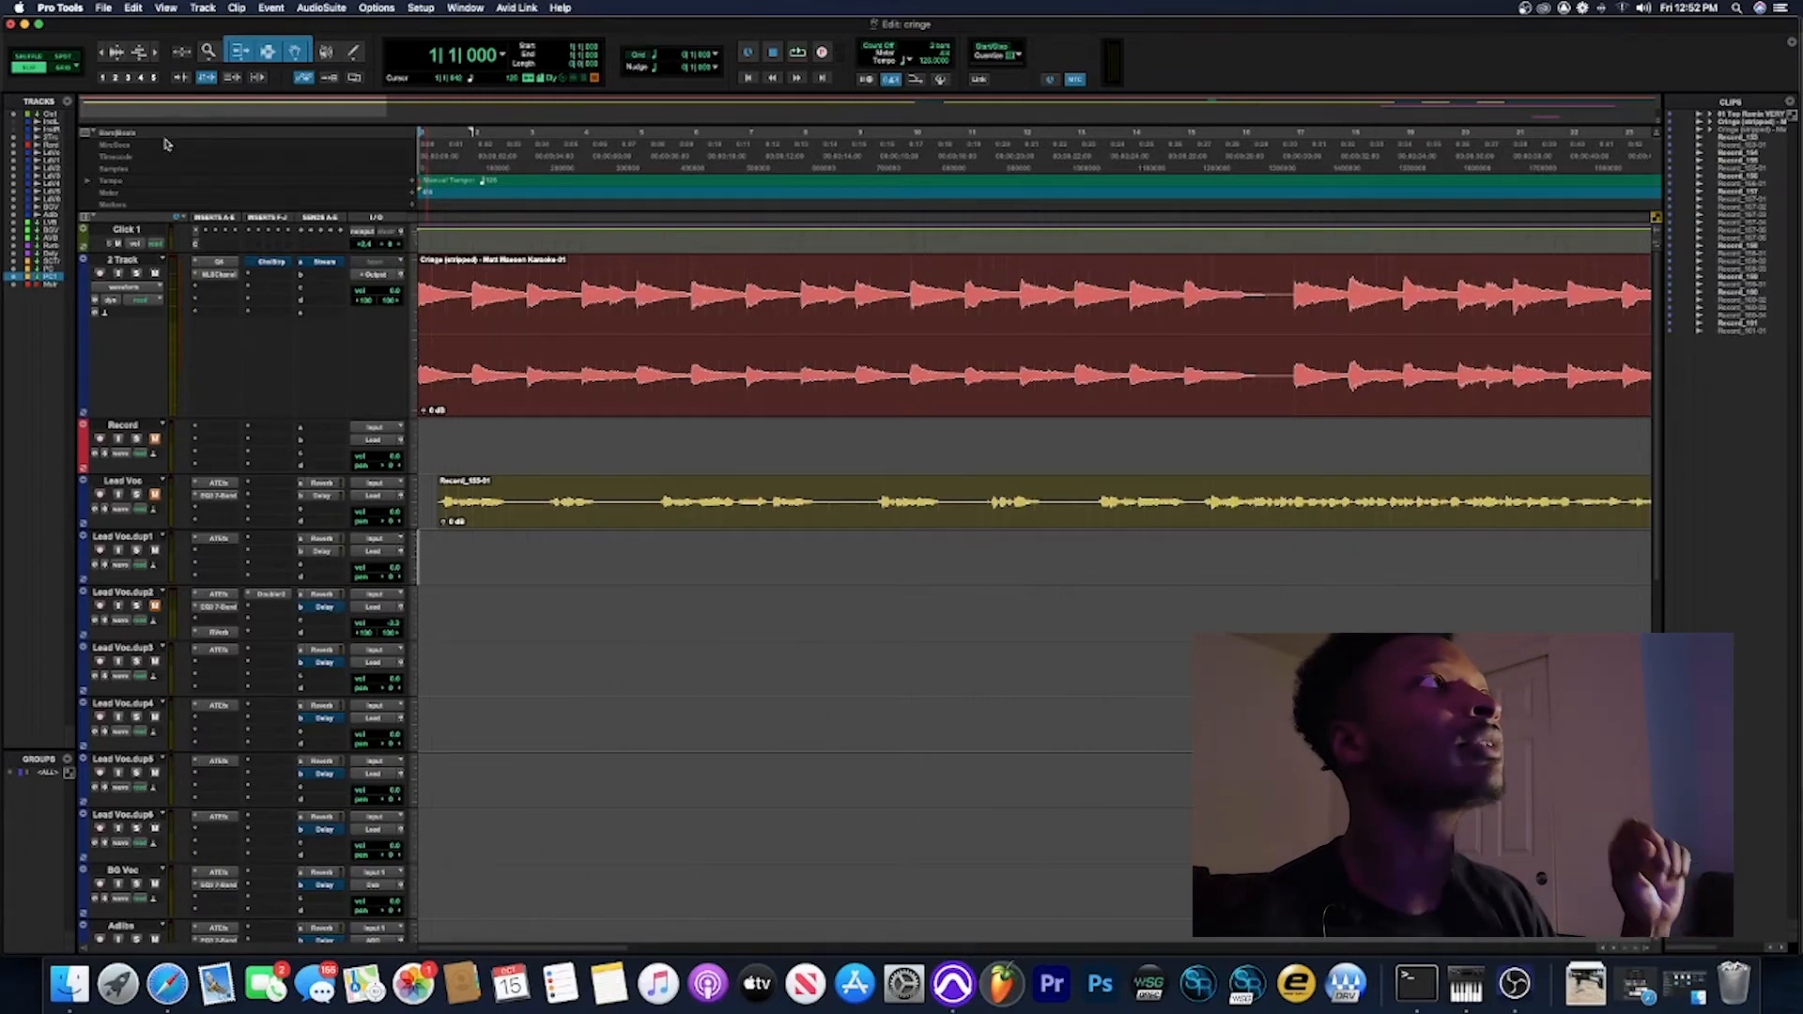
{"action": "left_click", "coordinate": [164, 148]}
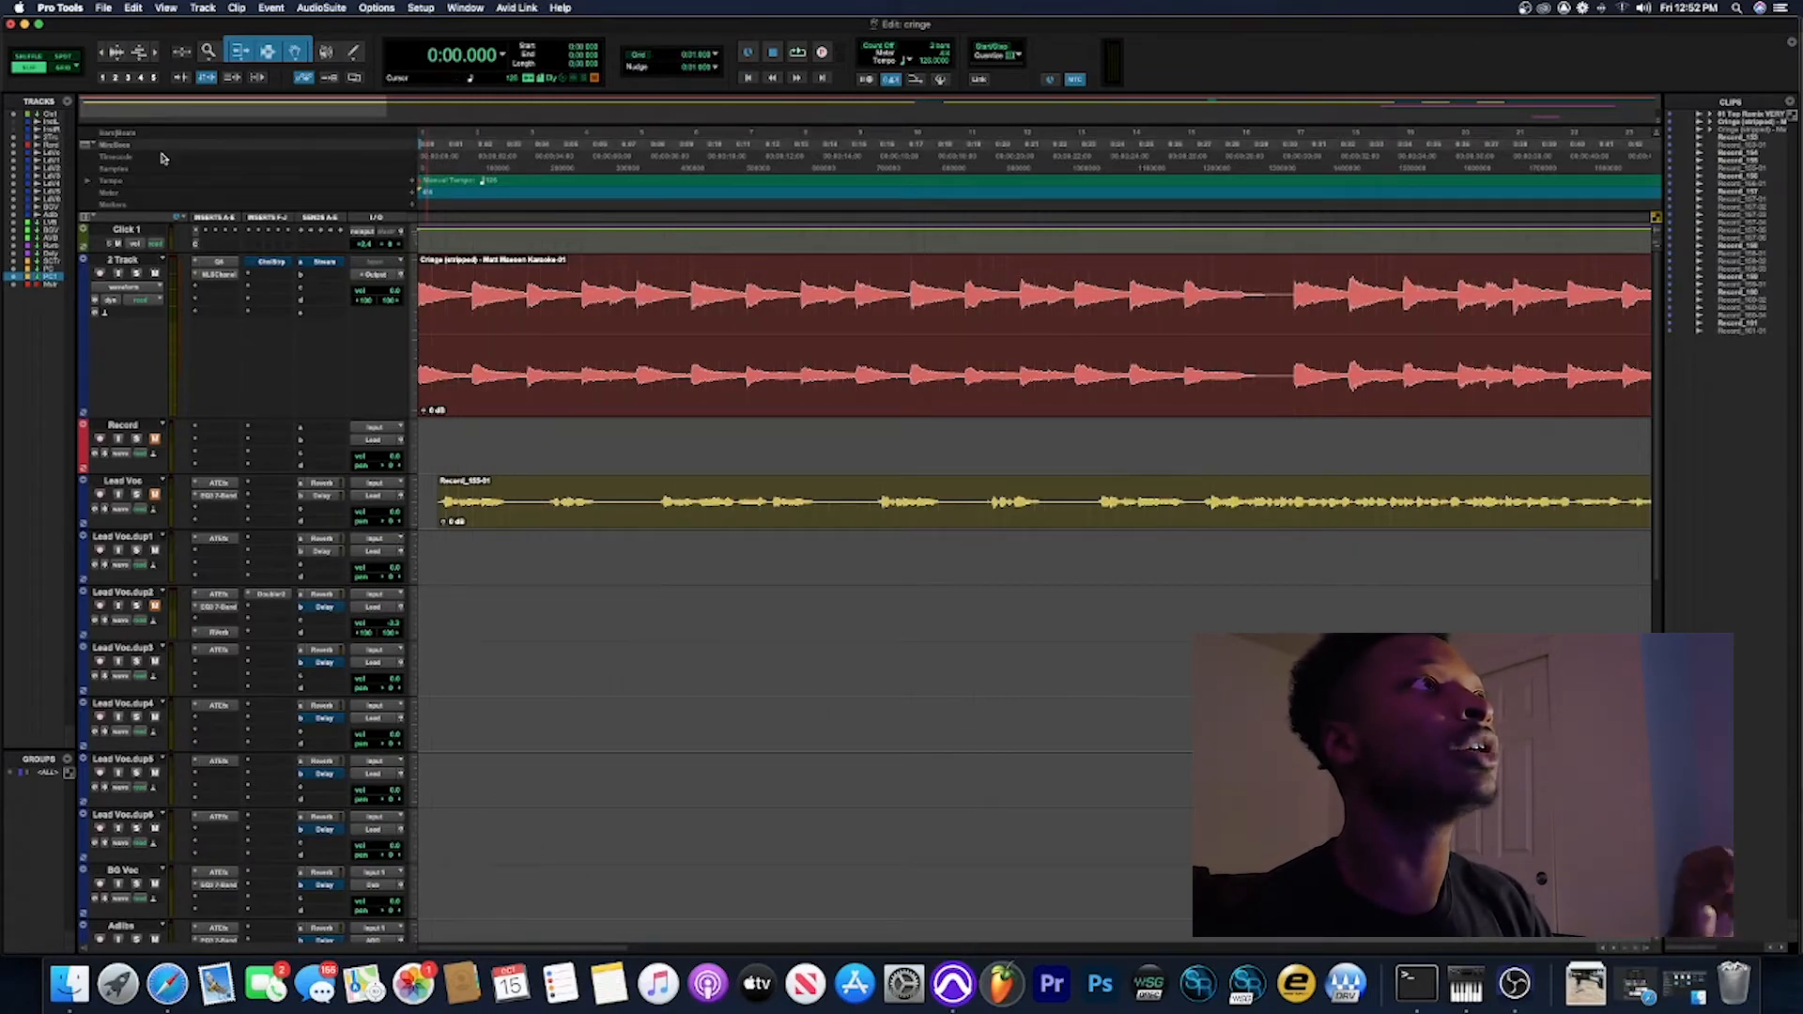
{"action": "left_click", "coordinate": [163, 157]}
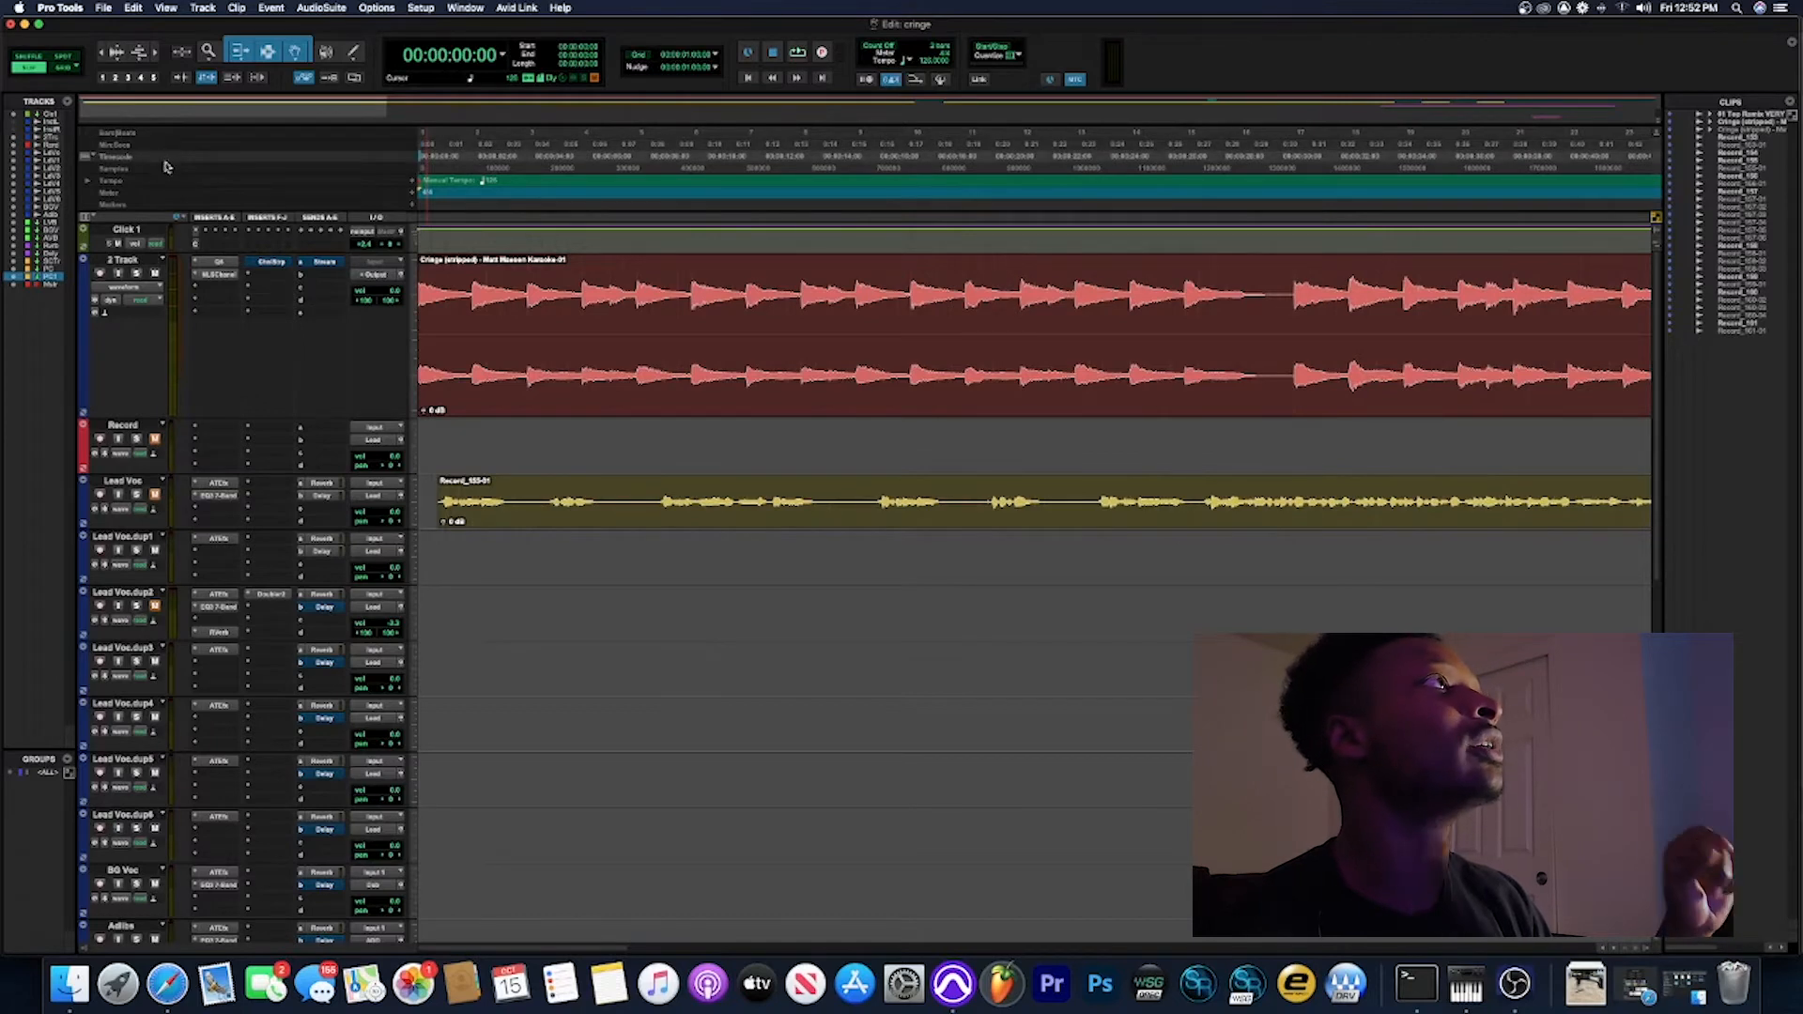
{"action": "left_click", "coordinate": [165, 169]}
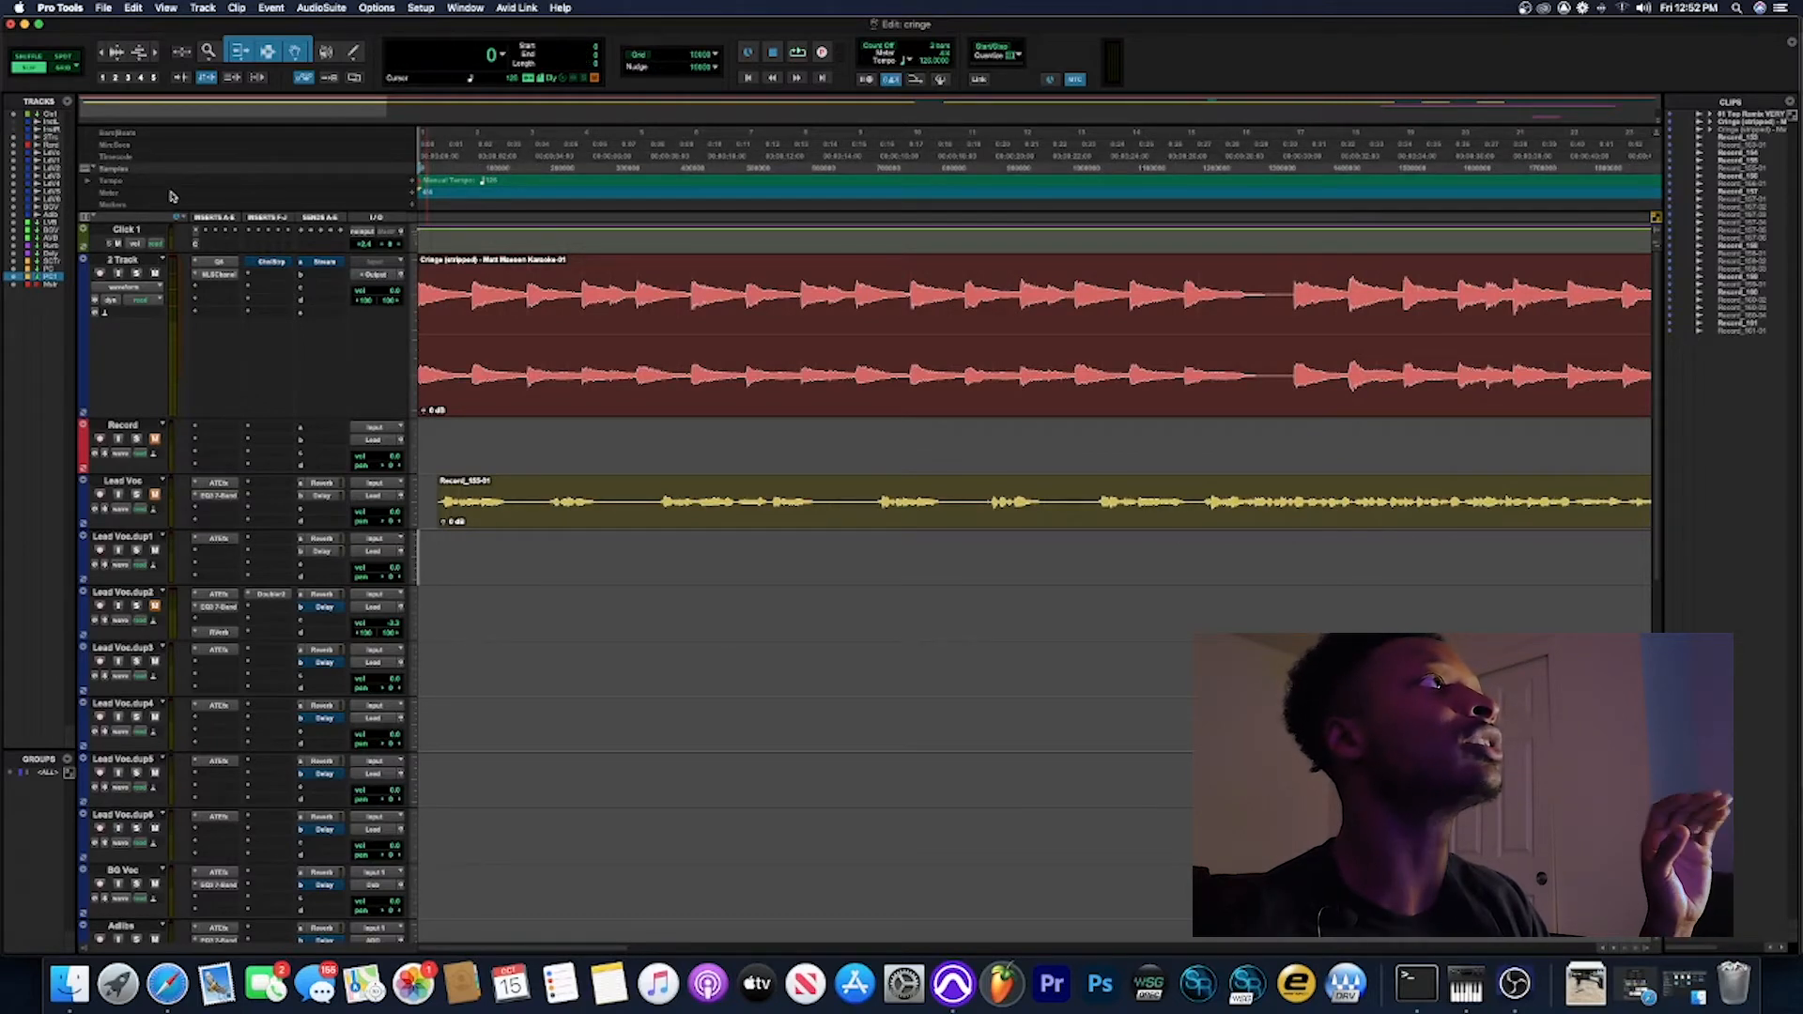
Step: Return the main time scale to Bars|Beats and set the grid value to 1/4 note
{"action": "left_click", "coordinate": [190, 134]}
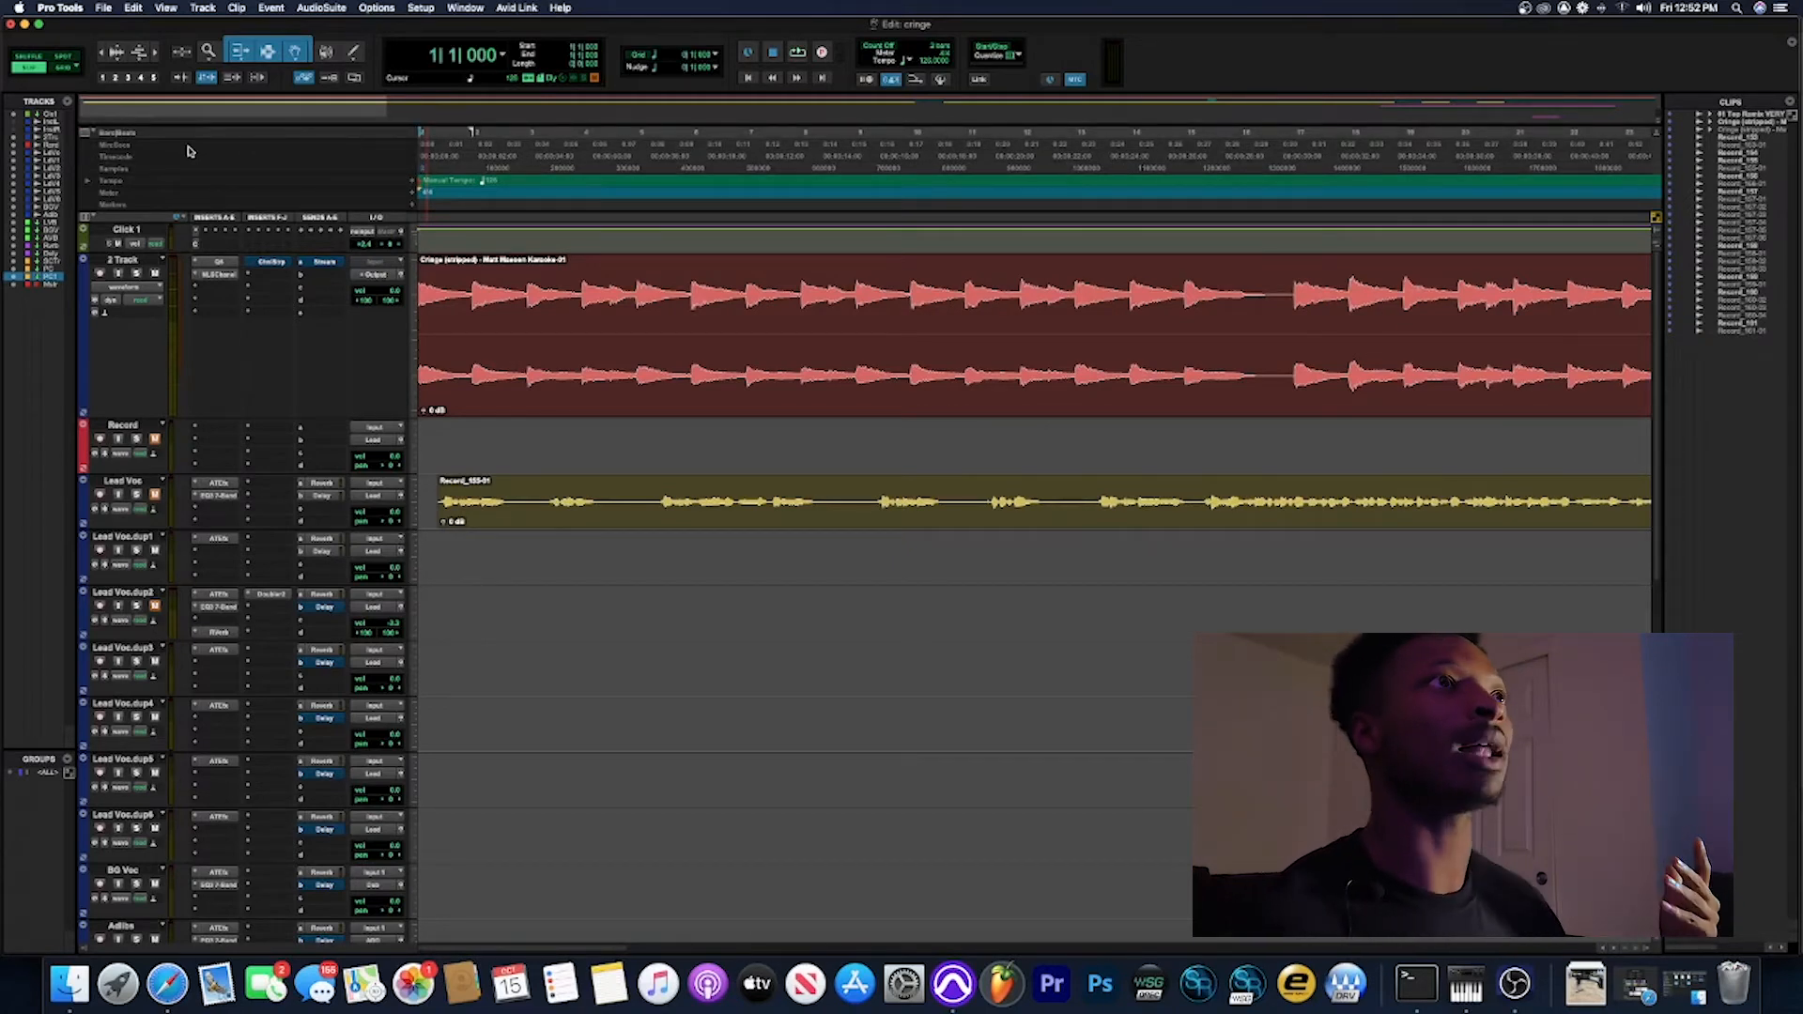
{"action": "left_click", "coordinate": [189, 146]}
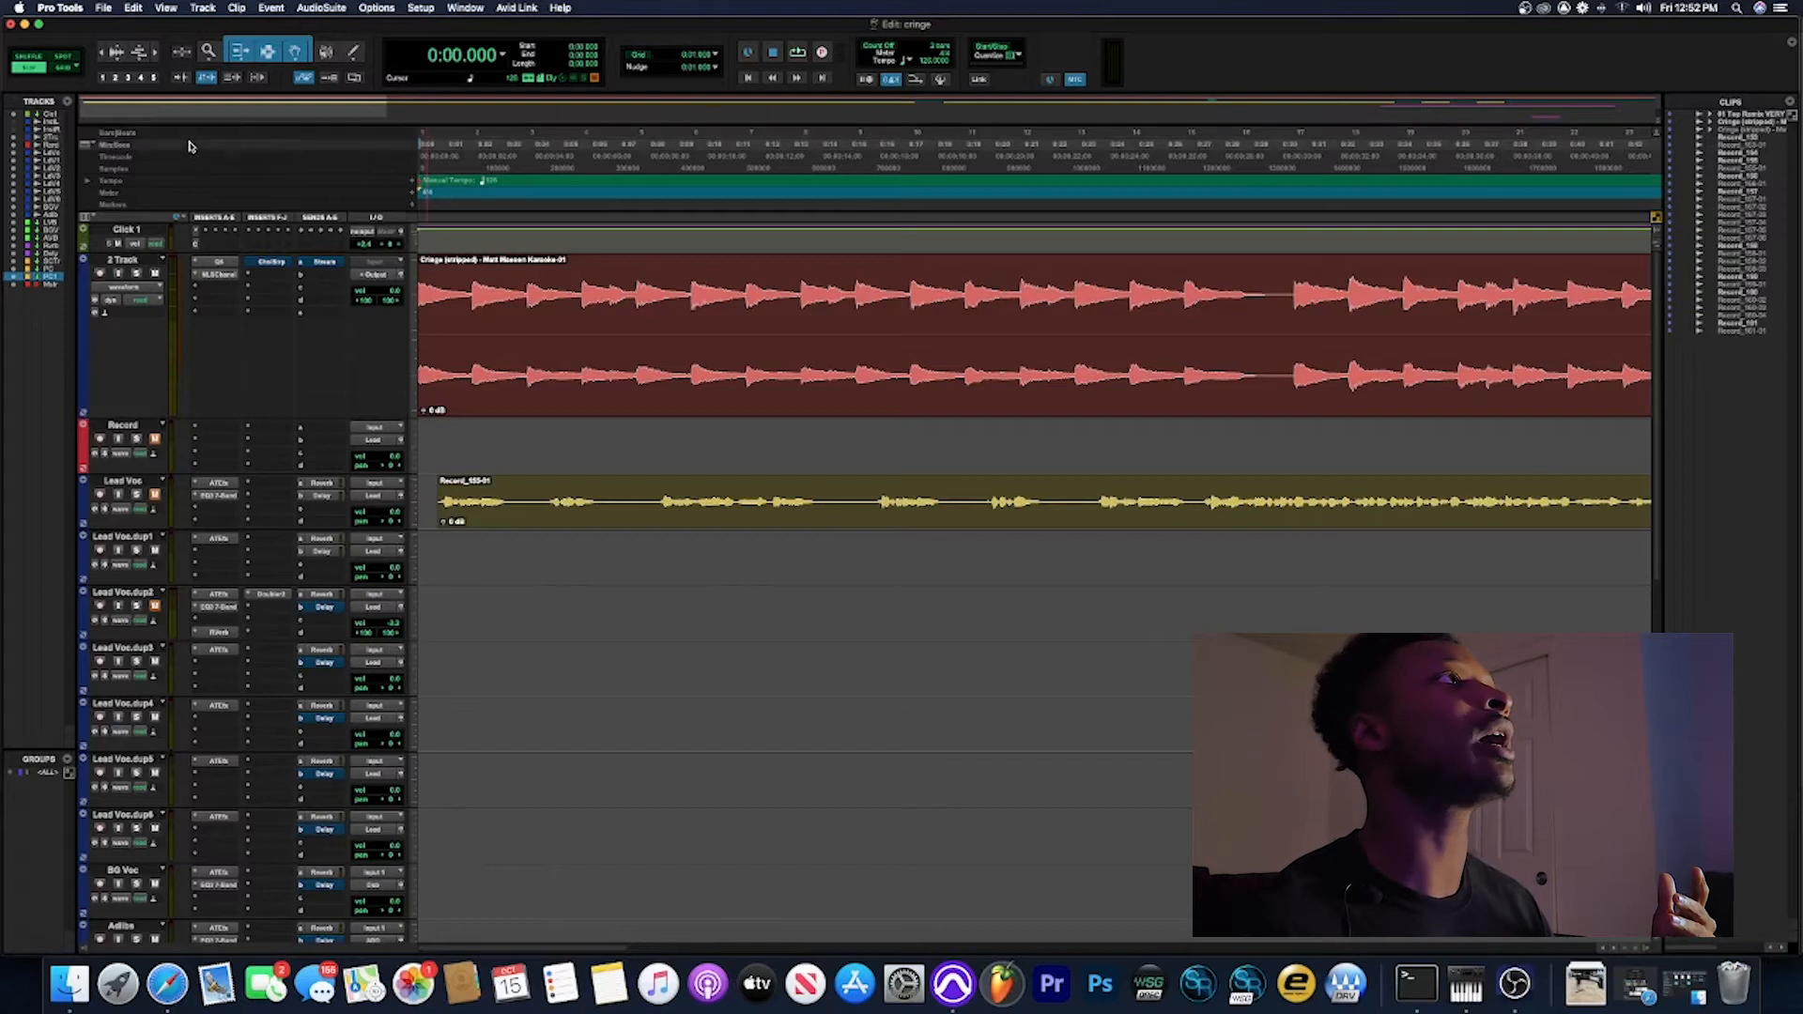
{"action": "left_click", "coordinate": [194, 137]}
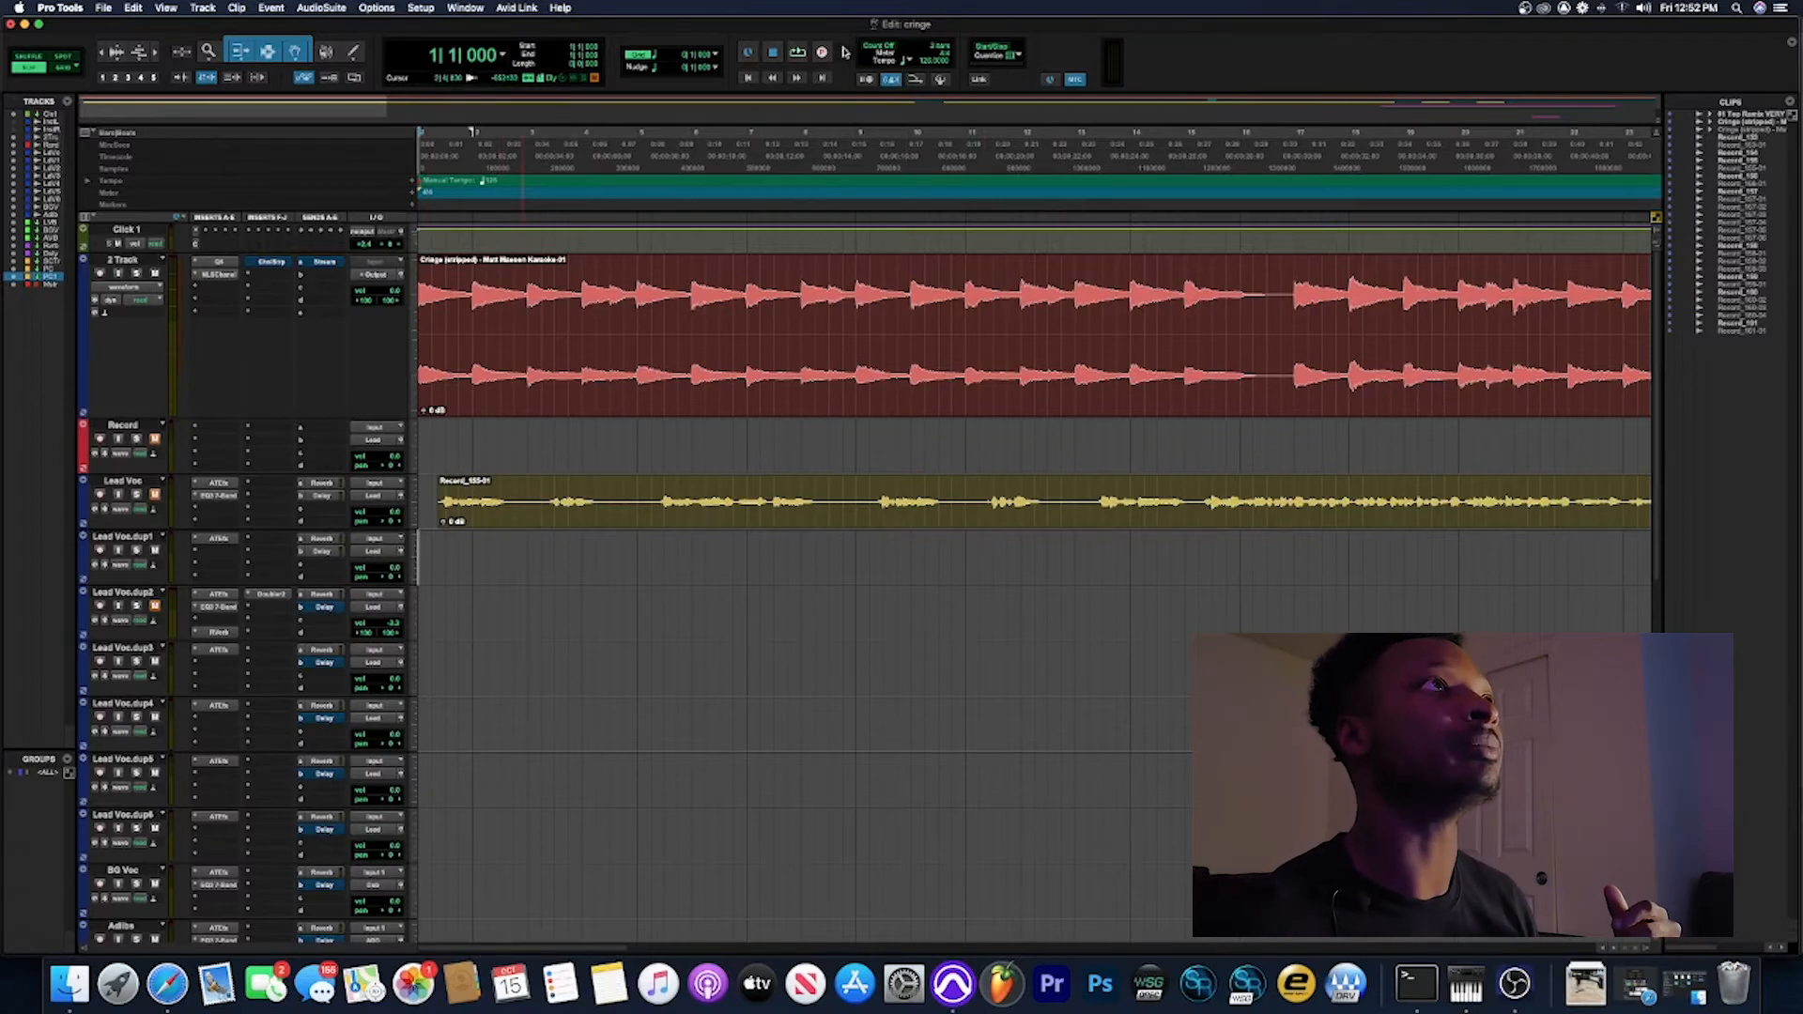
{"action": "left_click", "coordinate": [719, 58]}
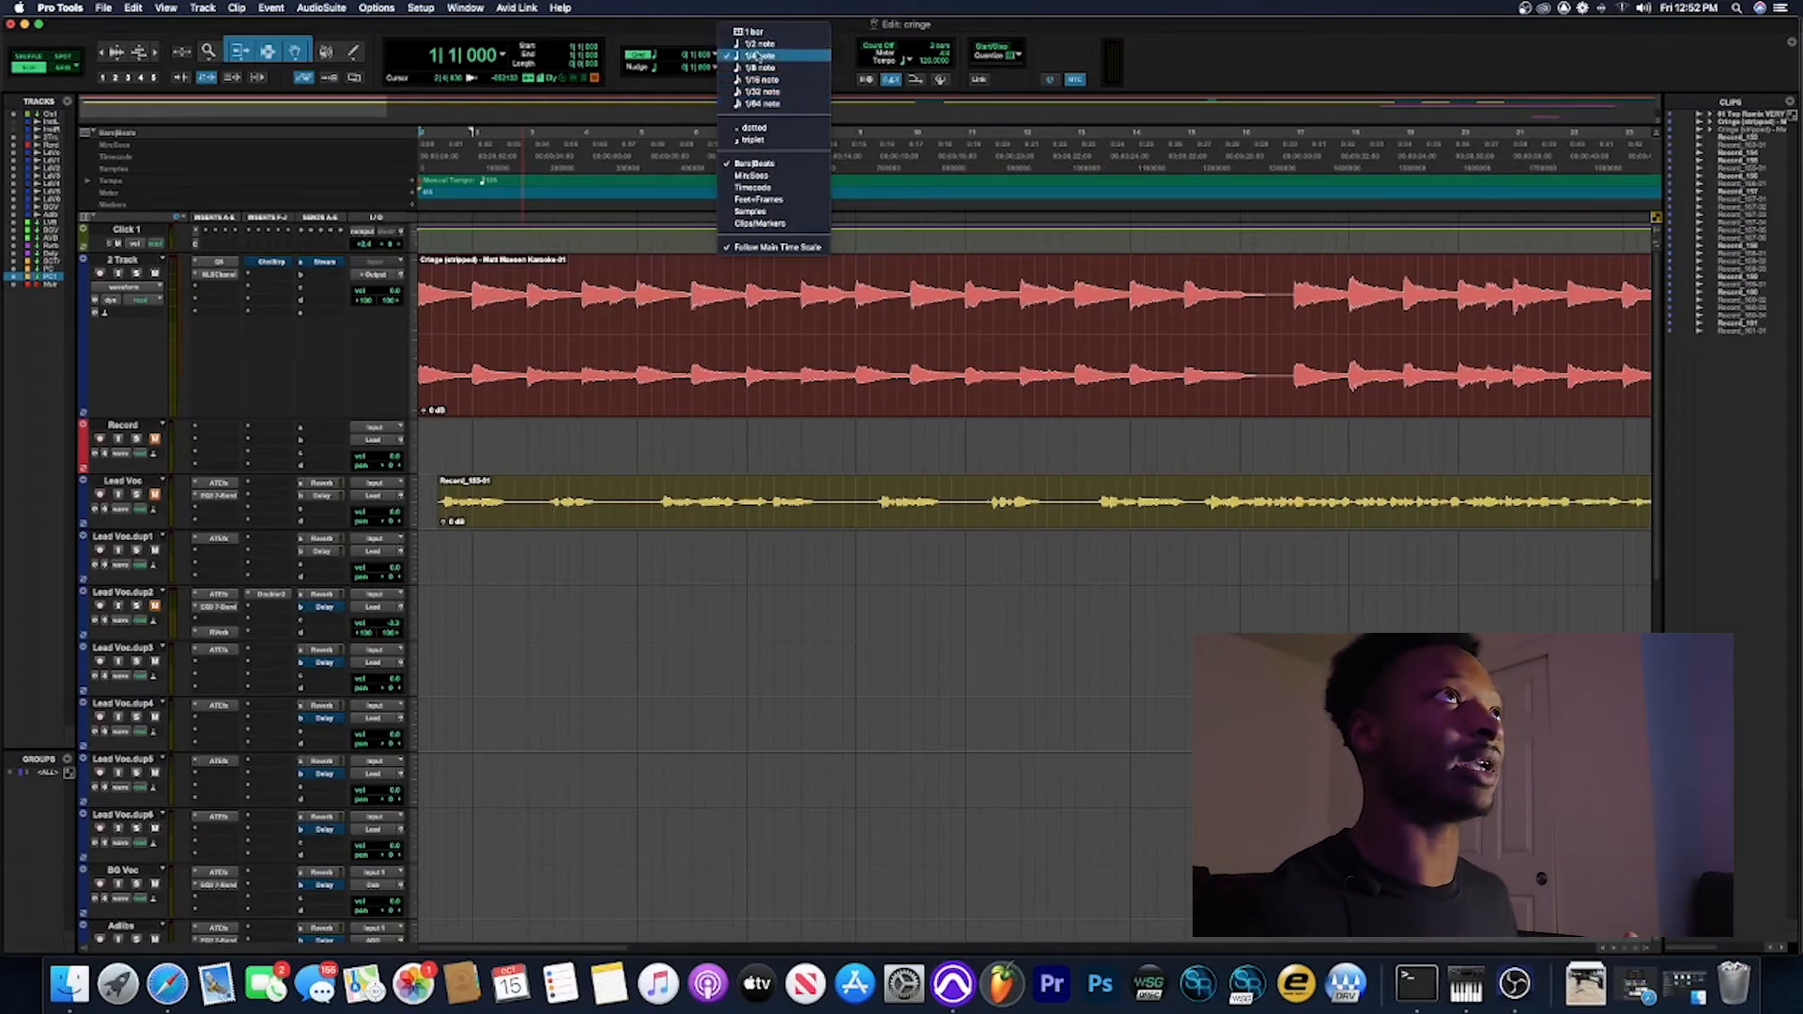
{"action": "left_click", "coordinate": [759, 56]}
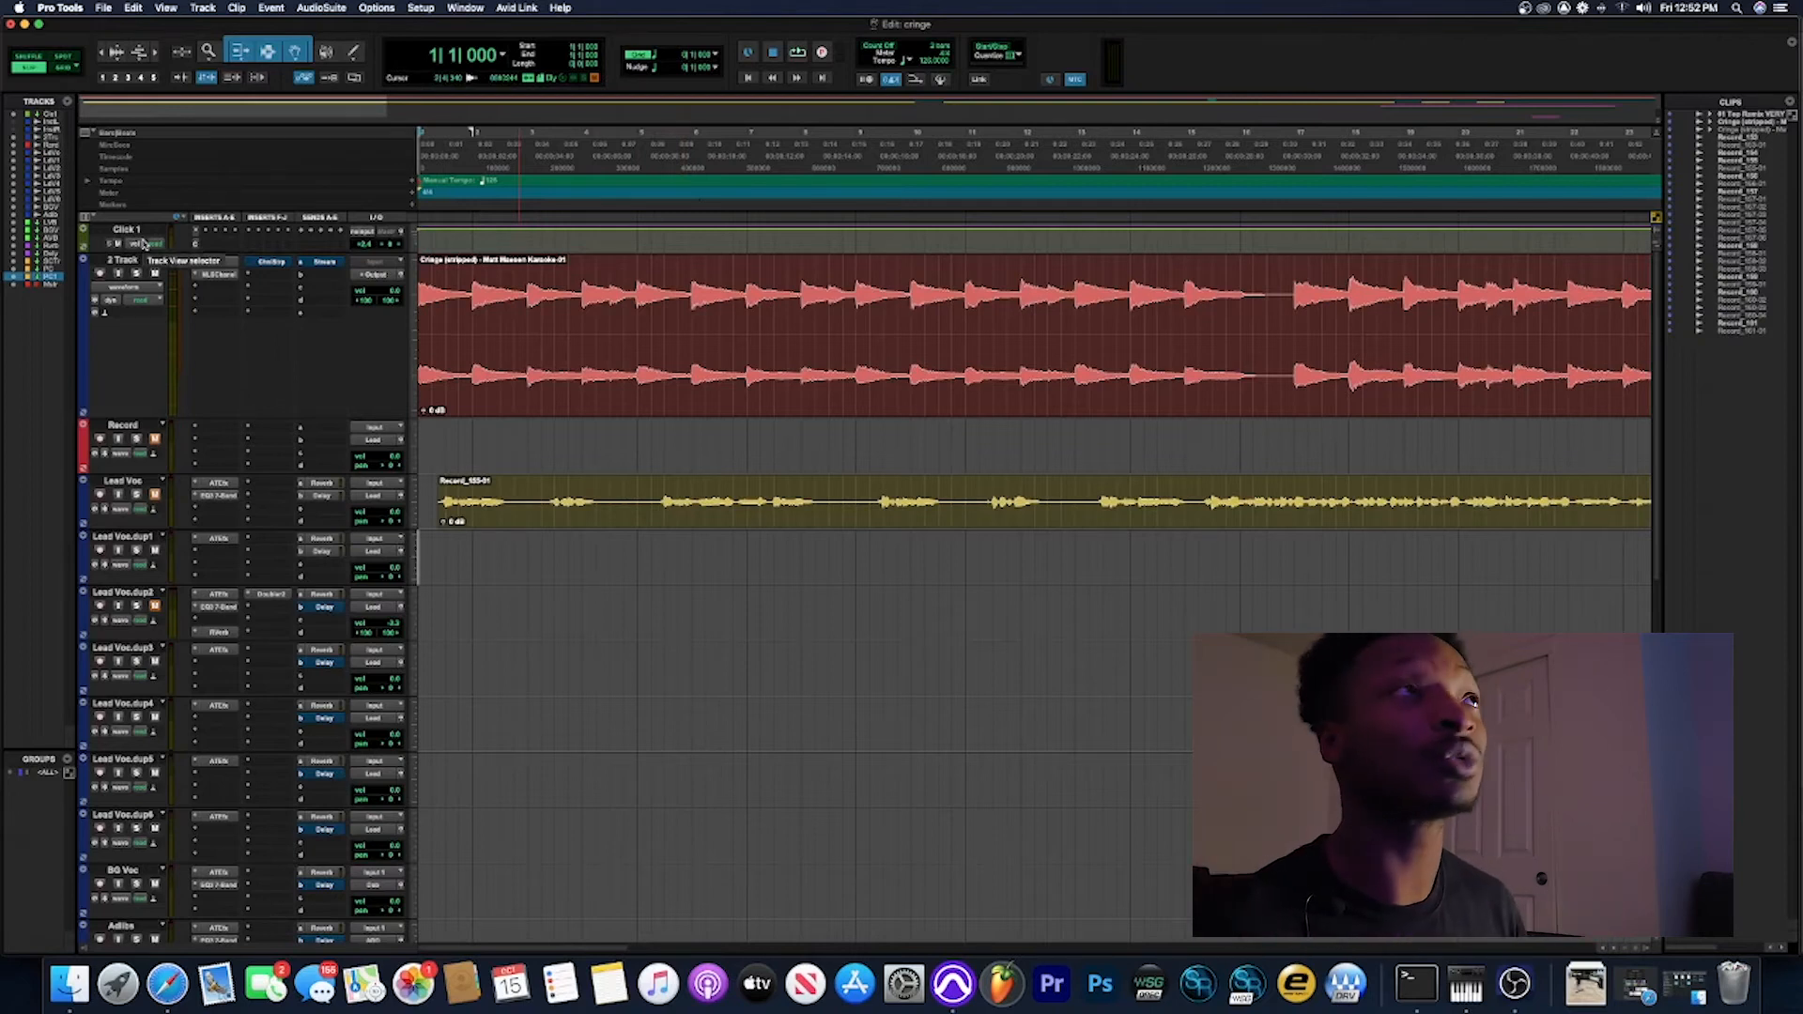
Step: Route the Click 1 track to the stereo Output path in addition to Stream while playing the song
{"action": "key", "text": "space"}
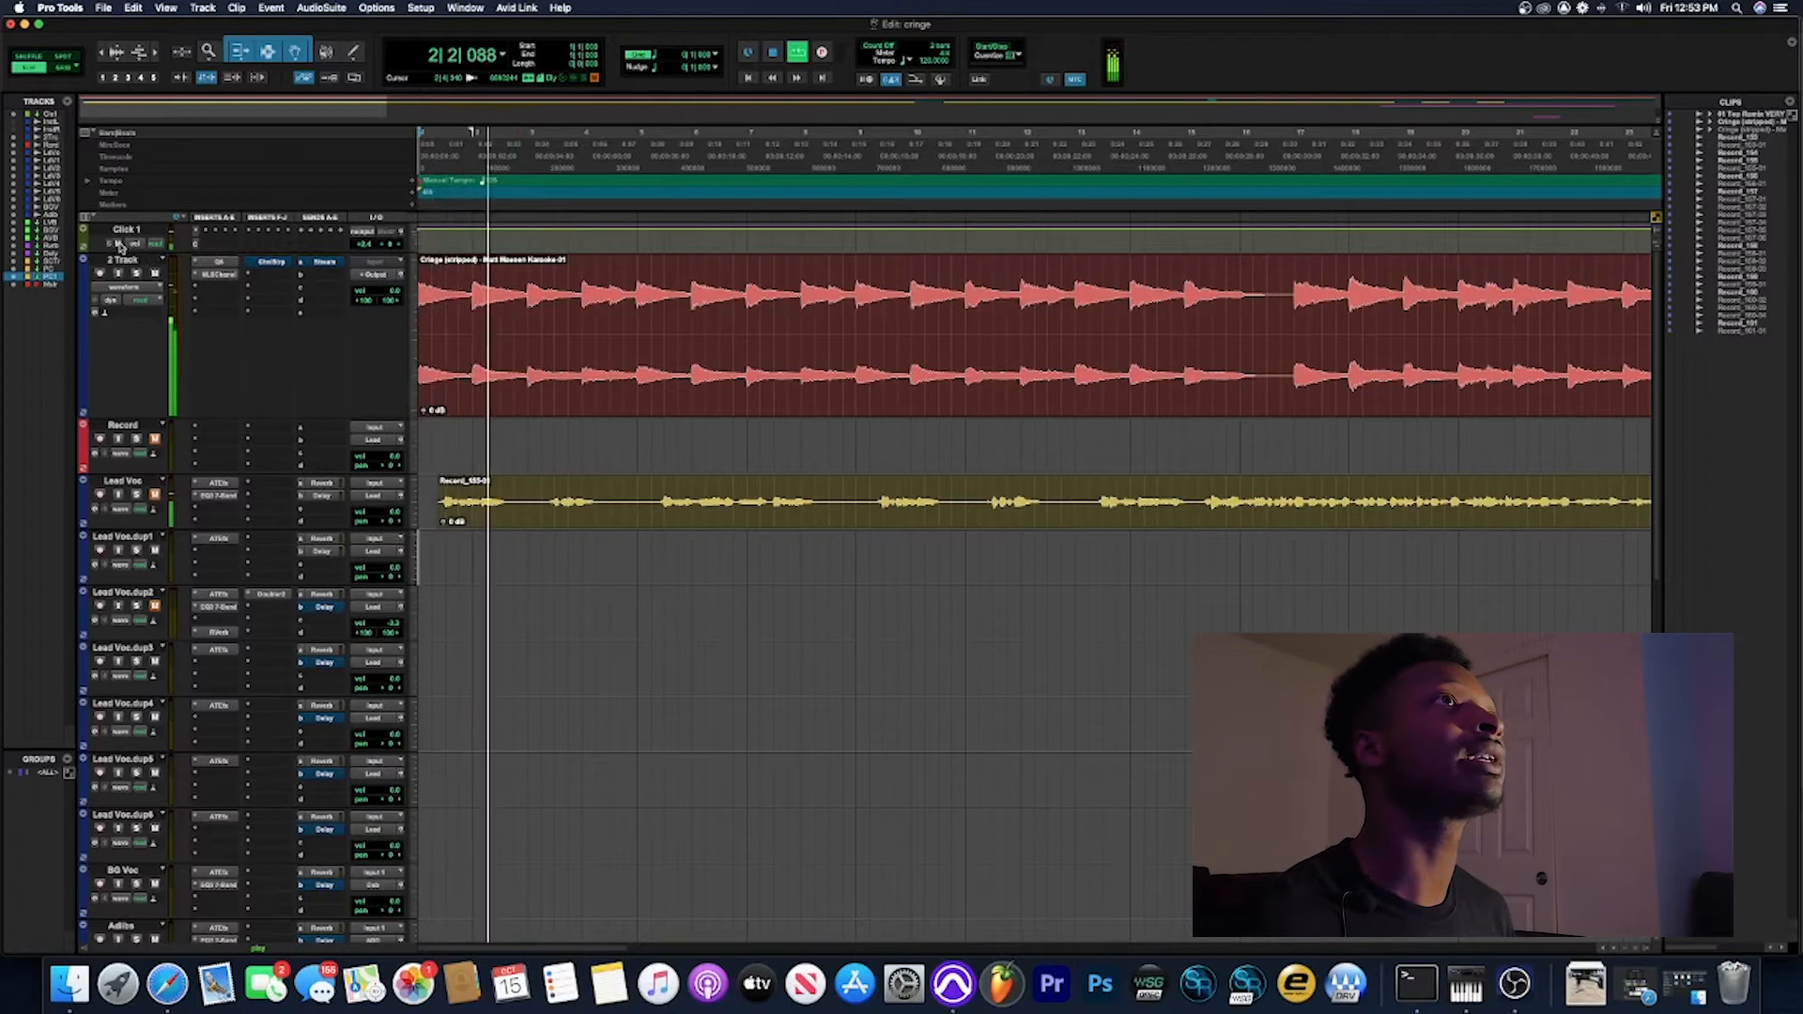
{"action": "left_click", "coordinate": [386, 233]}
{"action": "mouse_move", "coordinate": [413, 231]}
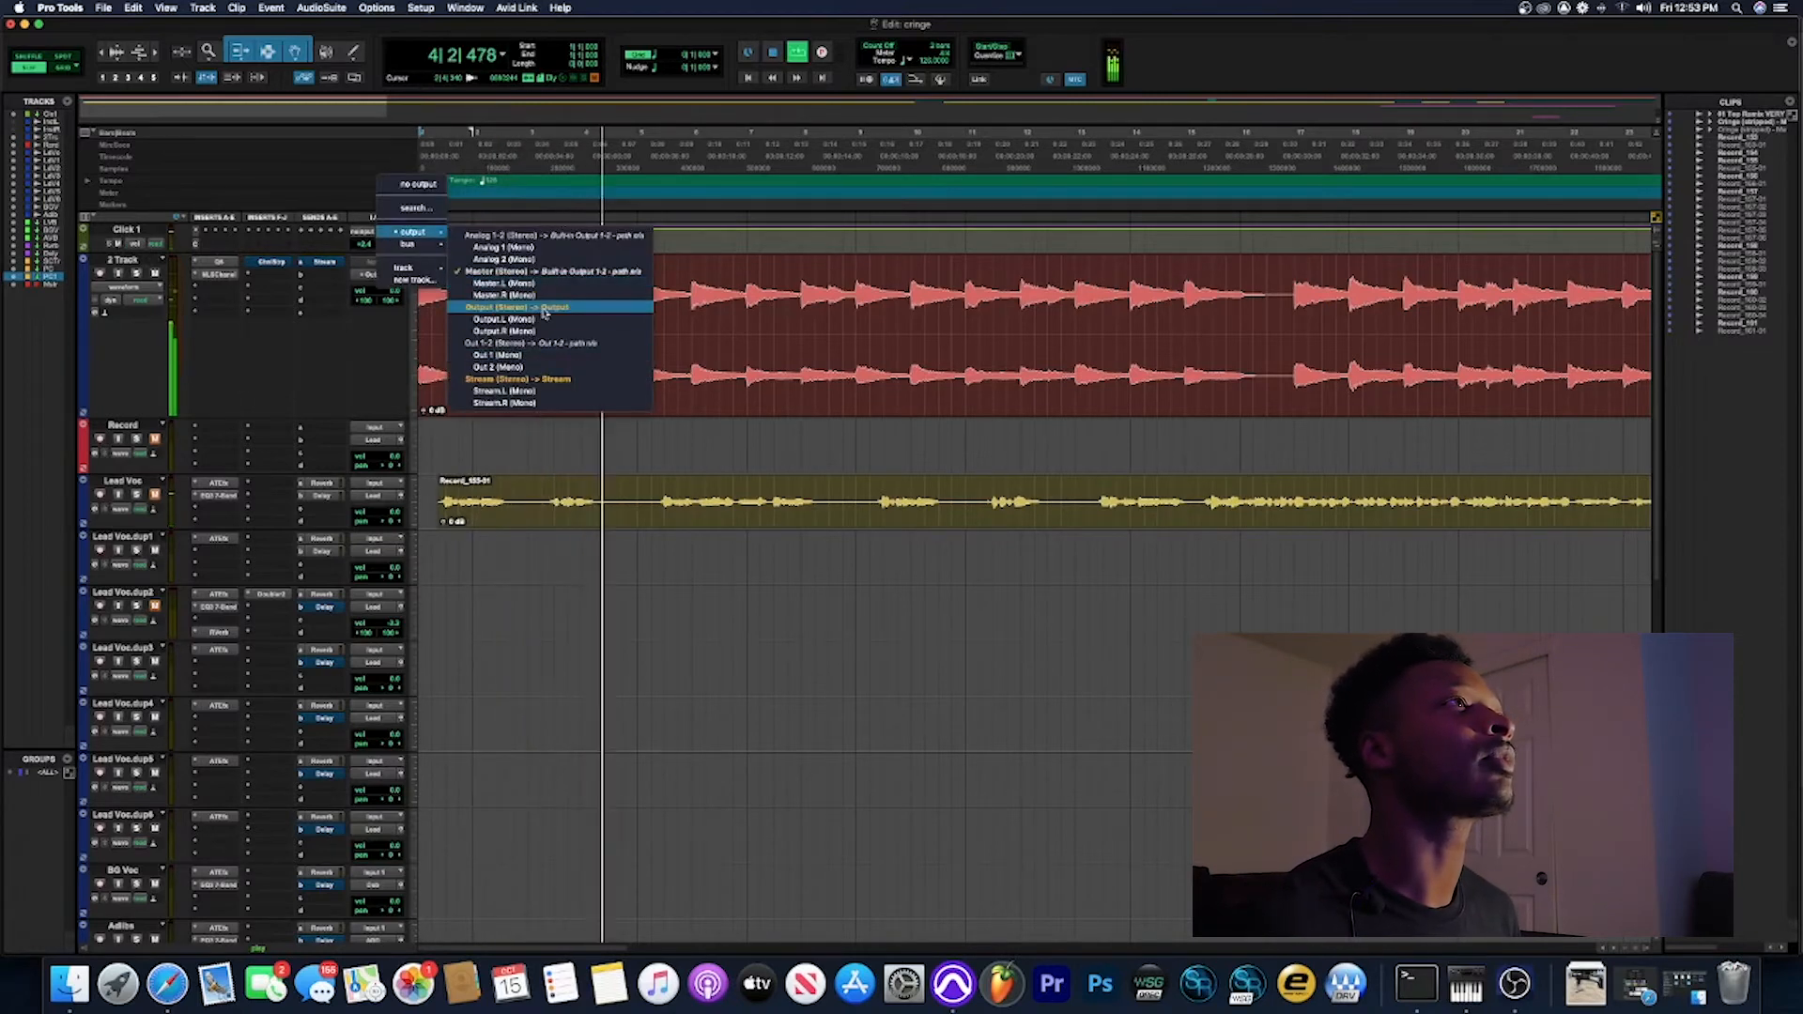
{"action": "left_click", "coordinate": [515, 307]}
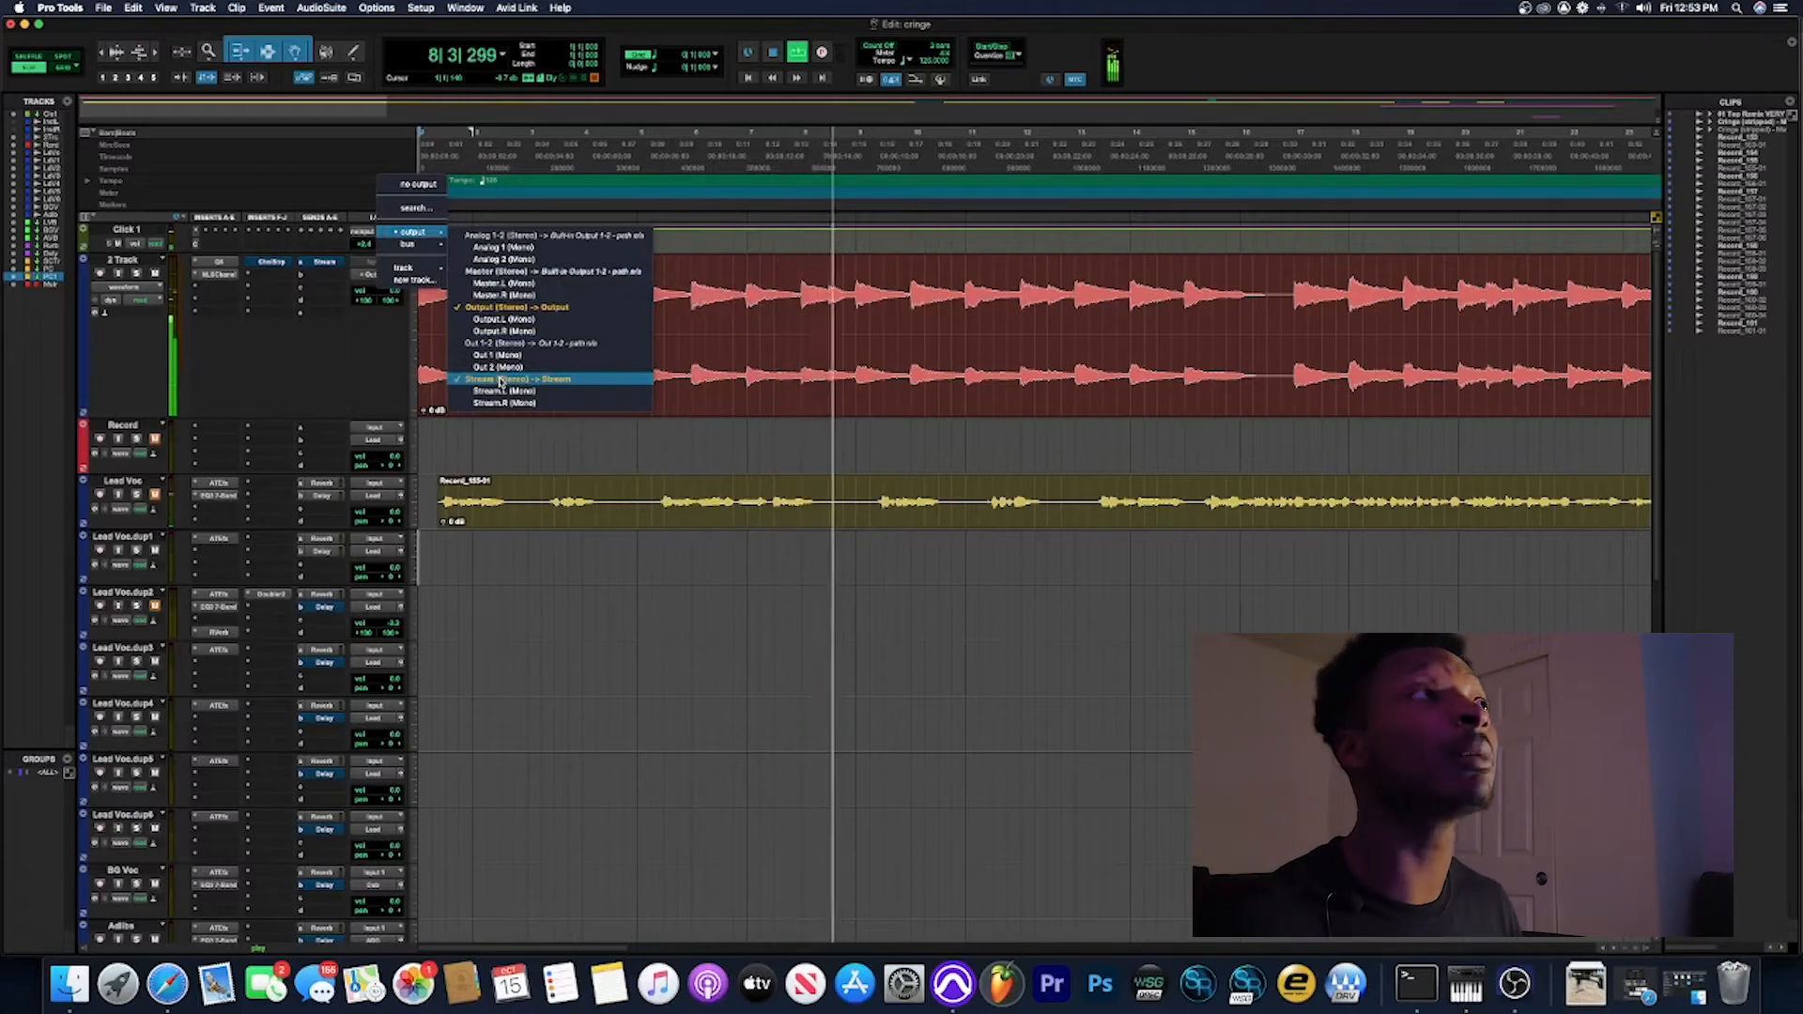
{"action": "left_click", "coordinate": [1313, 57]}
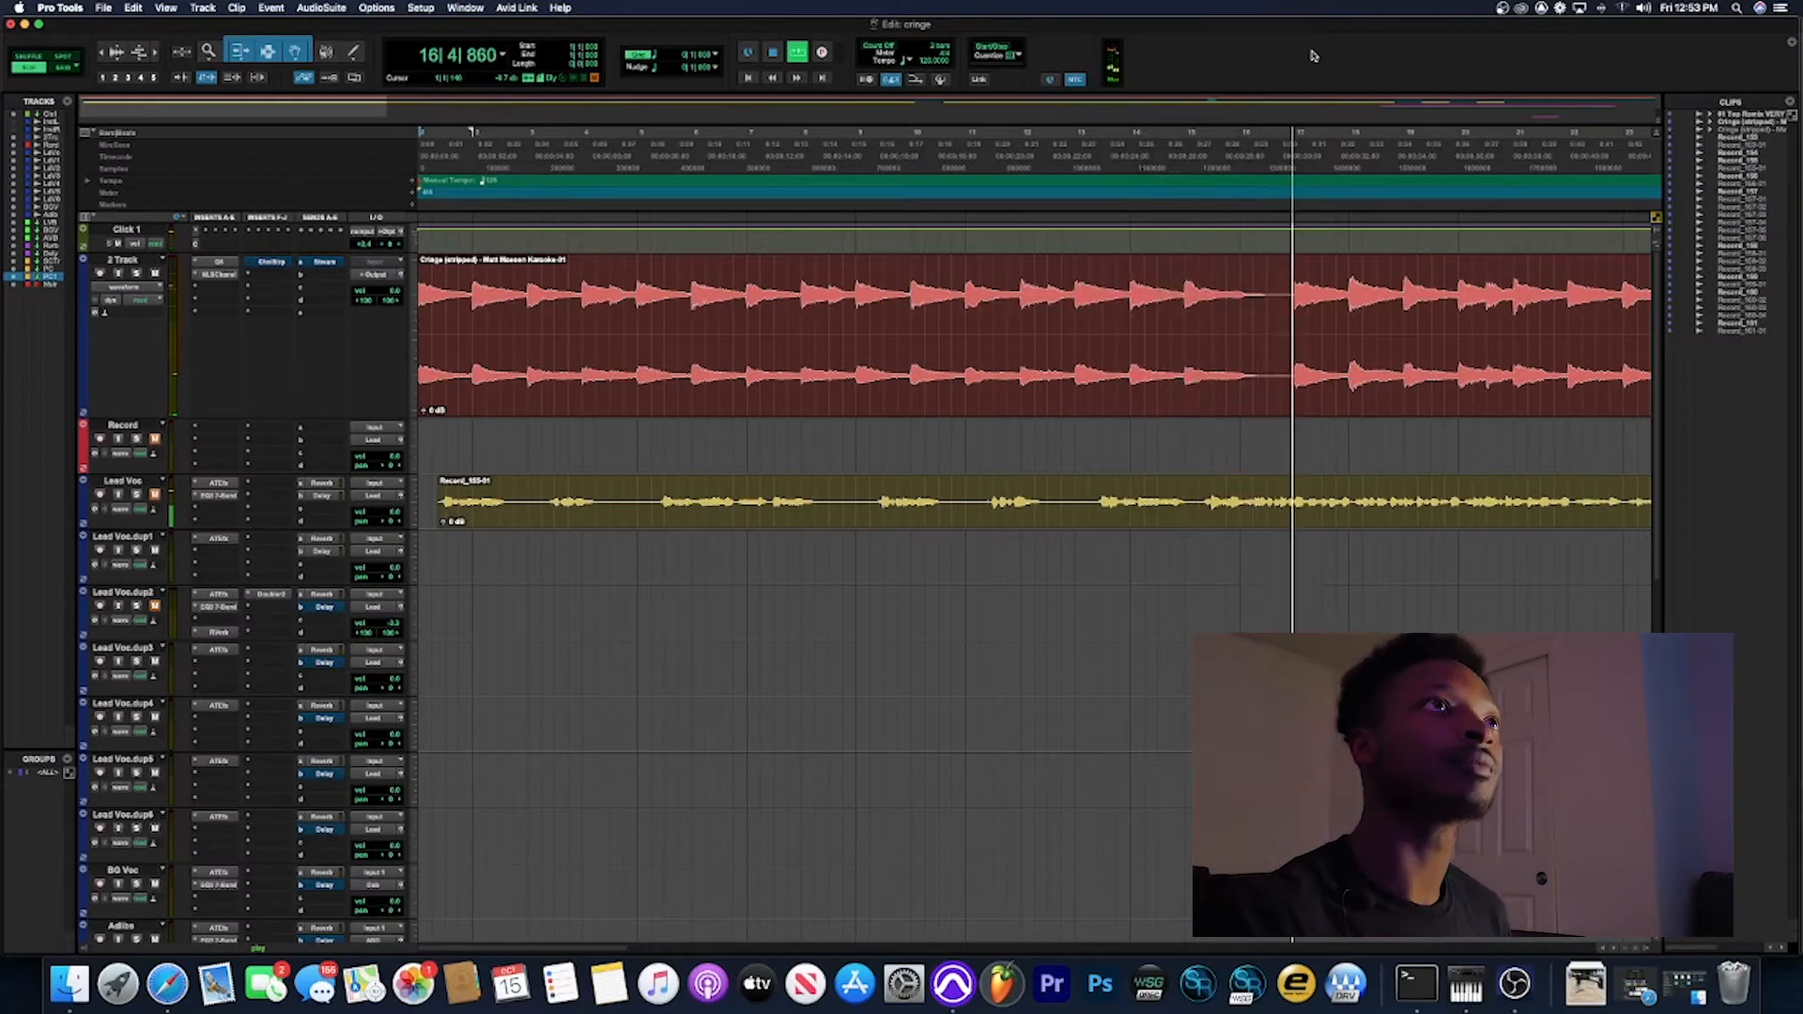
{"action": "key", "text": "space"}
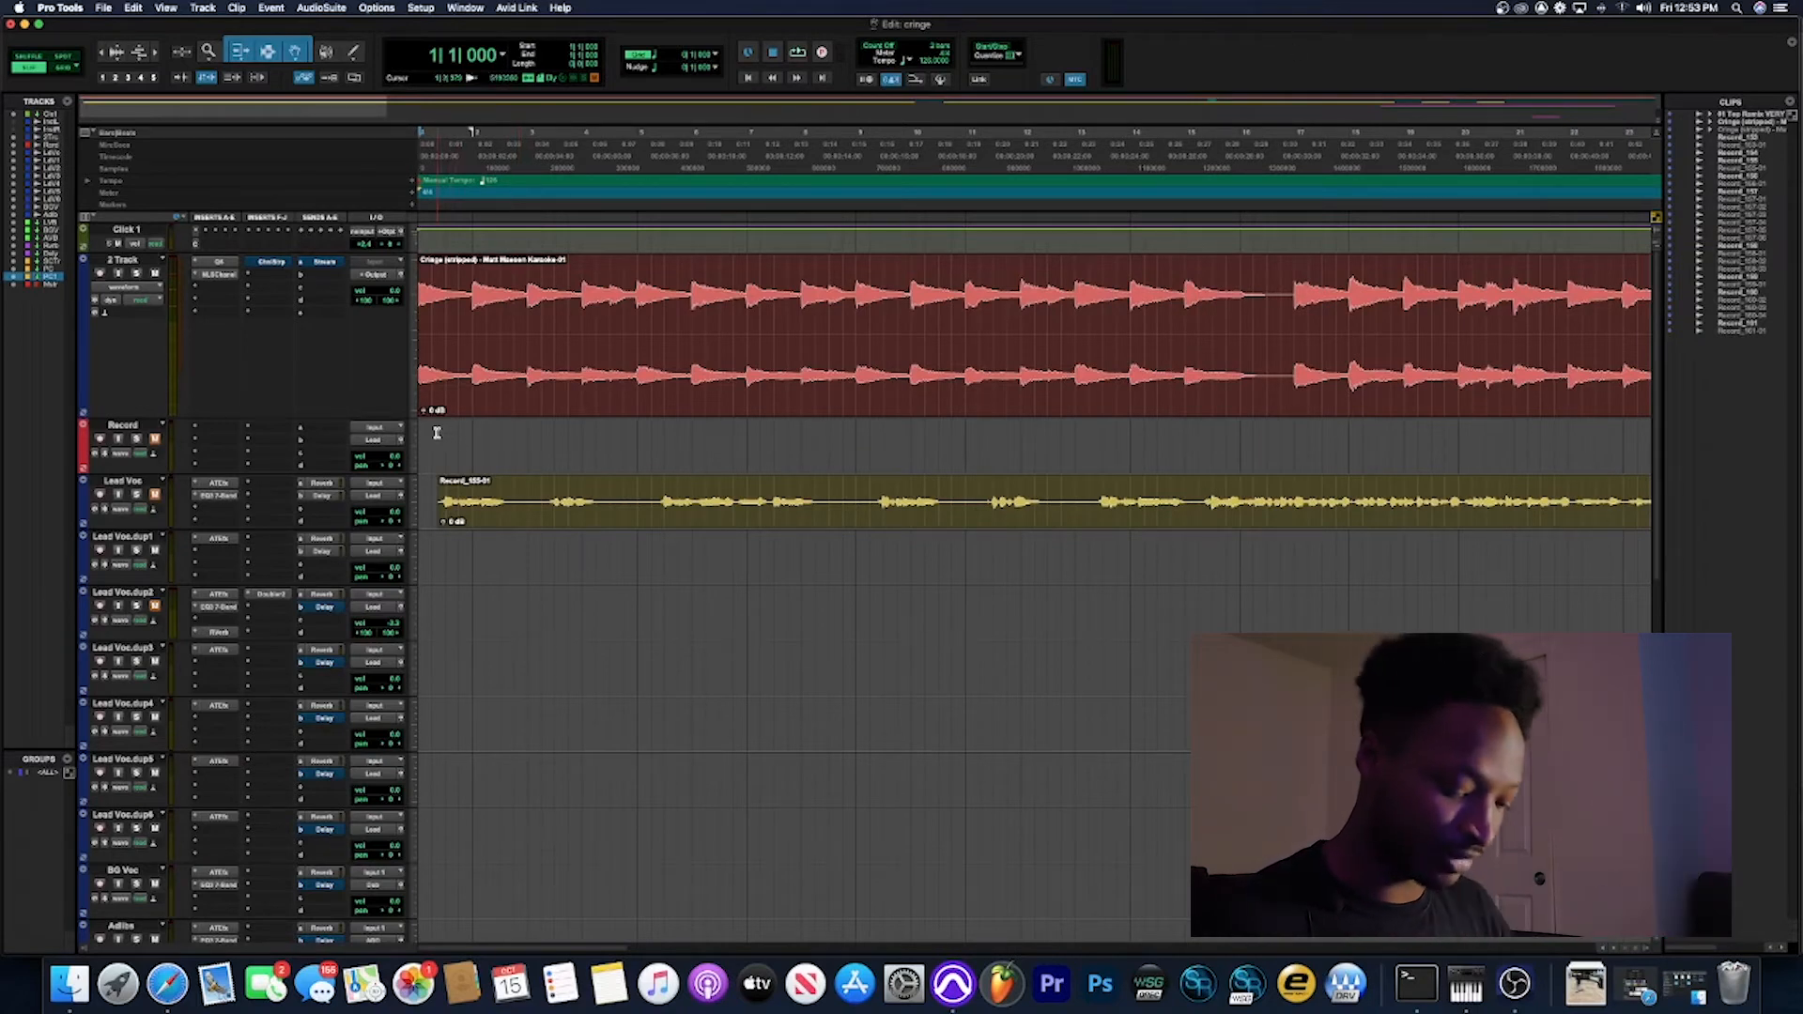
{"action": "key", "text": "t"}
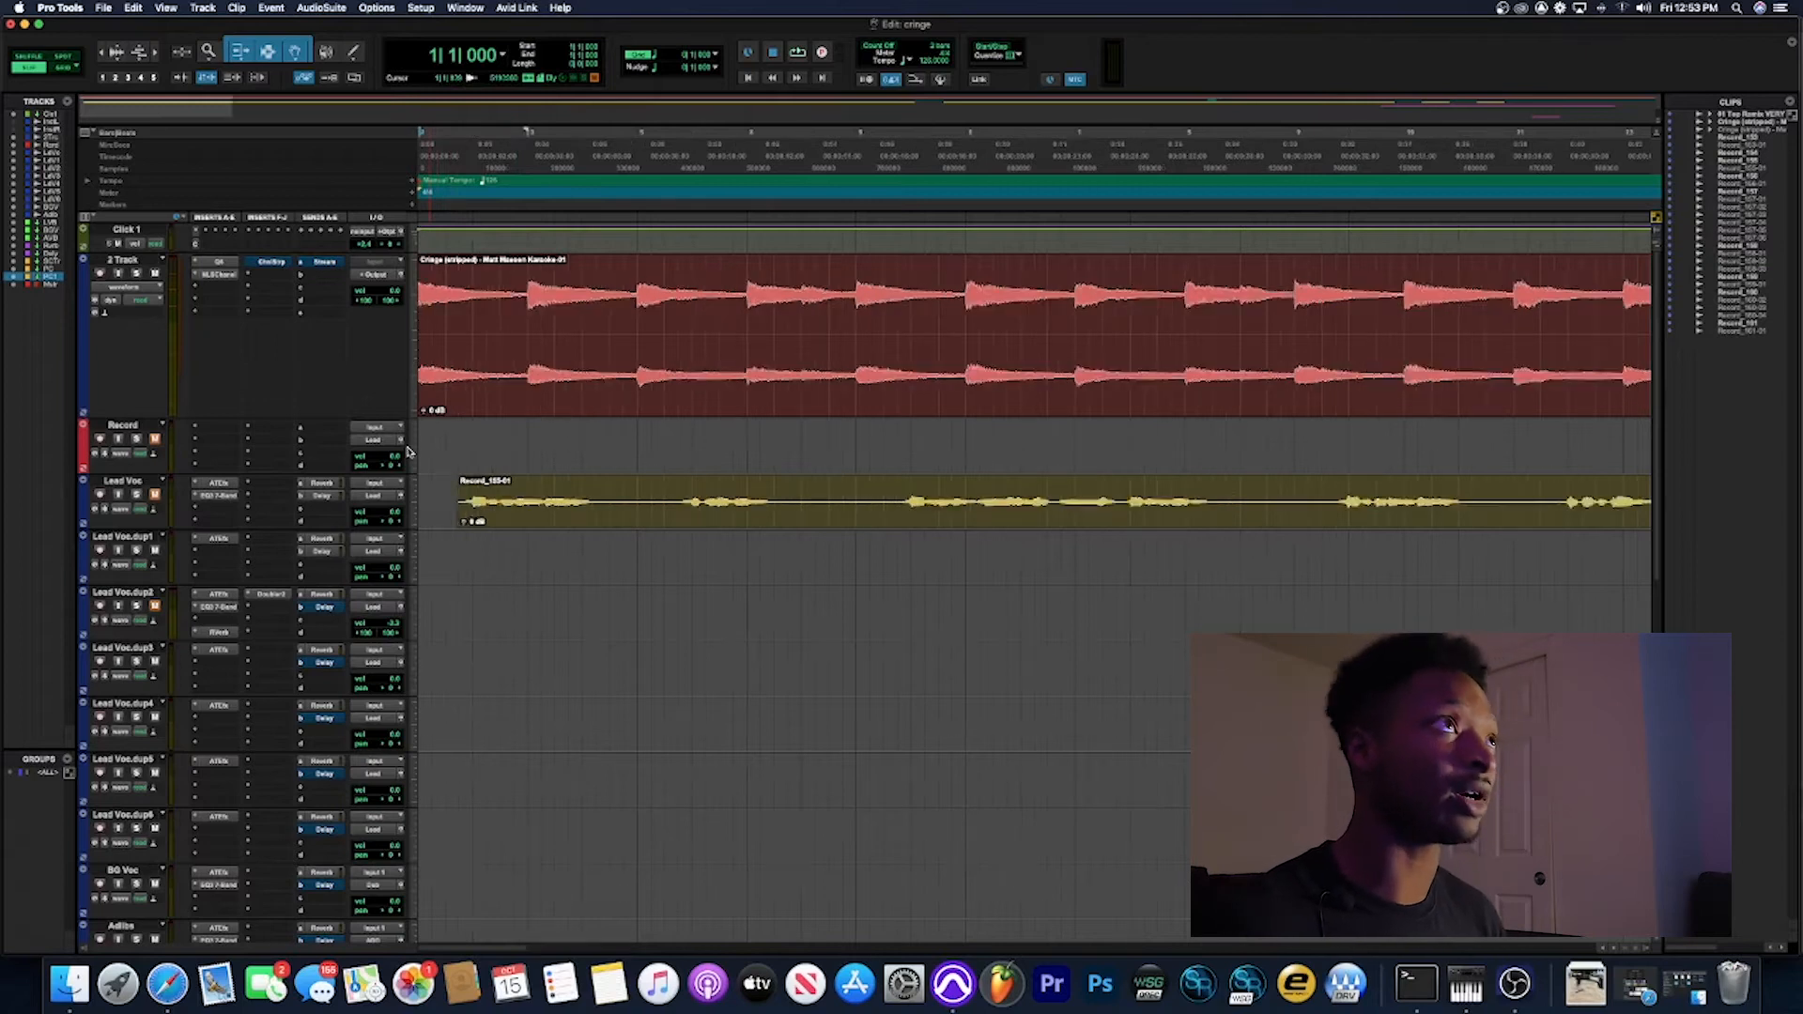
Step: Examine the start of the 2 Track song clip up close to see where its waveform begins relative to bar 1
{"action": "key", "text": "t"}
{"action": "key", "text": "t"}
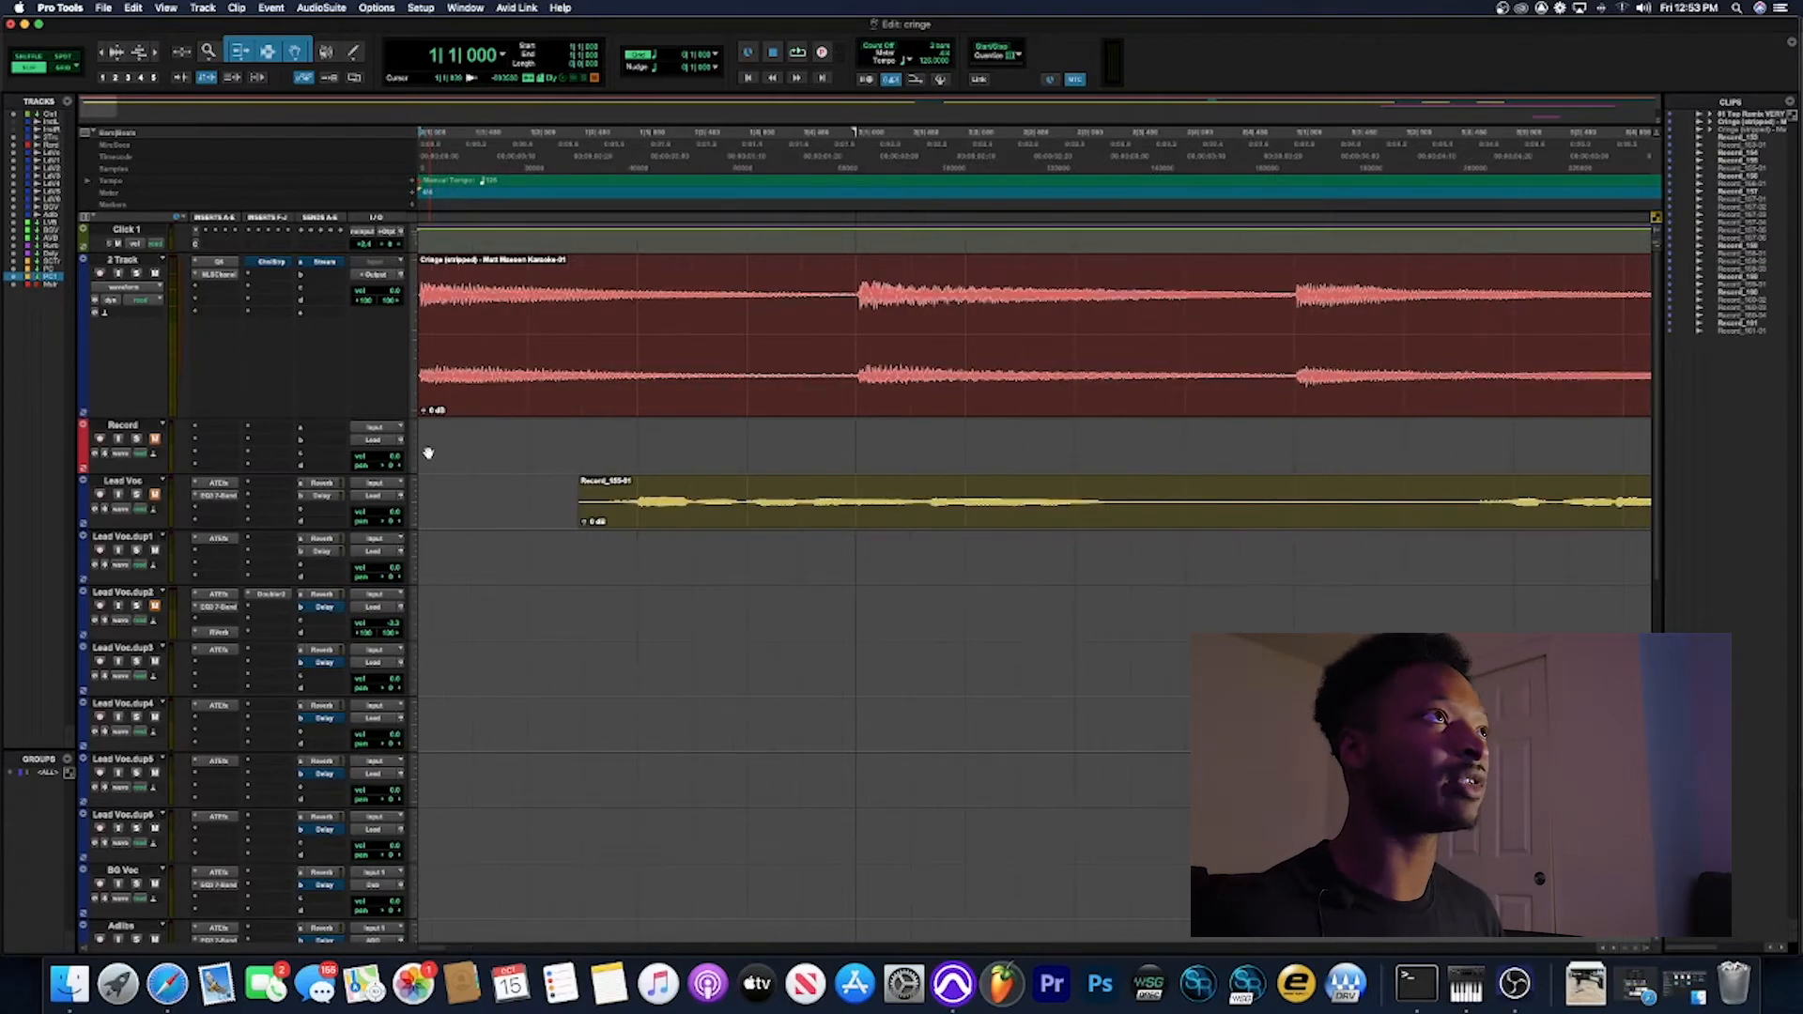
{"action": "key", "text": "t"}
{"action": "key", "text": "t"}
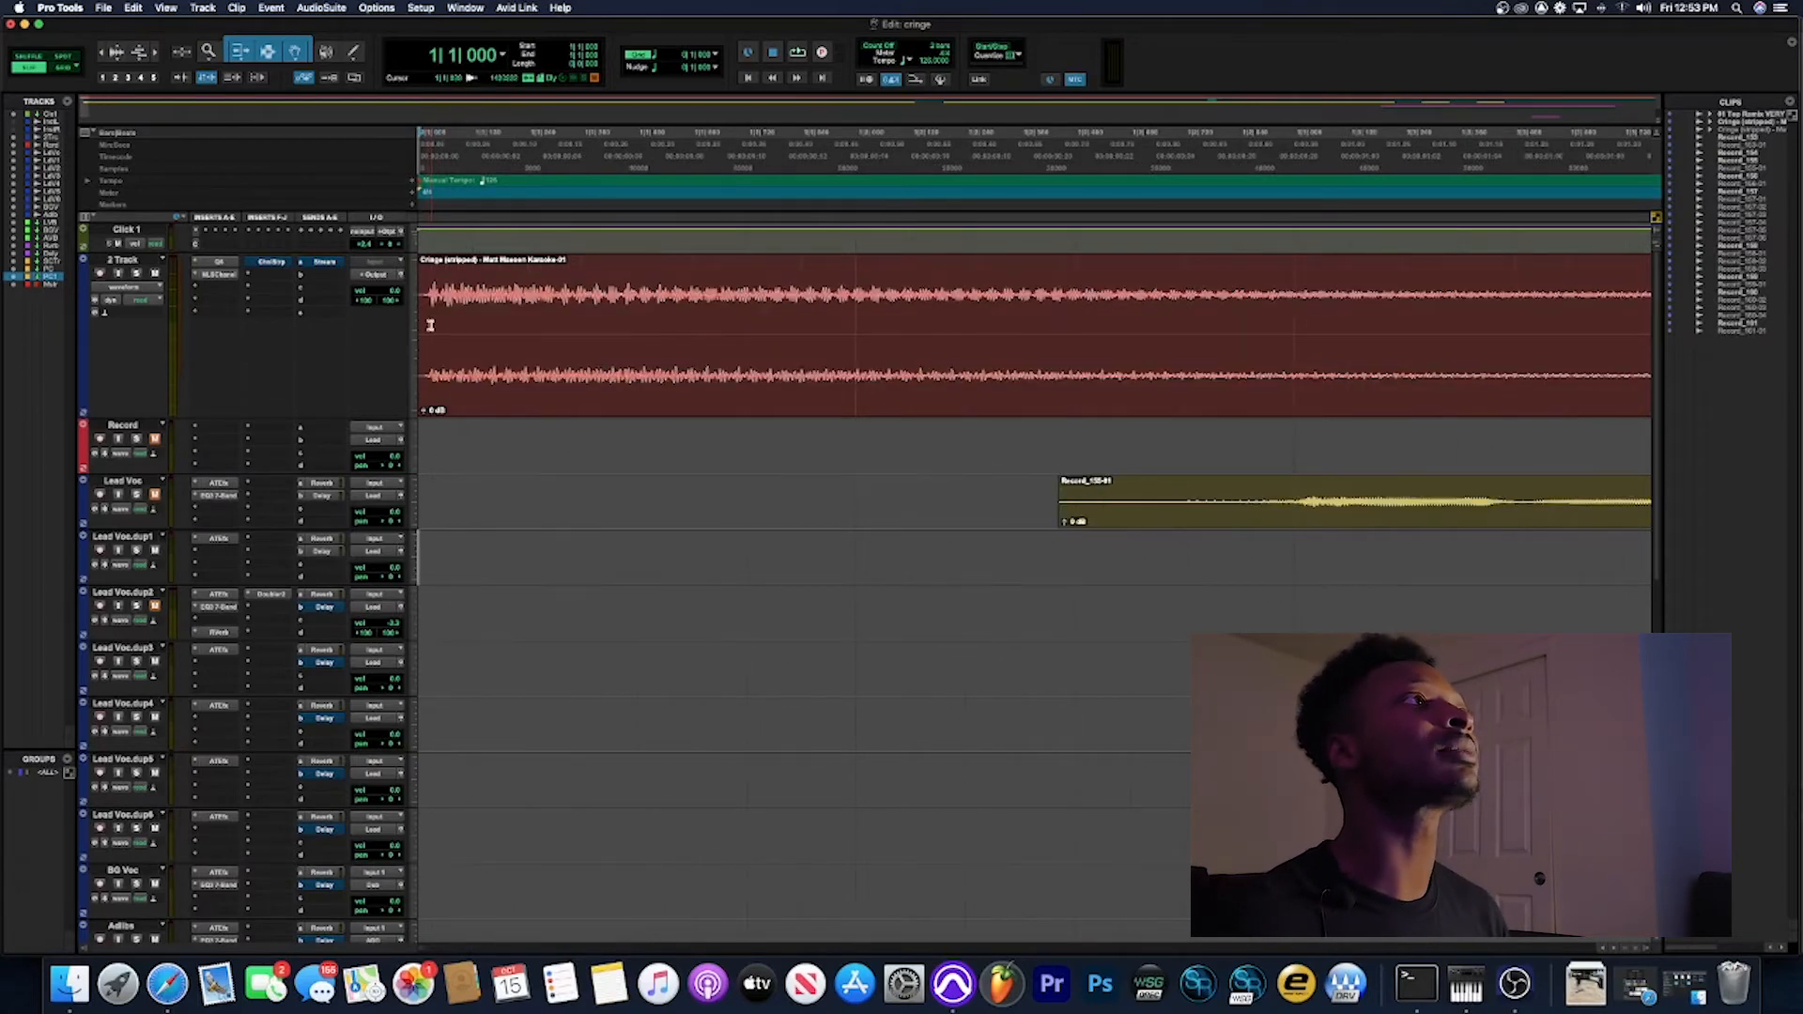
{"action": "key", "text": "t"}
{"action": "key", "text": "t"}
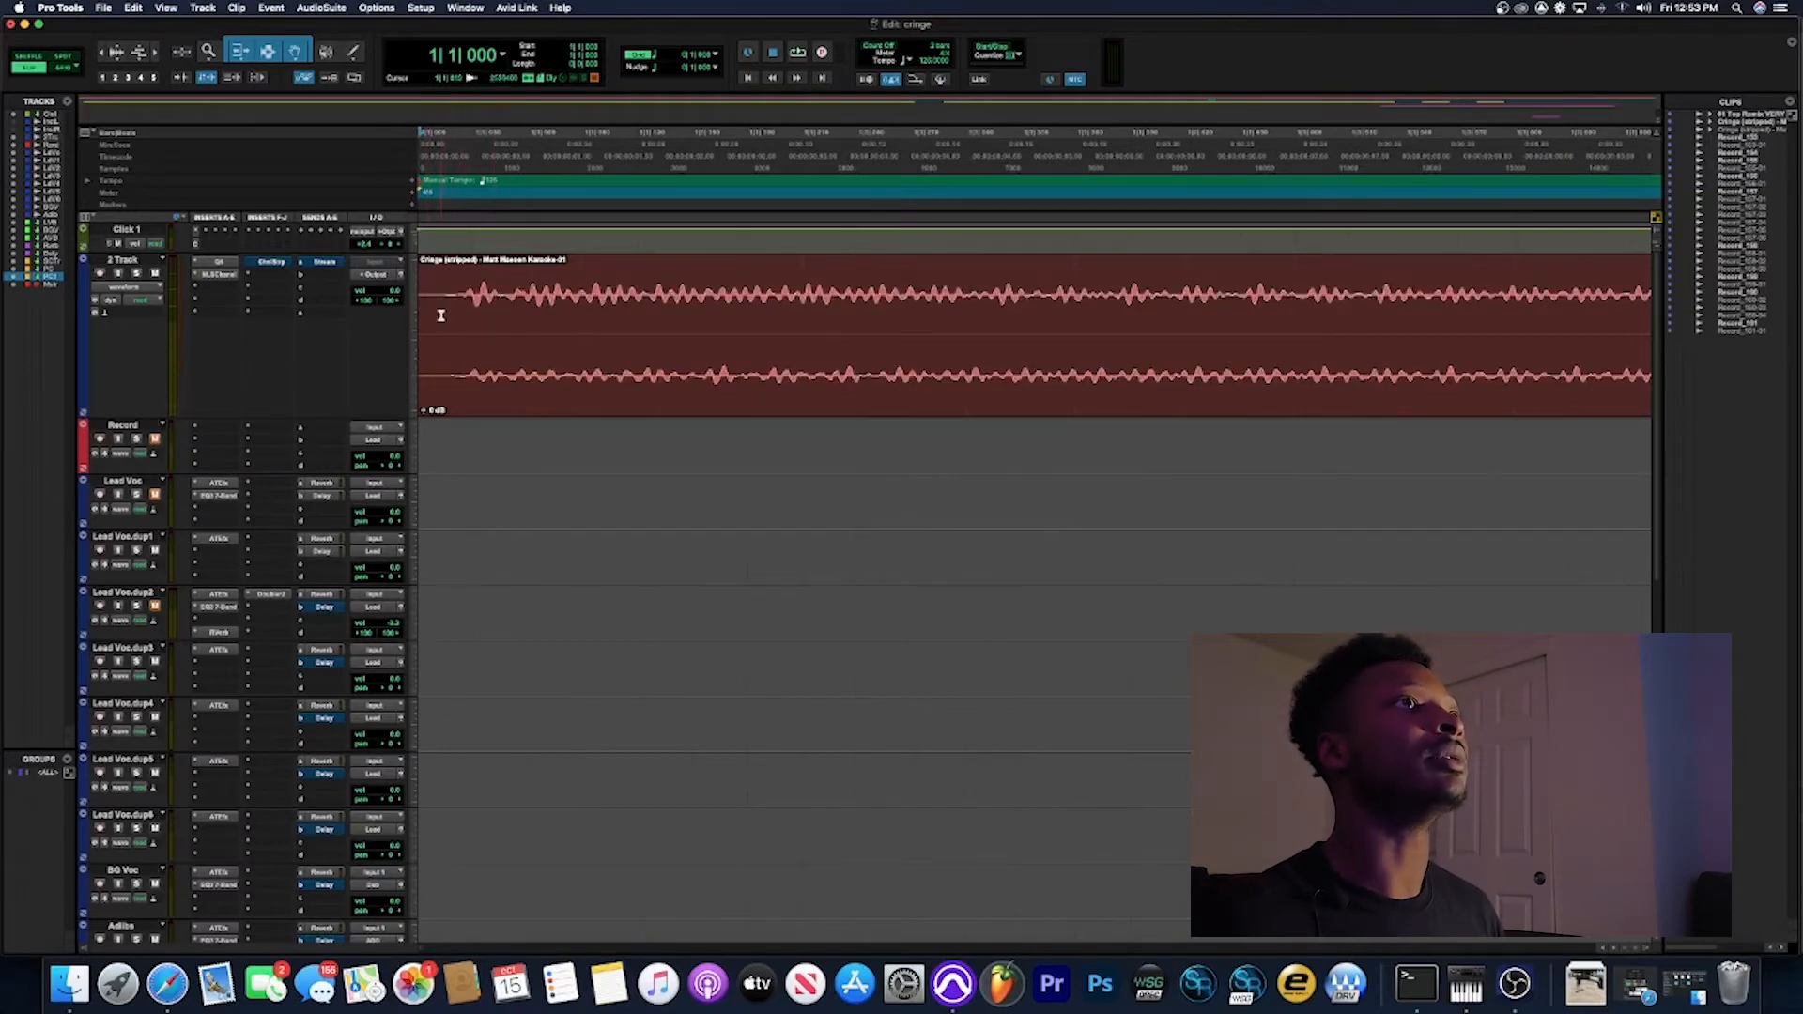
{"action": "key", "text": "t"}
{"action": "key", "text": "t"}
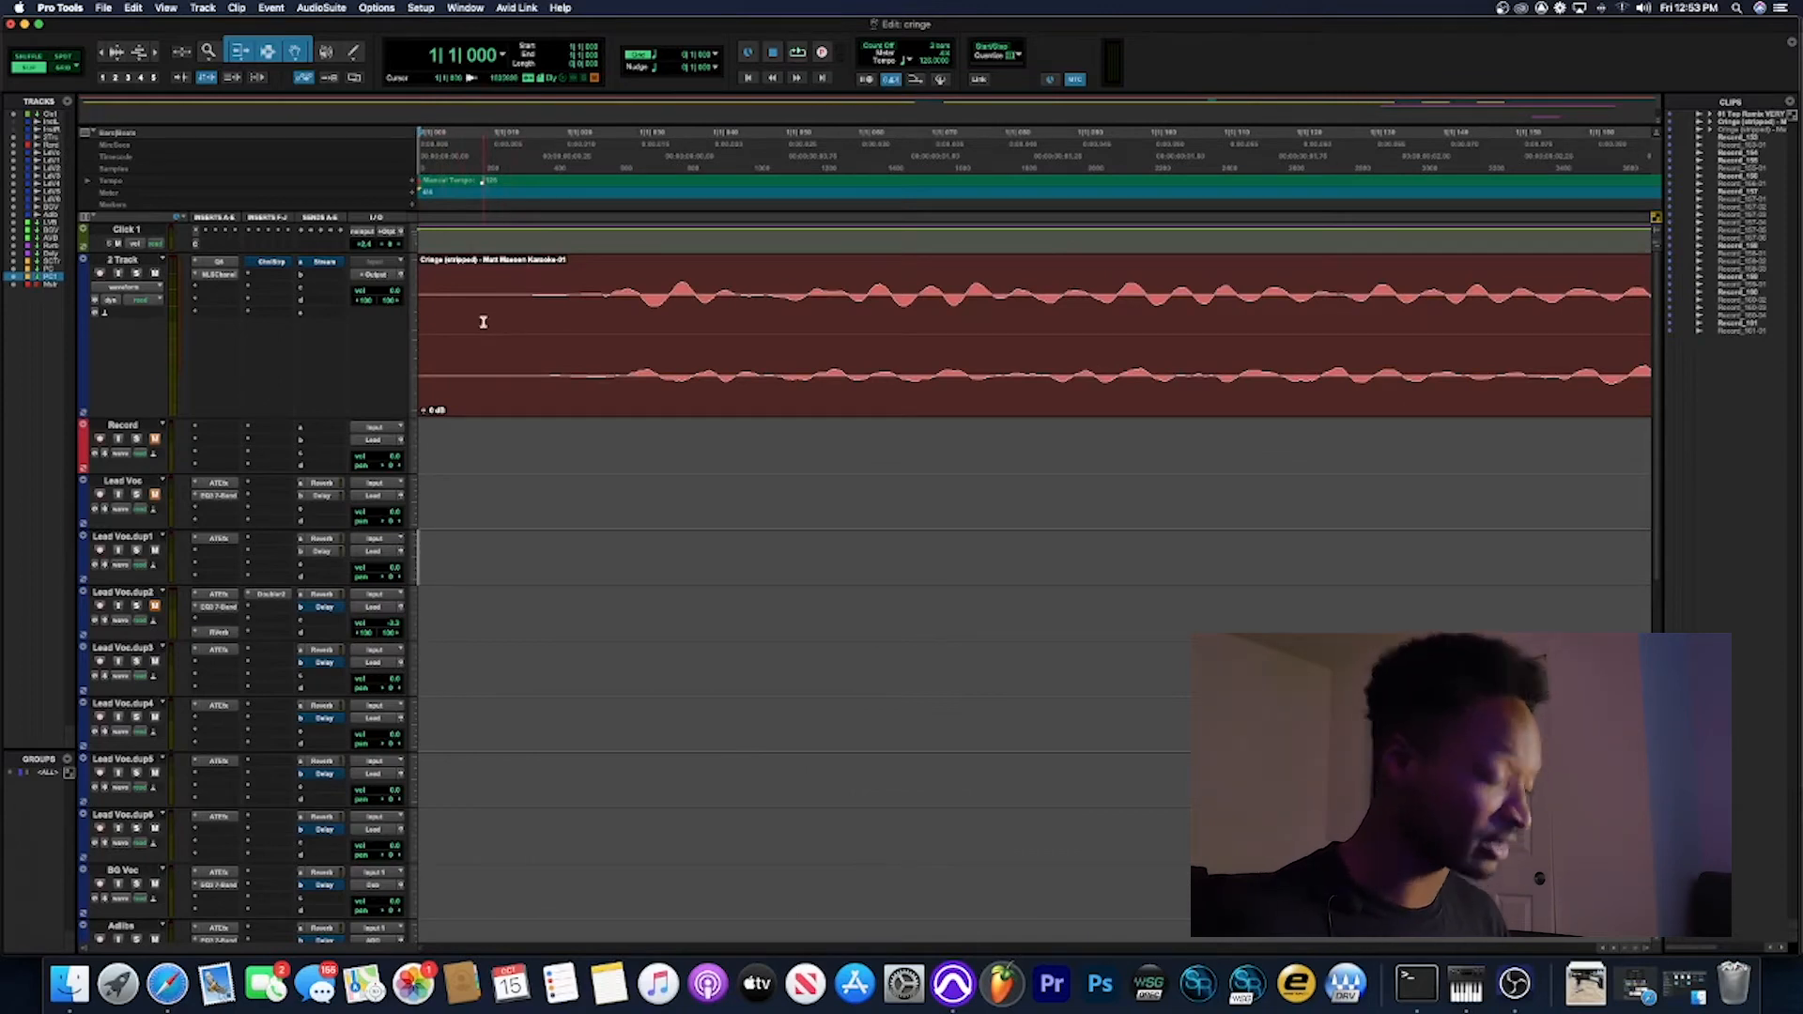
{"action": "key", "text": "r"}
{"action": "key", "text": "r"}
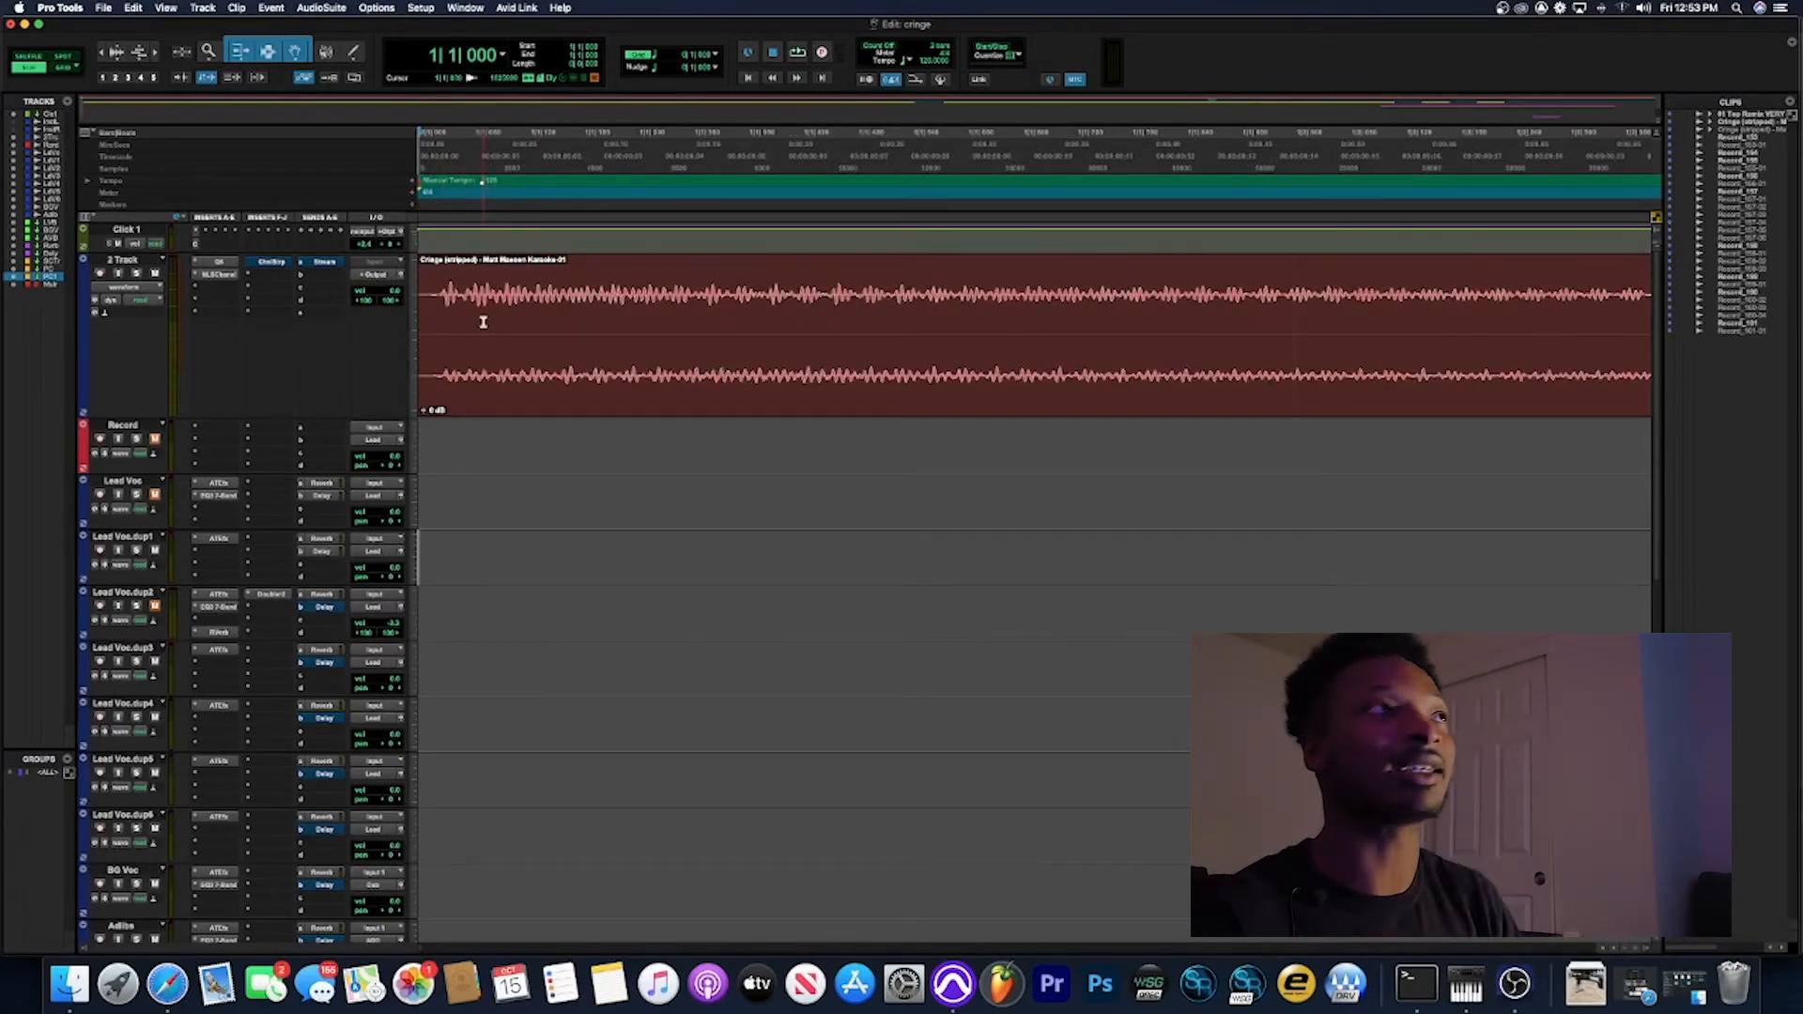
Step: Try trimming the start and the end of the 2 Track song clip to 1|1|016, undoing each trim
{"action": "left_click", "coordinate": [432, 271]}
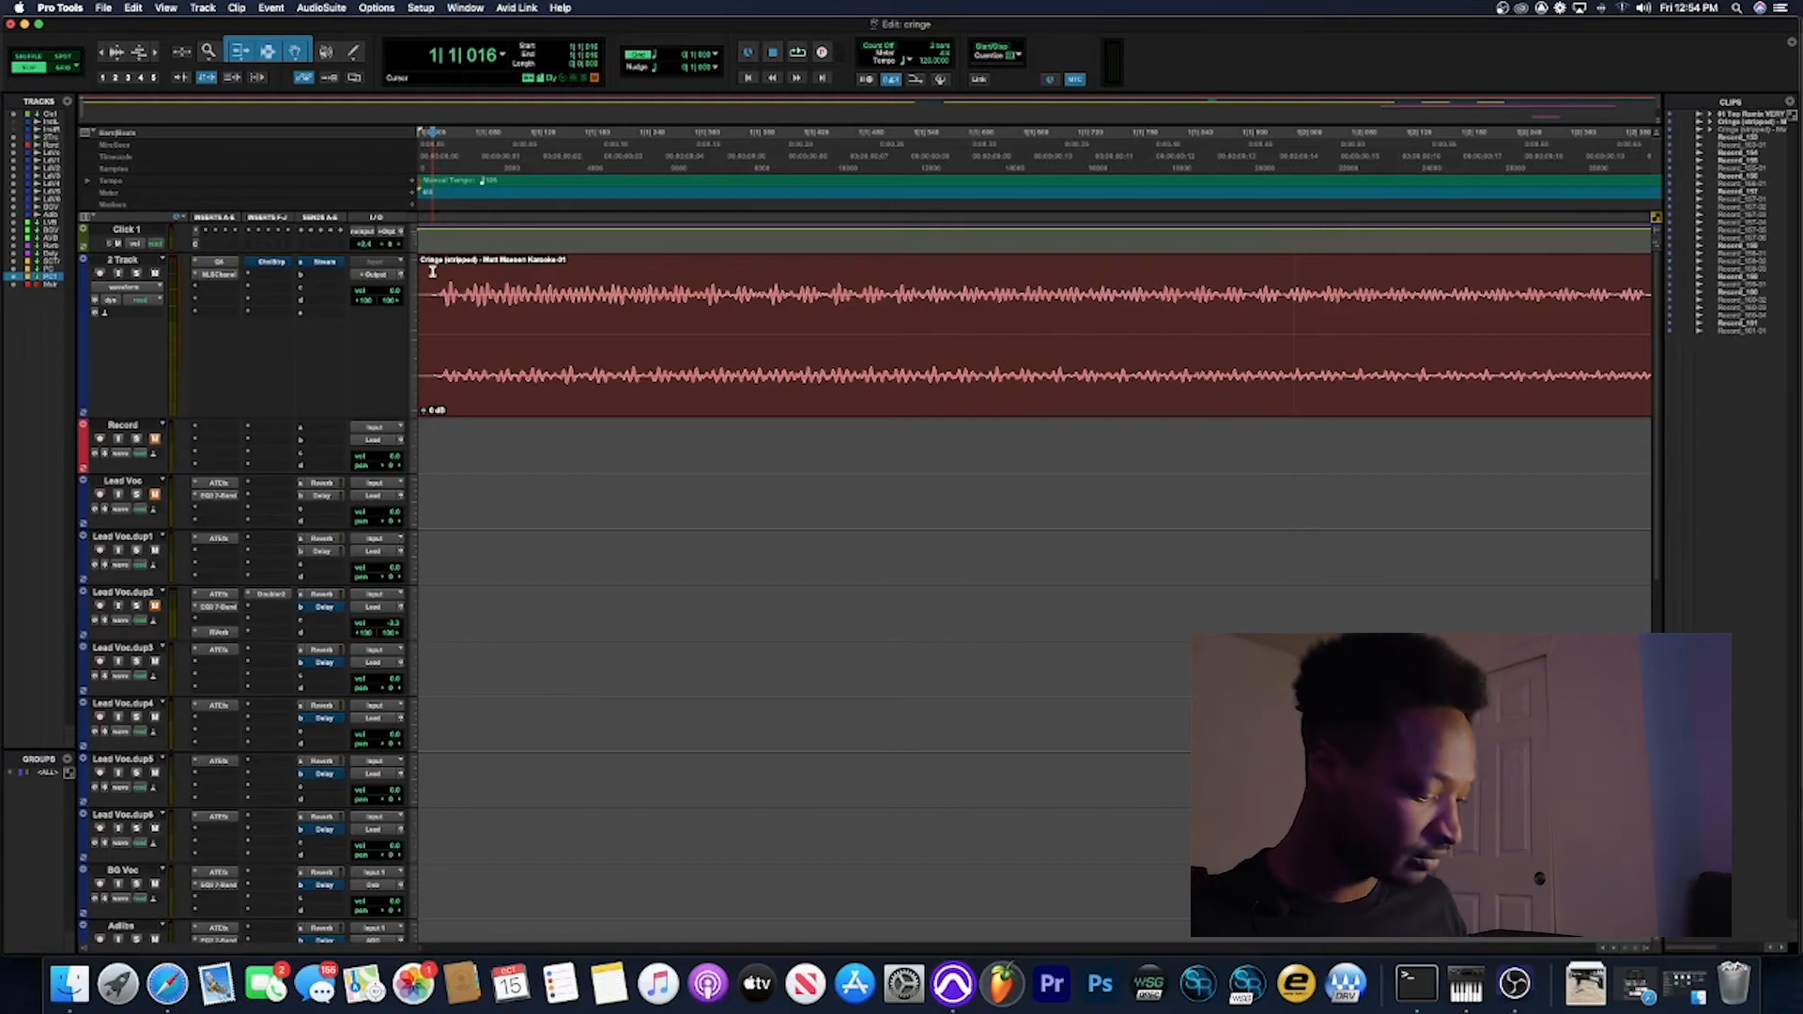
{"action": "left_click", "coordinate": [433, 271]}
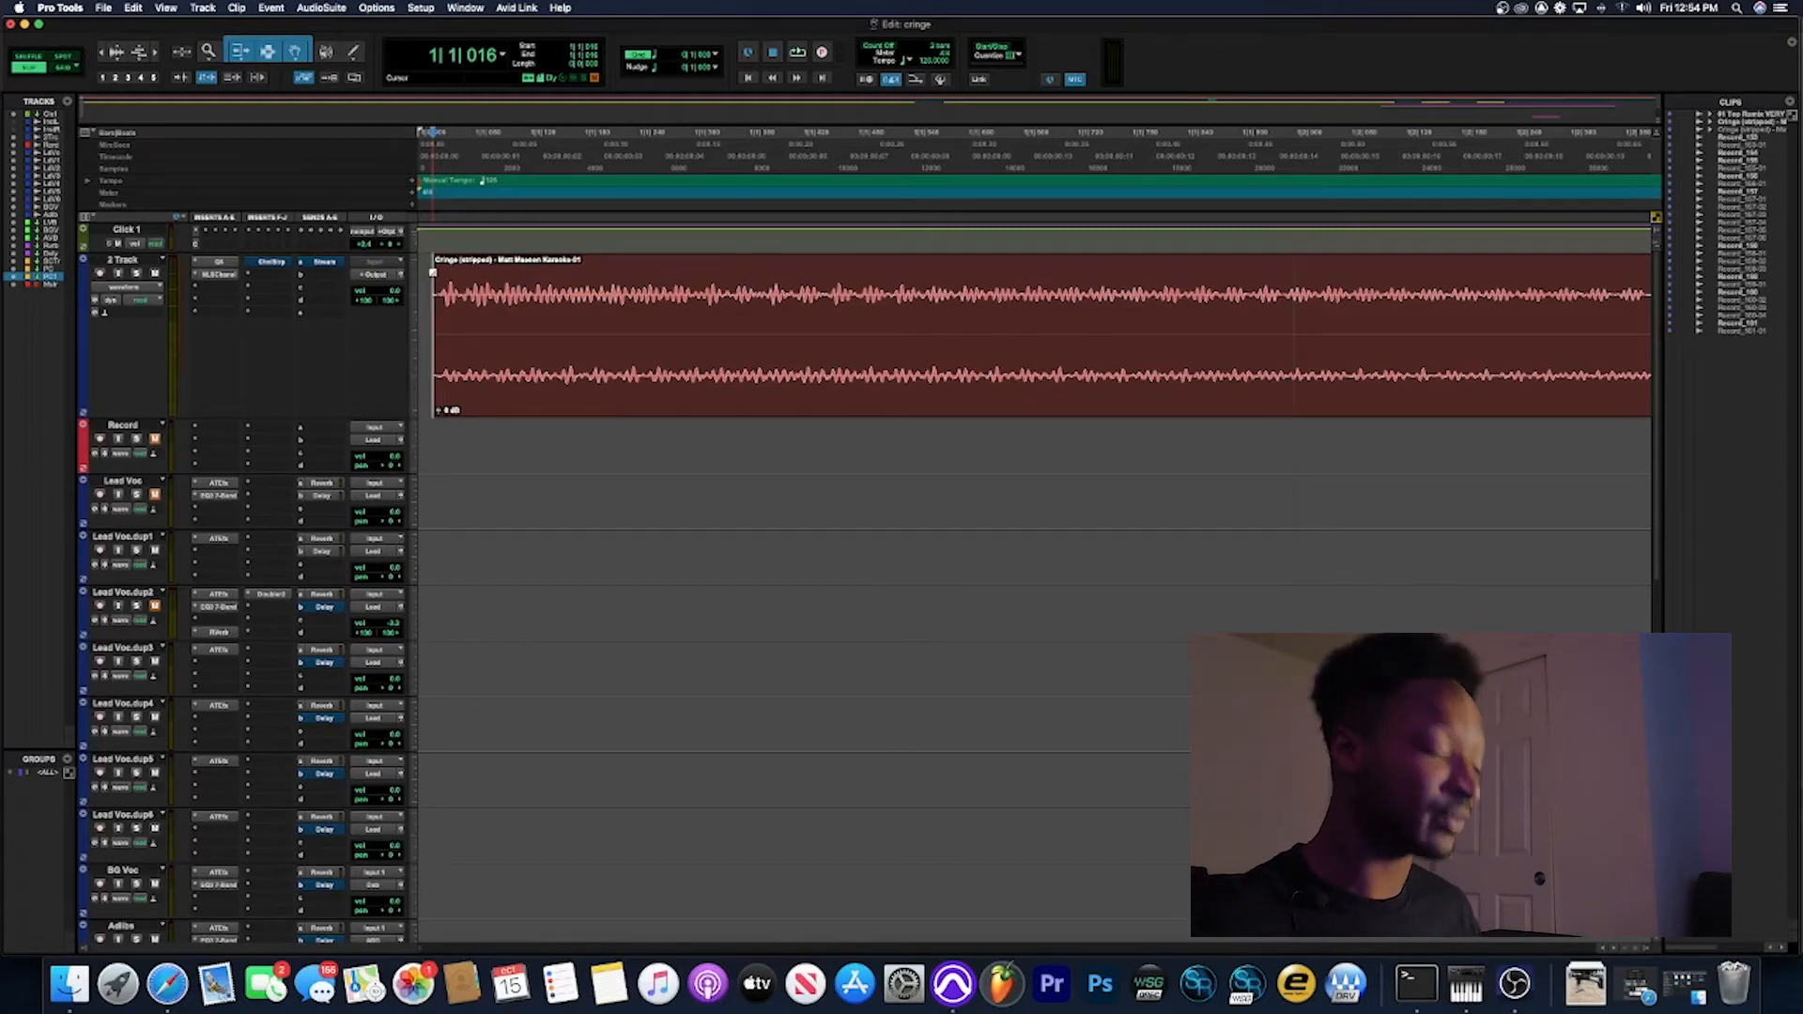
{"action": "key", "text": "super+z"}
{"action": "key", "text": "s"}
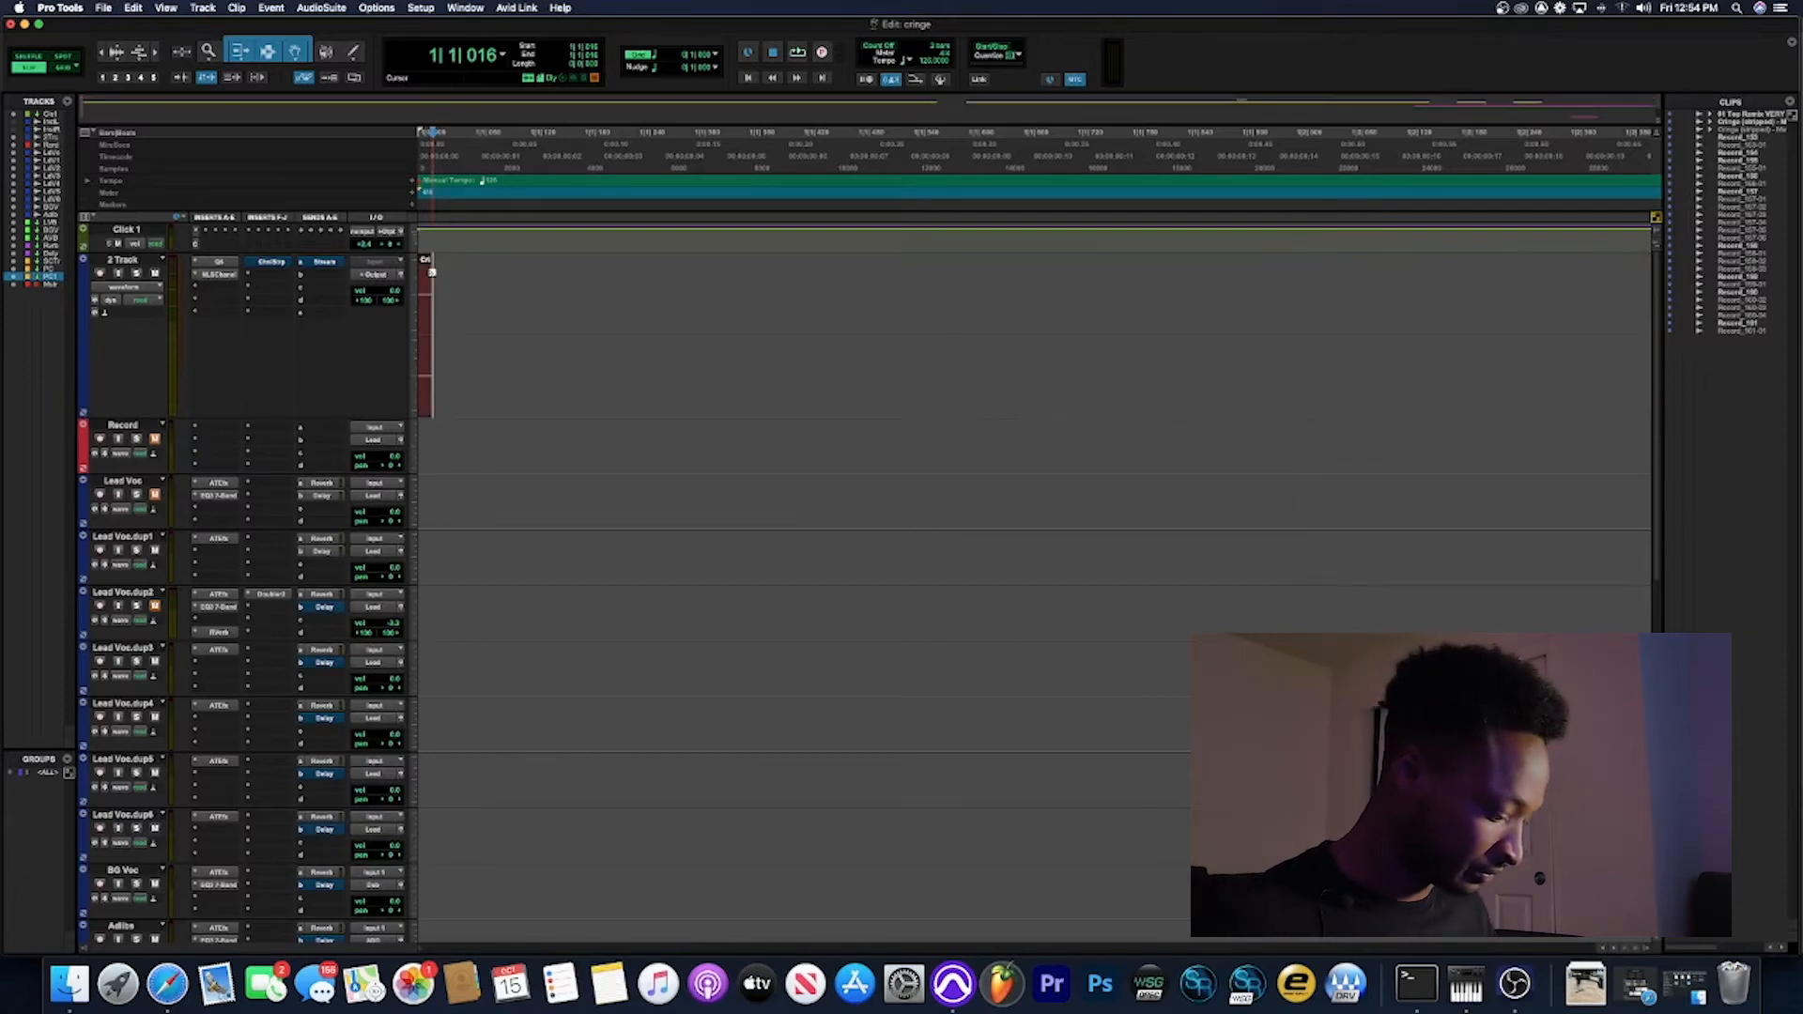
{"action": "key", "text": "super+z"}
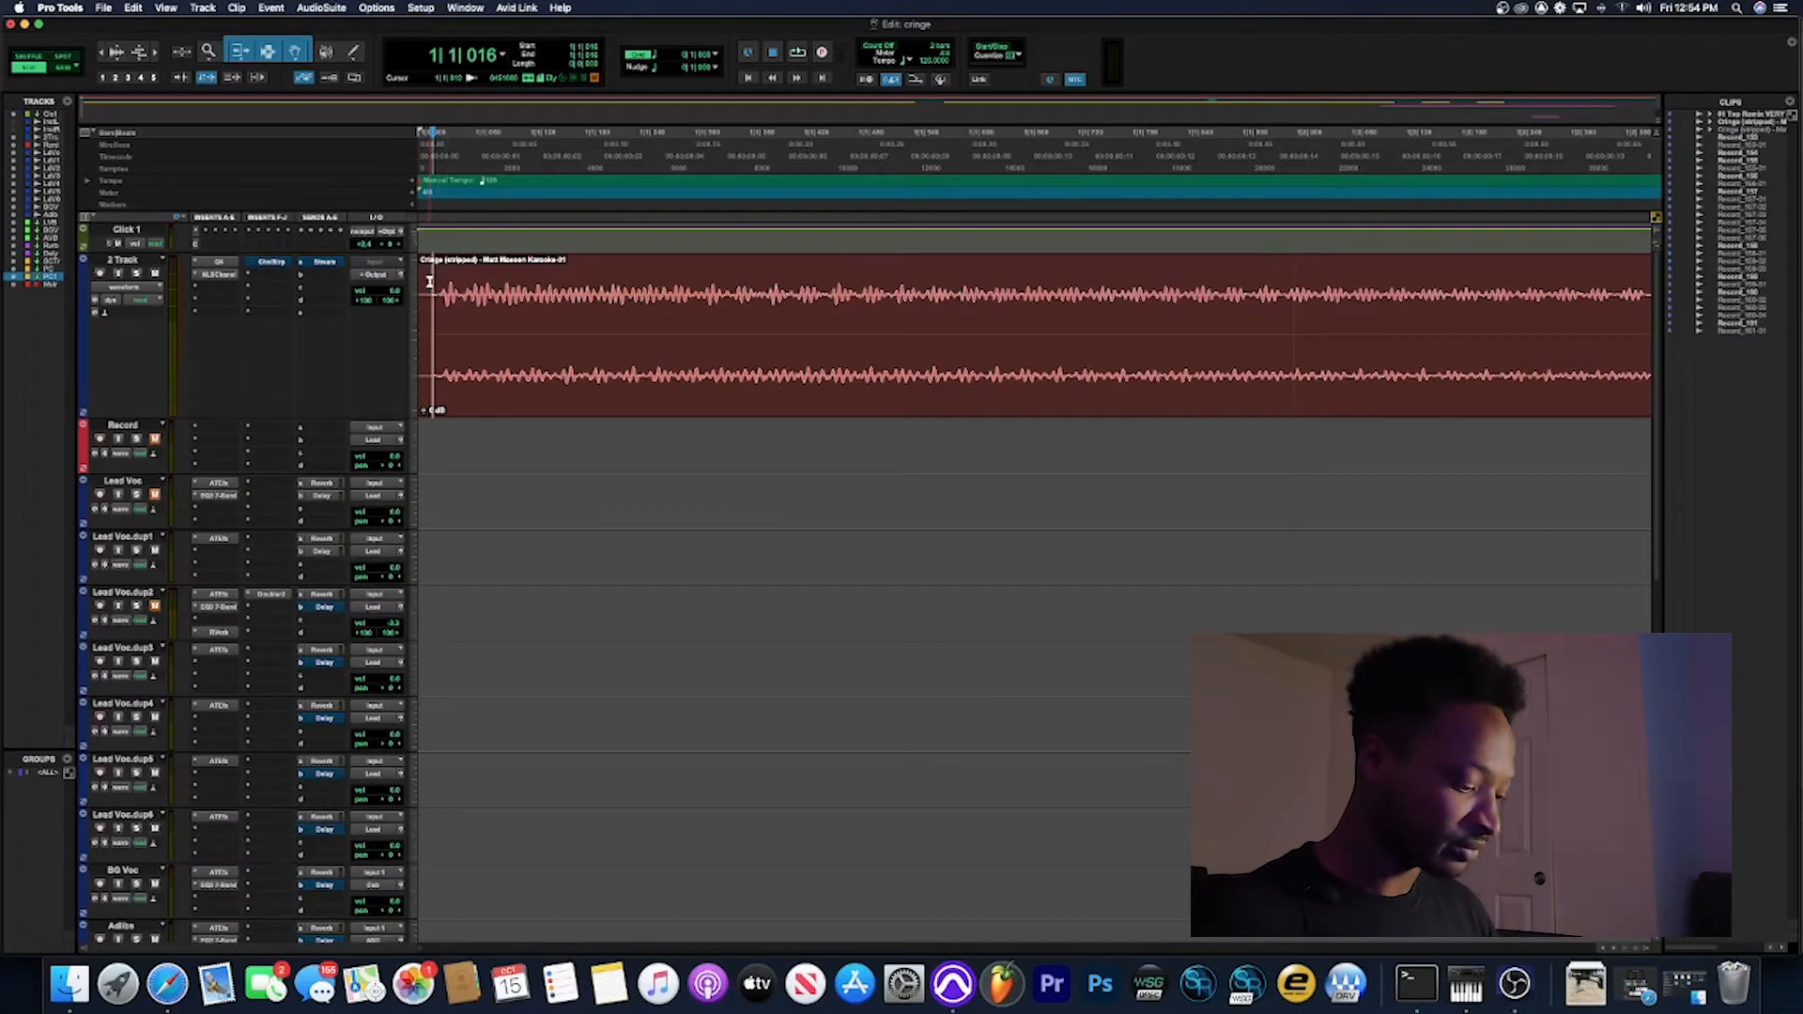
Step: Look over the session from the song clip down through the vocal tracks, buses and effect returns
{"action": "key", "text": "r"}
{"action": "key", "text": "r"}
{"action": "key", "text": "r"}
{"action": "key", "text": "r"}
{"action": "key", "text": "r"}
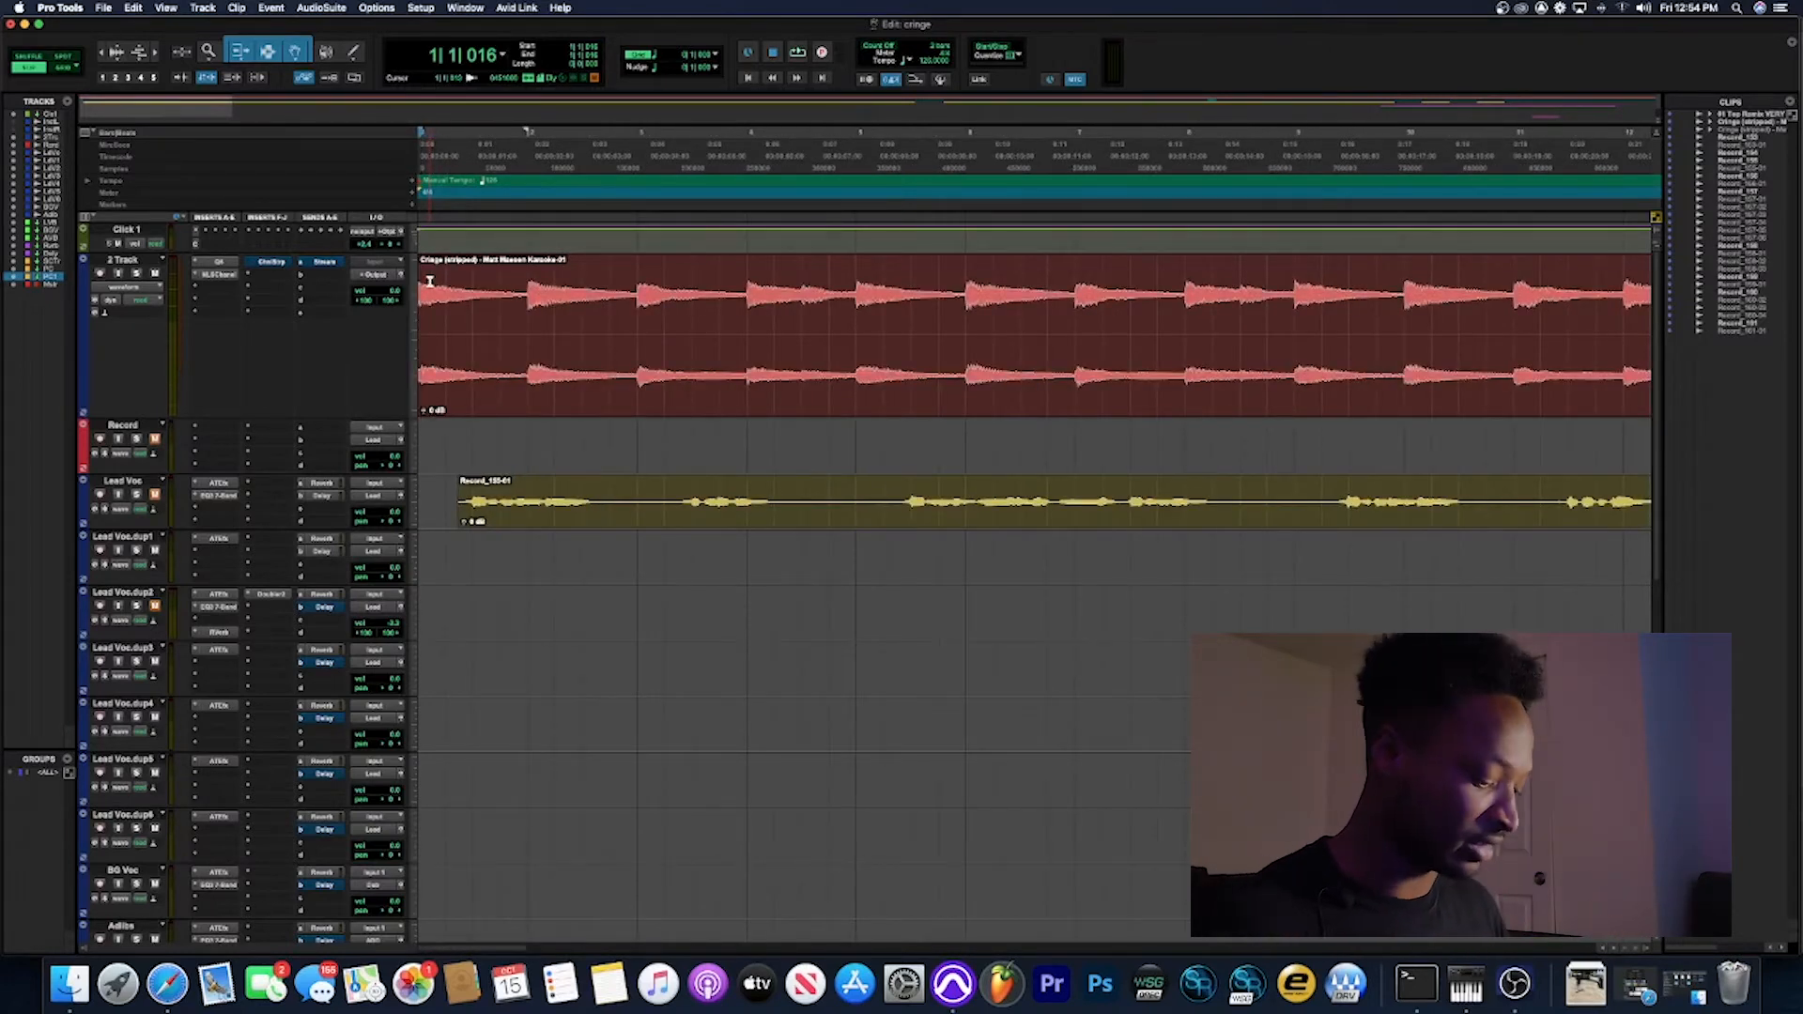
{"action": "key", "text": "t"}
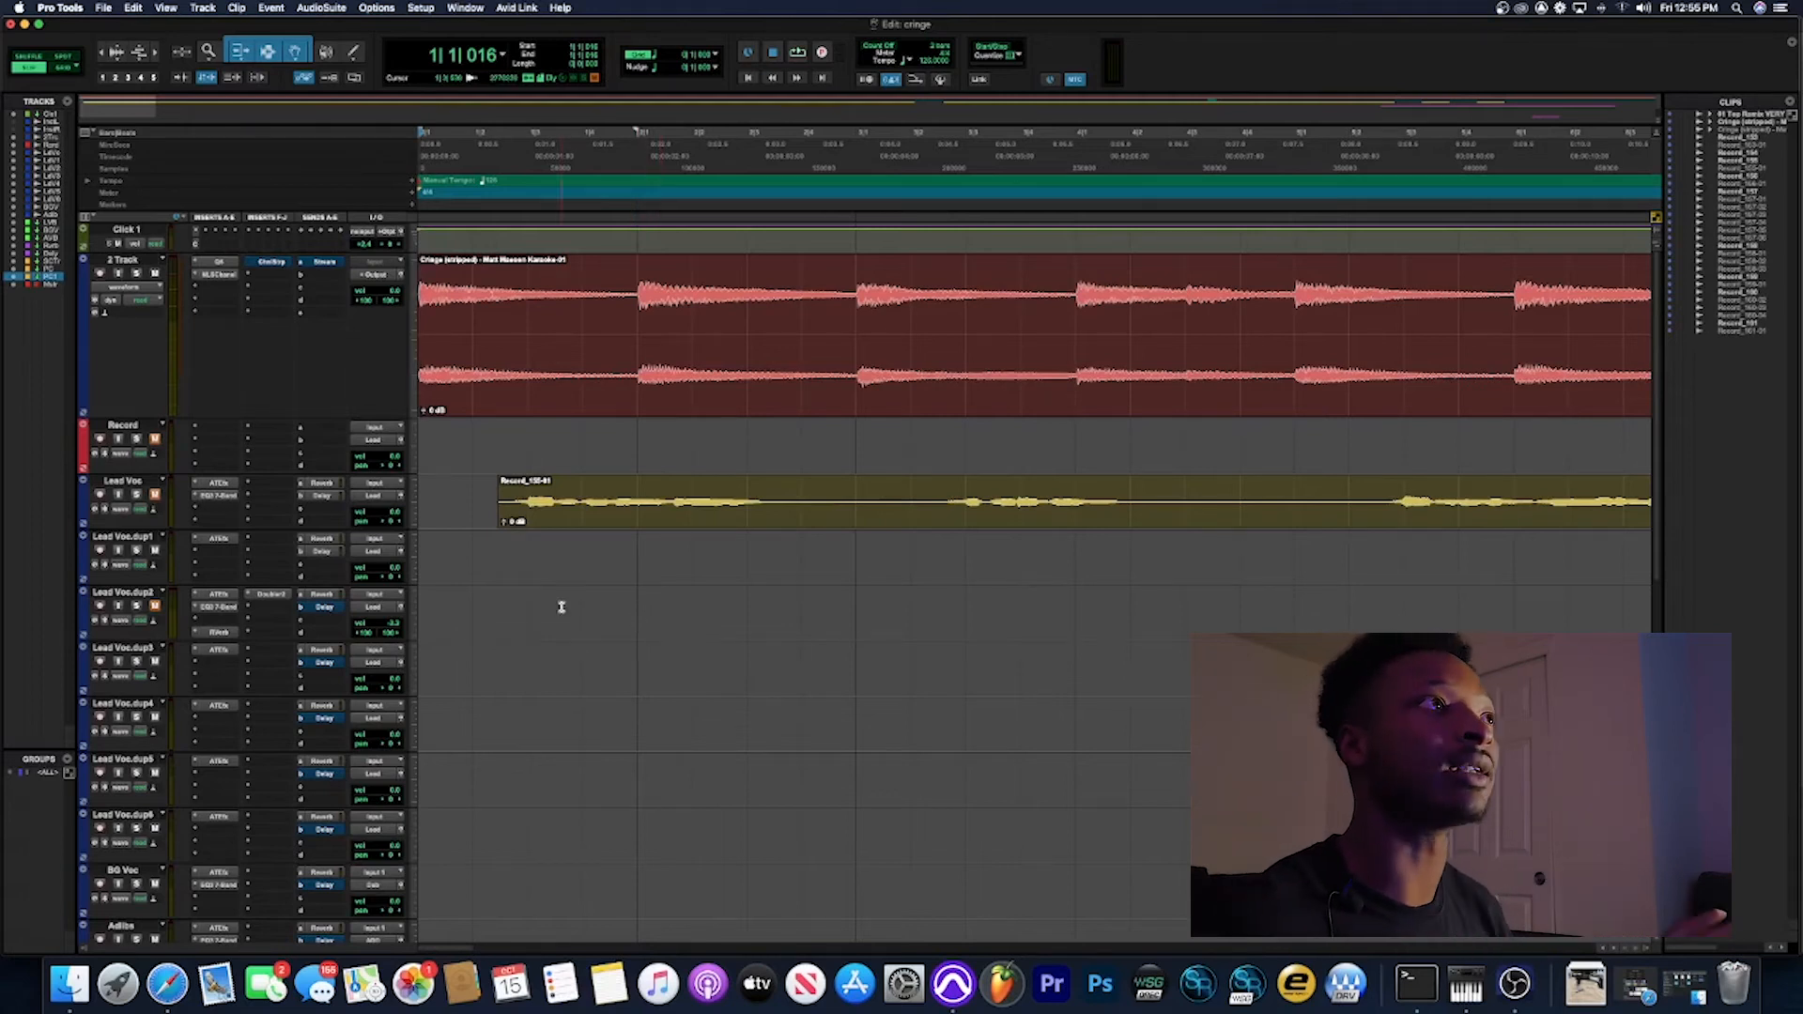
{"action": "scroll", "coordinate": [564, 606], "scroll_direction": "down", "scroll_amount": 10}
{"action": "scroll", "coordinate": [568, 603], "scroll_direction": "up", "scroll_amount": 8}
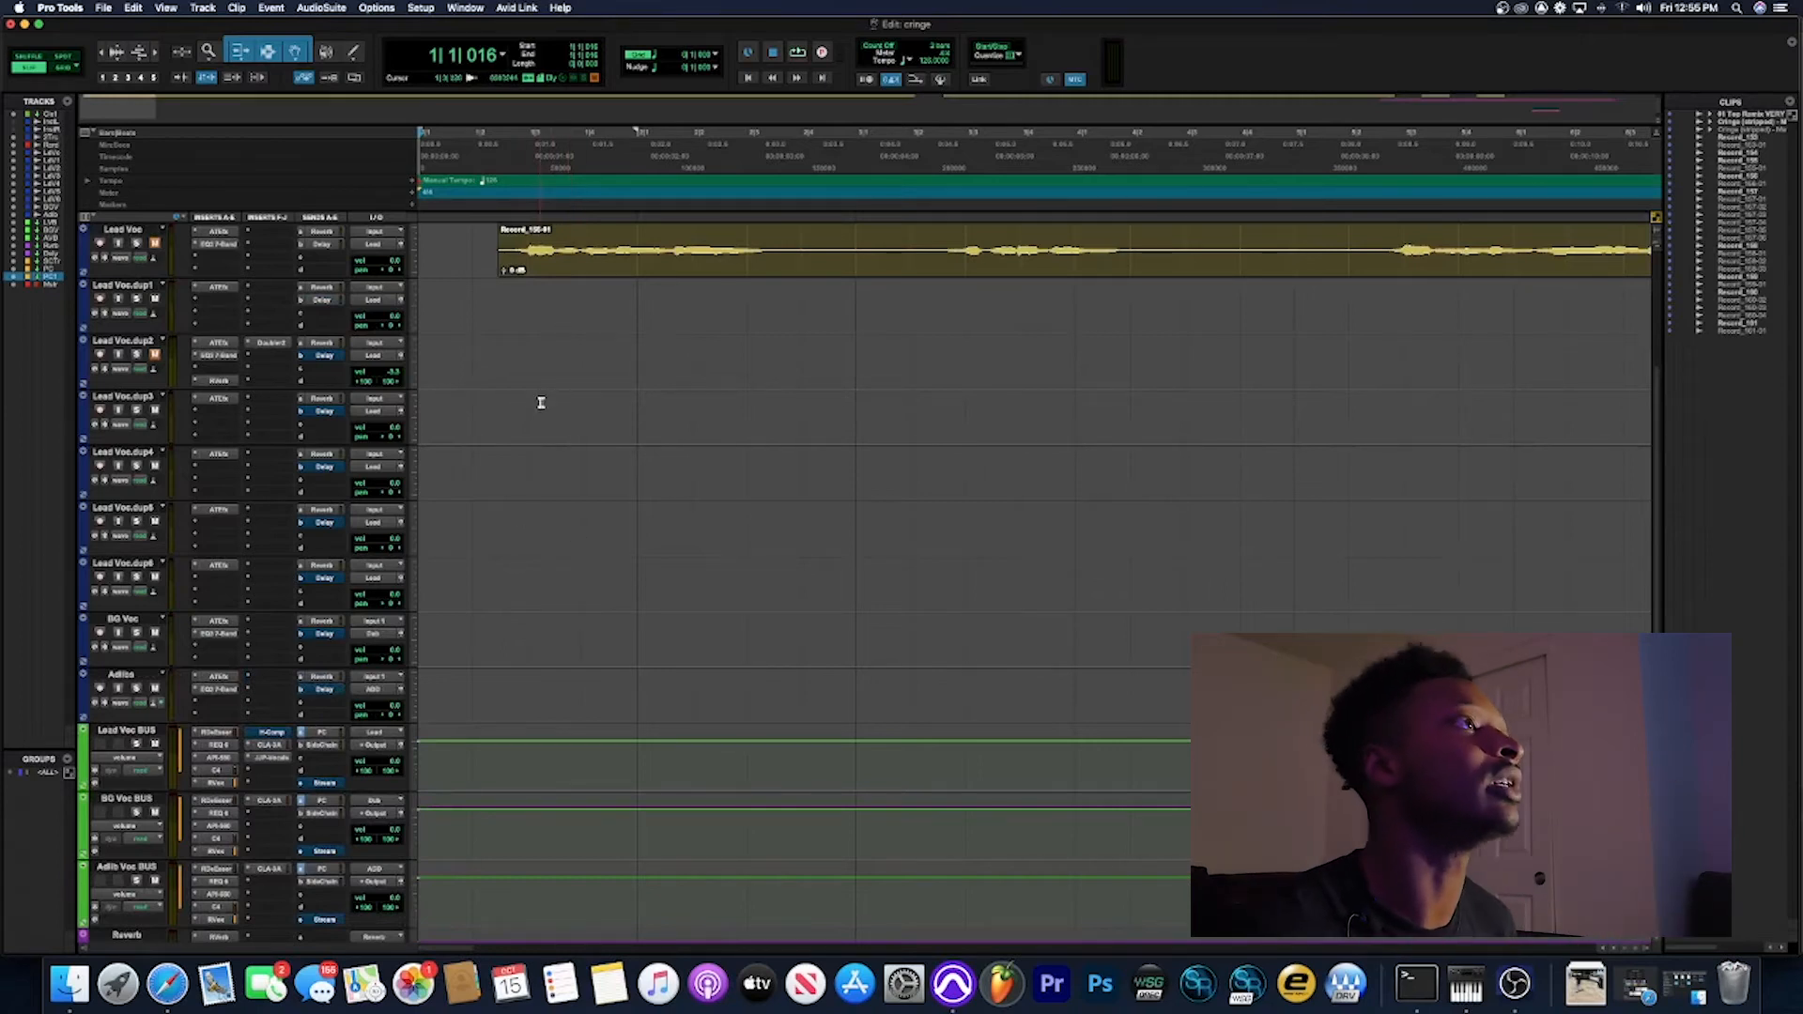
{"action": "scroll", "coordinate": [587, 460], "scroll_direction": "down", "scroll_amount": 2}
{"action": "scroll", "coordinate": [592, 449], "scroll_direction": "down", "scroll_amount": 1}
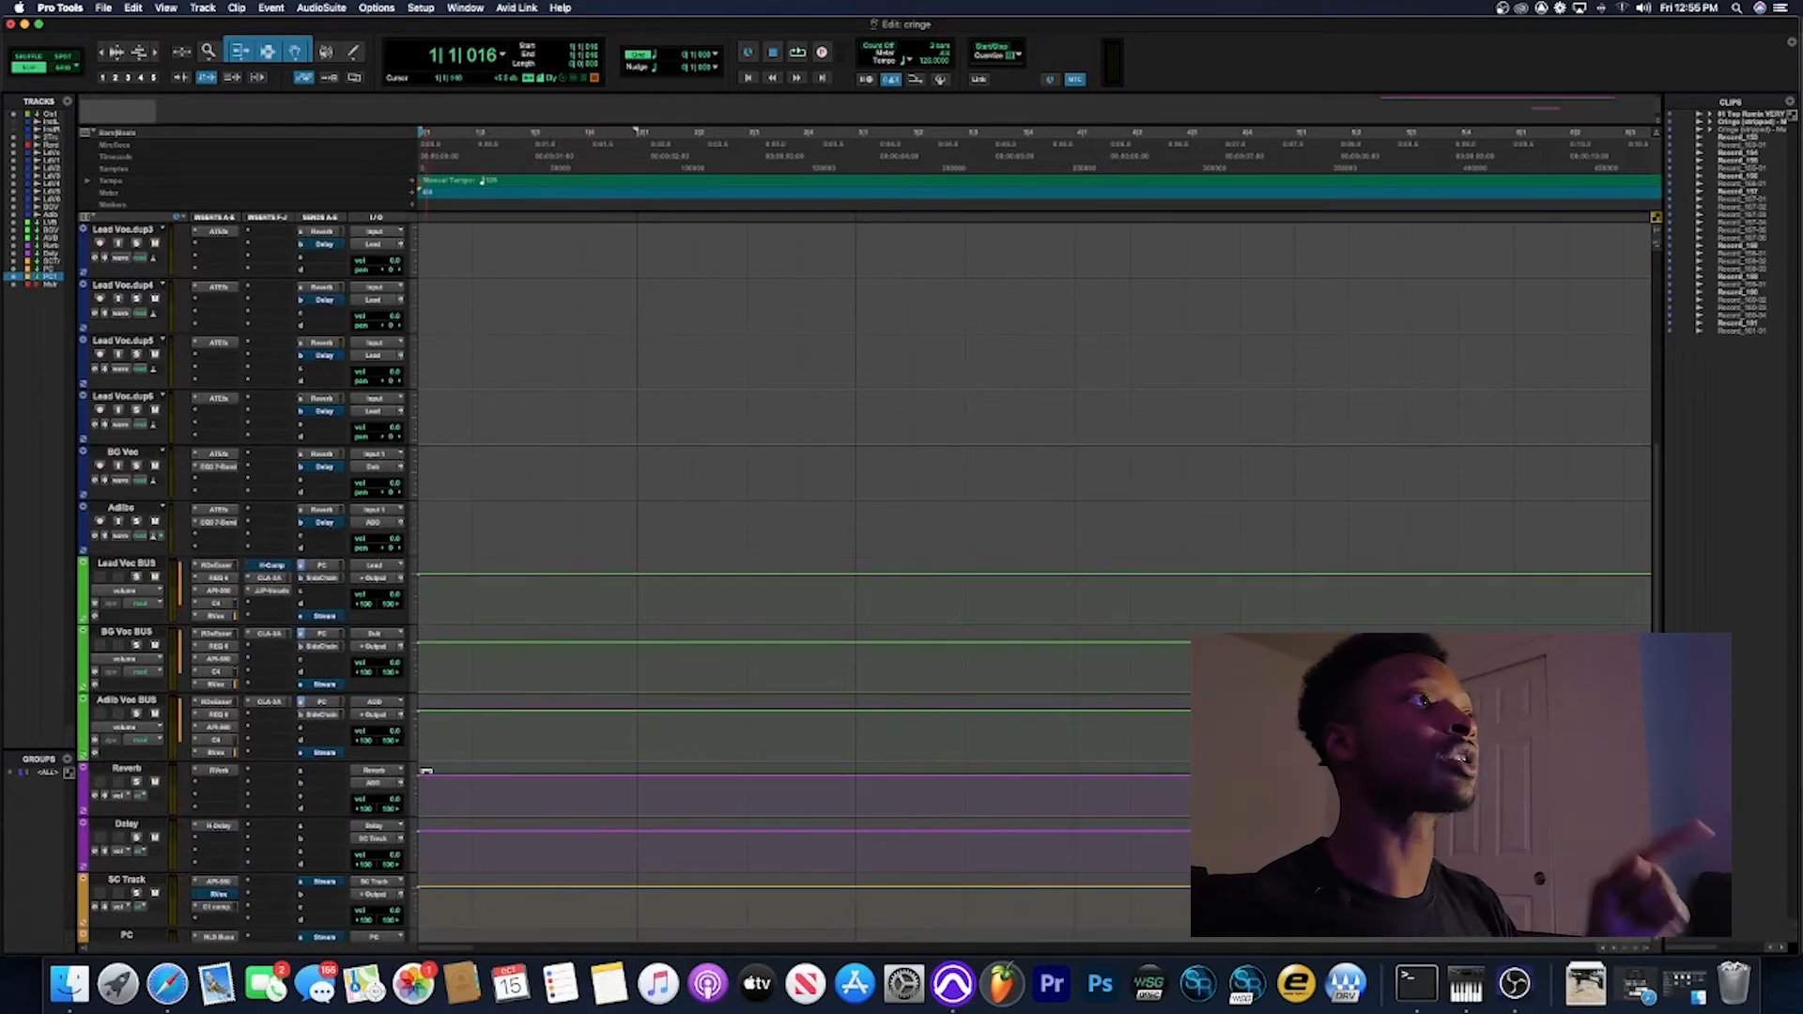
{"action": "scroll", "coordinate": [627, 507], "scroll_direction": "down", "scroll_amount": 2}
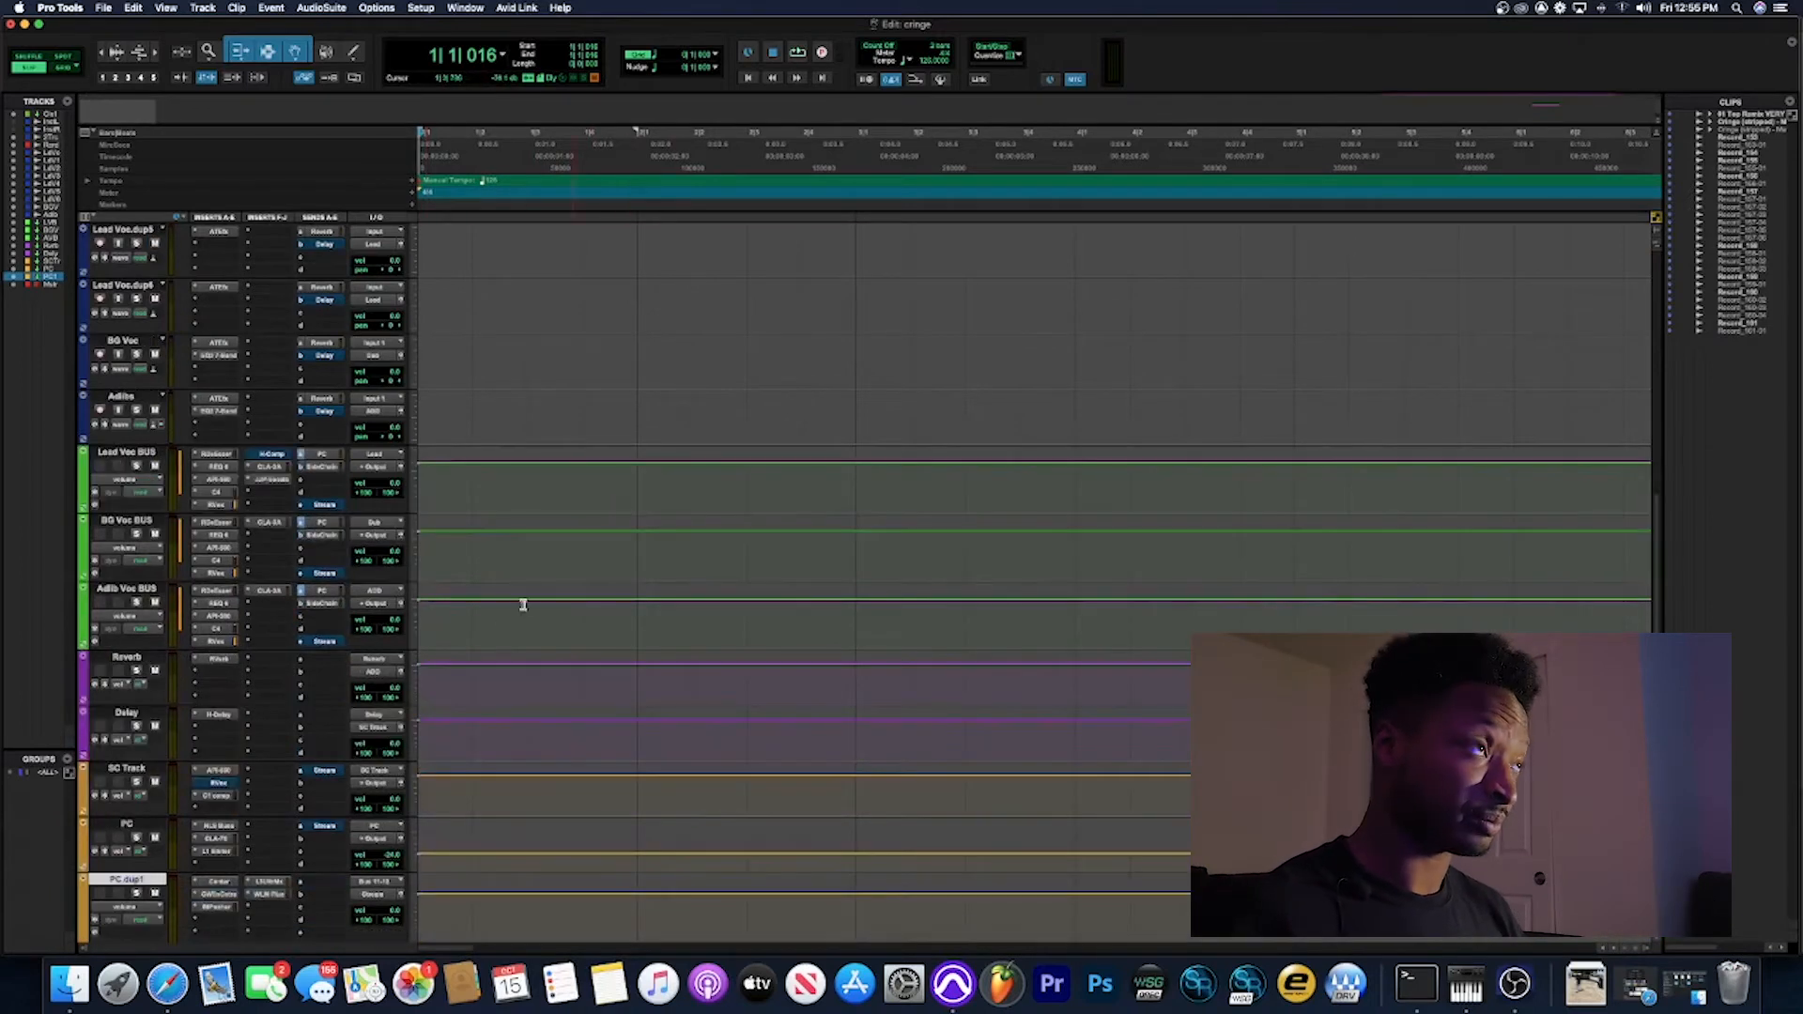
Step: Open the H-Delay on the Delay track and cycle its sync mode through BPM, Host and MS, returning to Host
{"action": "left_click", "coordinate": [218, 716]}
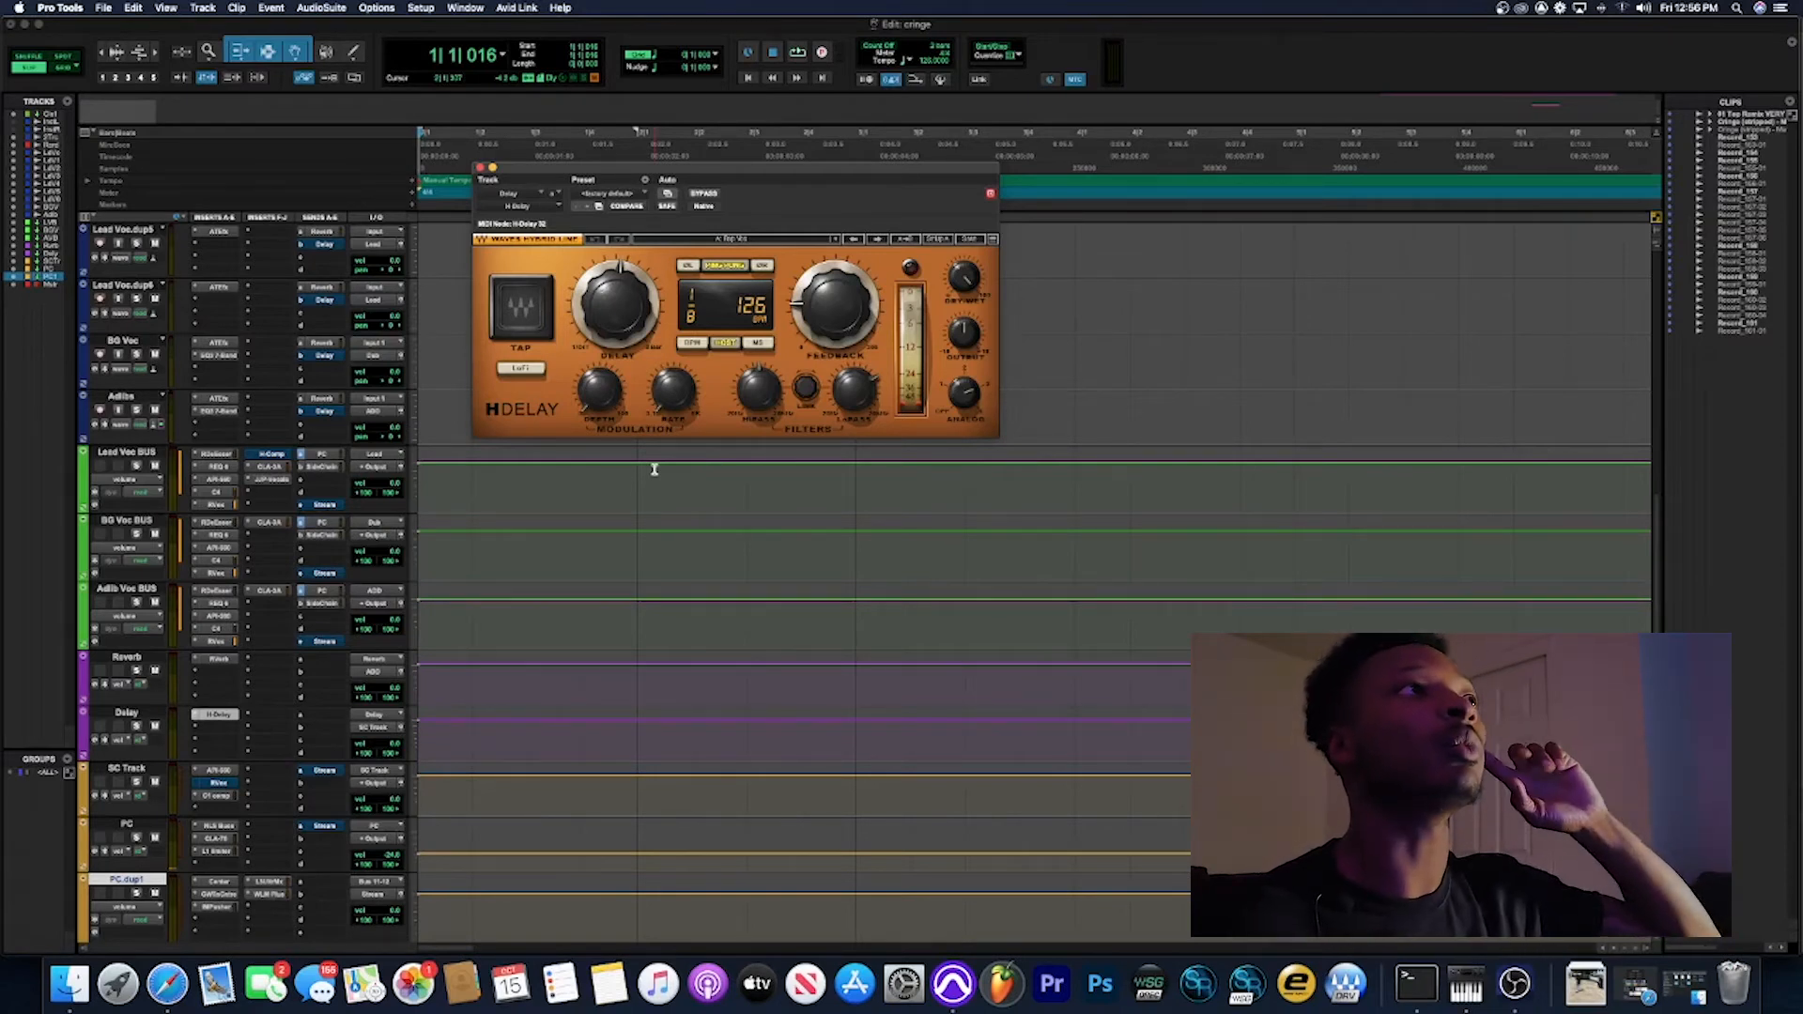
{"action": "left_click", "coordinate": [696, 344]}
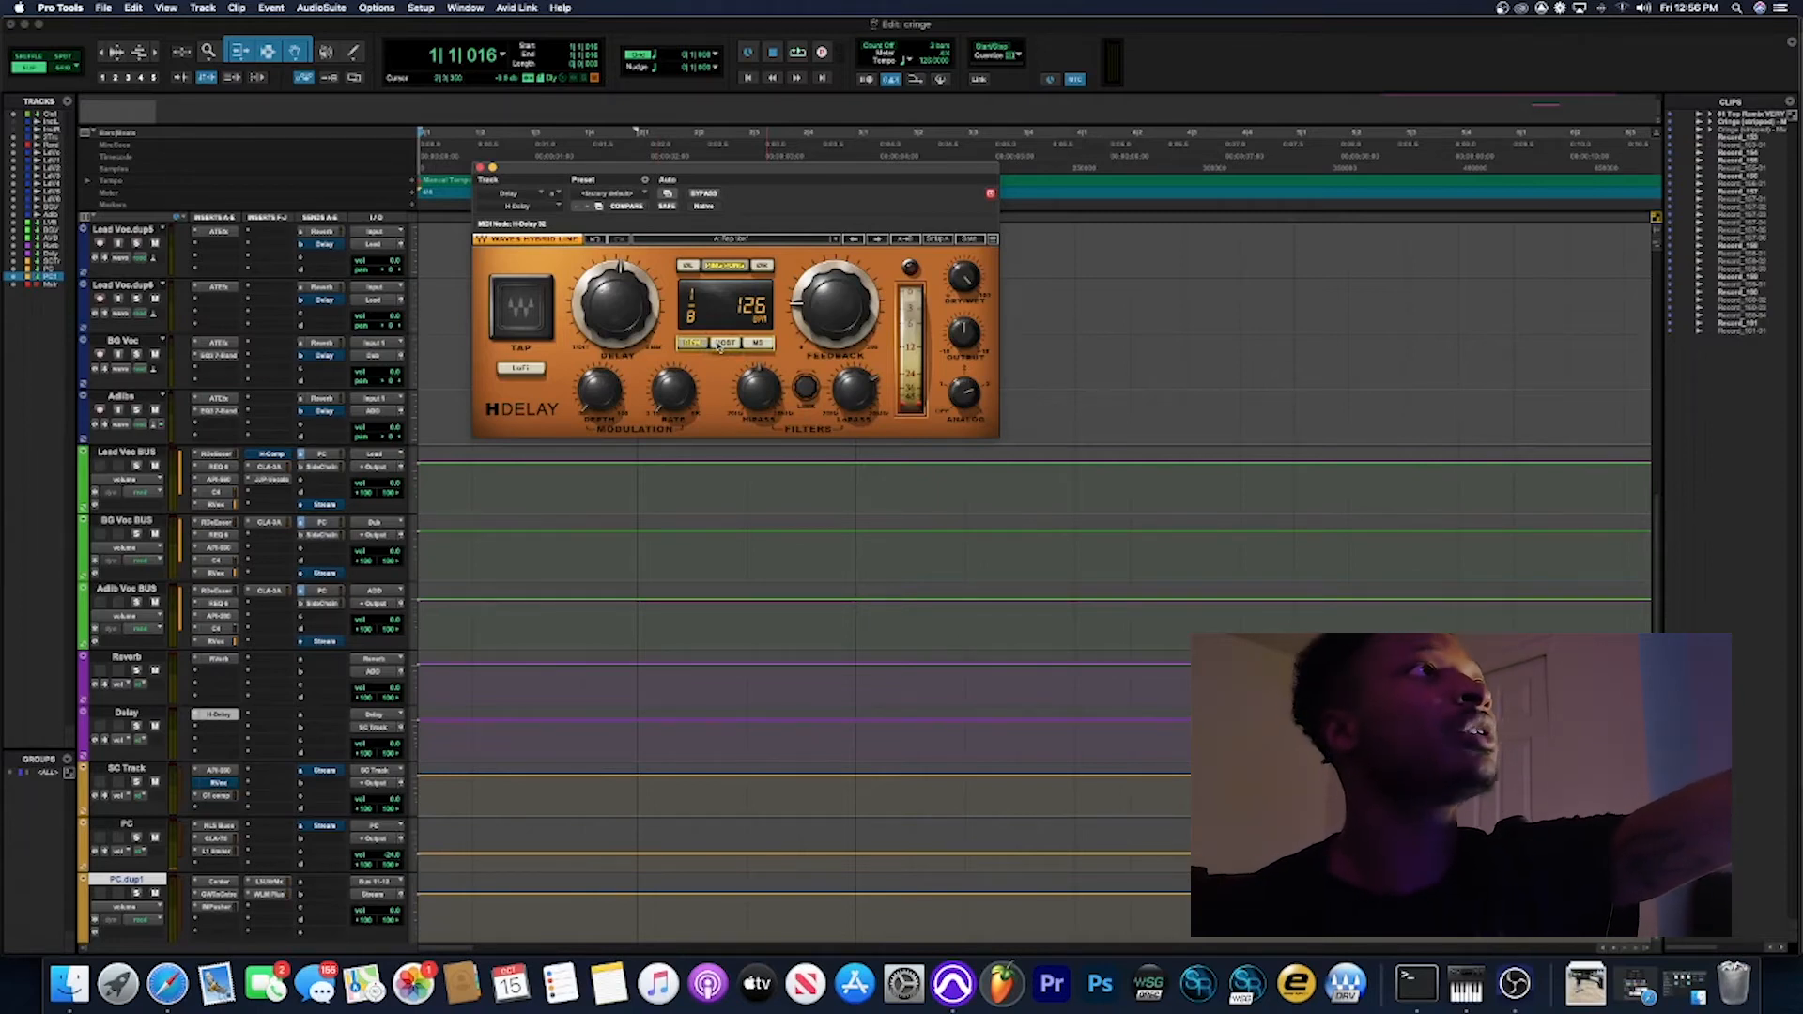
{"action": "left_click", "coordinate": [719, 345]}
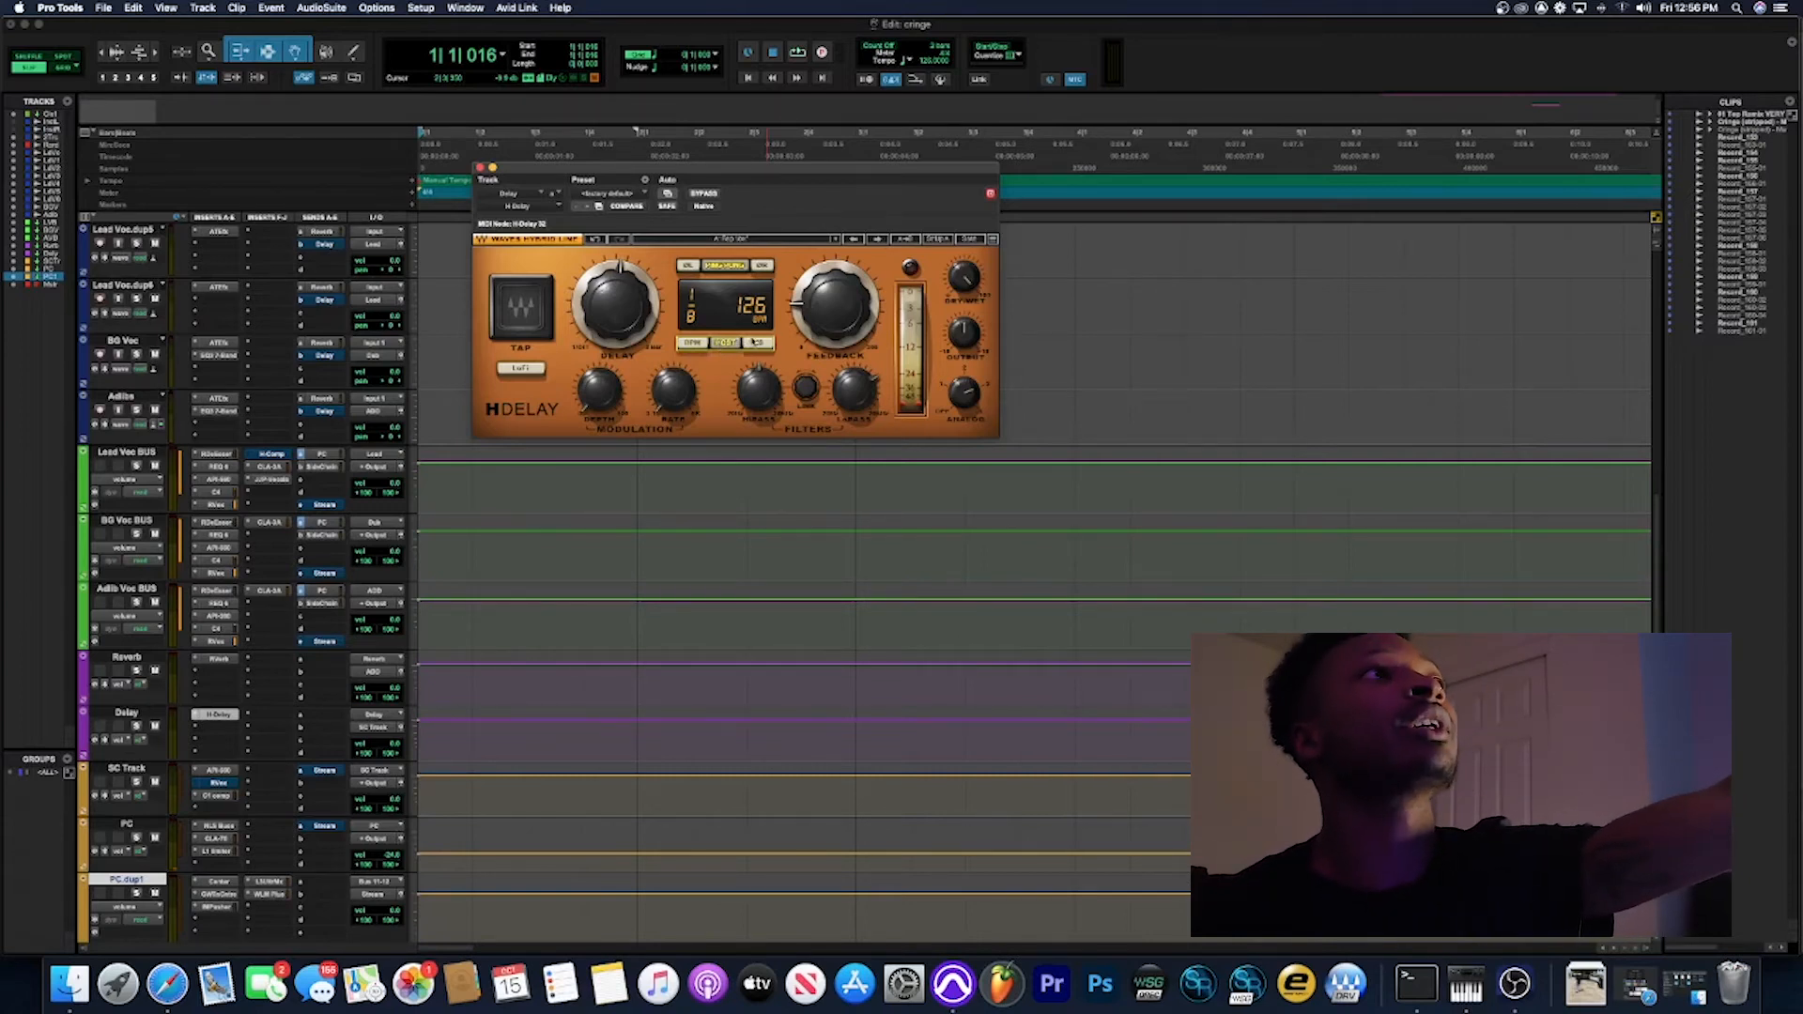
{"action": "left_click", "coordinate": [757, 344]}
{"action": "left_click", "coordinate": [728, 345]}
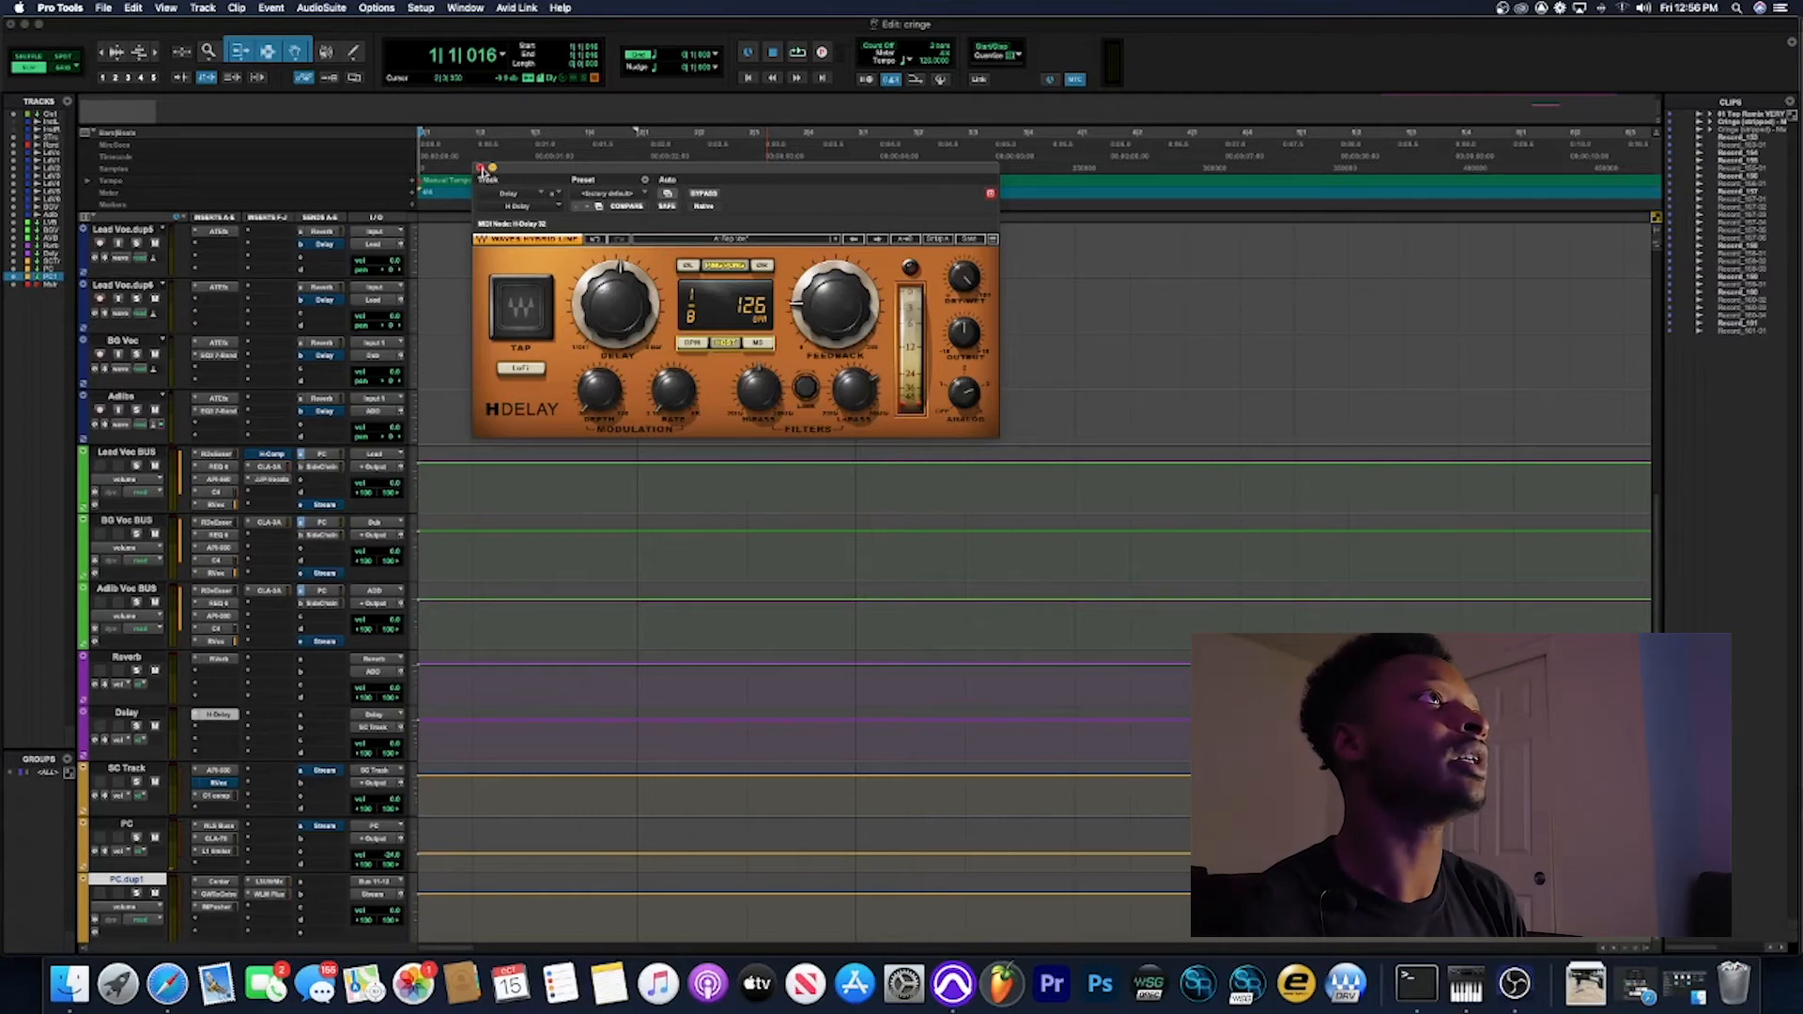
Step: Switch the H-Delay's sync mode to BPM, set its tempo to 120 BPM and close the plug-in
{"action": "left_click", "coordinate": [695, 344]}
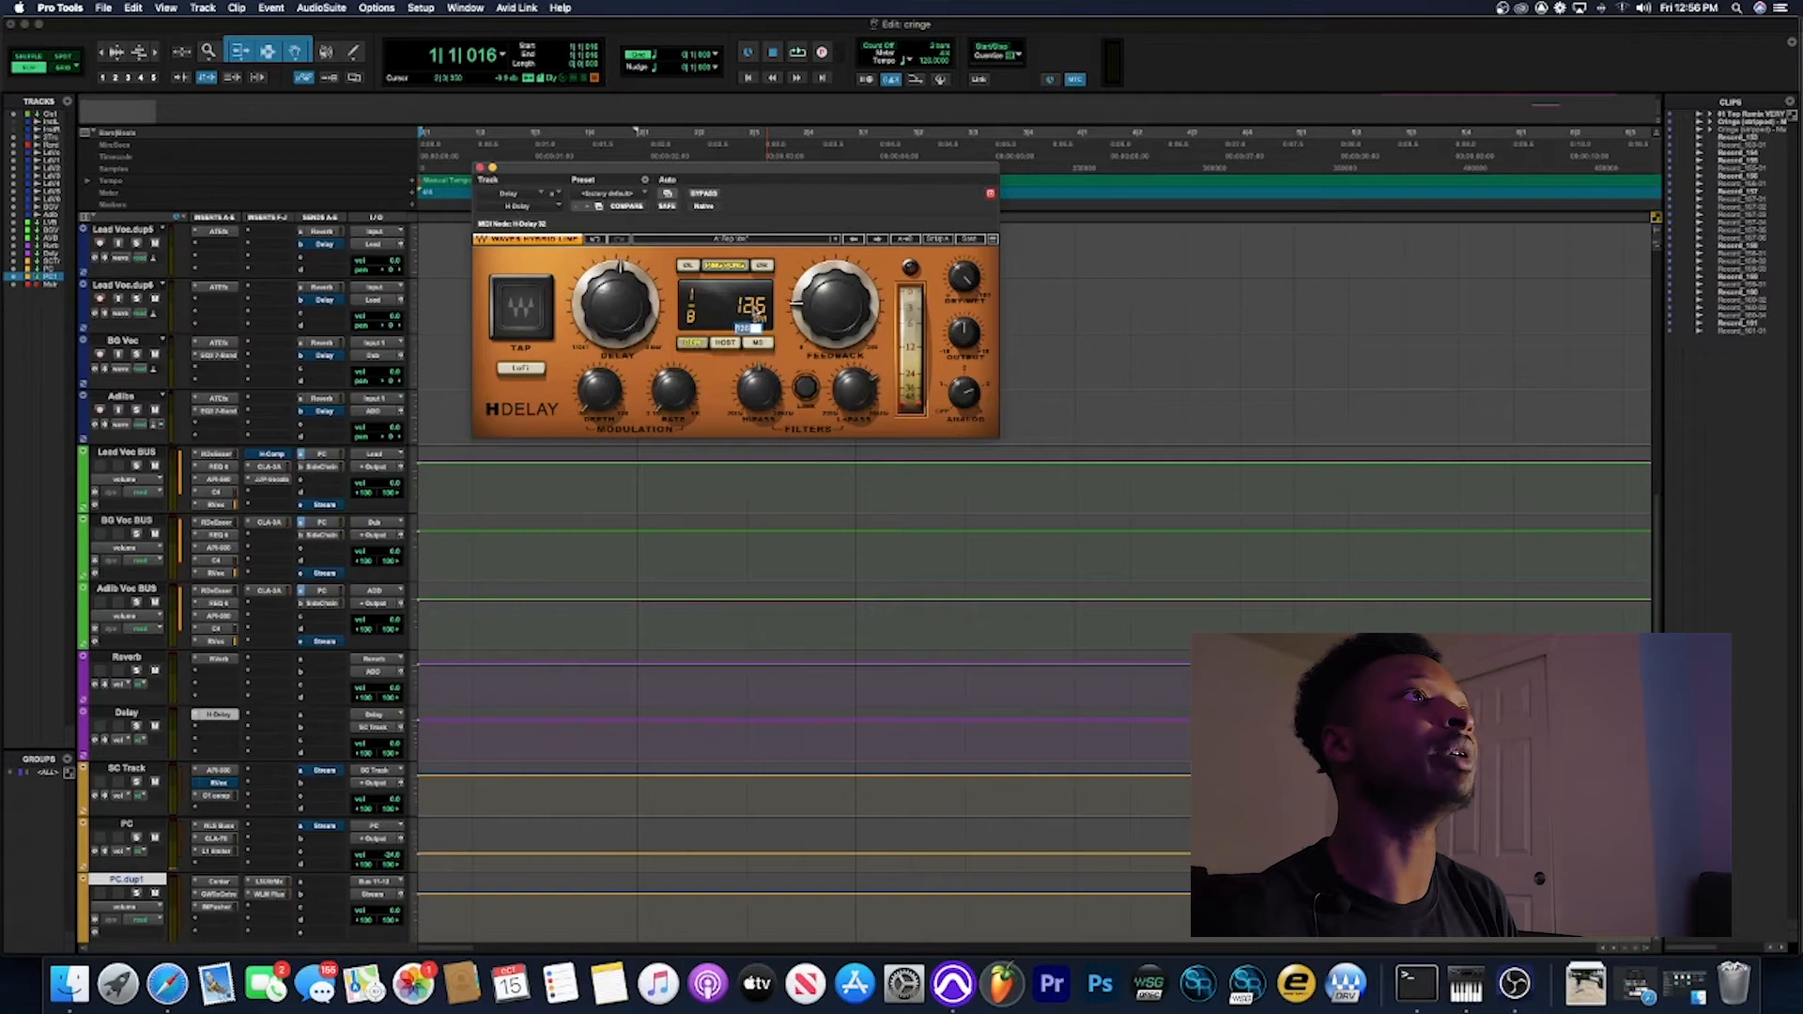
{"action": "type", "text": "1"}
{"action": "key", "text": "Return"}
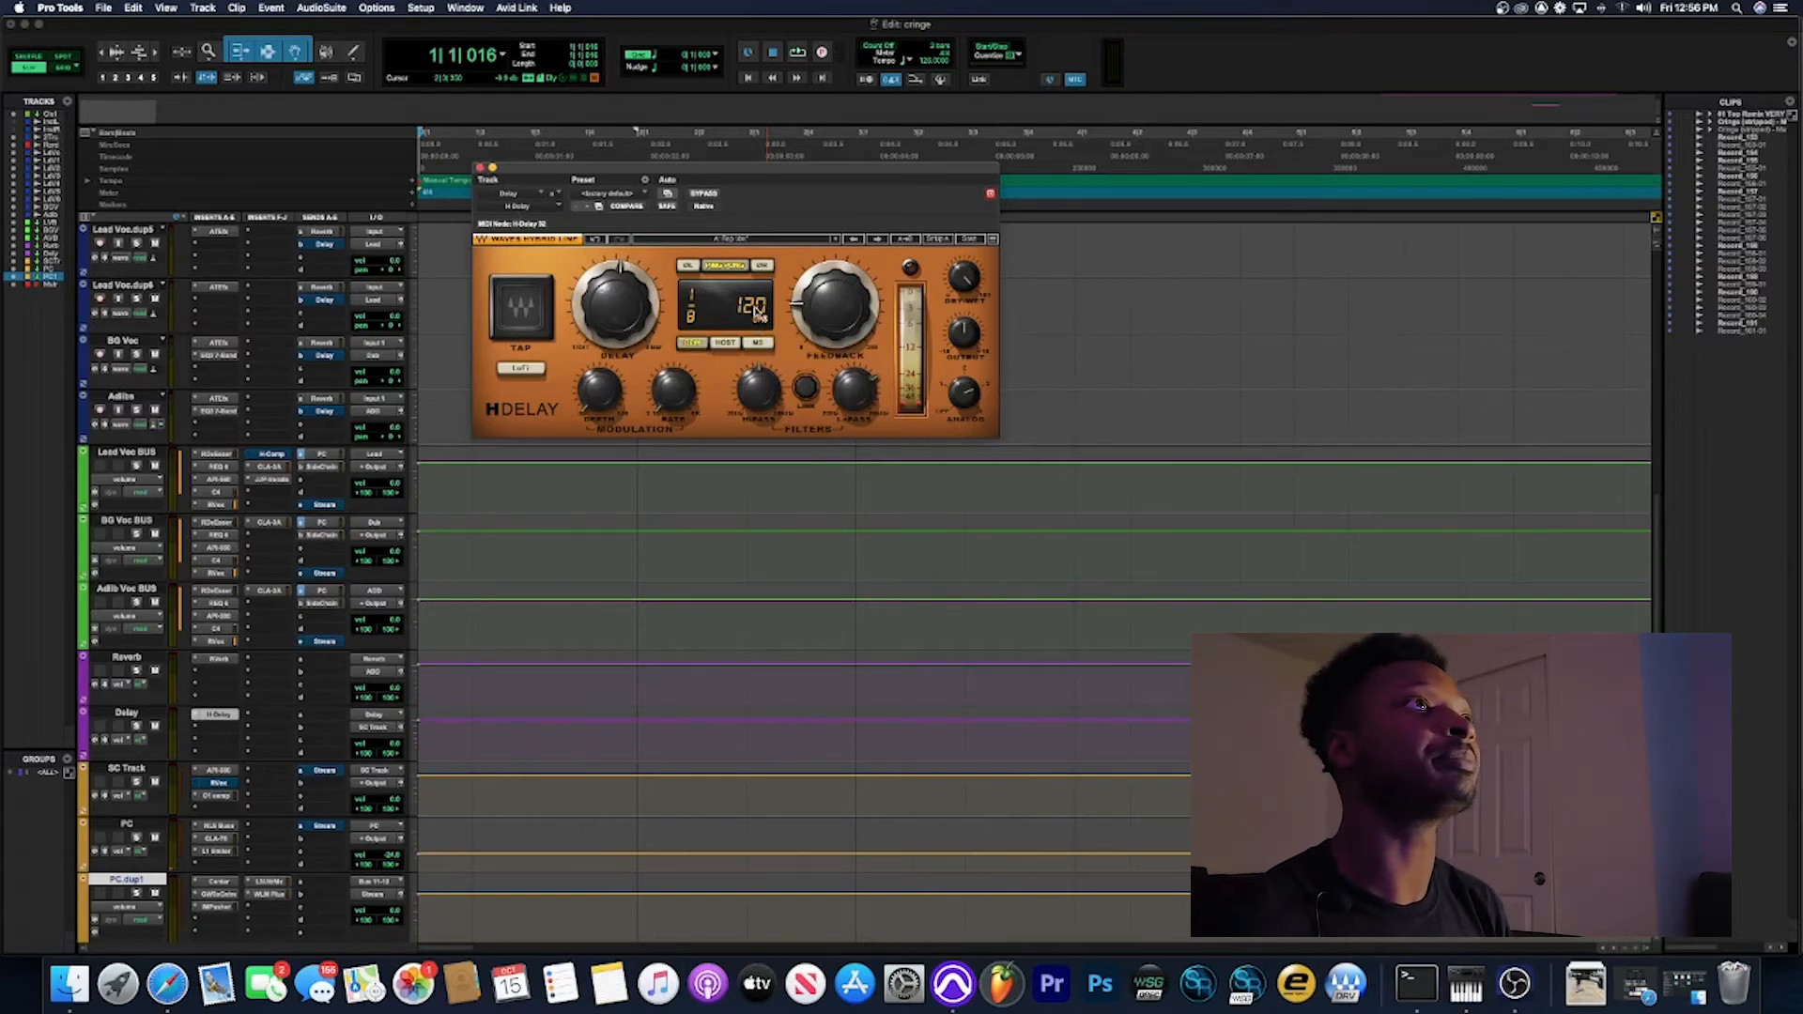
{"action": "left_click", "coordinate": [480, 167]}
Step: Open the C1 compressor on the SC Track, raise its threshold and close the plug-in
{"action": "left_click", "coordinate": [216, 797]}
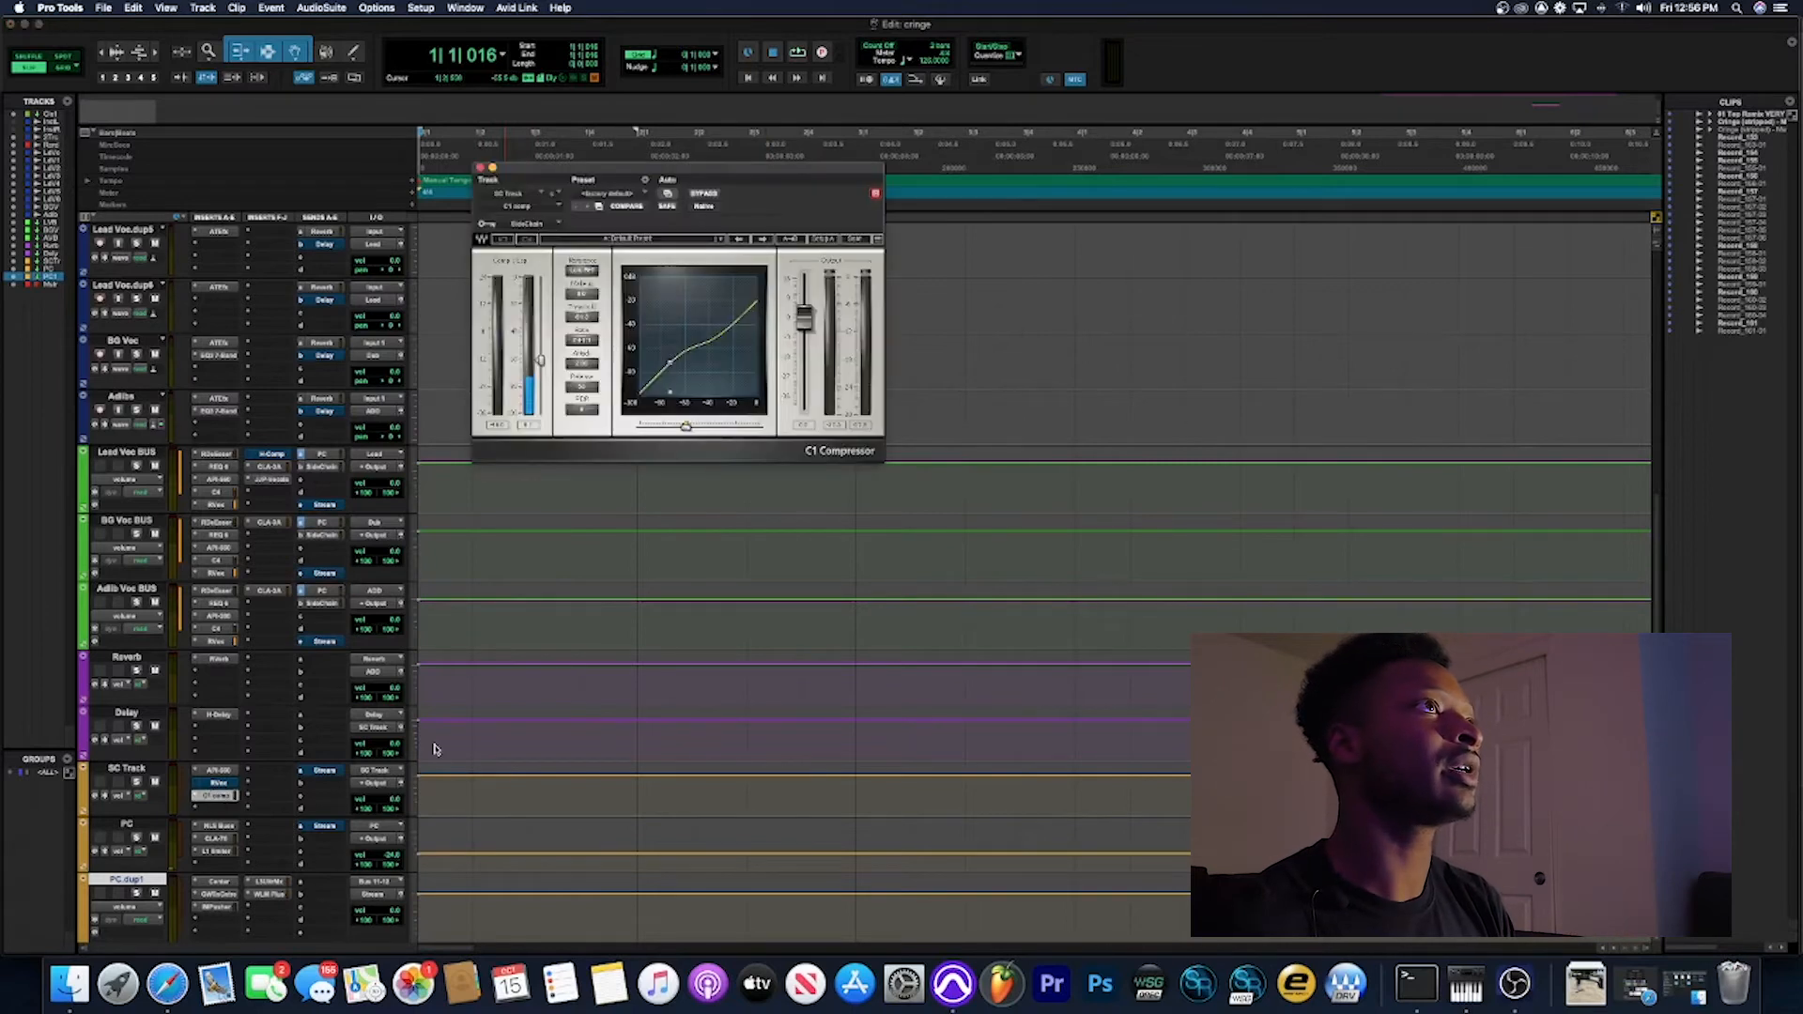
{"action": "left_click_drag", "start_coordinate": [599, 171], "coordinate": [606, 375]}
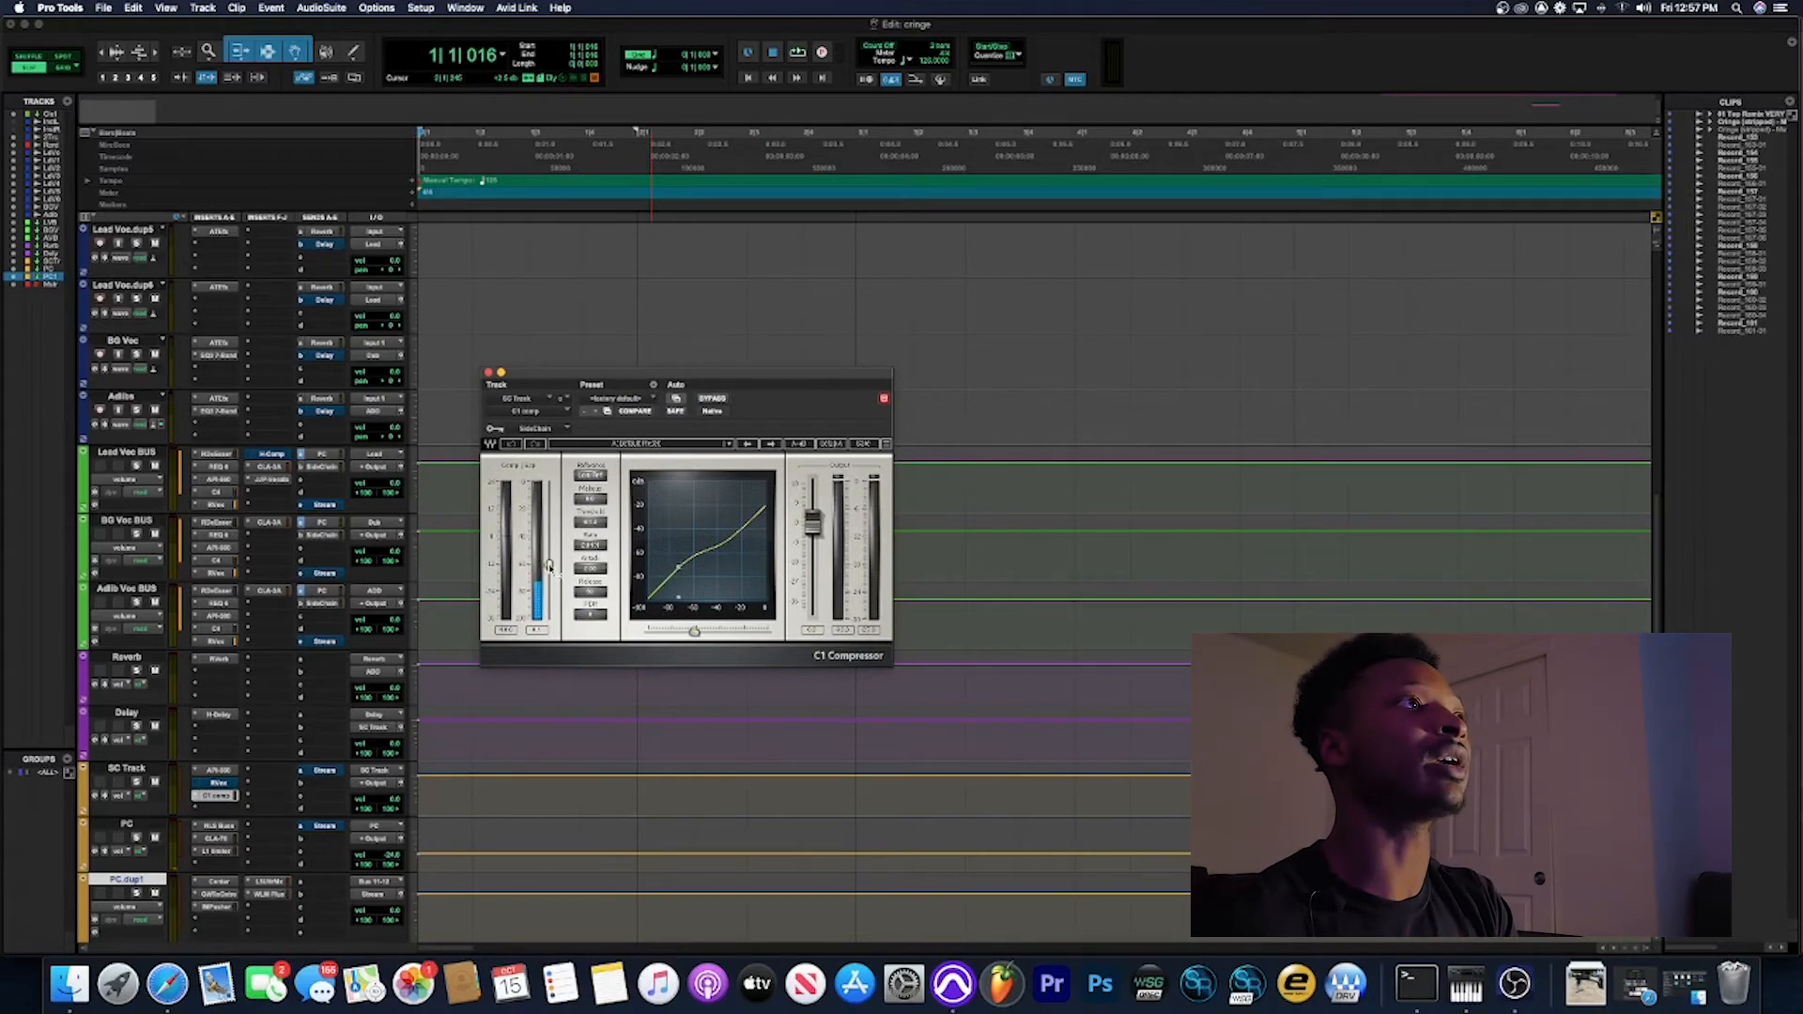
{"action": "left_click_drag", "start_coordinate": [550, 564], "coordinate": [550, 532]}
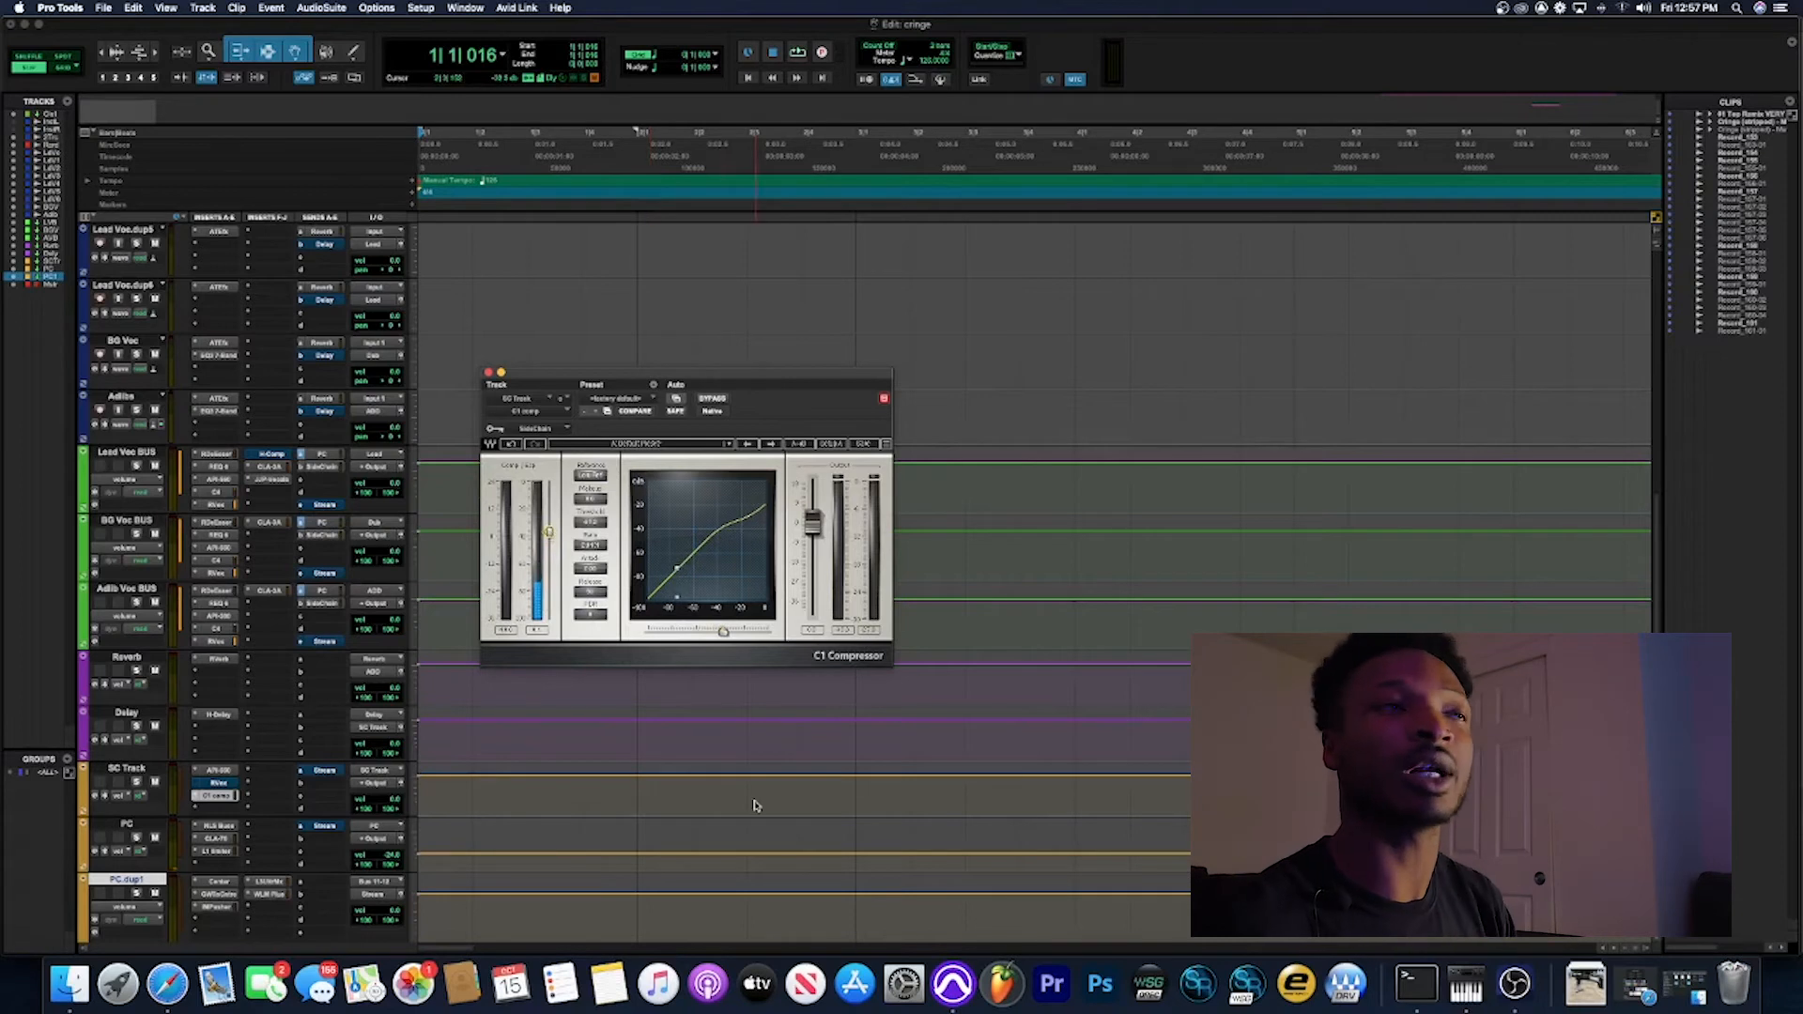
{"action": "left_click", "coordinate": [487, 373]}
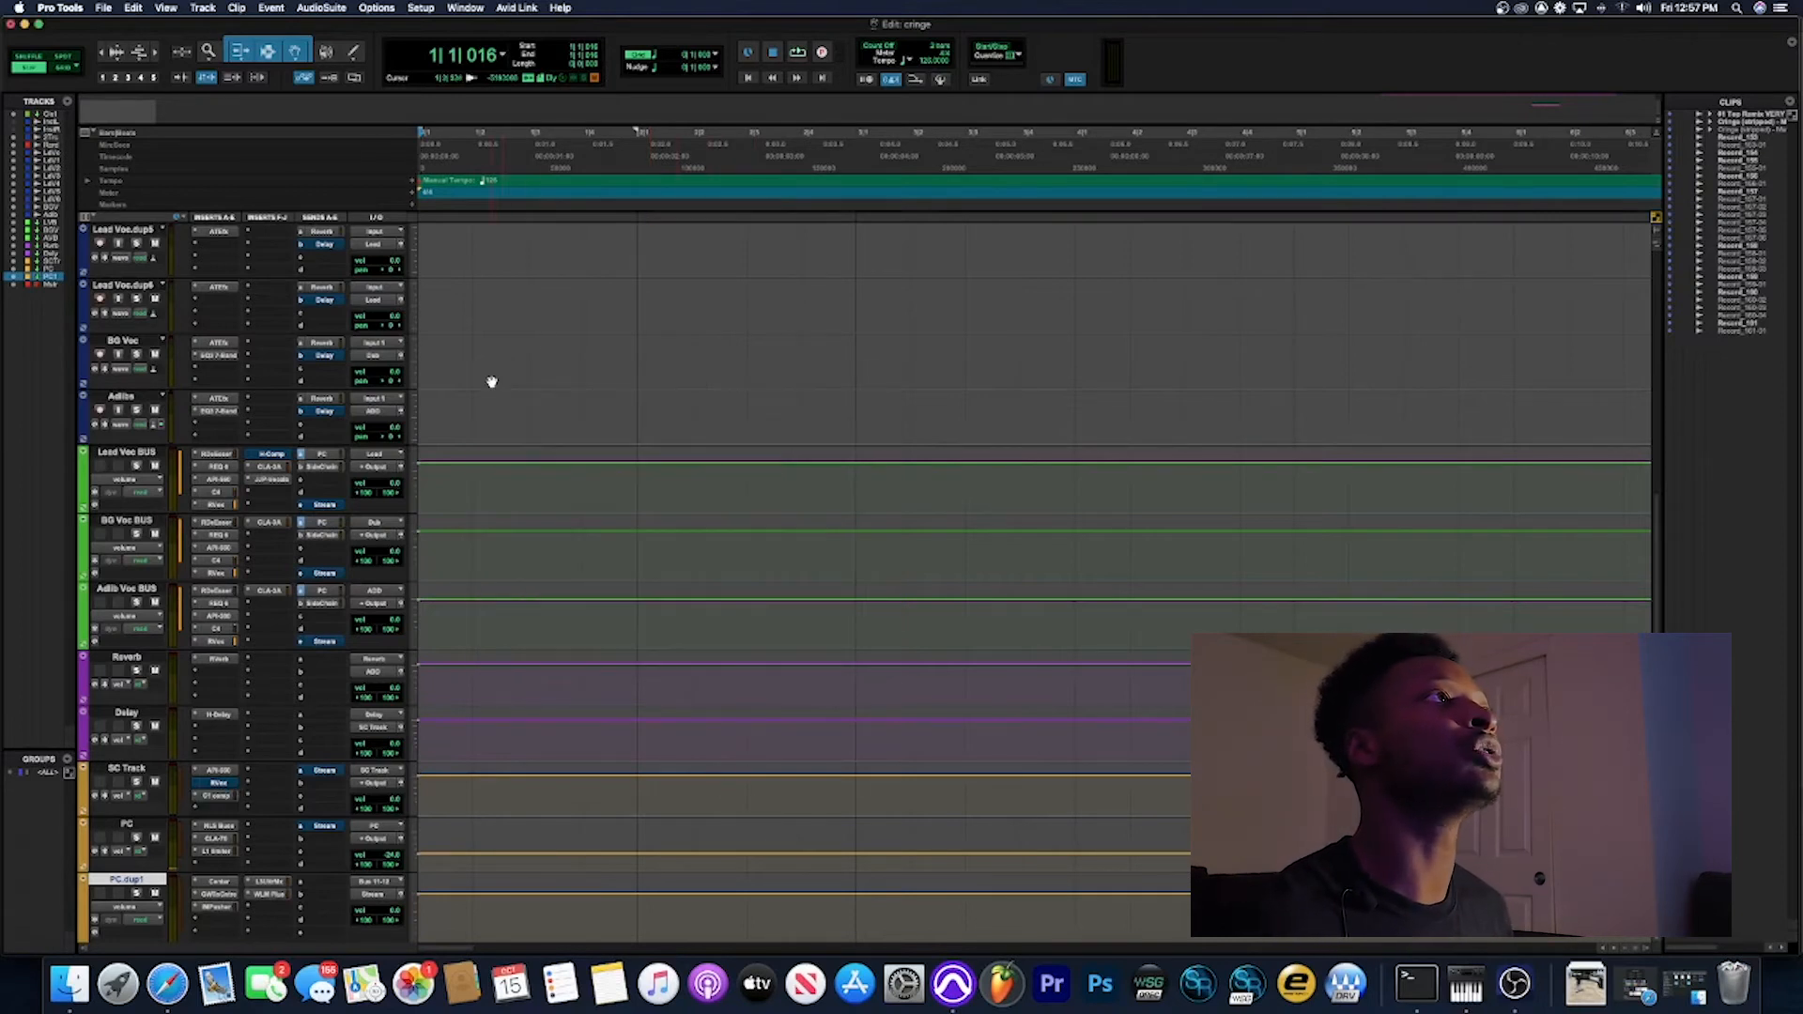
Step: Play the song from 1|1|016 and open the H-Delay on the Delay track during playback
{"action": "scroll", "coordinate": [503, 357], "scroll_direction": "up", "scroll_amount": 10}
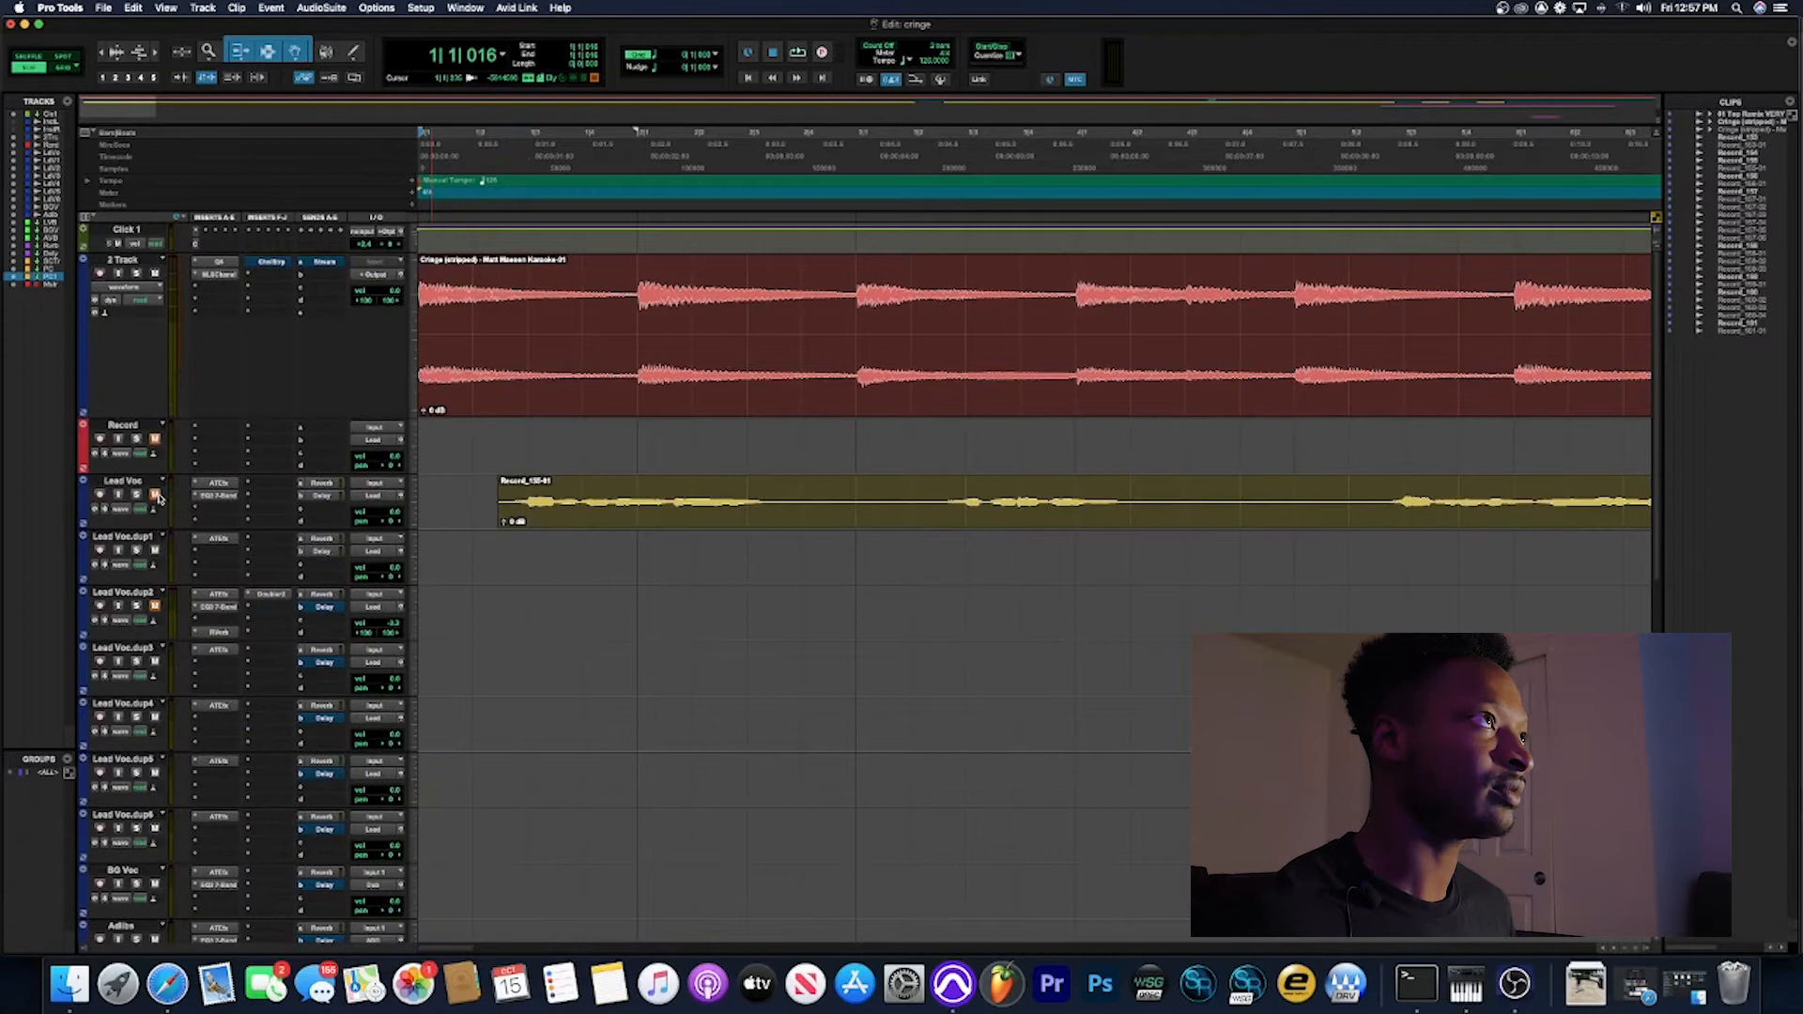
{"action": "key", "text": "space"}
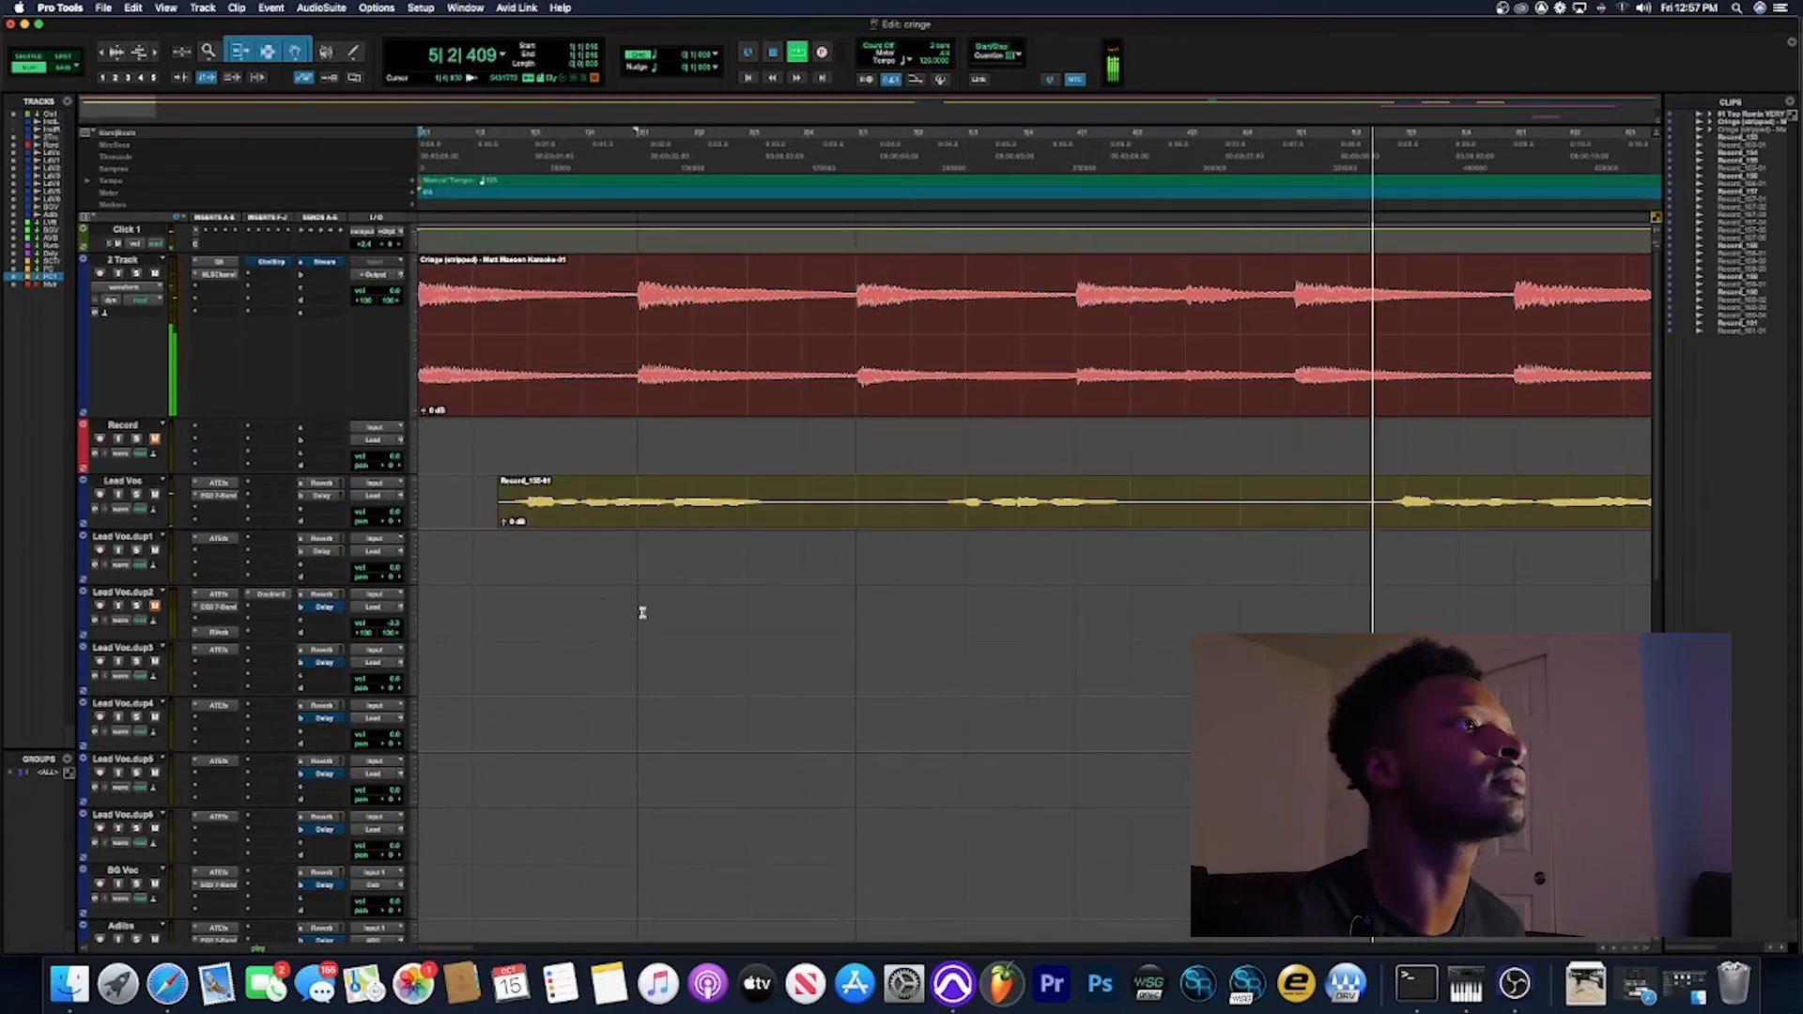
{"action": "scroll", "coordinate": [526, 793], "scroll_direction": "down", "scroll_amount": 5}
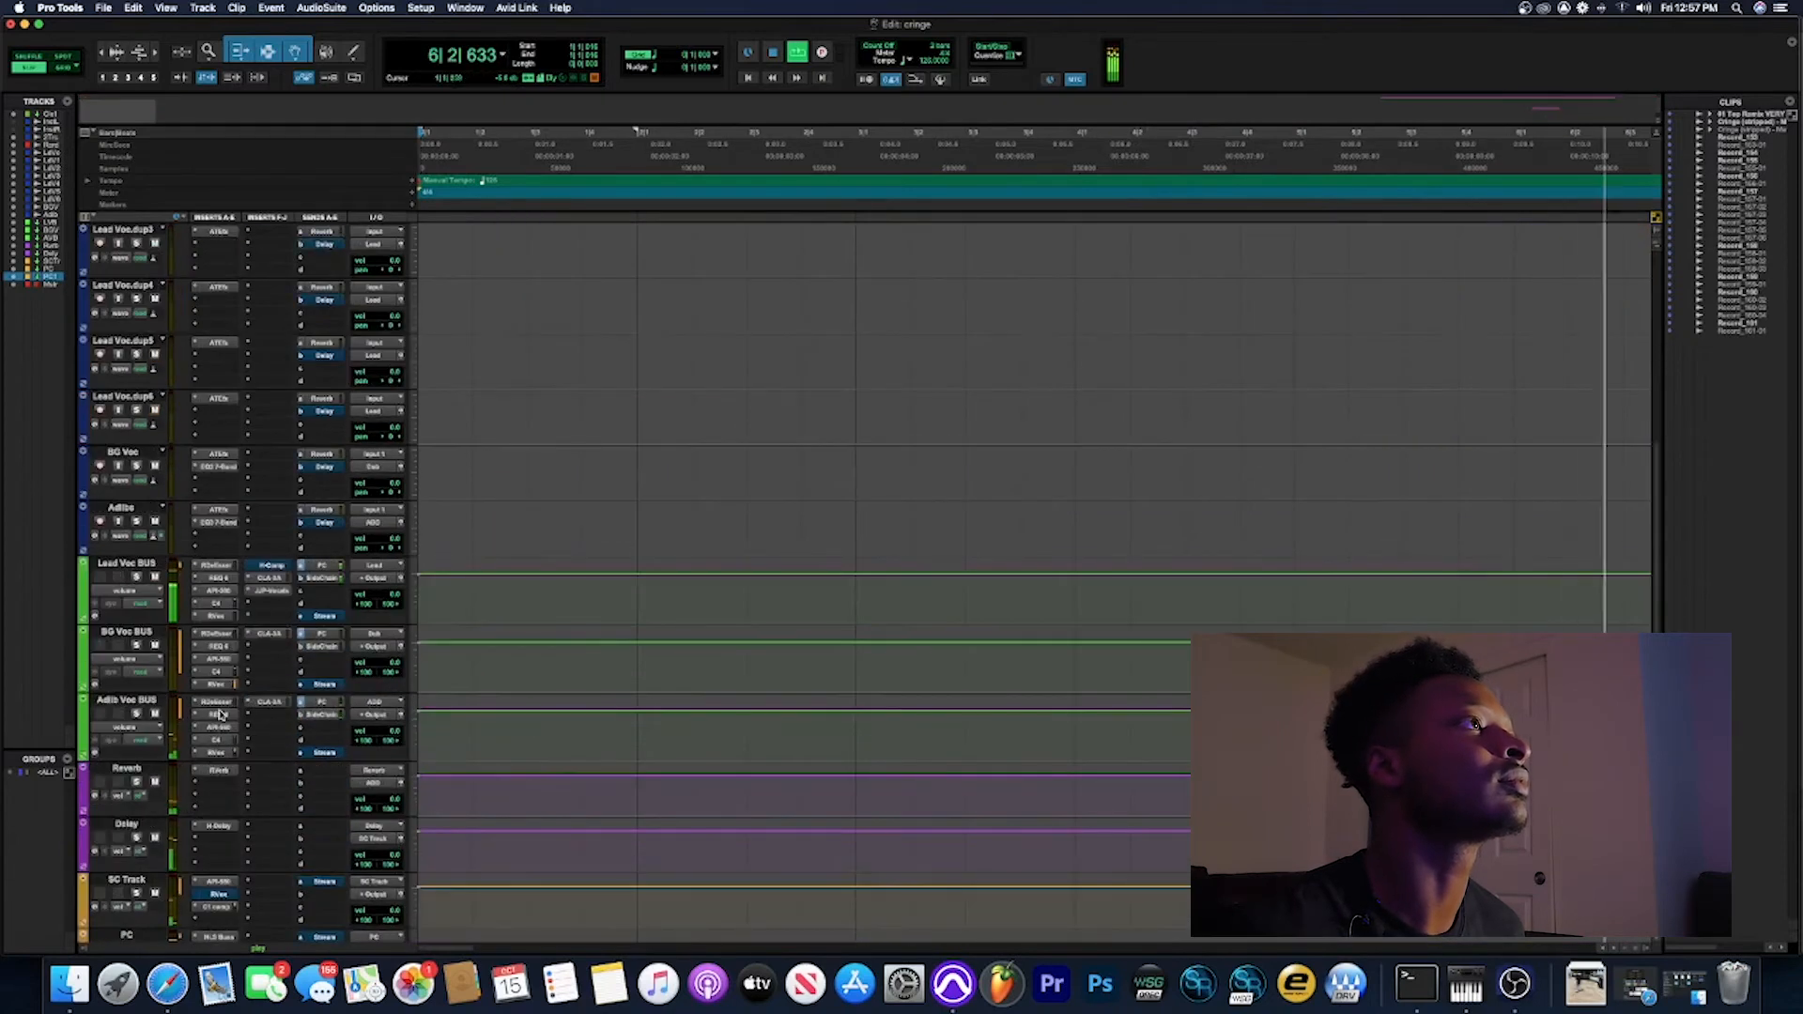
{"action": "scroll", "coordinate": [285, 843], "scroll_direction": "down", "scroll_amount": 5}
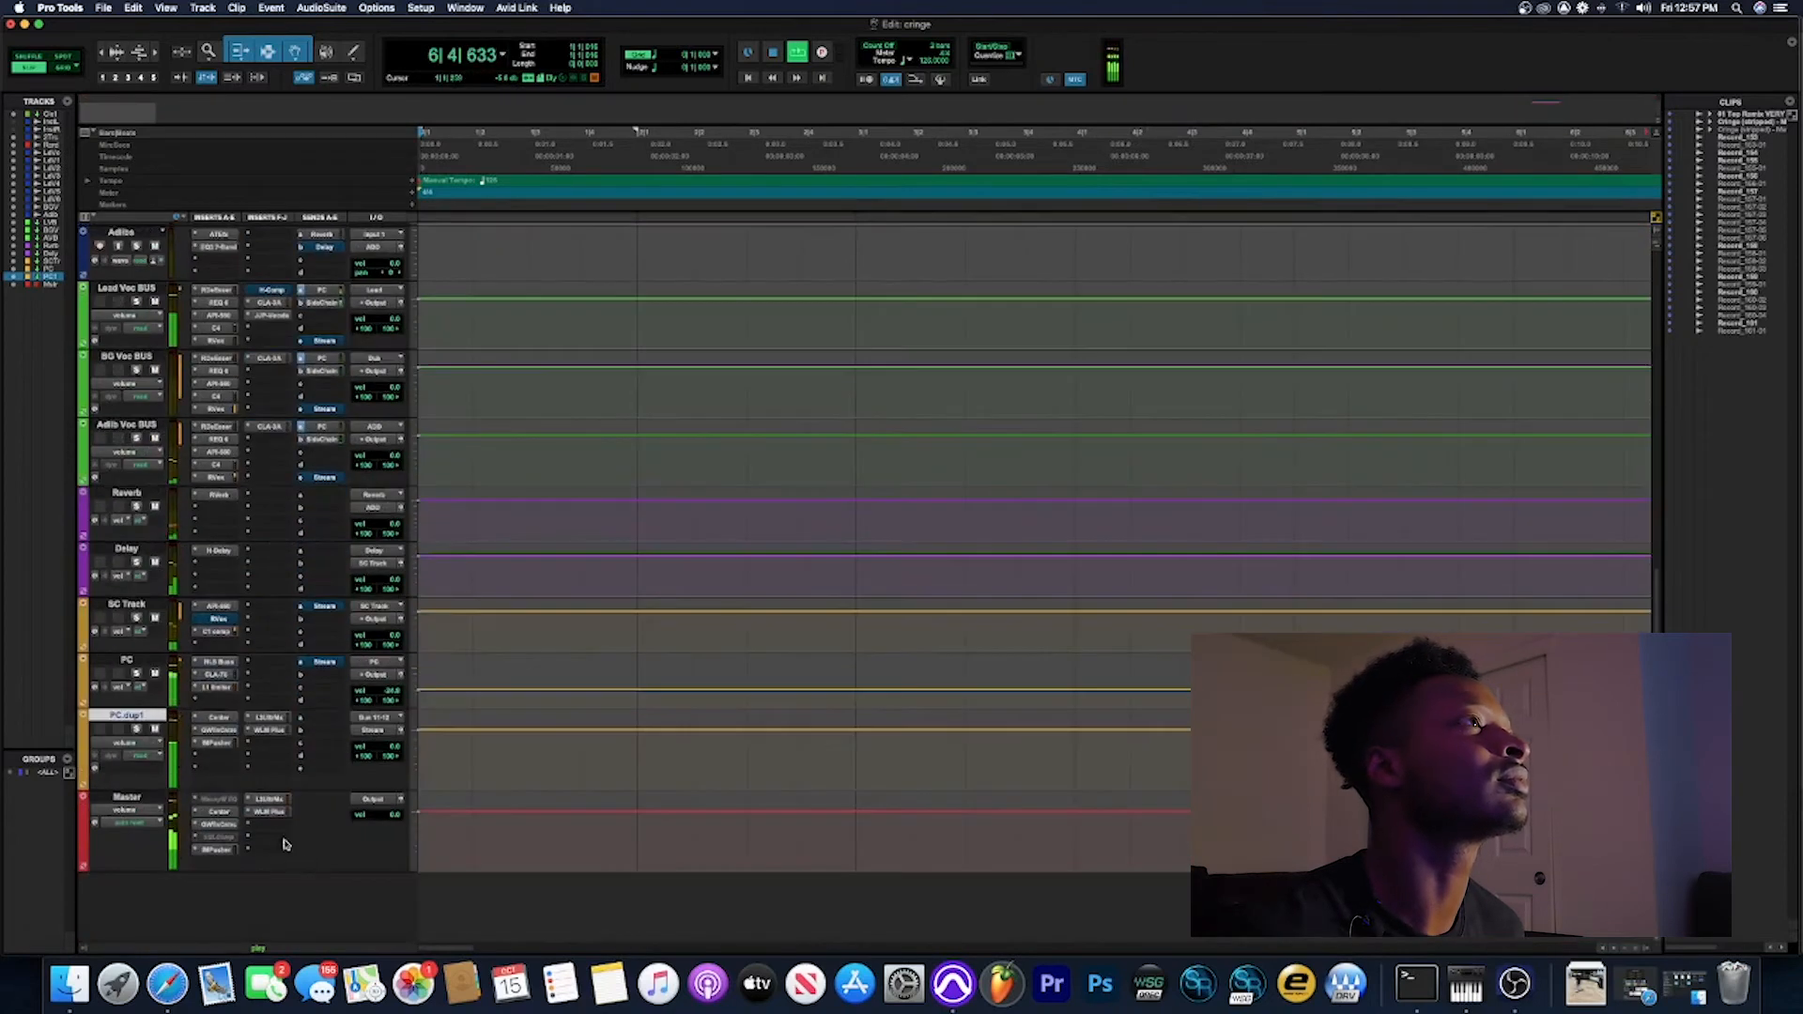
{"action": "left_click", "coordinate": [219, 551]}
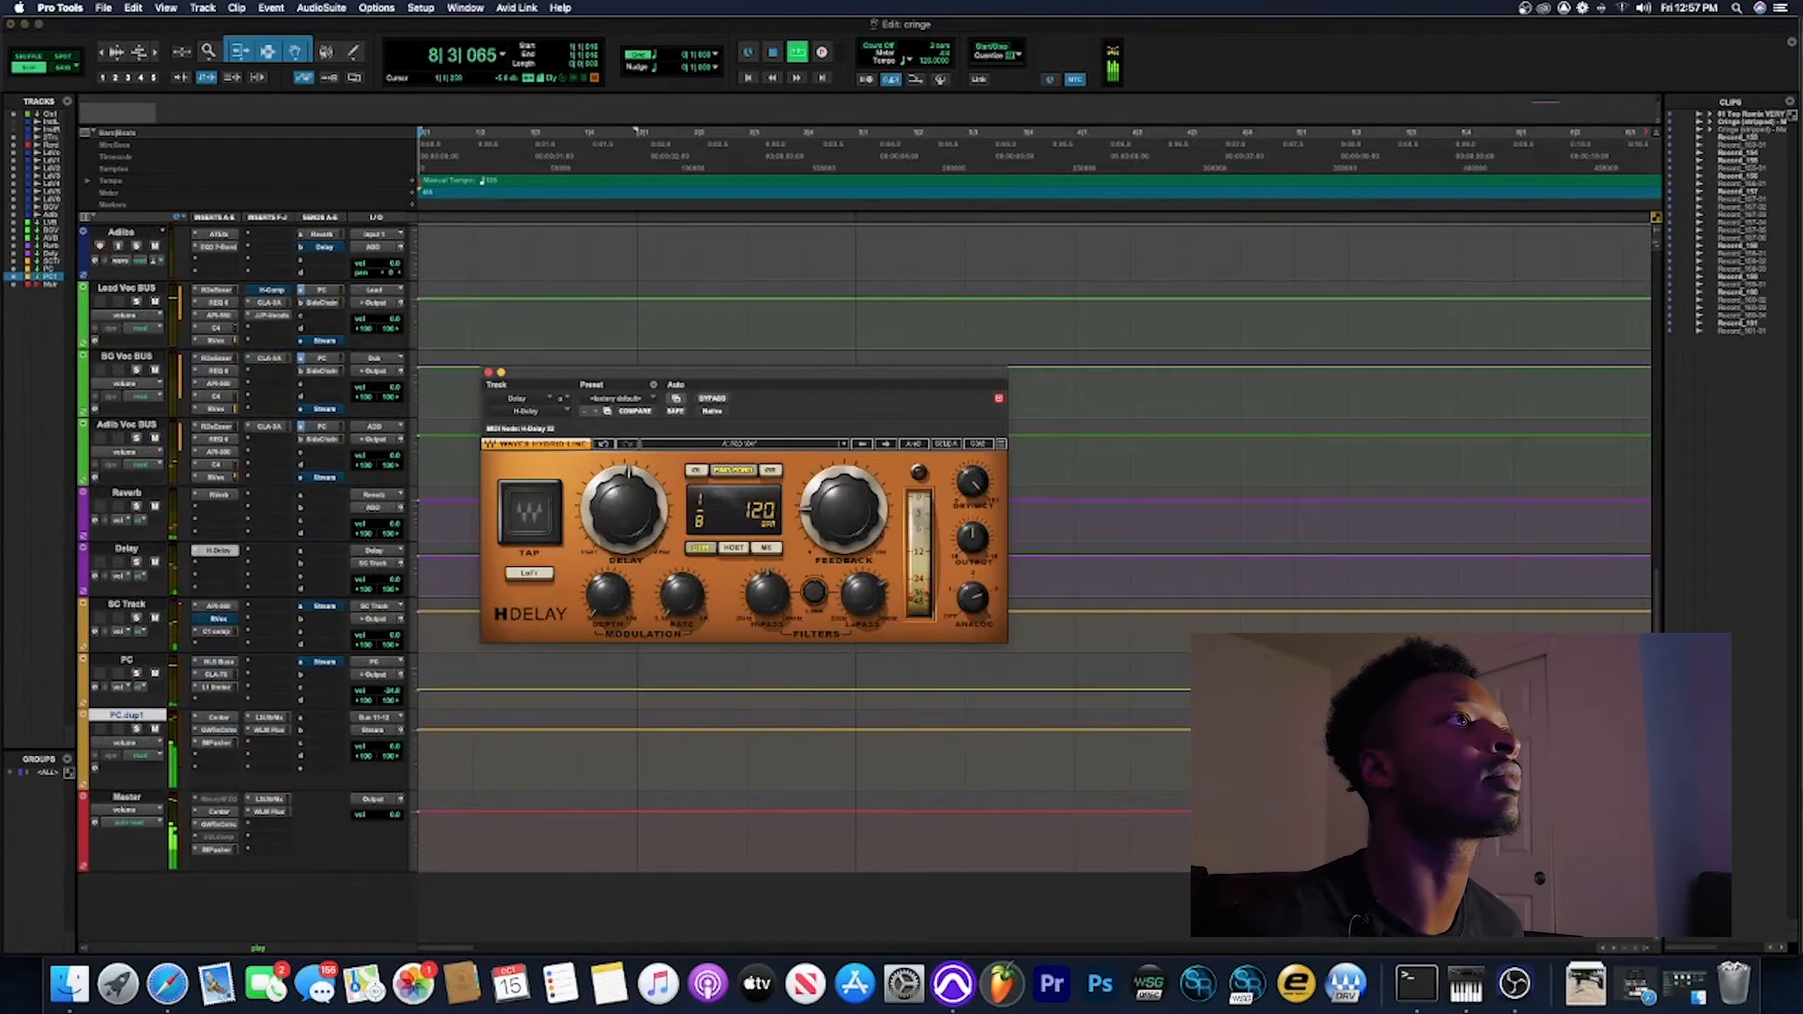
Step: Set the H-Delay's tempo to 110 BPM while the song plays
{"action": "left_click", "coordinate": [766, 516]}
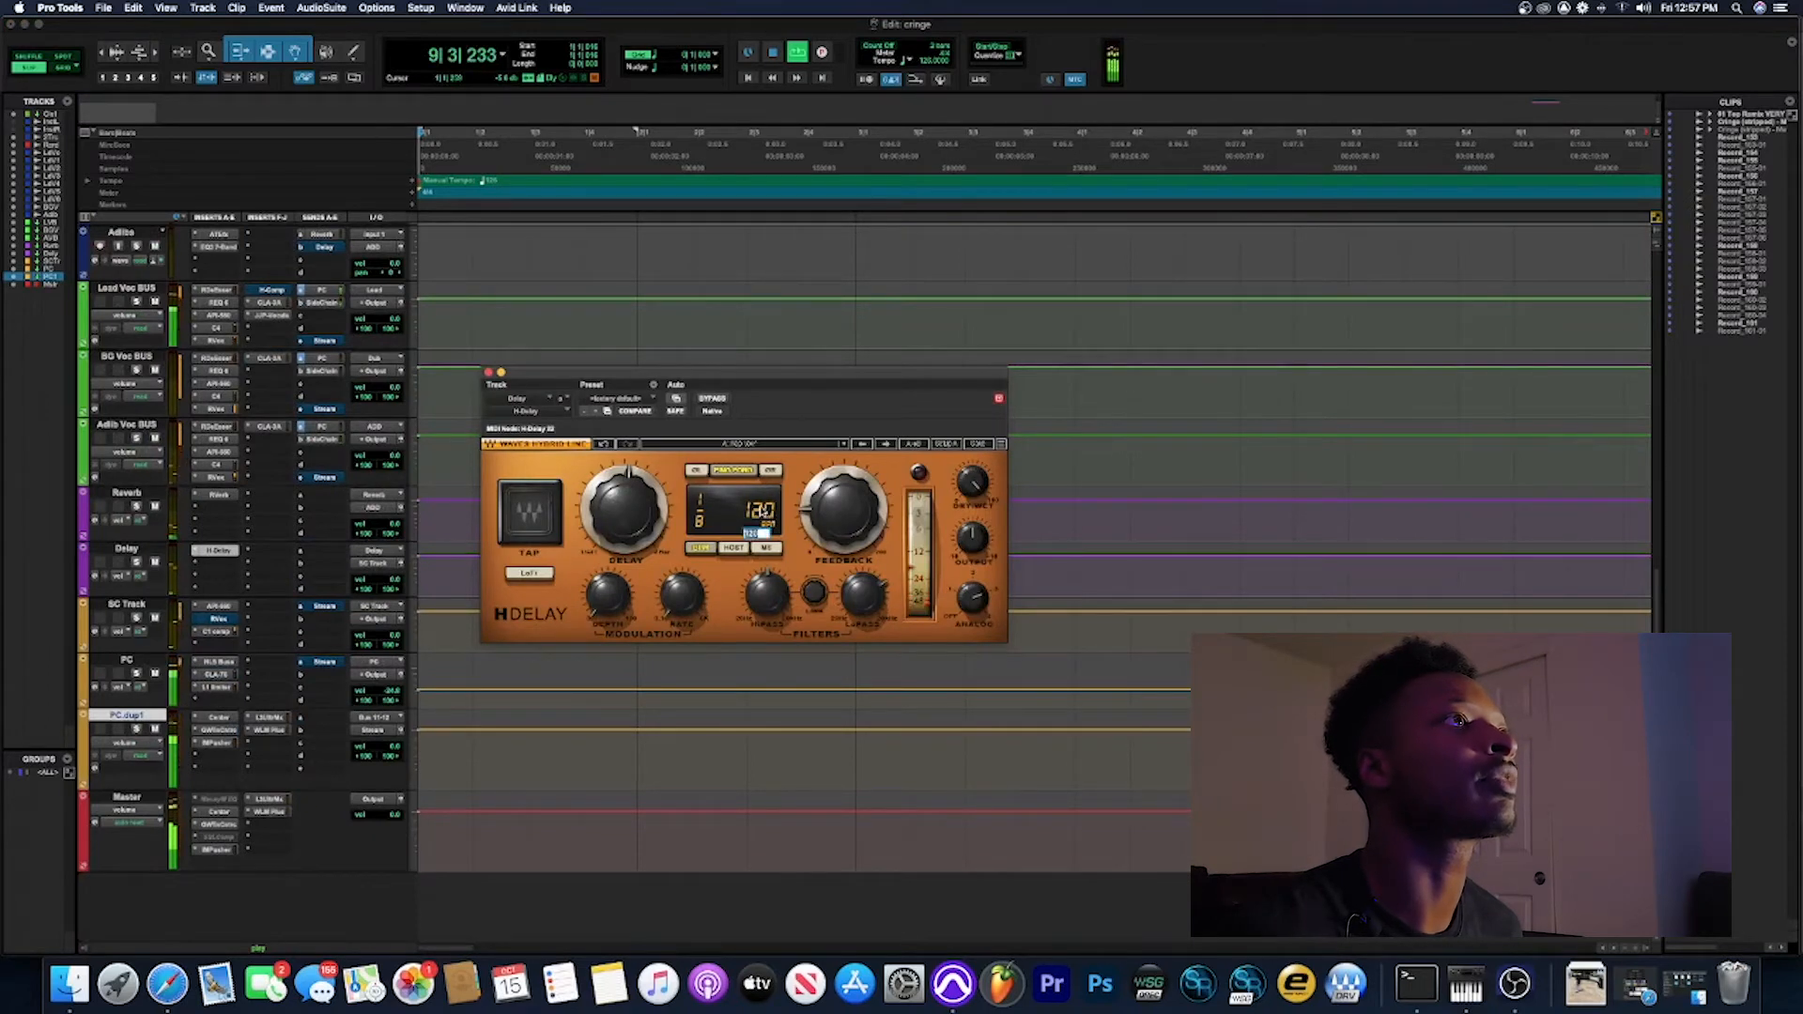
{"action": "type", "text": "1"}
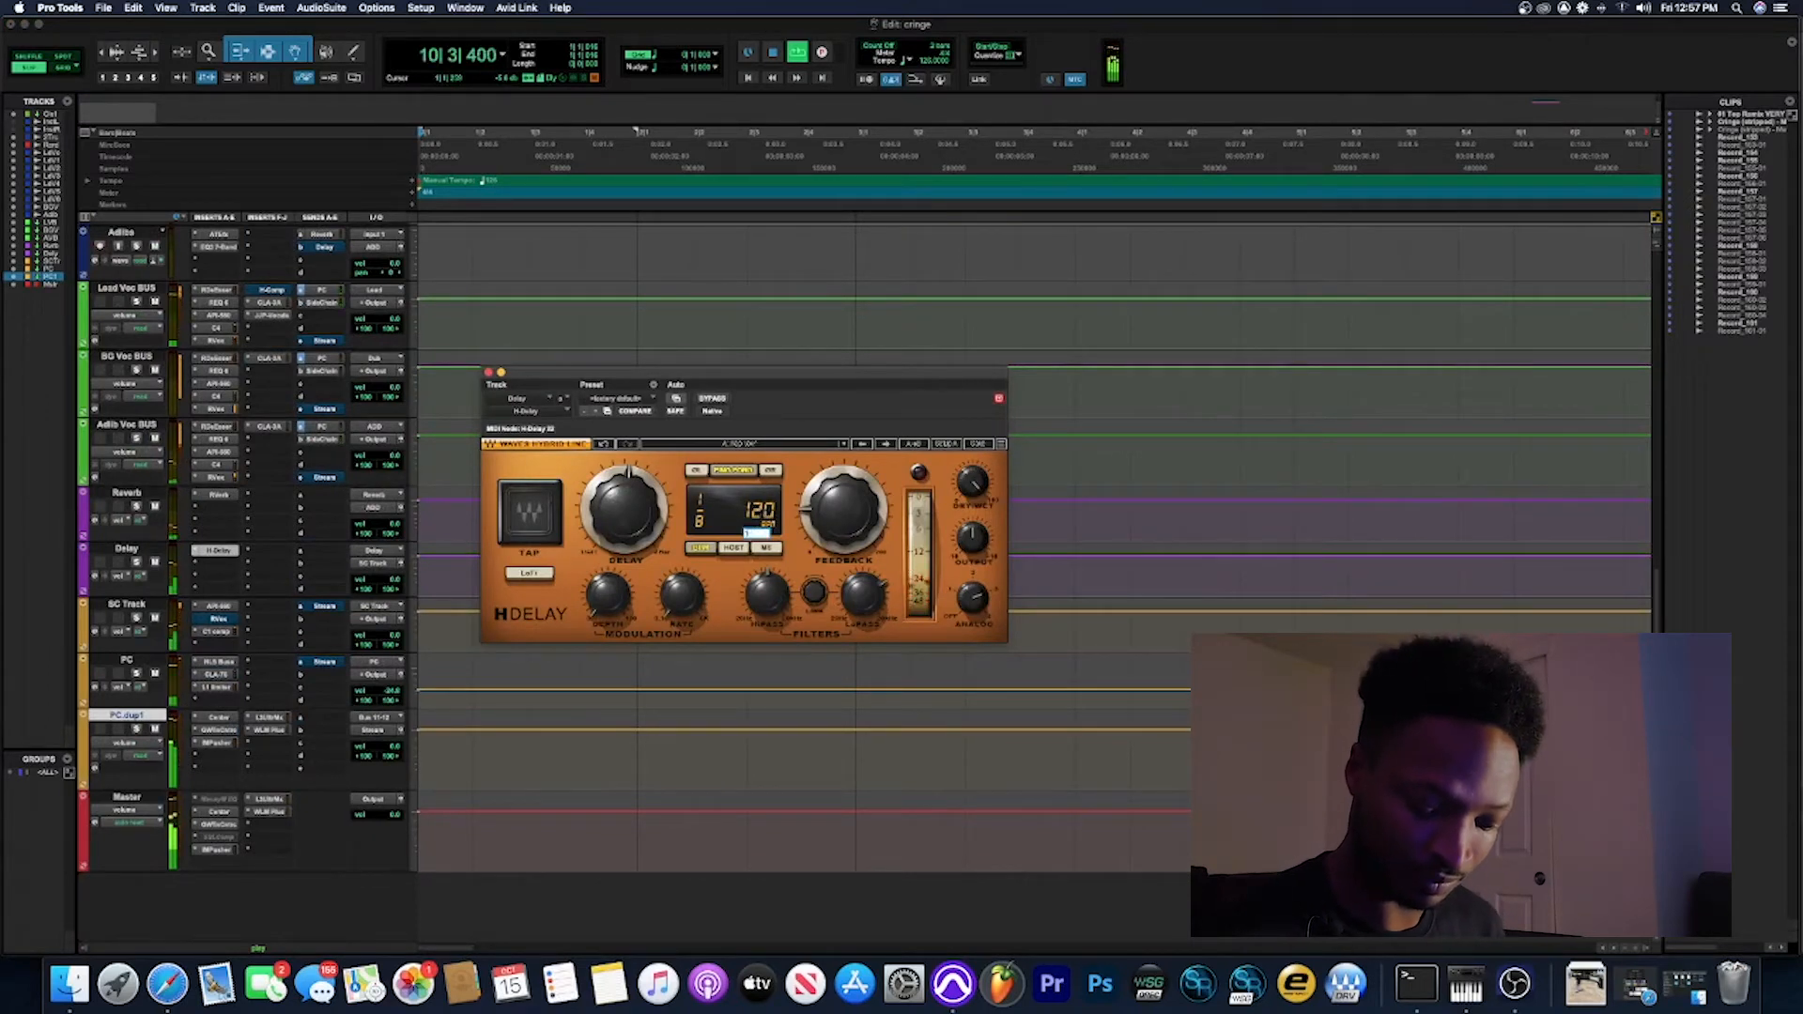
{"action": "type", "text": "10"}
{"action": "key", "text": "Return"}
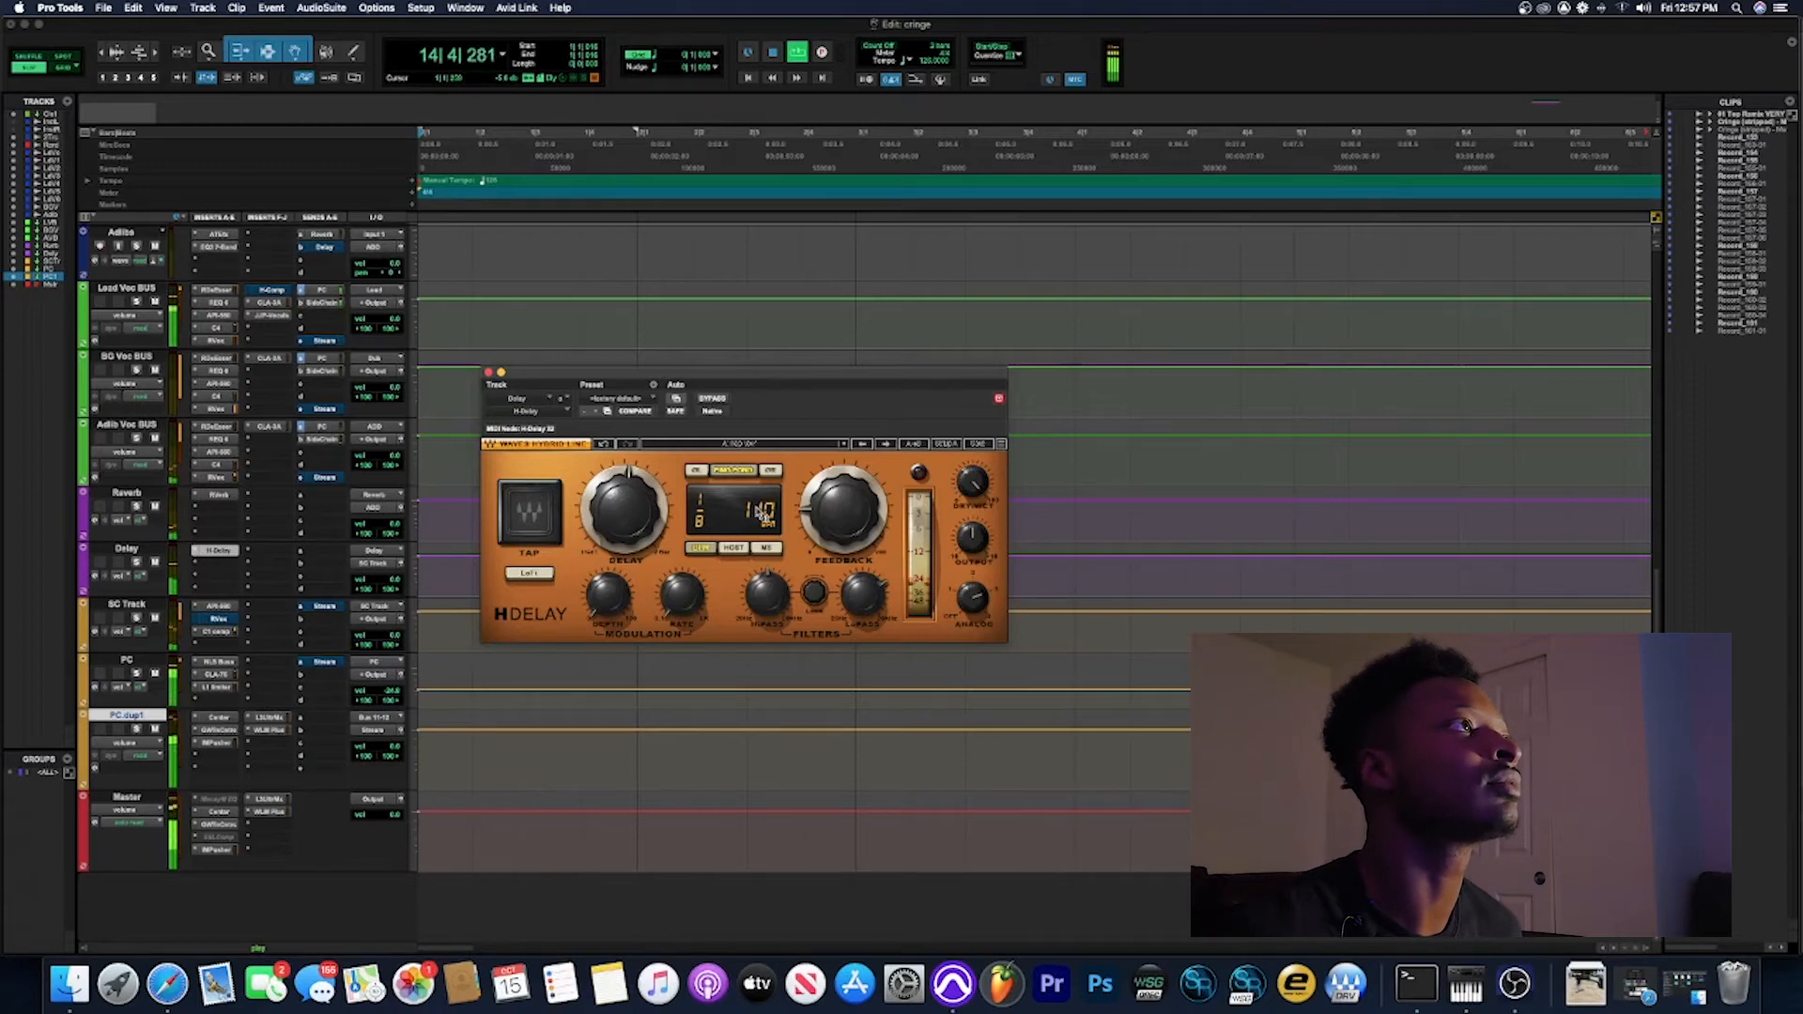
Step: Set the H-Delay's tempo to 80 BPM and restart playback to hear the delay against the song
{"action": "double_click", "coordinate": [758, 511]}
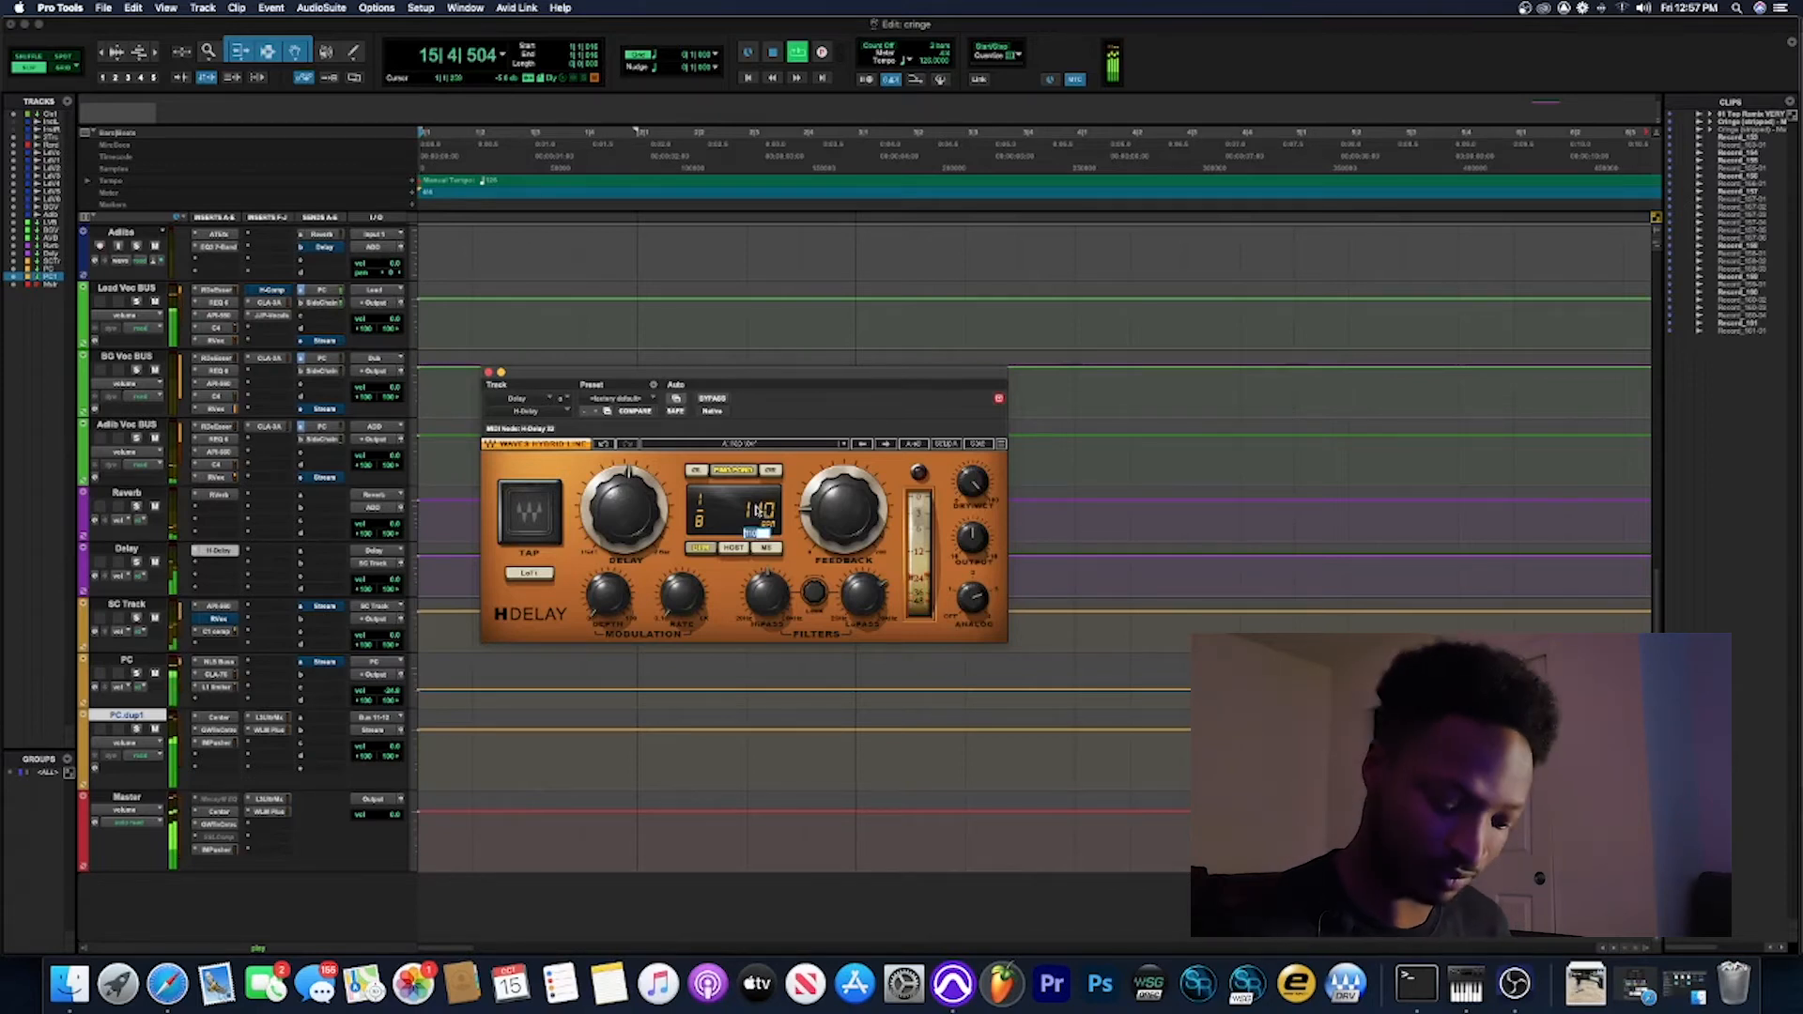
{"action": "type", "text": "80"}
{"action": "key", "text": "Return"}
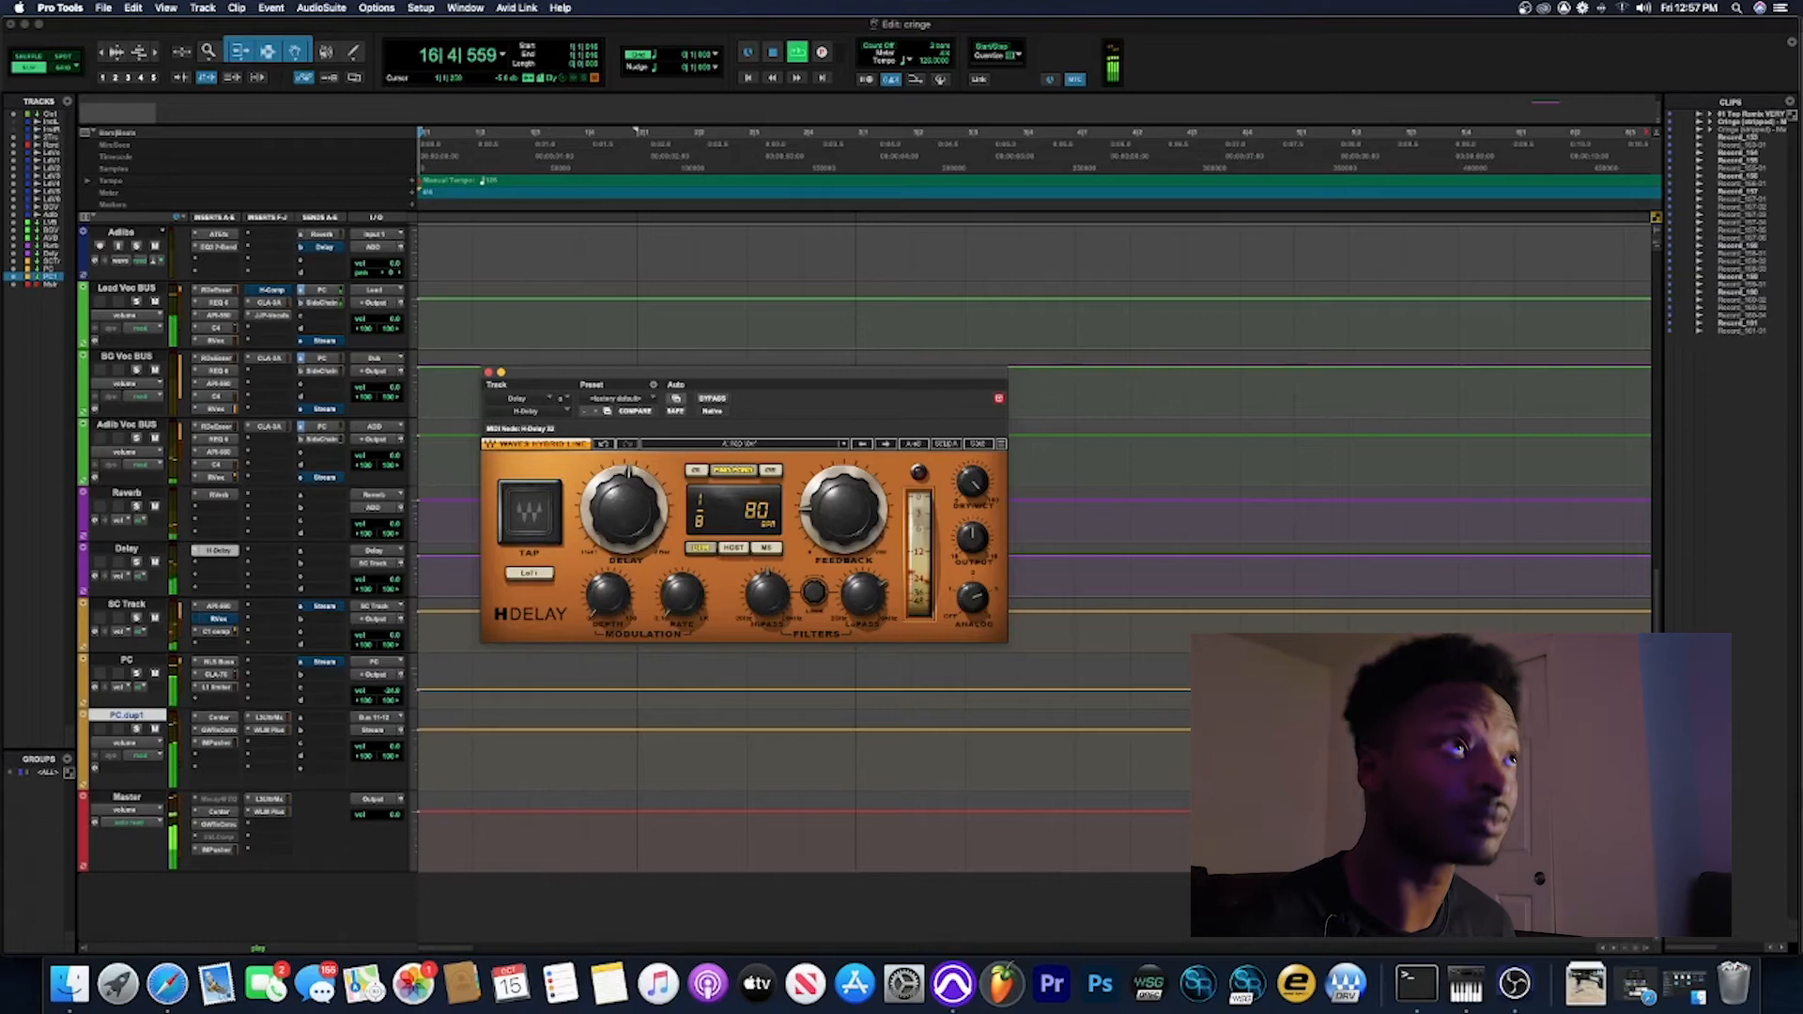
{"action": "key", "text": "space"}
{"action": "key", "text": "space"}
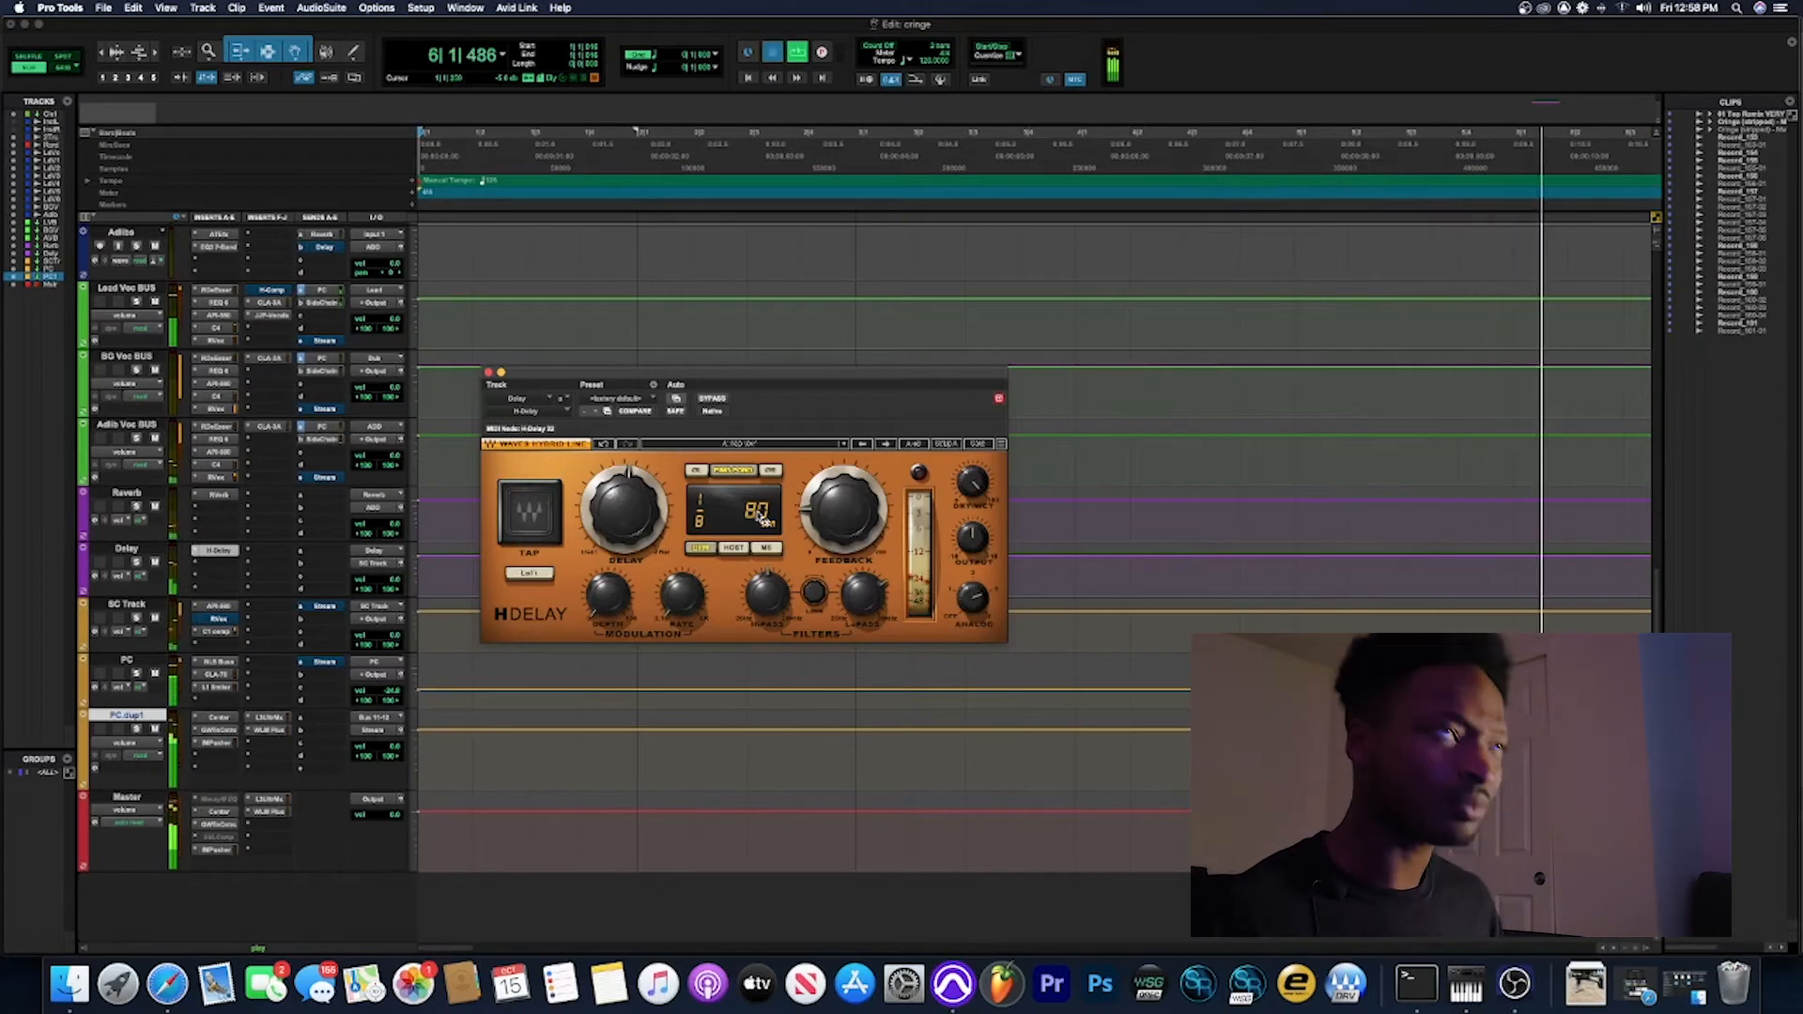
Step: Stop playback and set the H-Delay's tempo to 120 BPM
{"action": "key", "text": "space"}
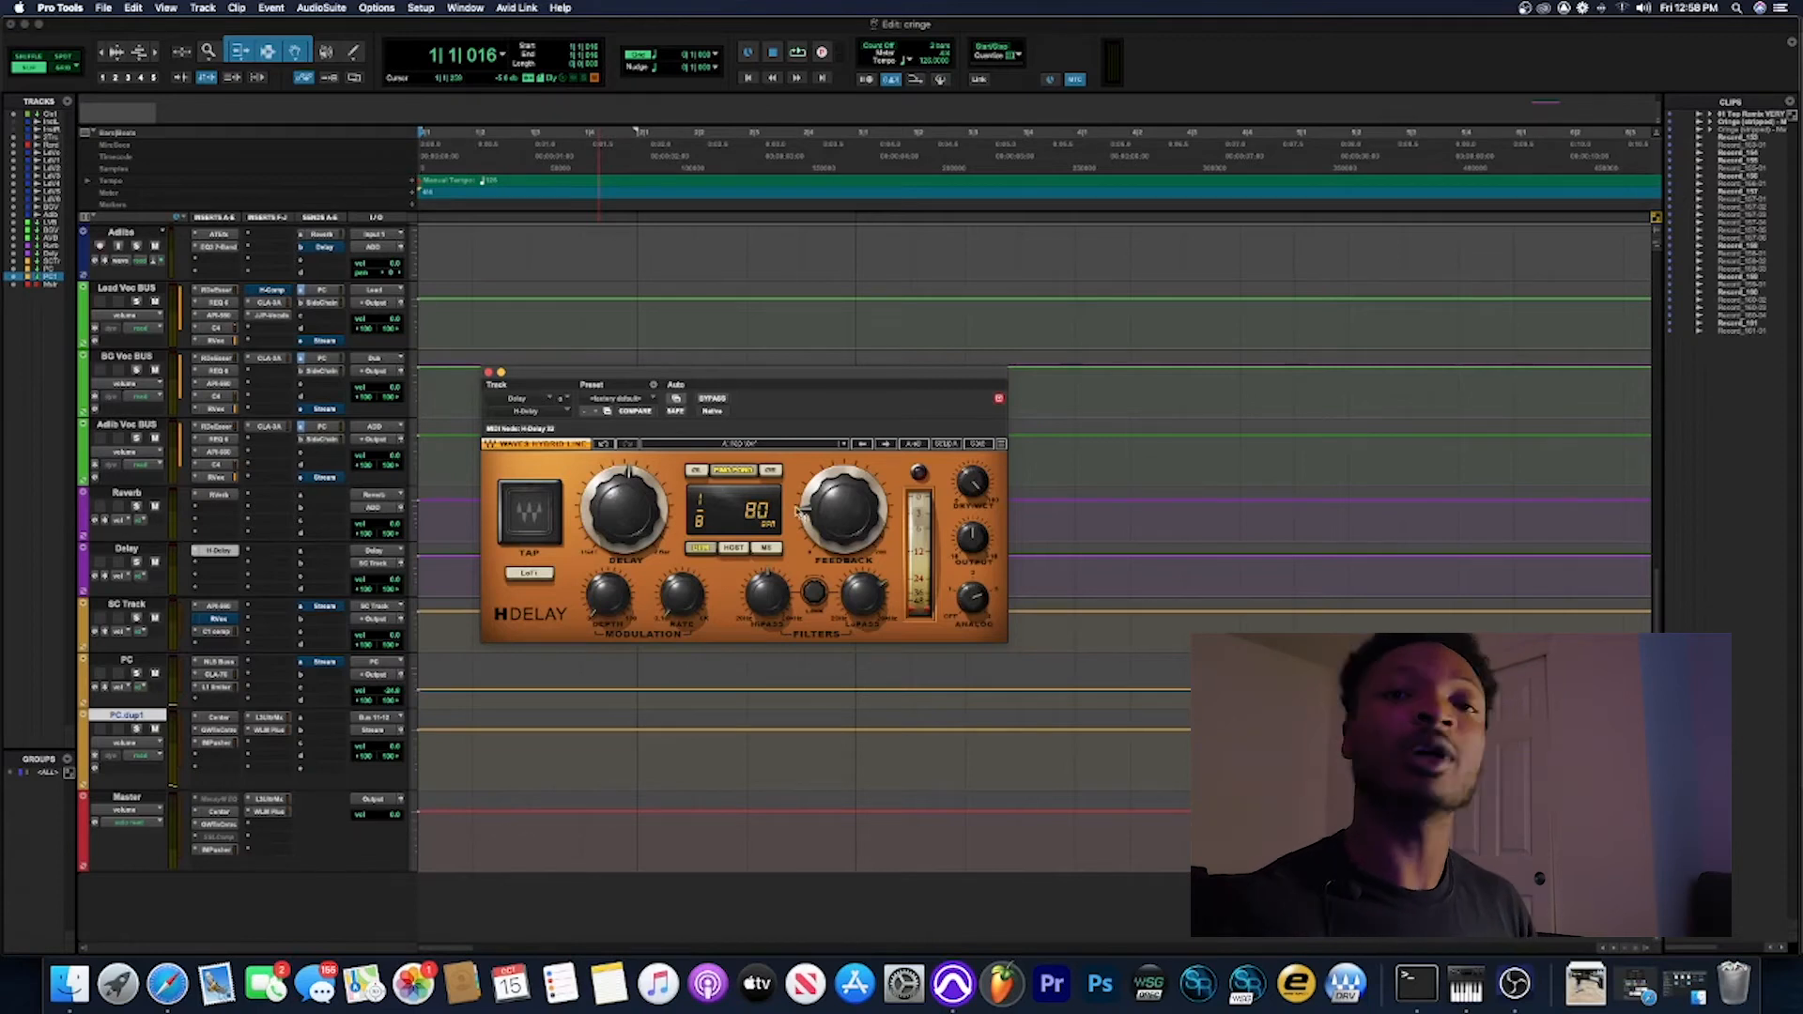
{"action": "mouse_move", "coordinate": [799, 512]}
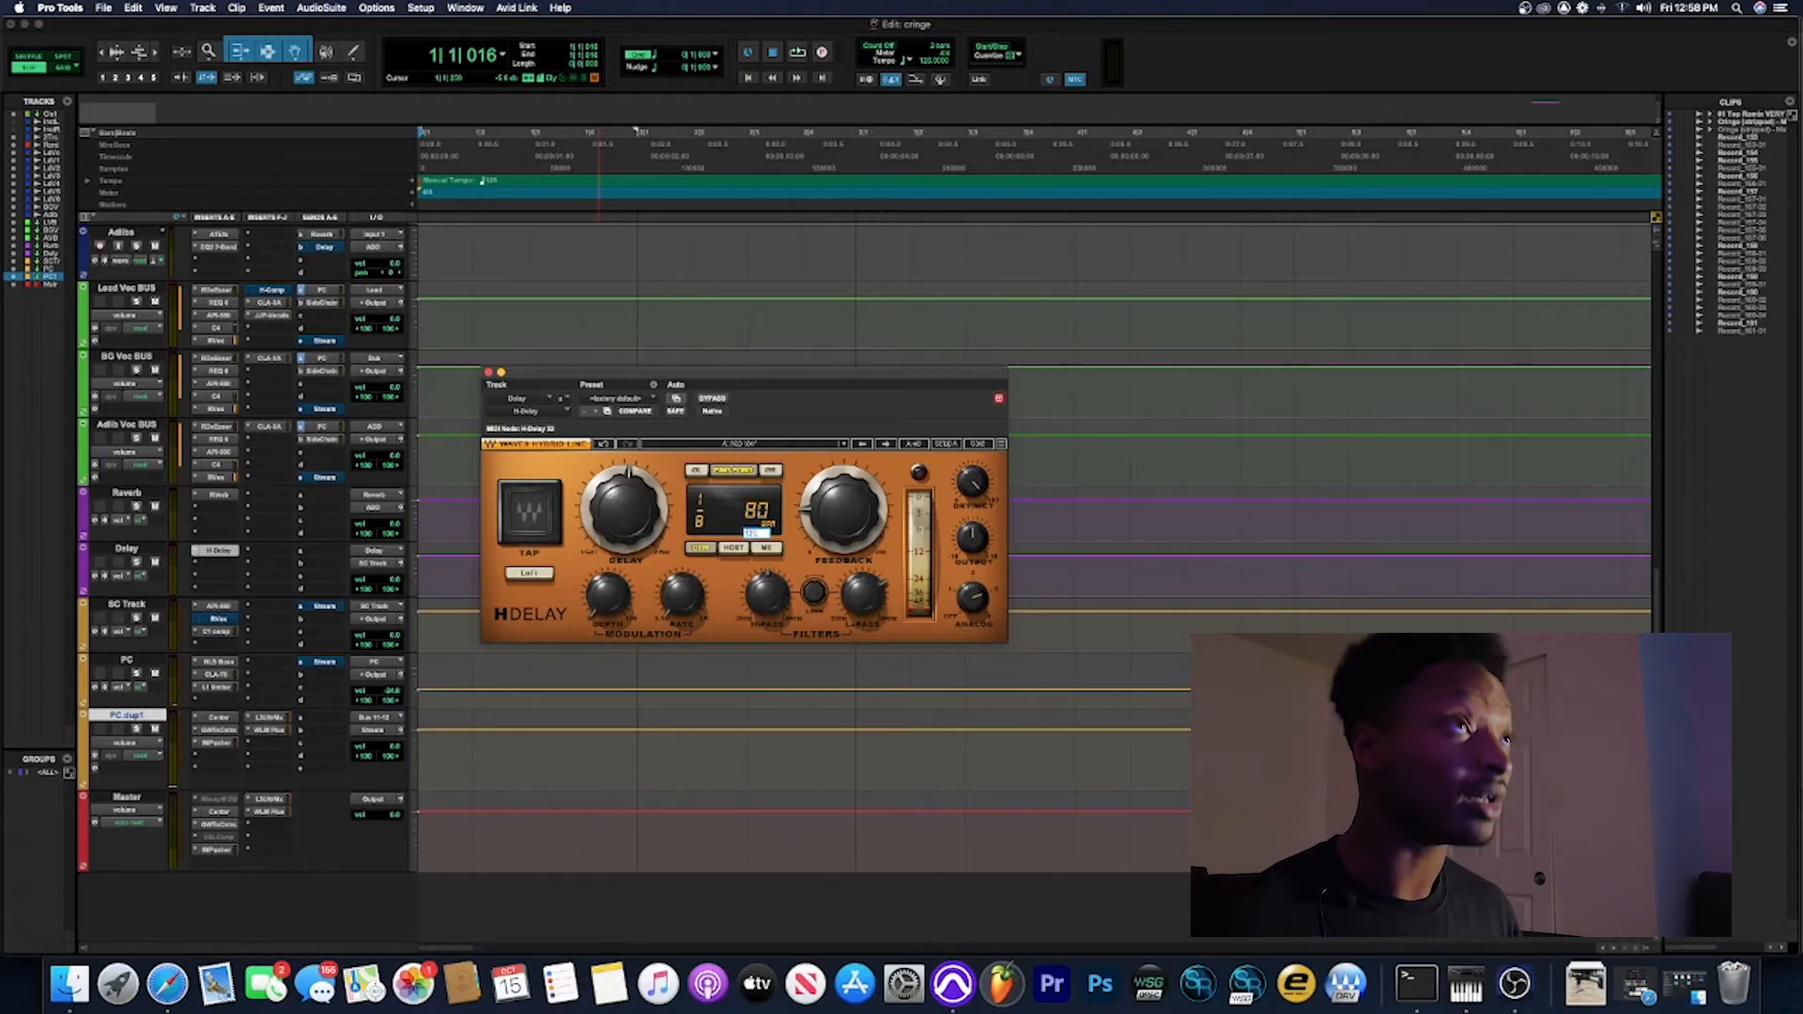
{"action": "key", "text": "Return"}
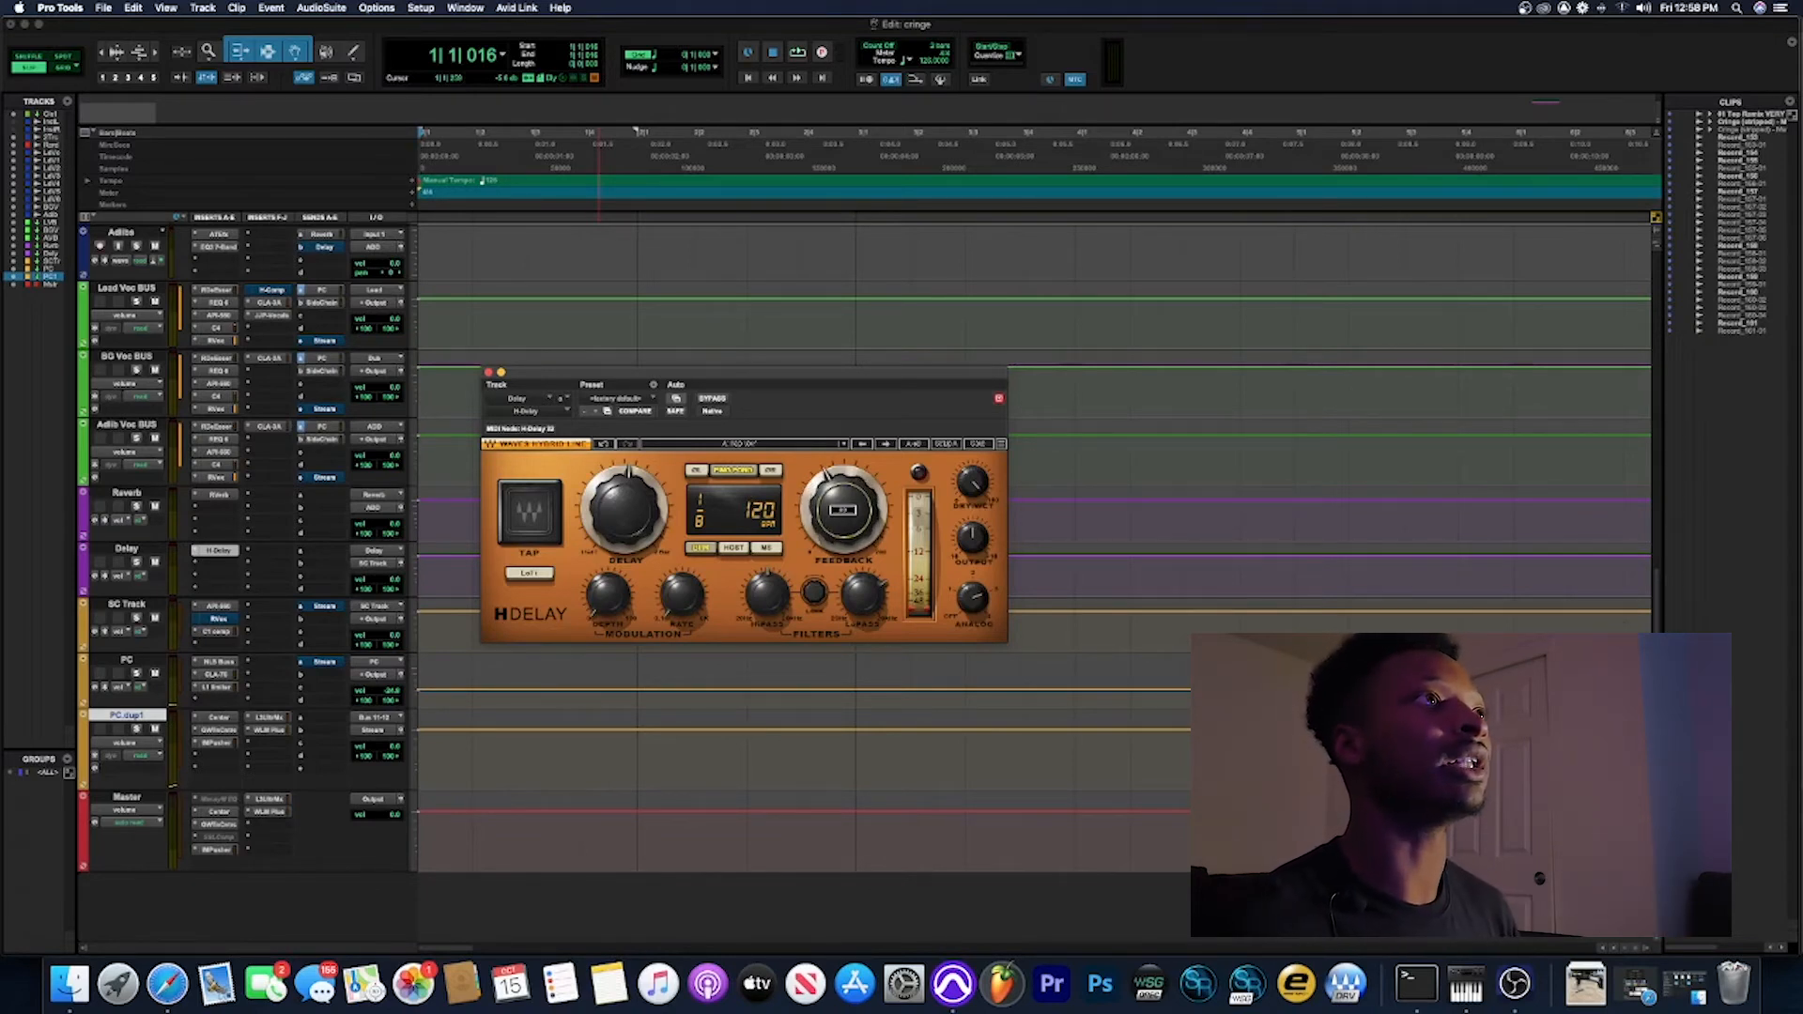
Step: Raise the H-Delay's feedback slightly, play the song, and lower the feedback while listening to the repeats
{"action": "left_click_drag", "start_coordinate": [843, 510], "coordinate": [844, 500]}
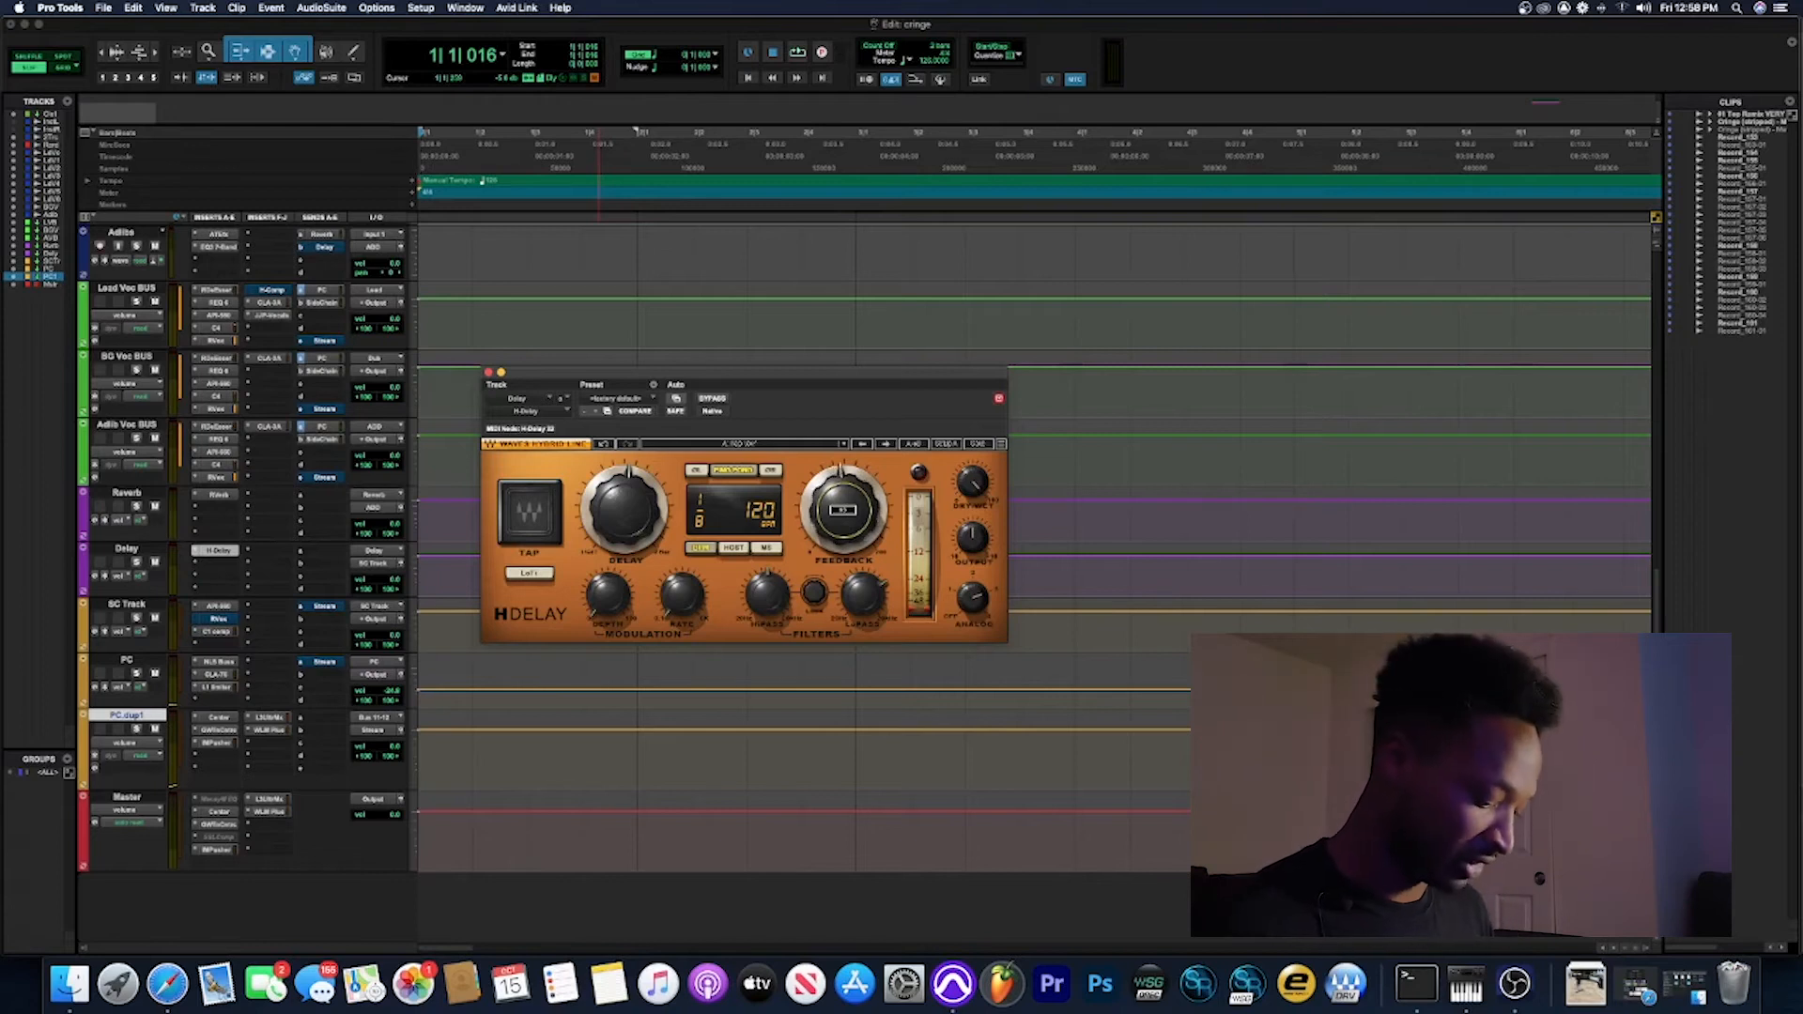
{"action": "key", "text": "space"}
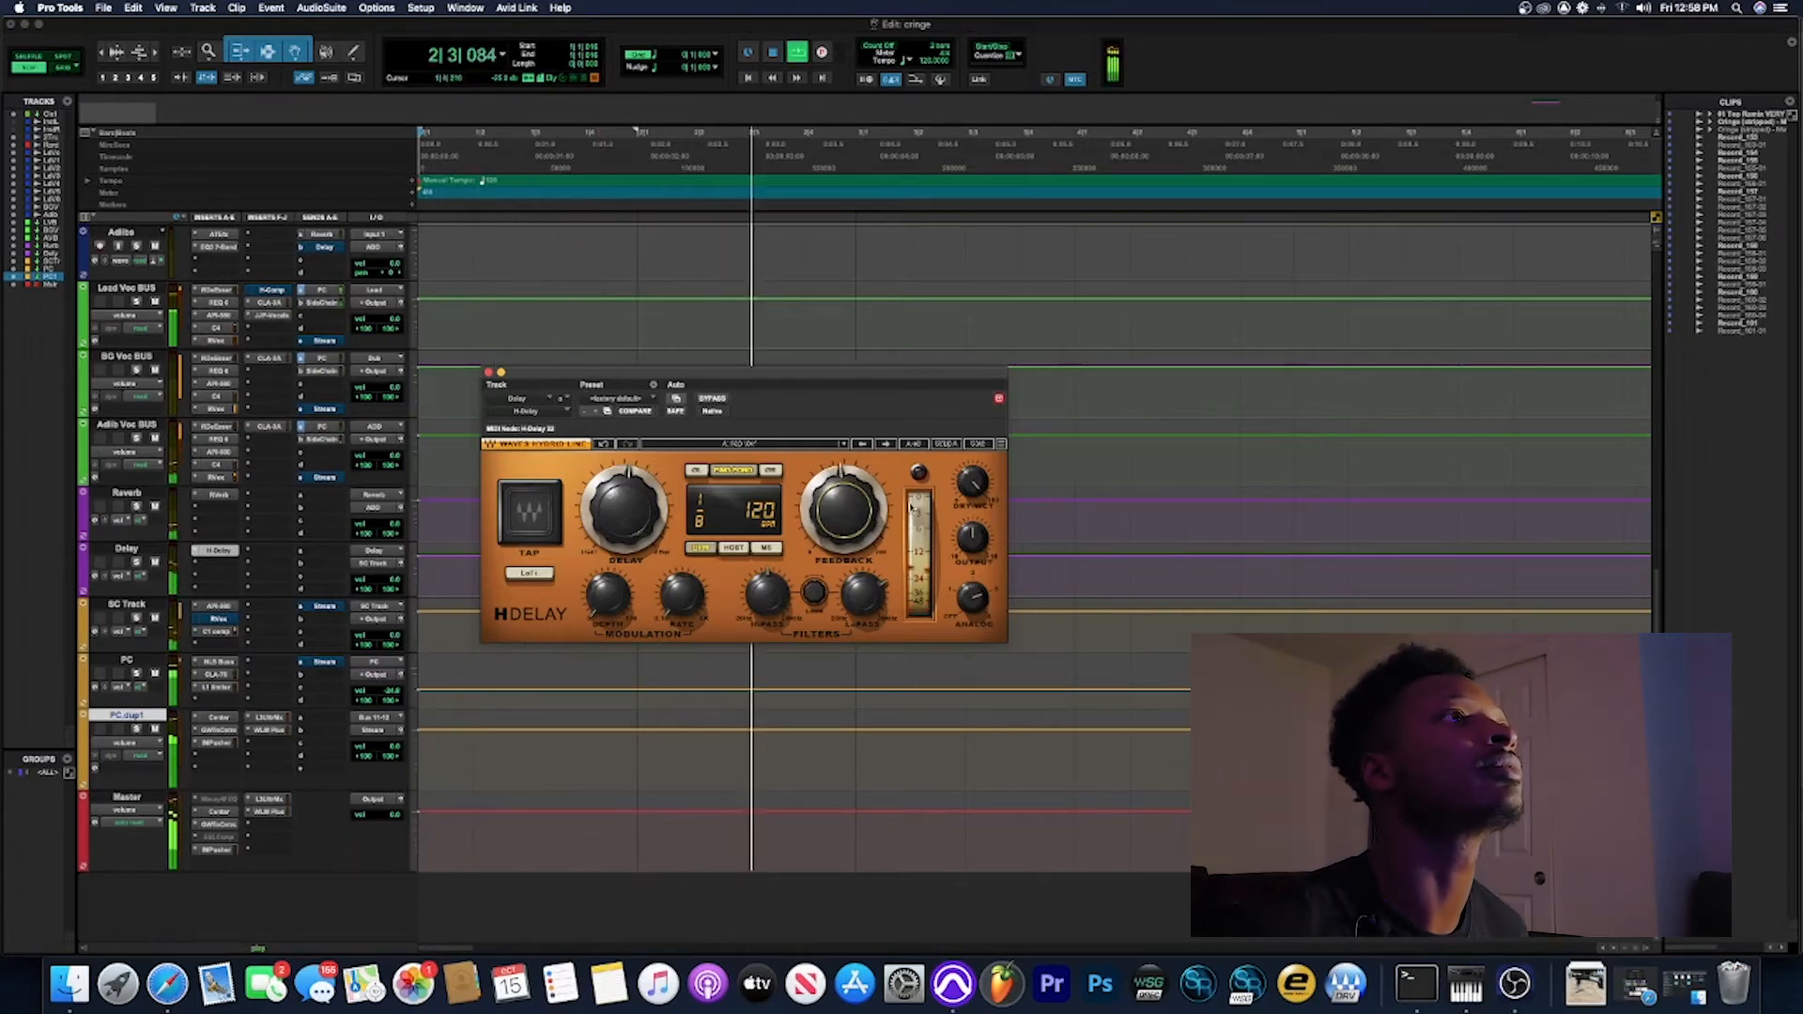
{"action": "mouse_move", "coordinate": [843, 497]}
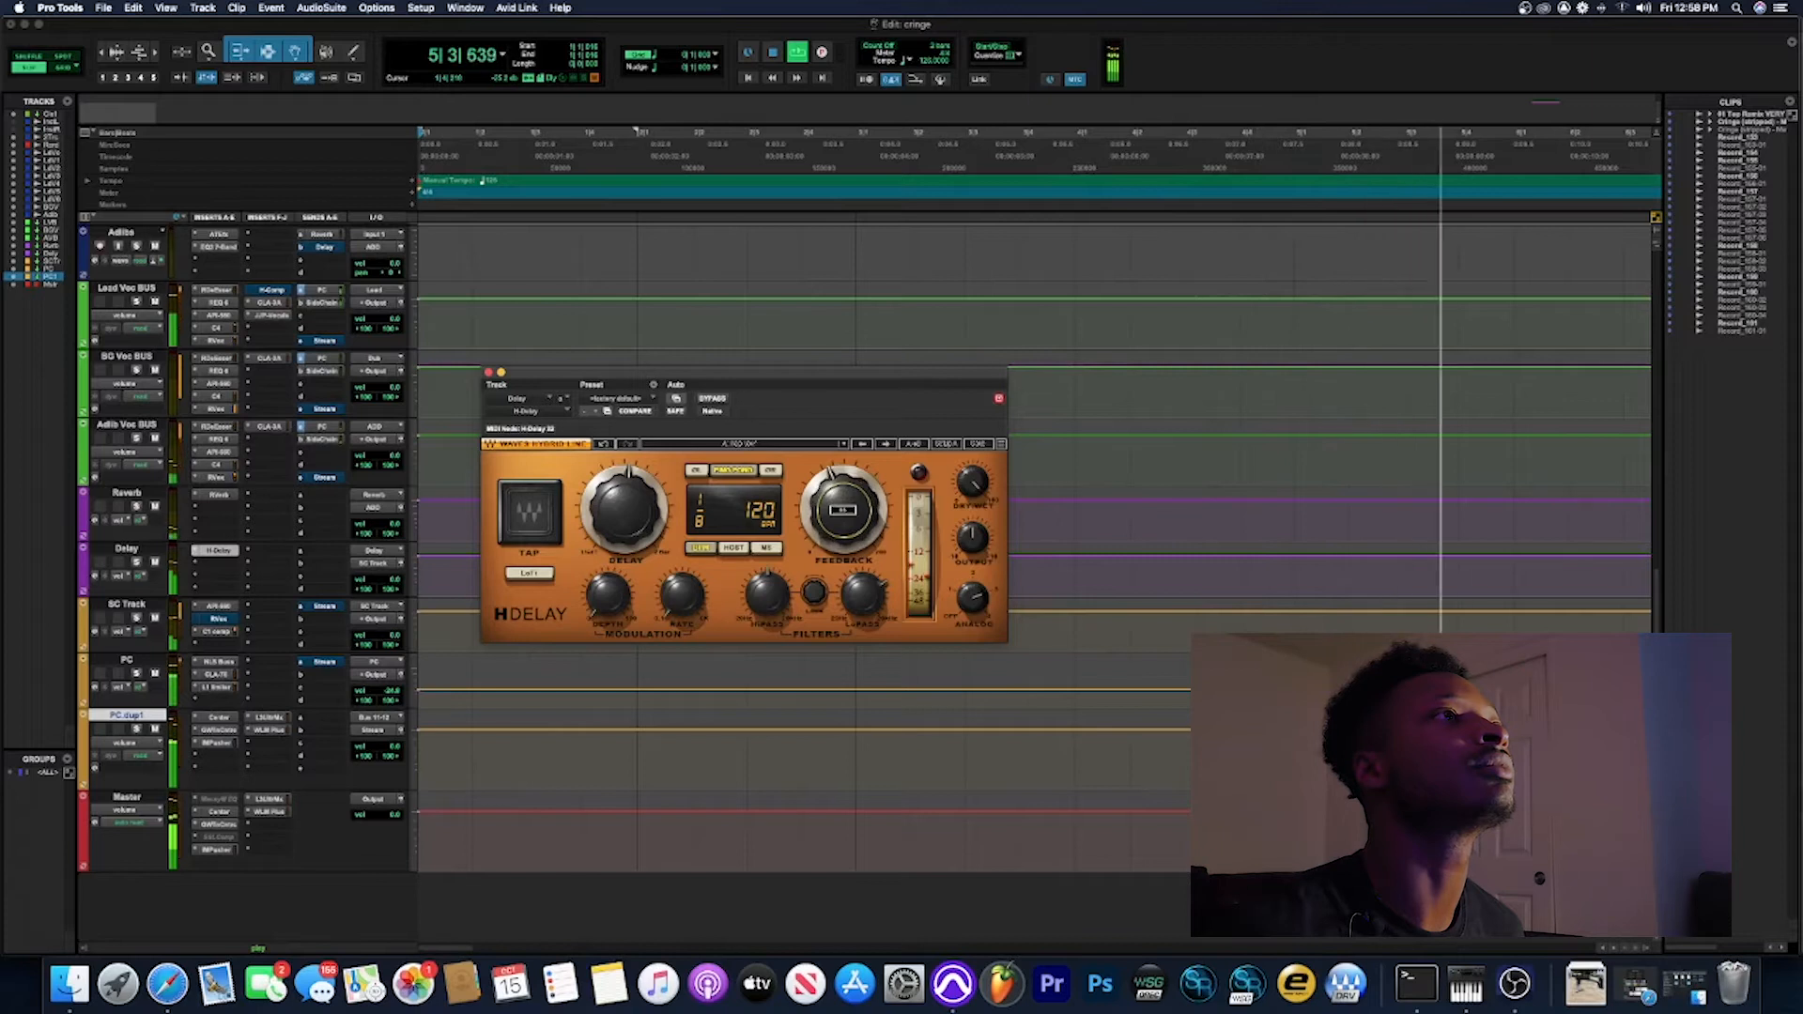
{"action": "left_click_drag", "start_coordinate": [842, 497], "coordinate": [843, 535]}
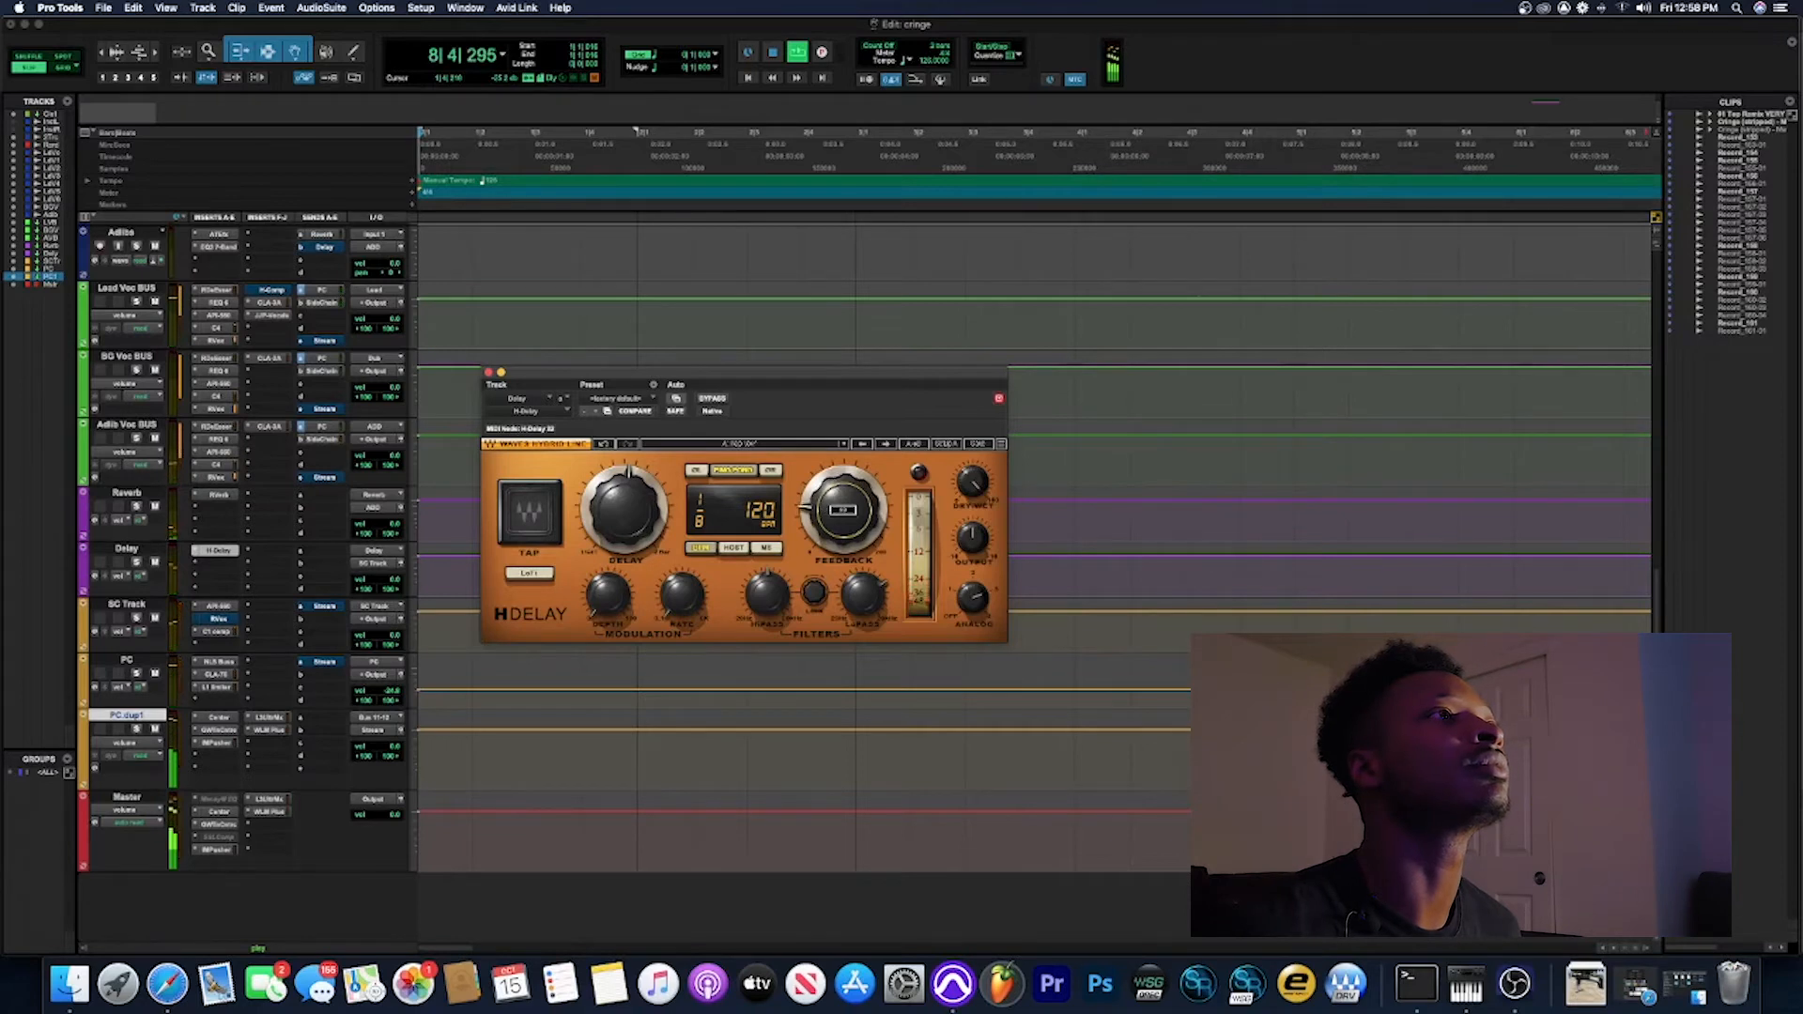
Step: Set the H-Delay's tempo to 140 BPM during playback, listen to the delay against the song and stop
{"action": "mouse_move", "coordinate": [804, 530]}
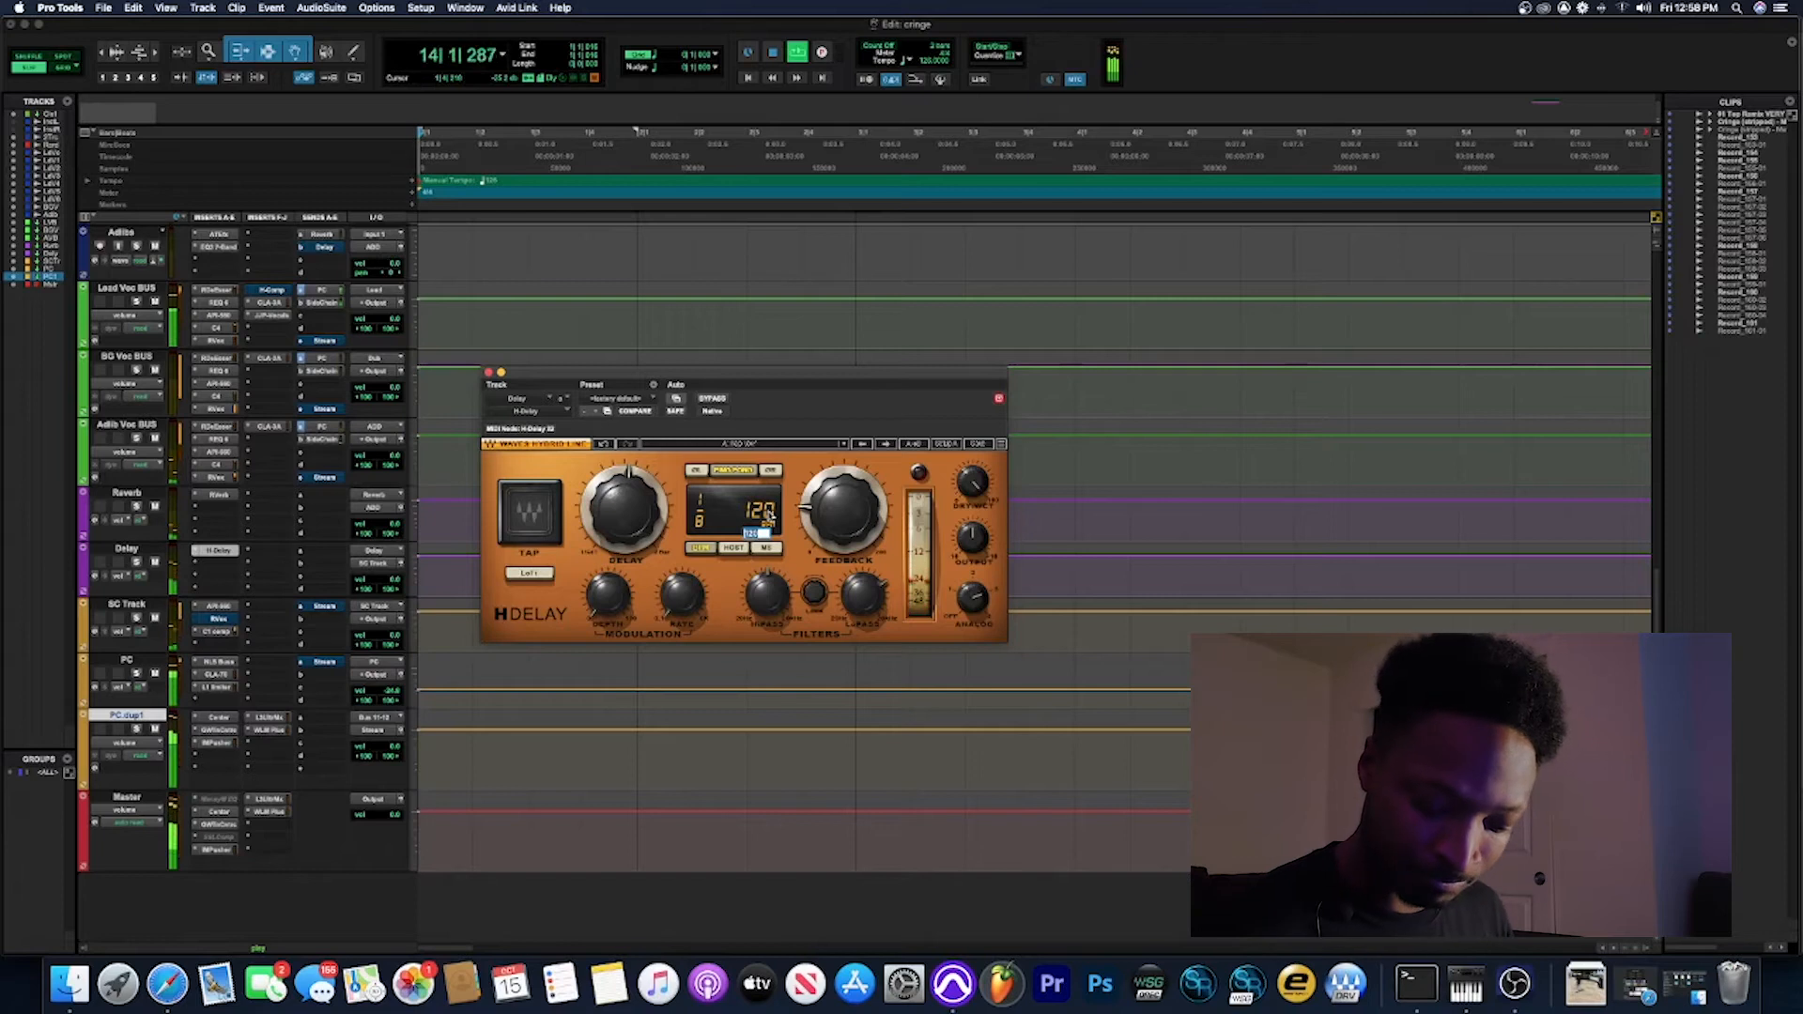
{"action": "key", "text": "Return"}
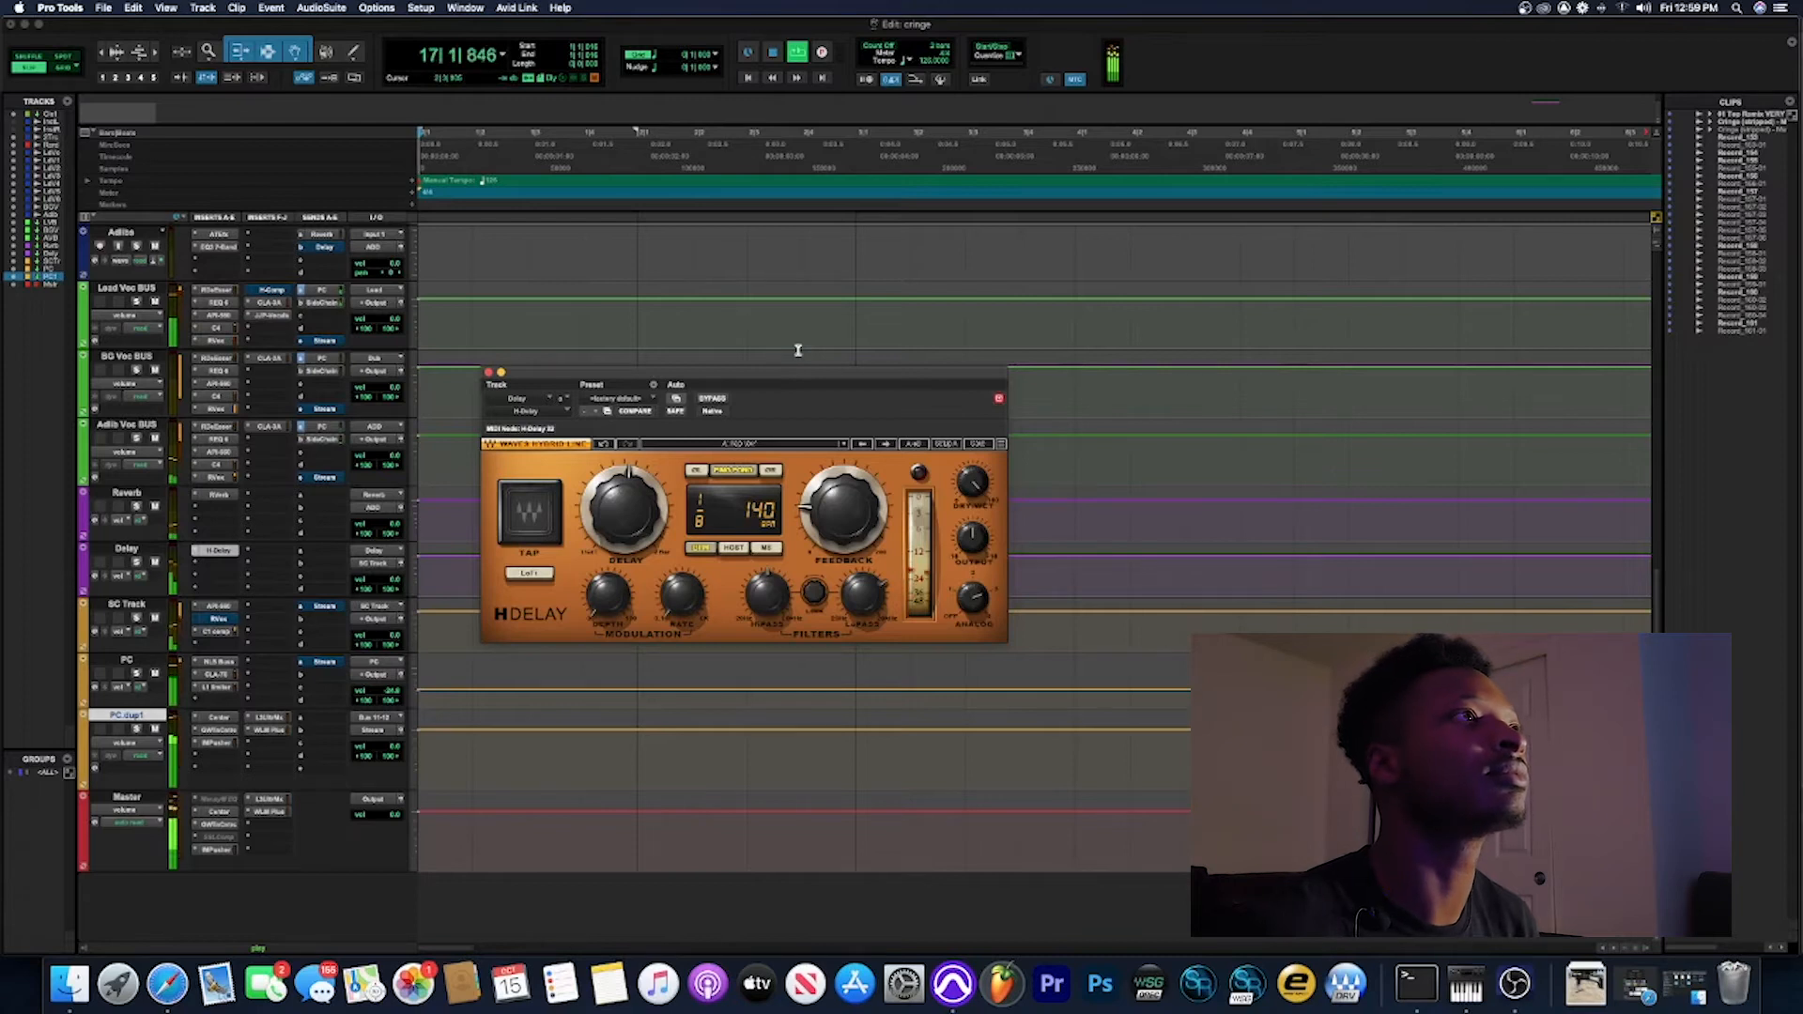
{"action": "scroll", "coordinate": [604, 266], "scroll_direction": "up", "scroll_amount": 10}
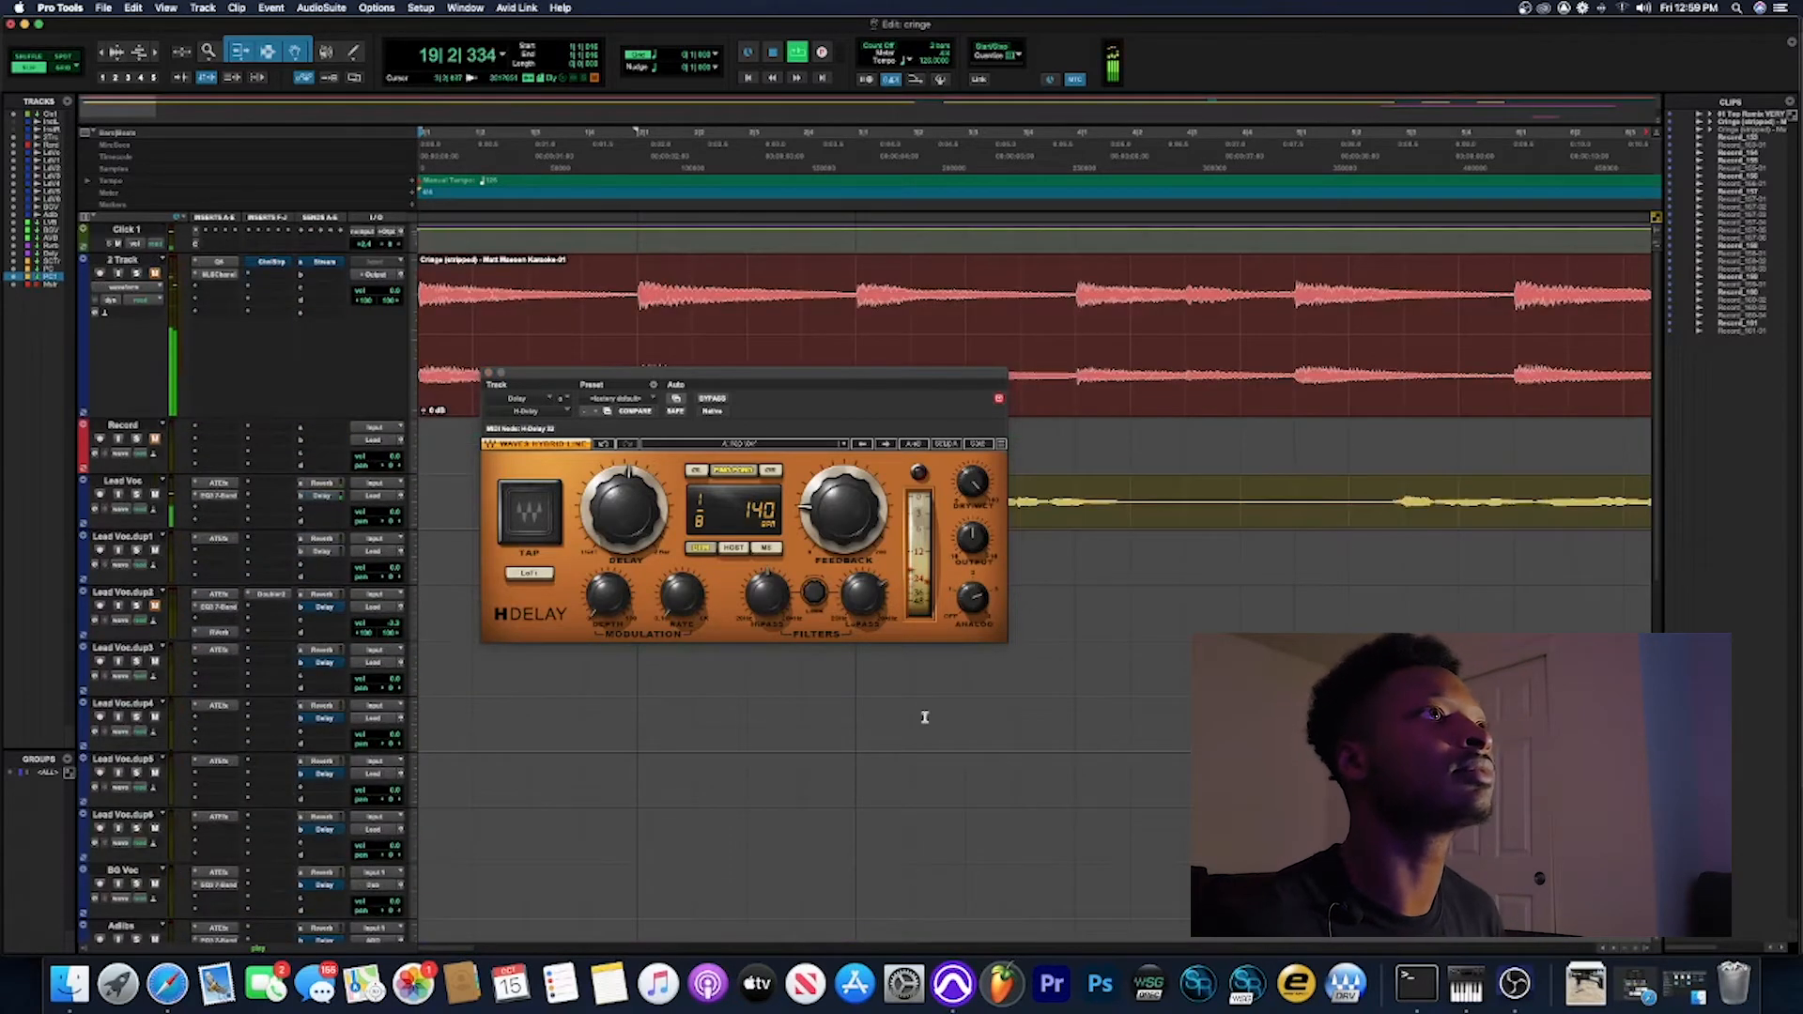
{"action": "scroll", "coordinate": [890, 712], "scroll_direction": "down", "scroll_amount": 5}
{"action": "scroll", "coordinate": [889, 711], "scroll_direction": "up", "scroll_amount": 1}
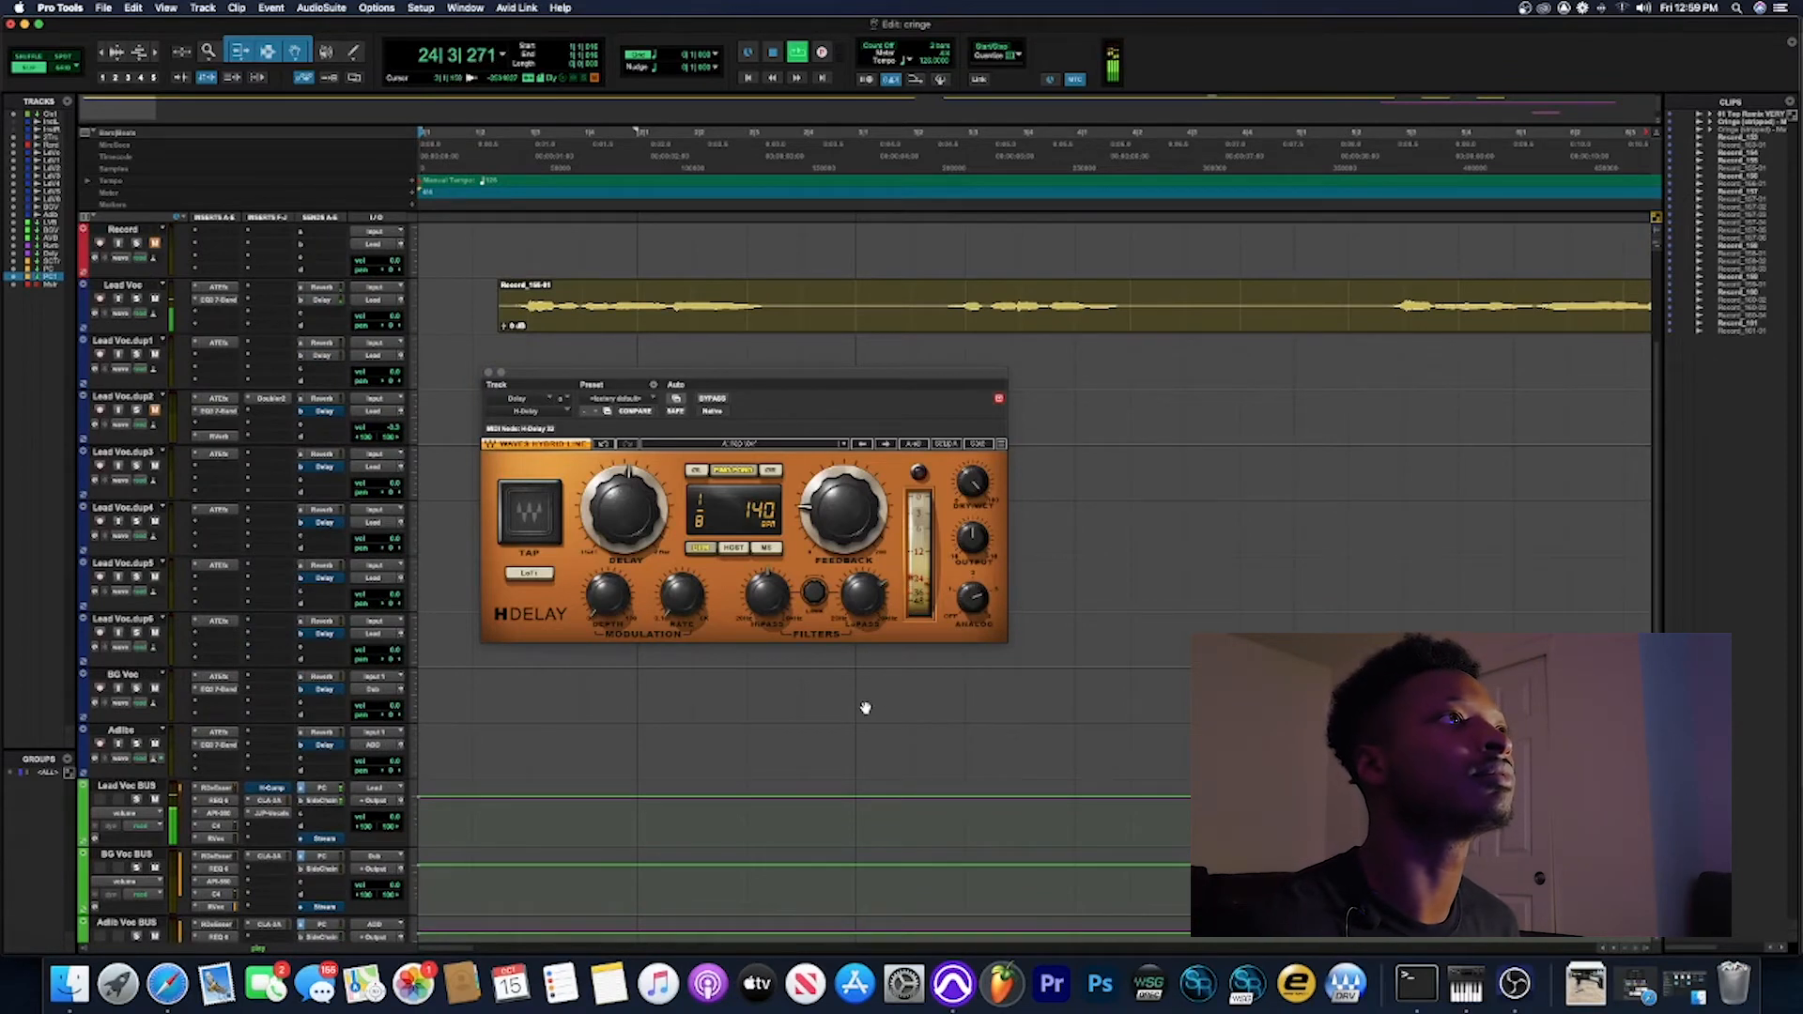
{"action": "key", "text": "space"}
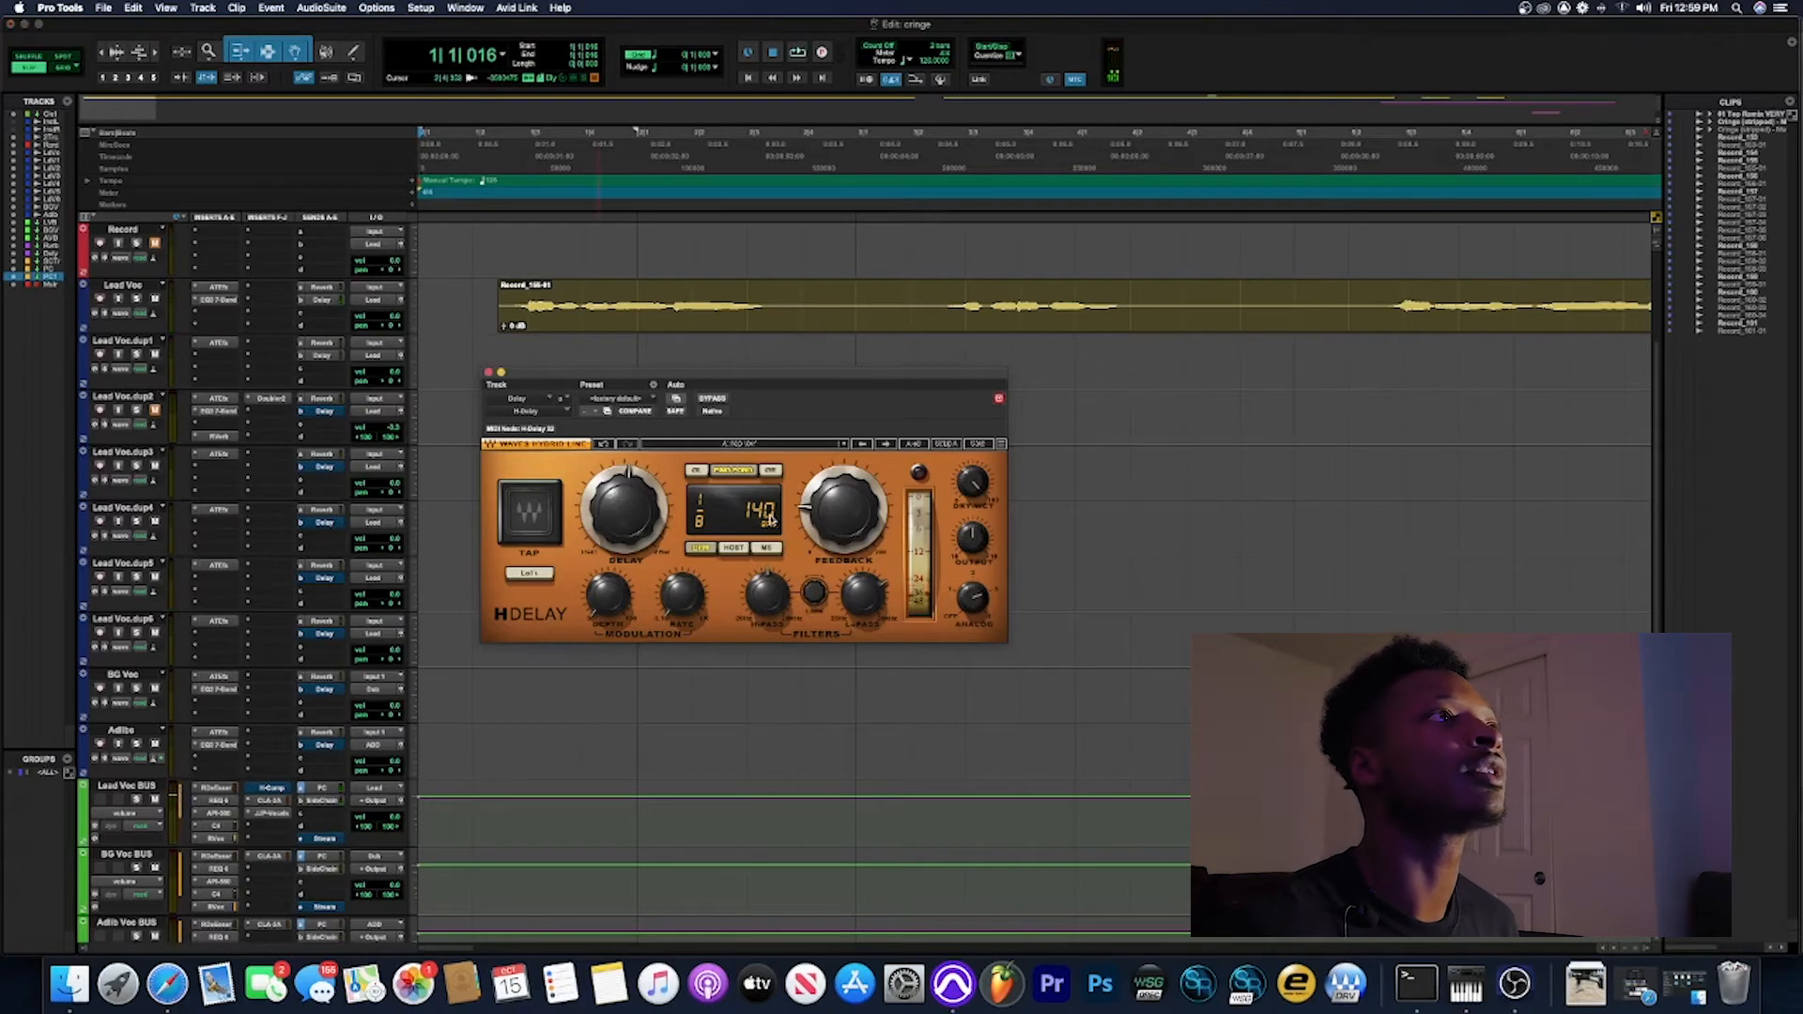
Step: Sync the H-Delay's tempo to the host session and close the plug-in
{"action": "left_click", "coordinate": [738, 550]}
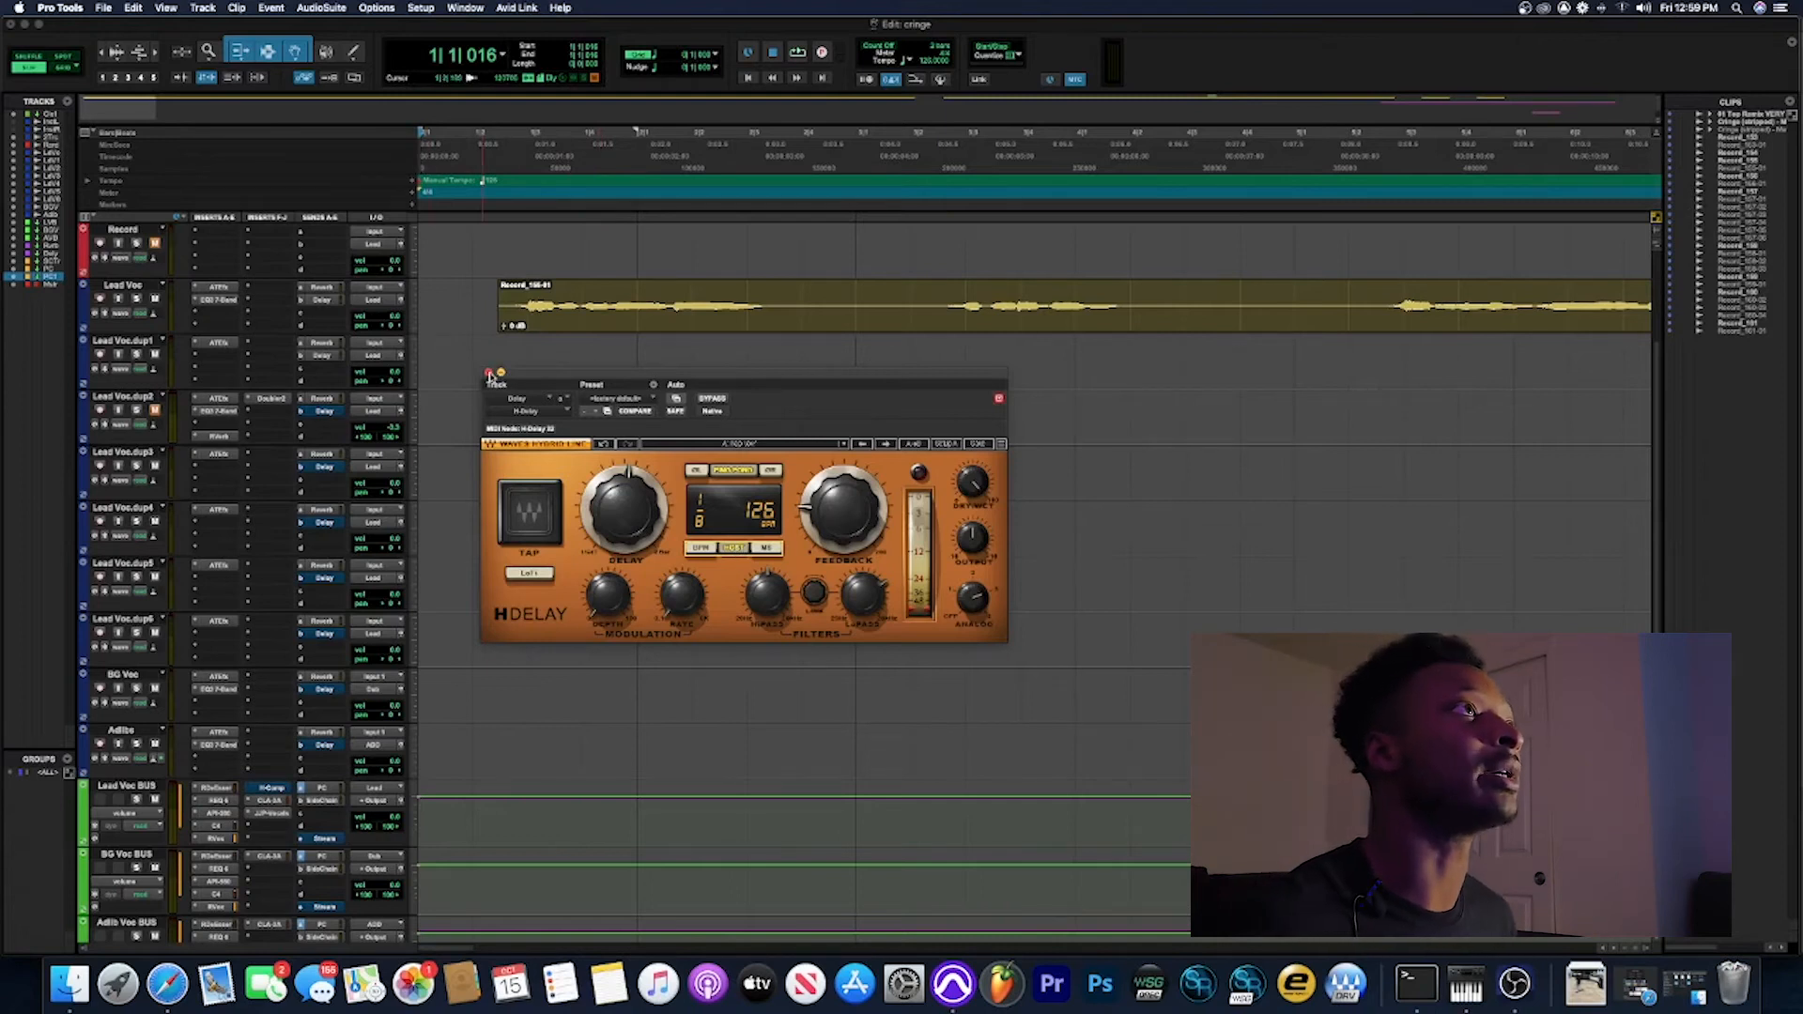
{"action": "left_click", "coordinate": [489, 373]}
{"action": "scroll", "coordinate": [702, 634], "scroll_direction": "up", "scroll_amount": 3}
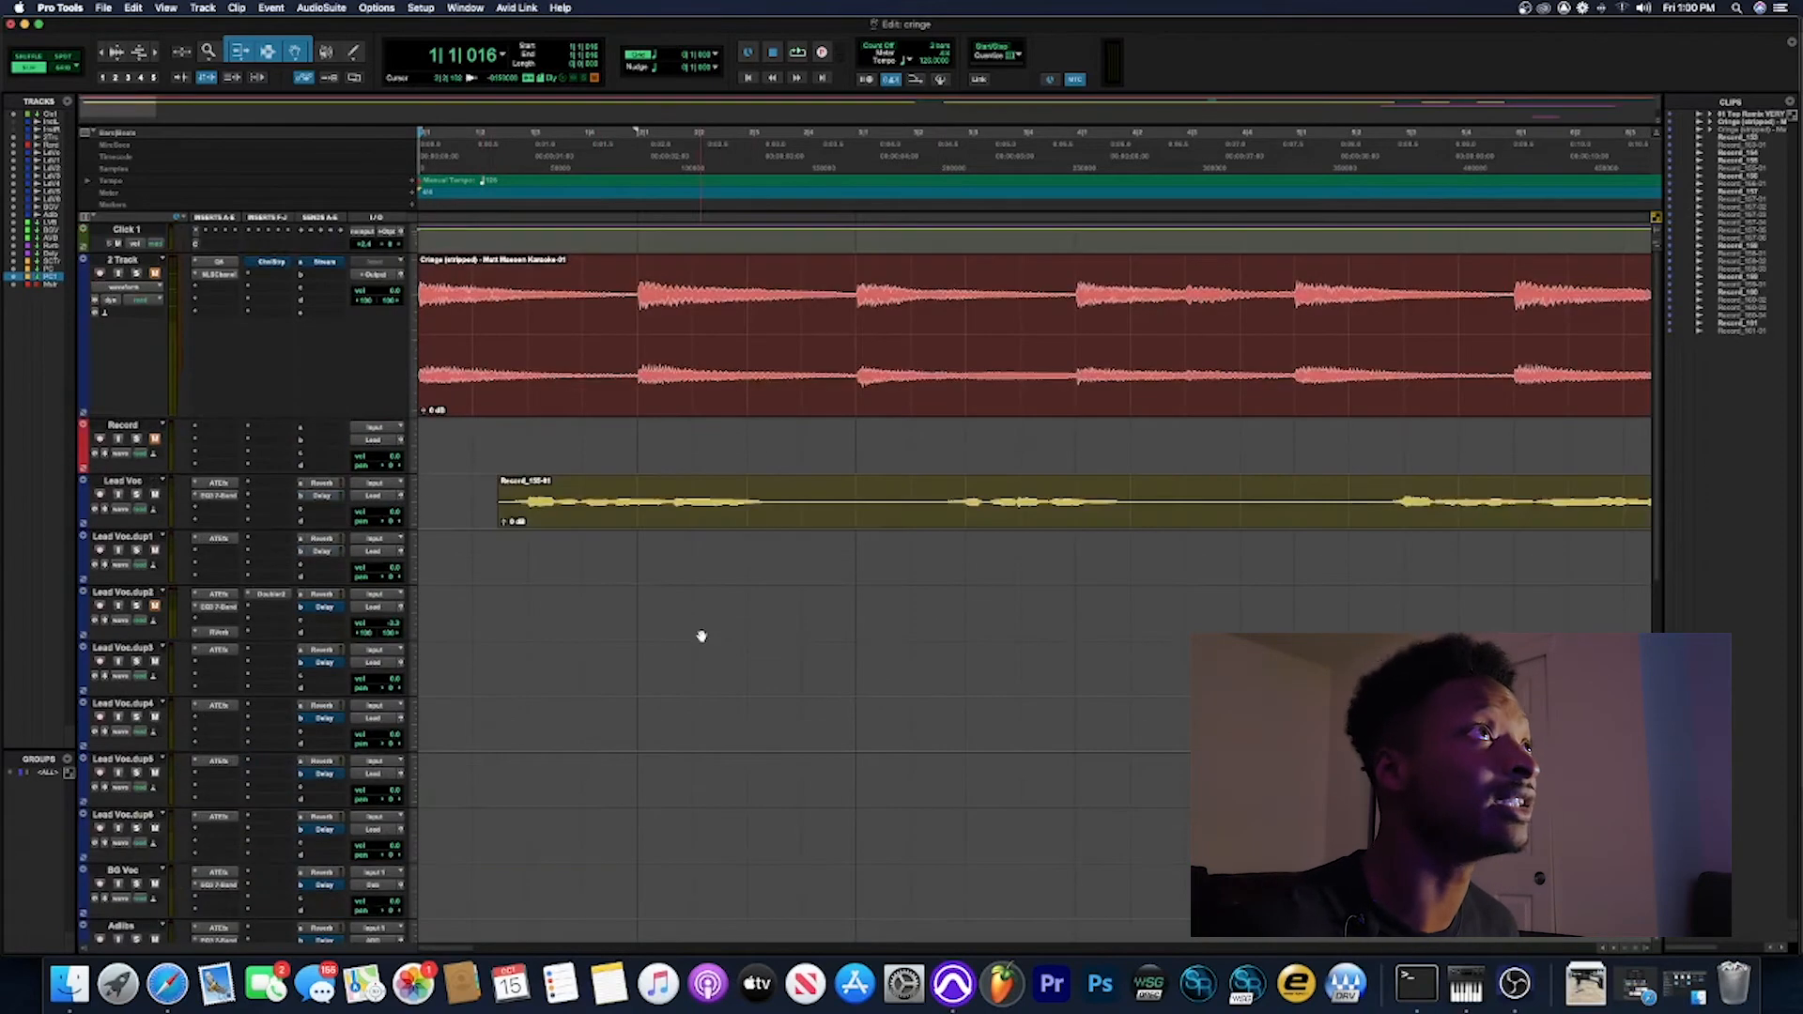
{"action": "scroll", "coordinate": [576, 663], "scroll_direction": "down", "scroll_amount": 1}
{"action": "scroll", "coordinate": [577, 664], "scroll_direction": "up", "scroll_amount": 1}
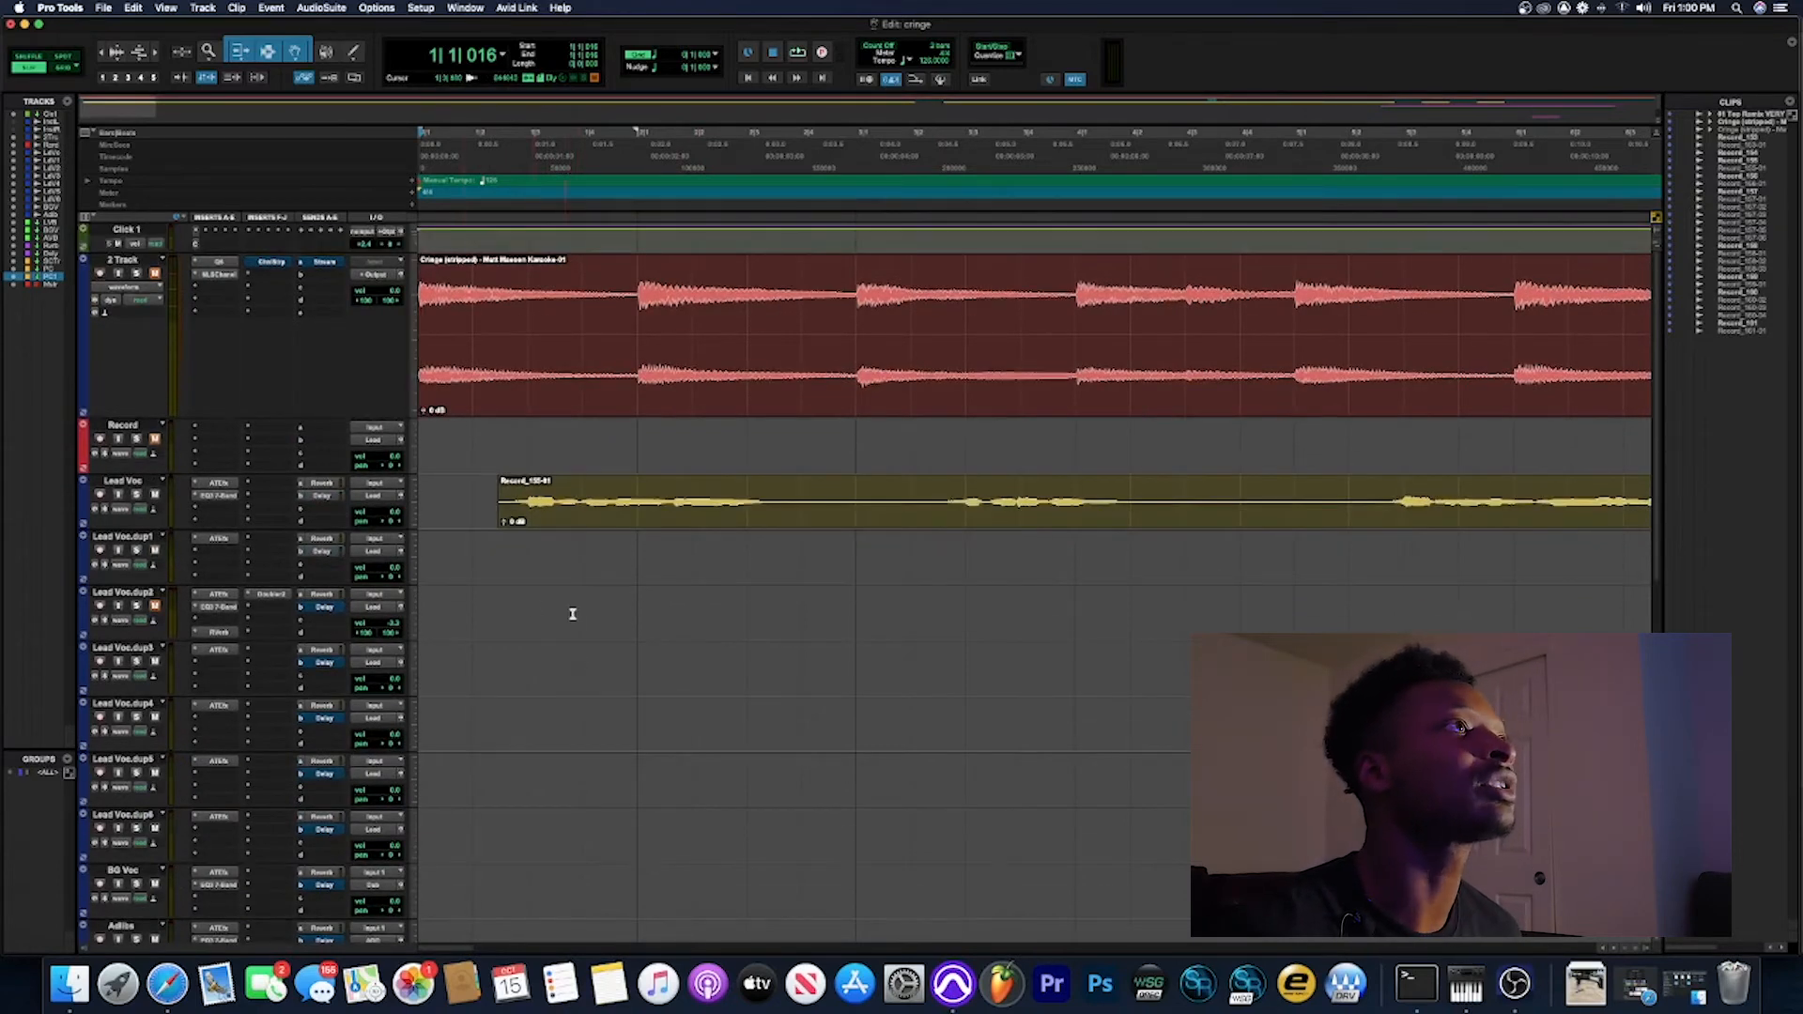
Step: Delete the empty tracks Lead Voc.dup1, Lead Voc.dup3 through Lead Voc.dup6, and Adlibs
{"action": "key", "text": "r"}
{"action": "key", "text": "r"}
{"action": "key", "text": "r"}
{"action": "key", "text": "r"}
{"action": "key", "text": "r"}
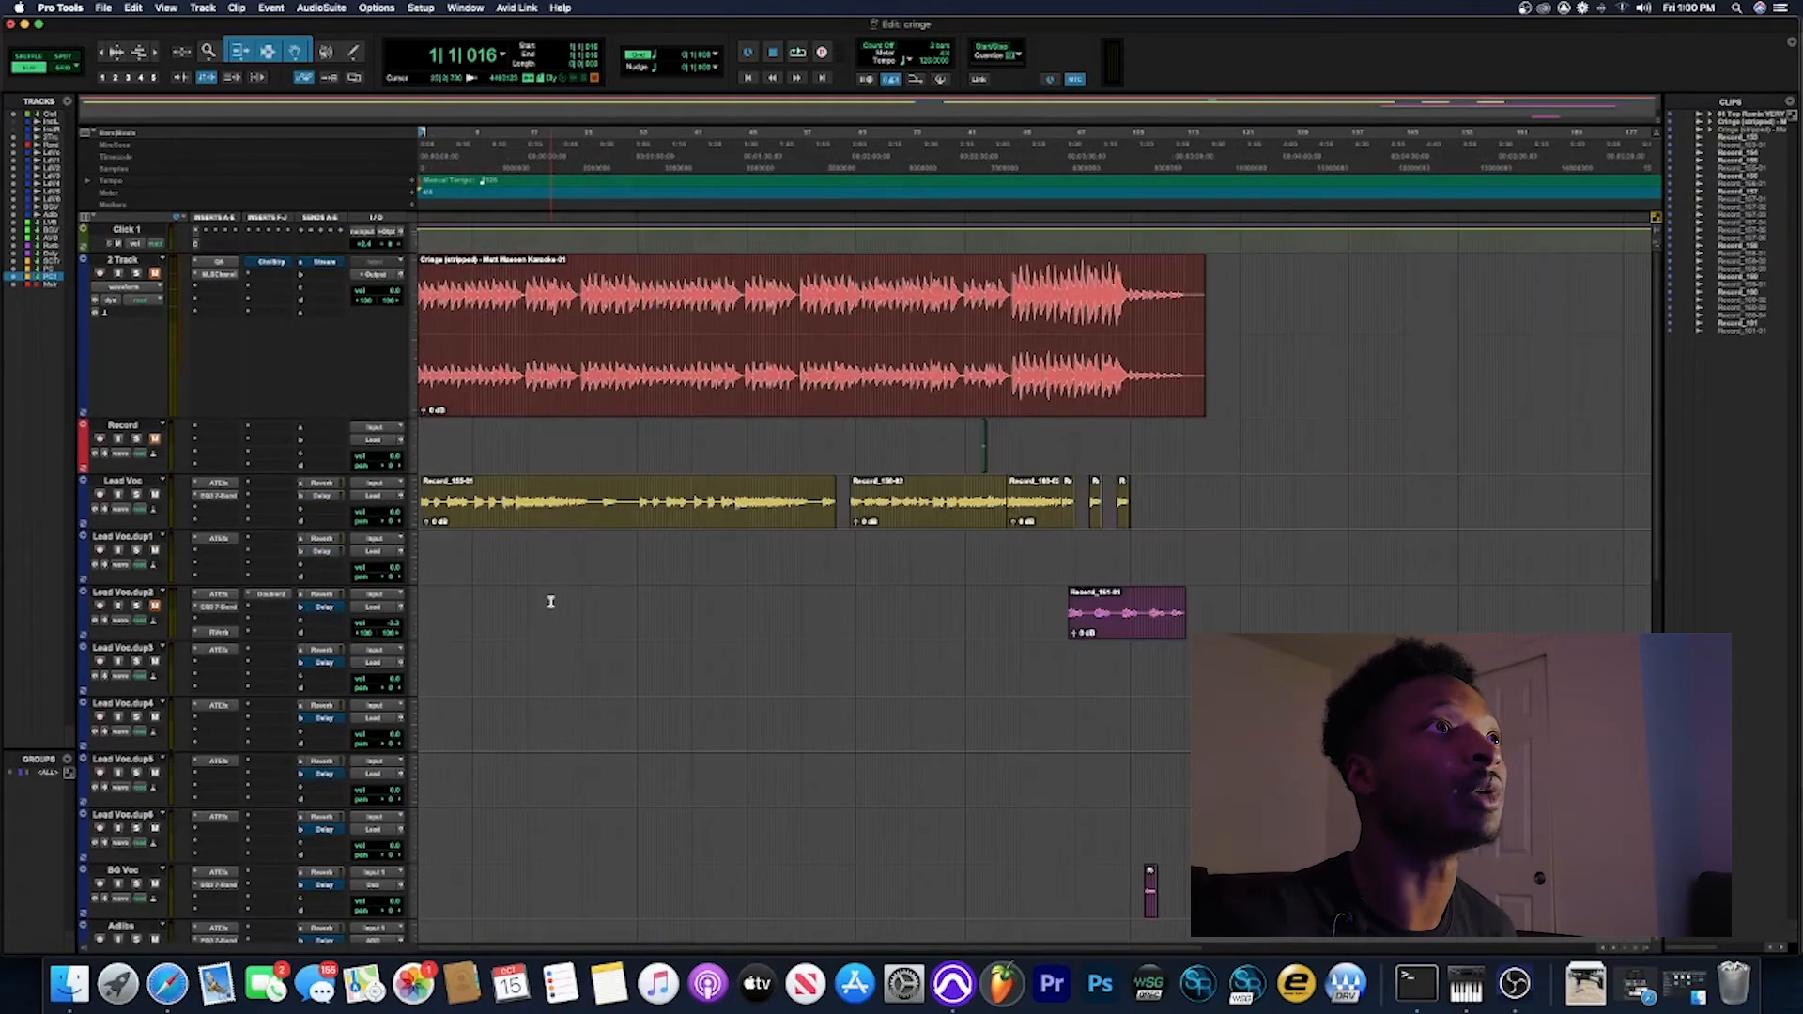
{"action": "scroll", "coordinate": [824, 616], "scroll_direction": "down", "scroll_amount": 2}
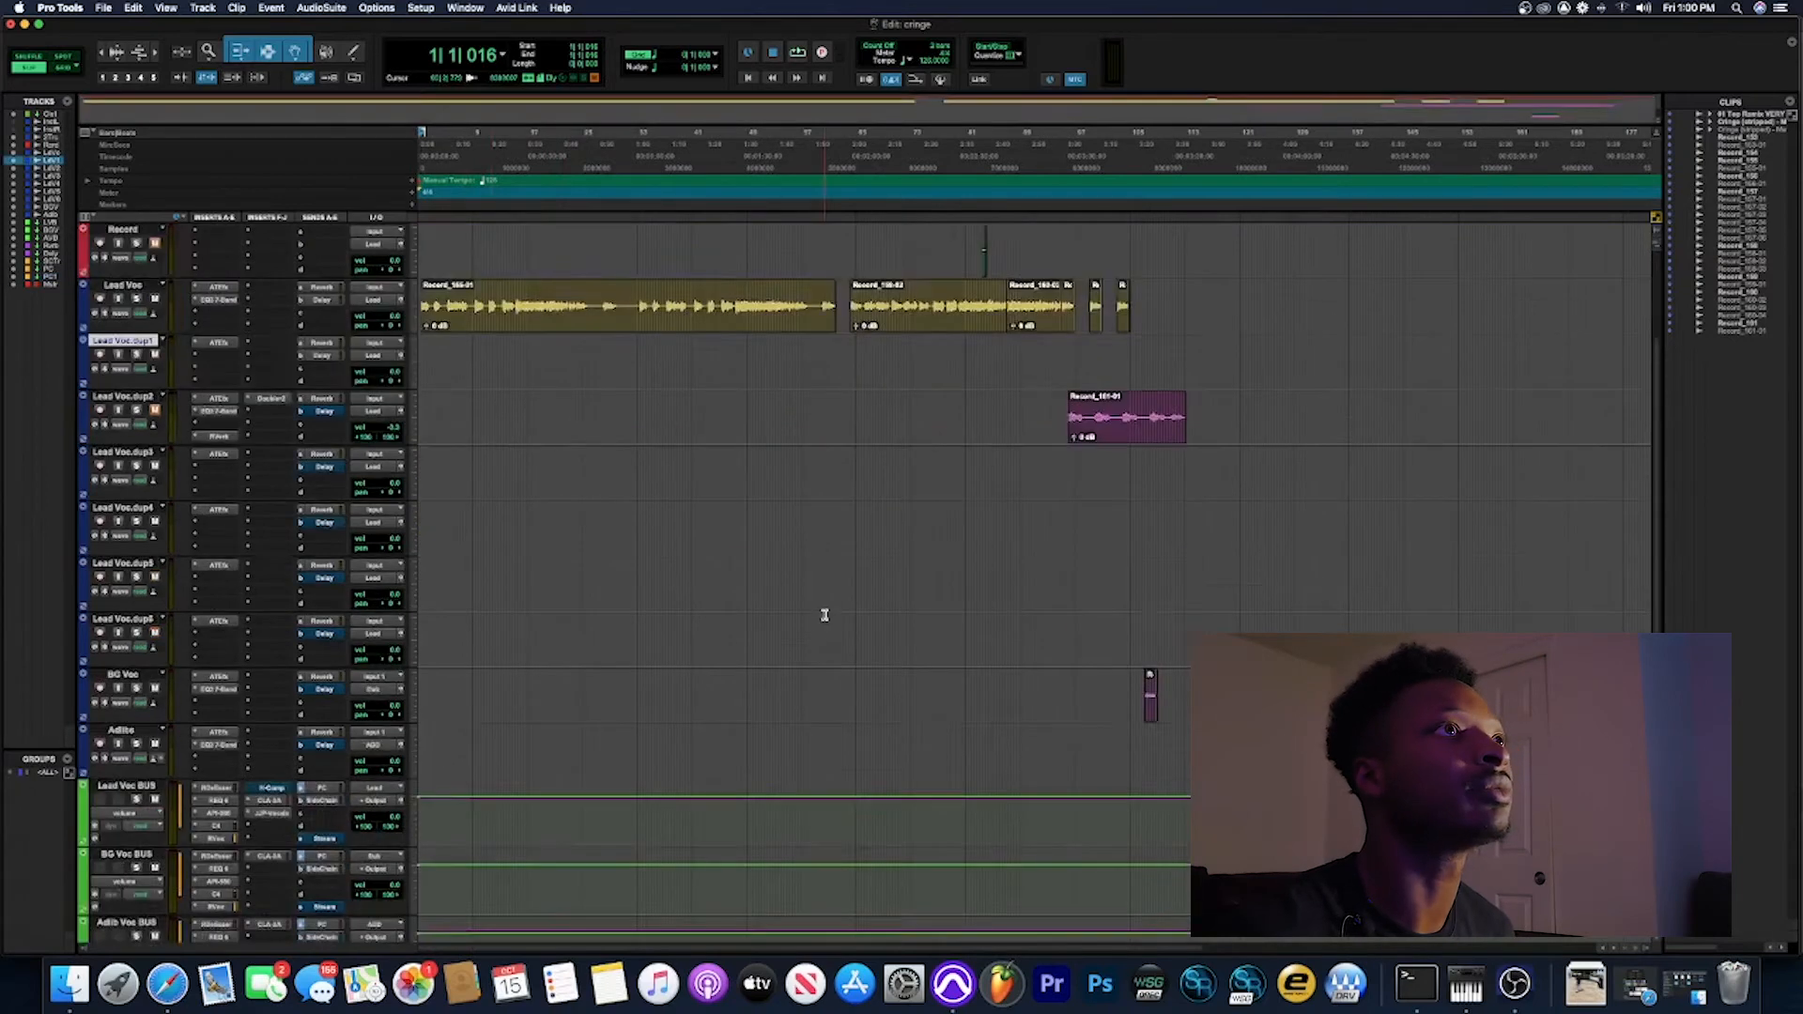
{"action": "left_click", "coordinate": [124, 452], "text": "super"}
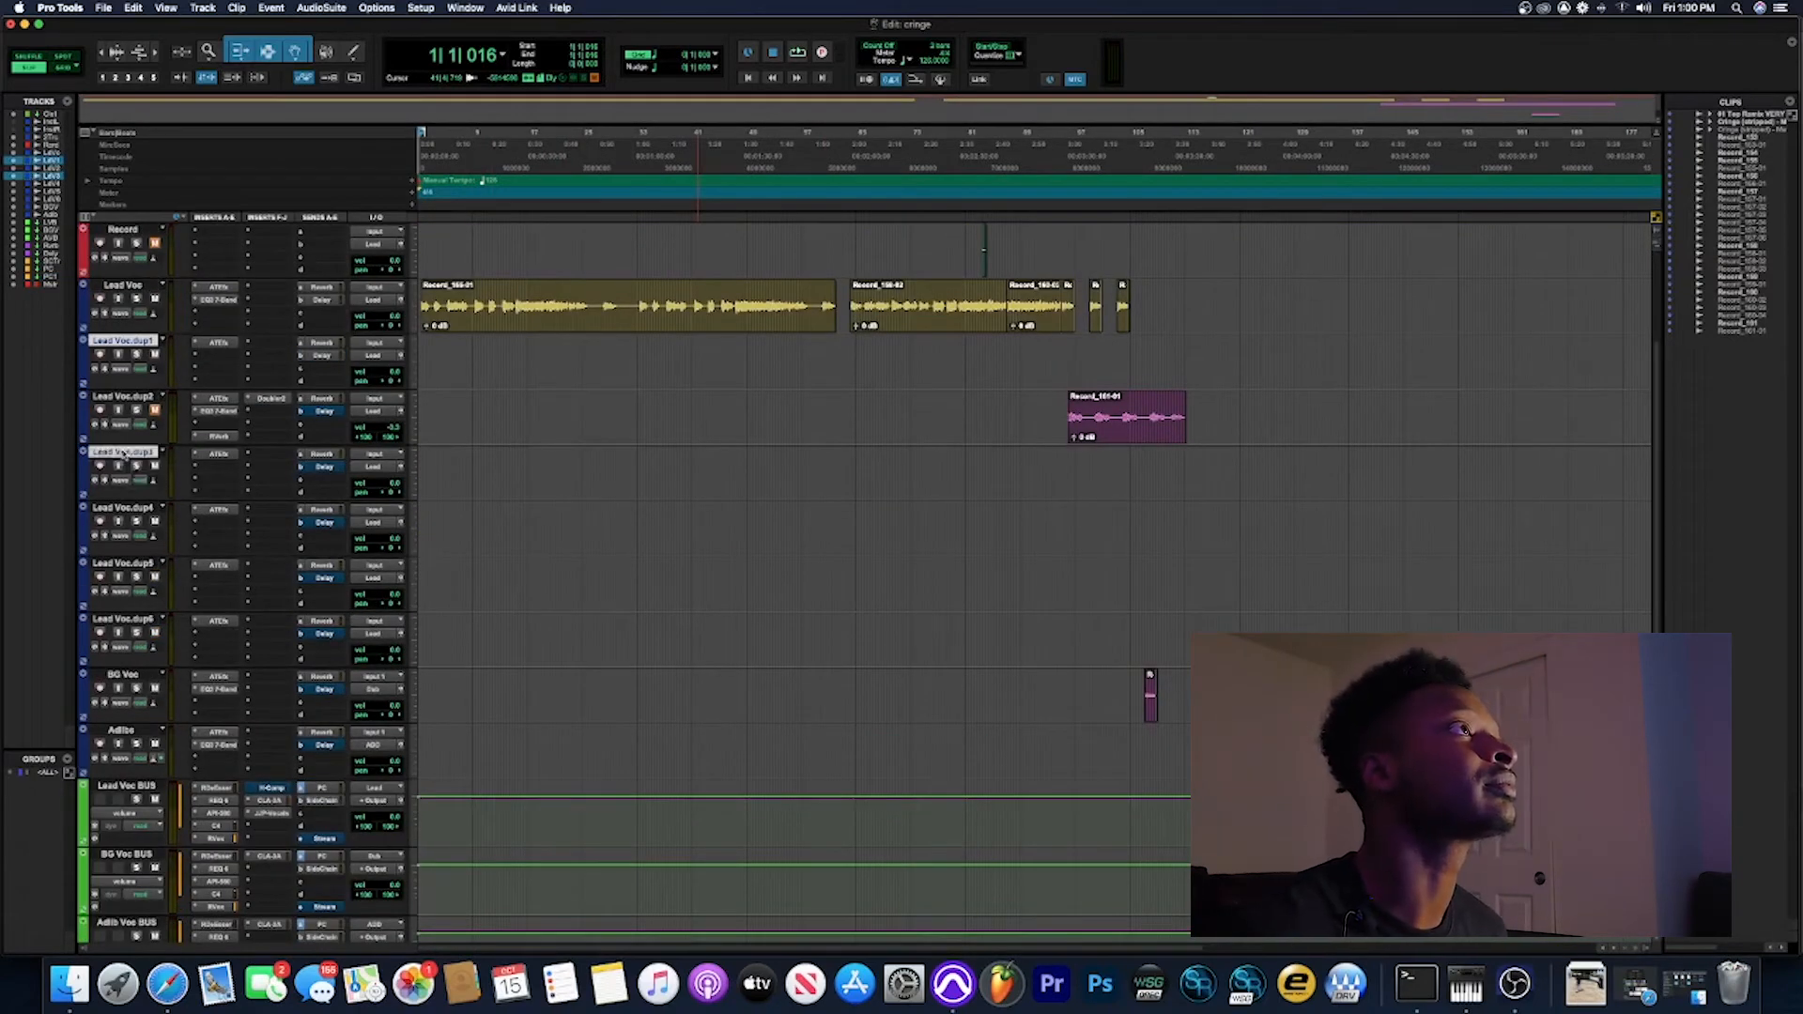
{"action": "left_click", "coordinate": [137, 510], "text": "super"}
{"action": "left_click", "coordinate": [131, 565], "text": "super"}
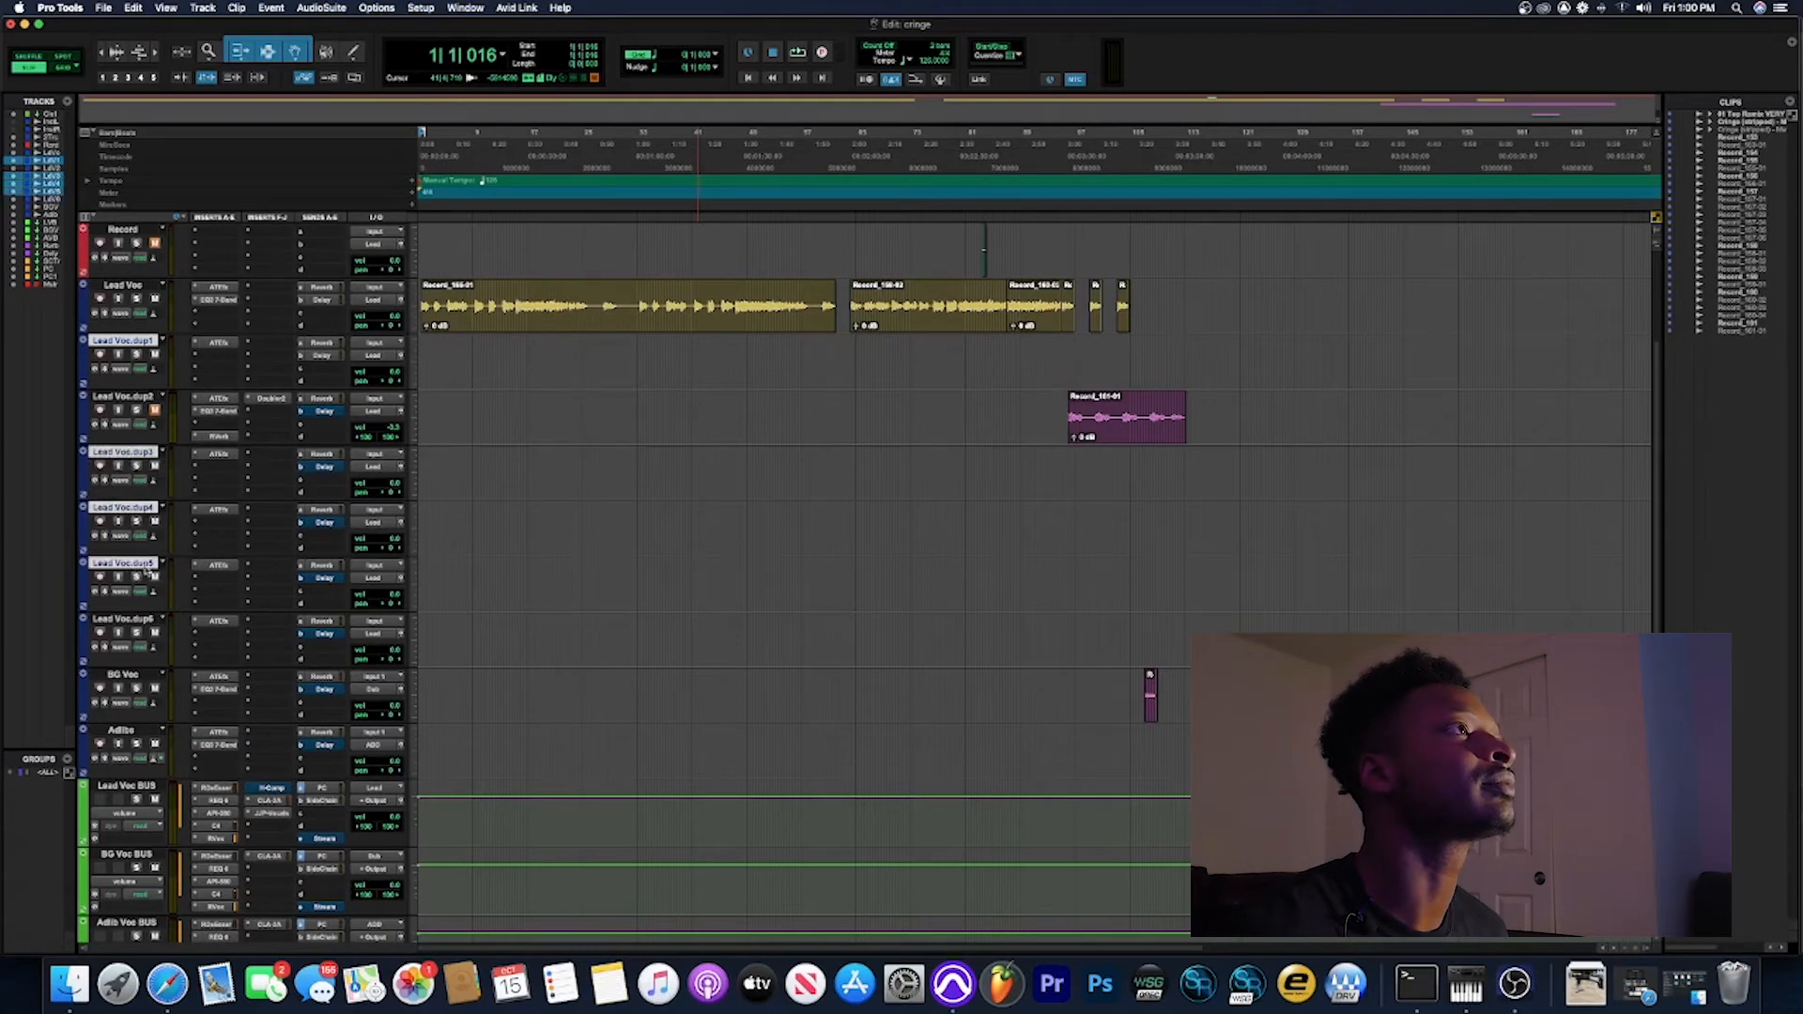
{"action": "left_click", "coordinate": [122, 621], "text": "super"}
{"action": "left_click", "coordinate": [121, 731], "text": "super"}
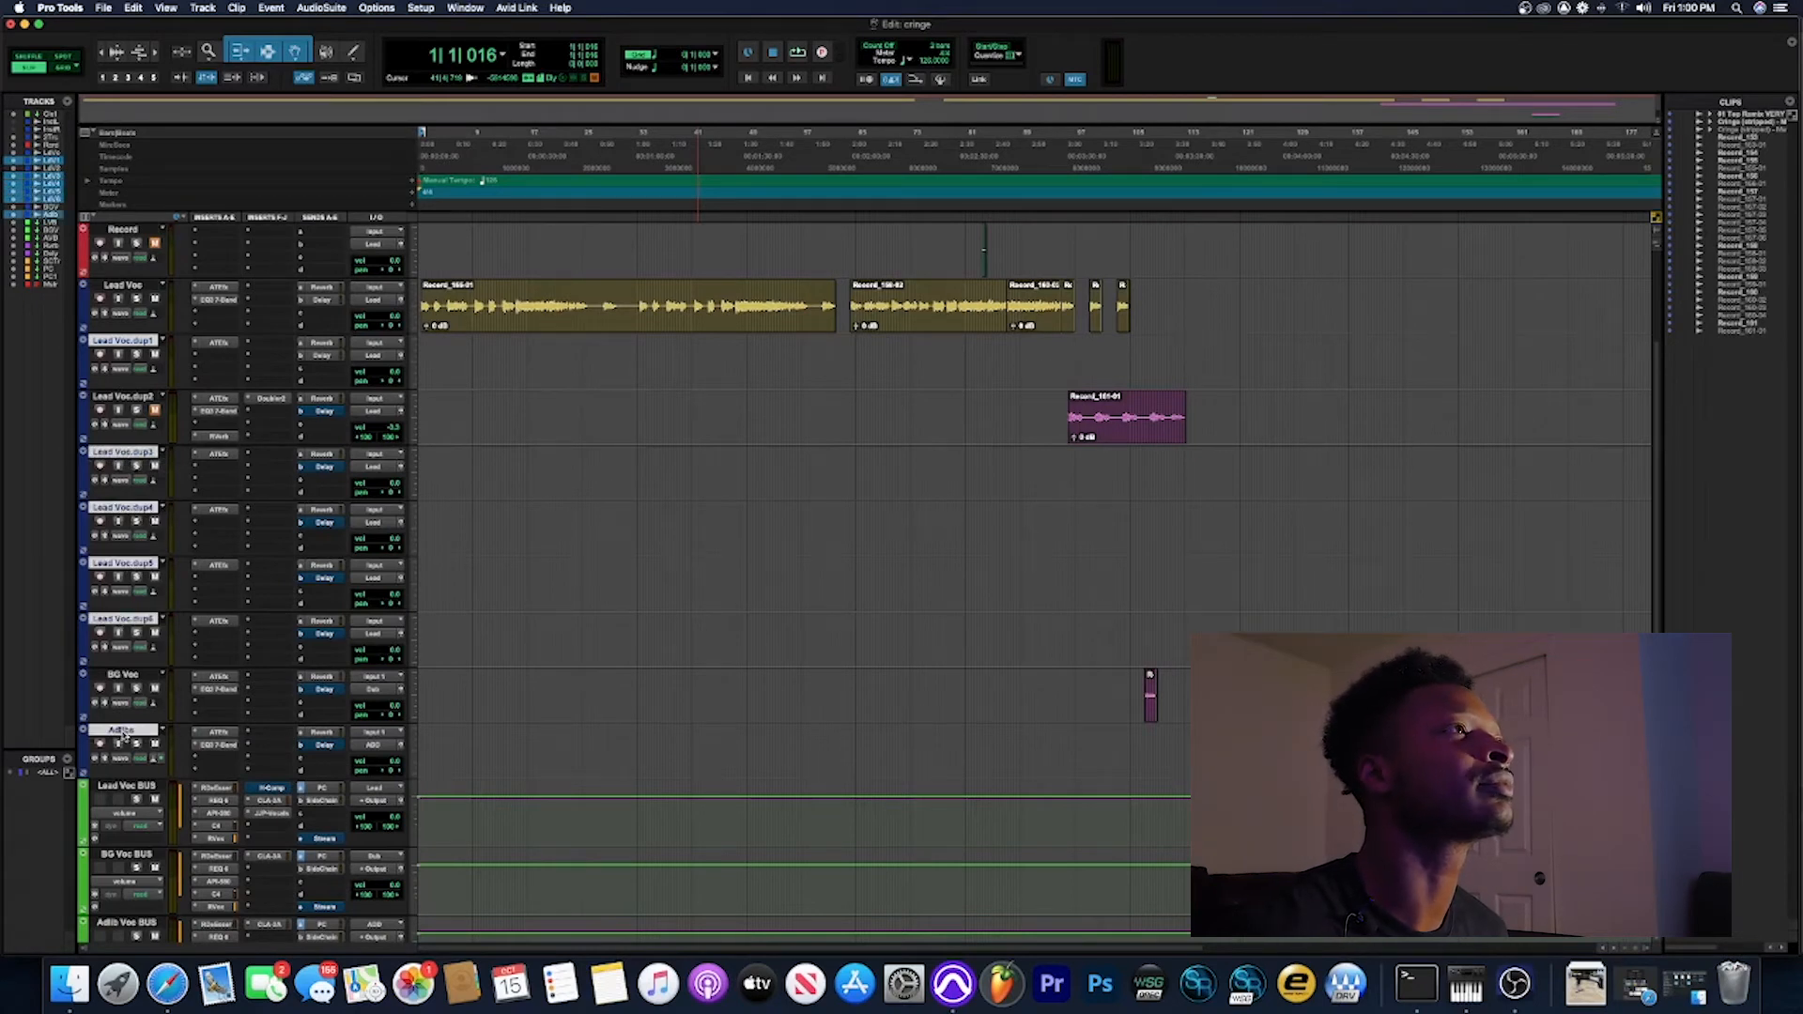
{"action": "right_click", "coordinate": [138, 344]}
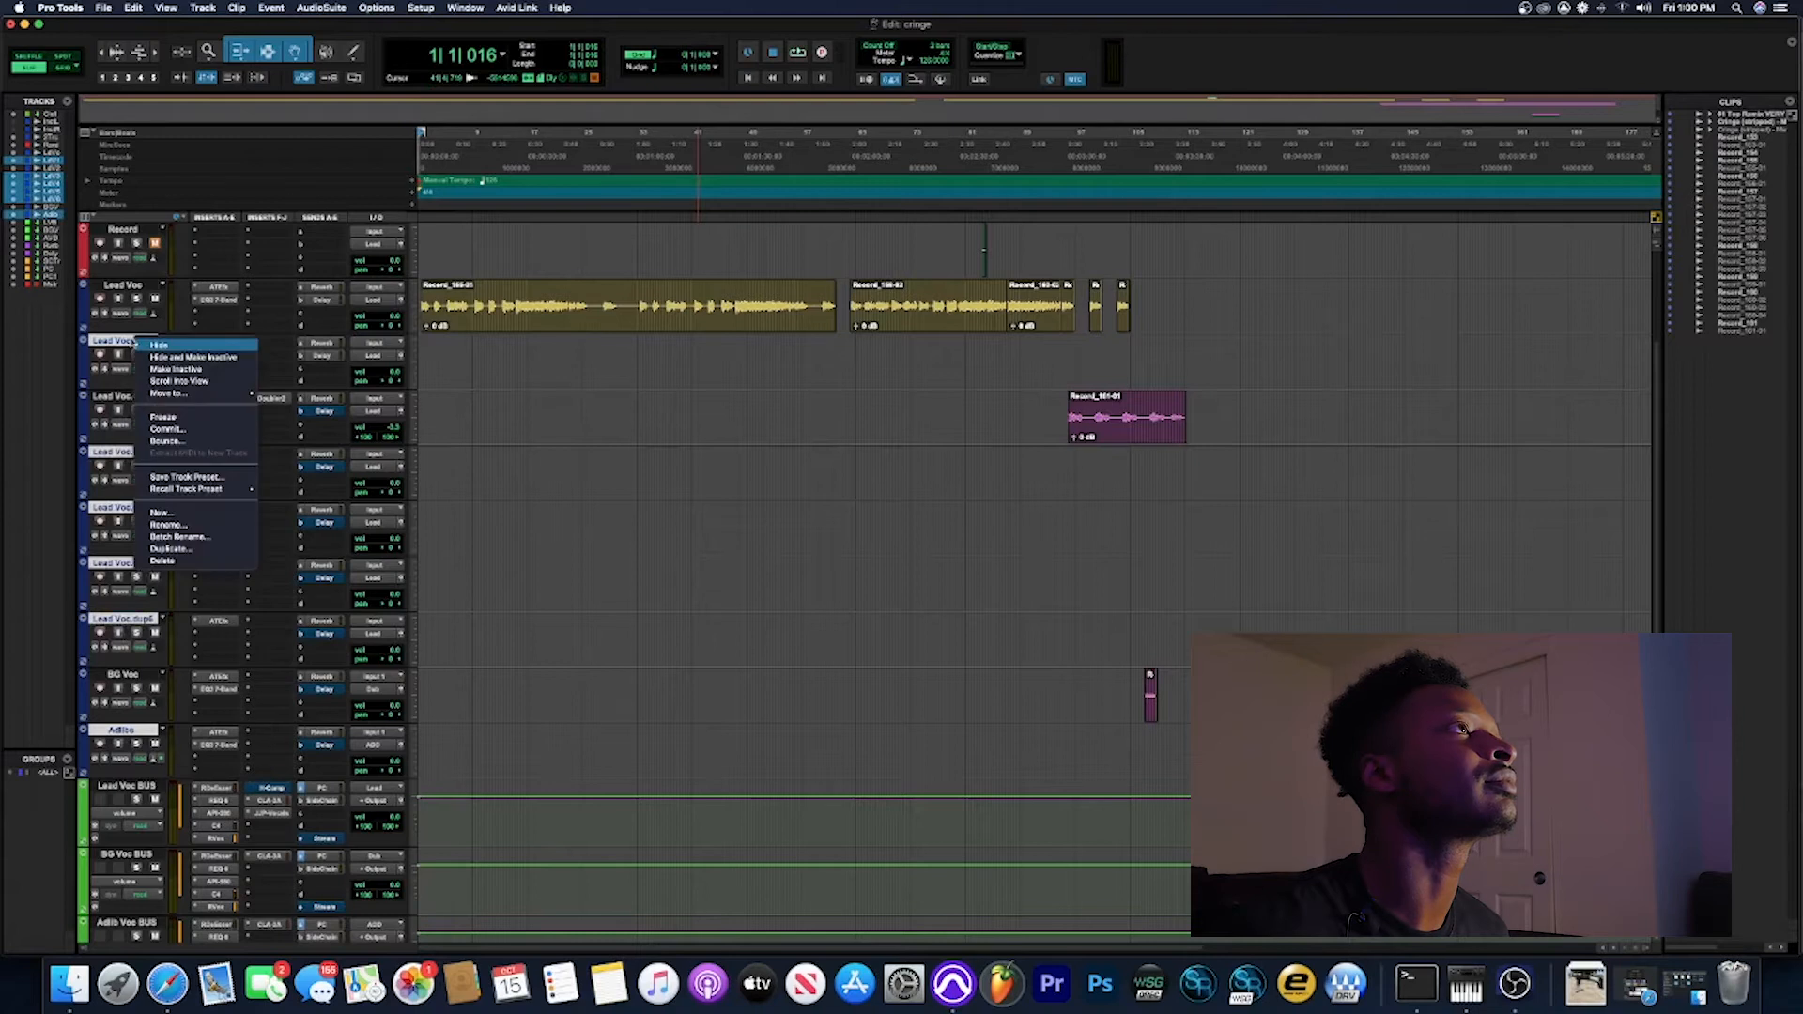
{"action": "left_click", "coordinate": [189, 561]}
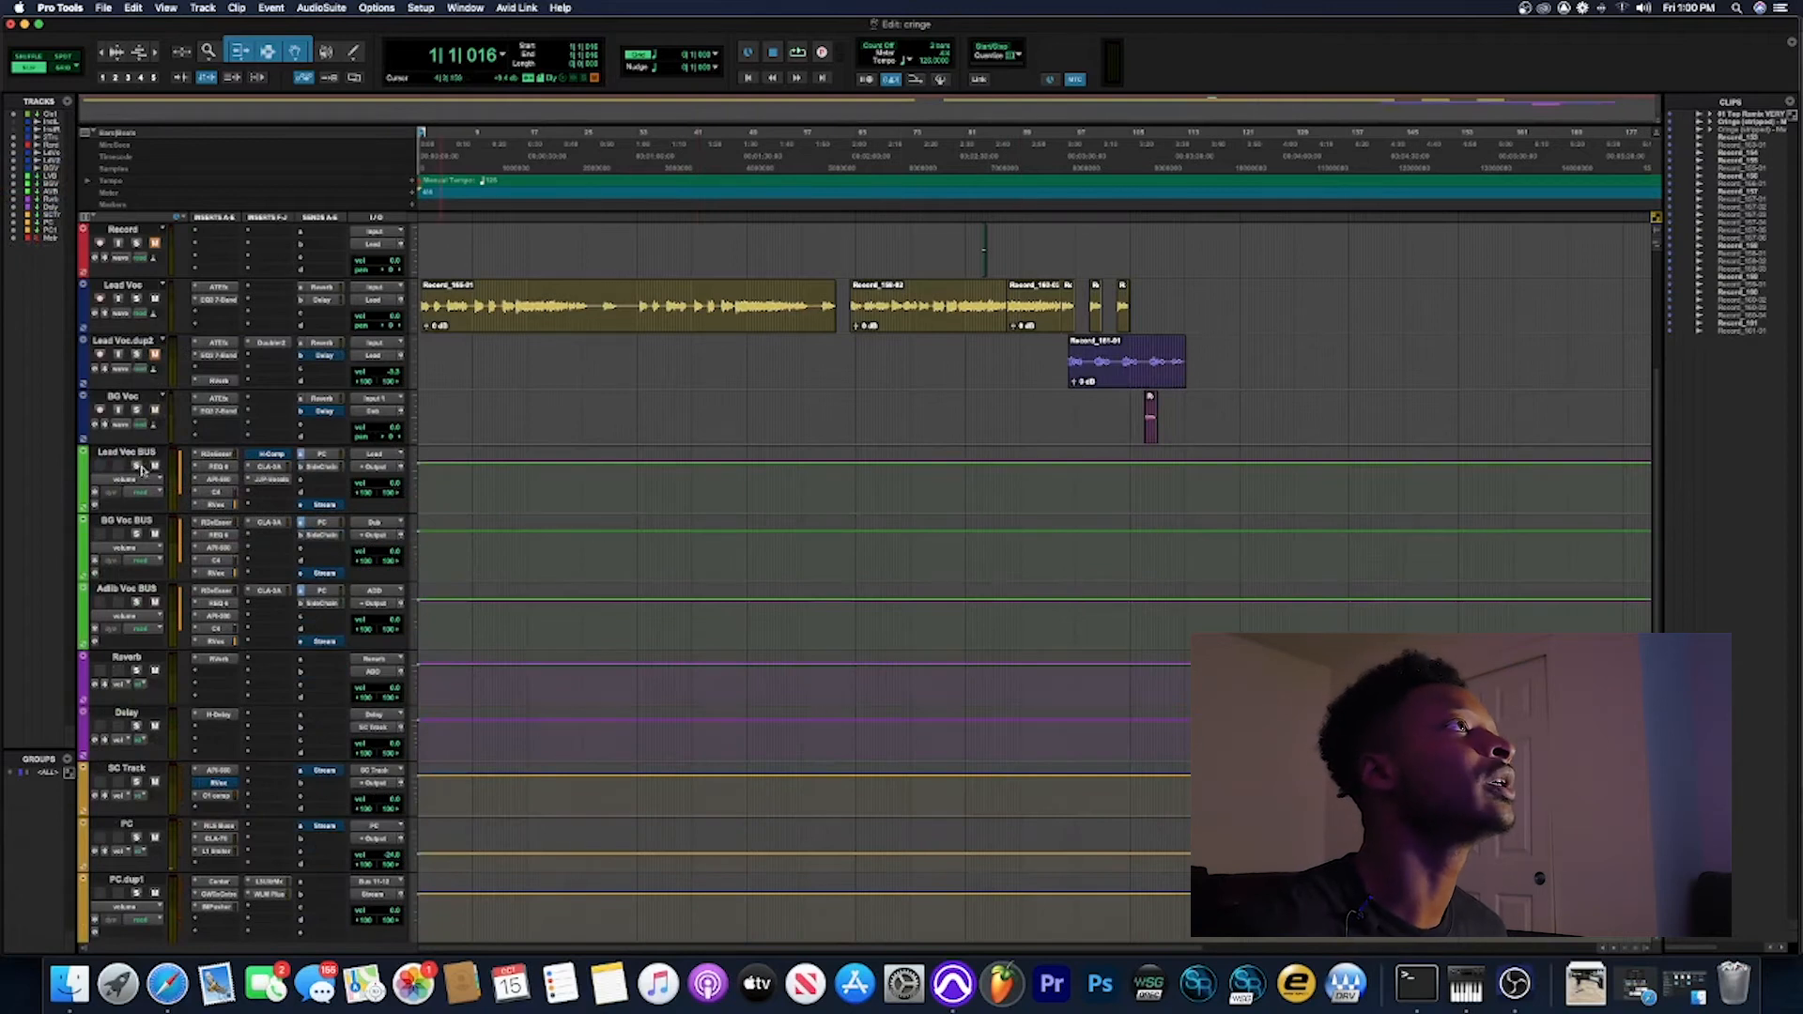
Step: Hide the Record, Lead Voc.dup2, BG Voc, Lead Voc BUS, BG Voc BUS, Adlib Voc BUS, PC, PC.dup1 and Master tracks
{"action": "scroll", "coordinate": [576, 425], "scroll_direction": "up", "scroll_amount": 5}
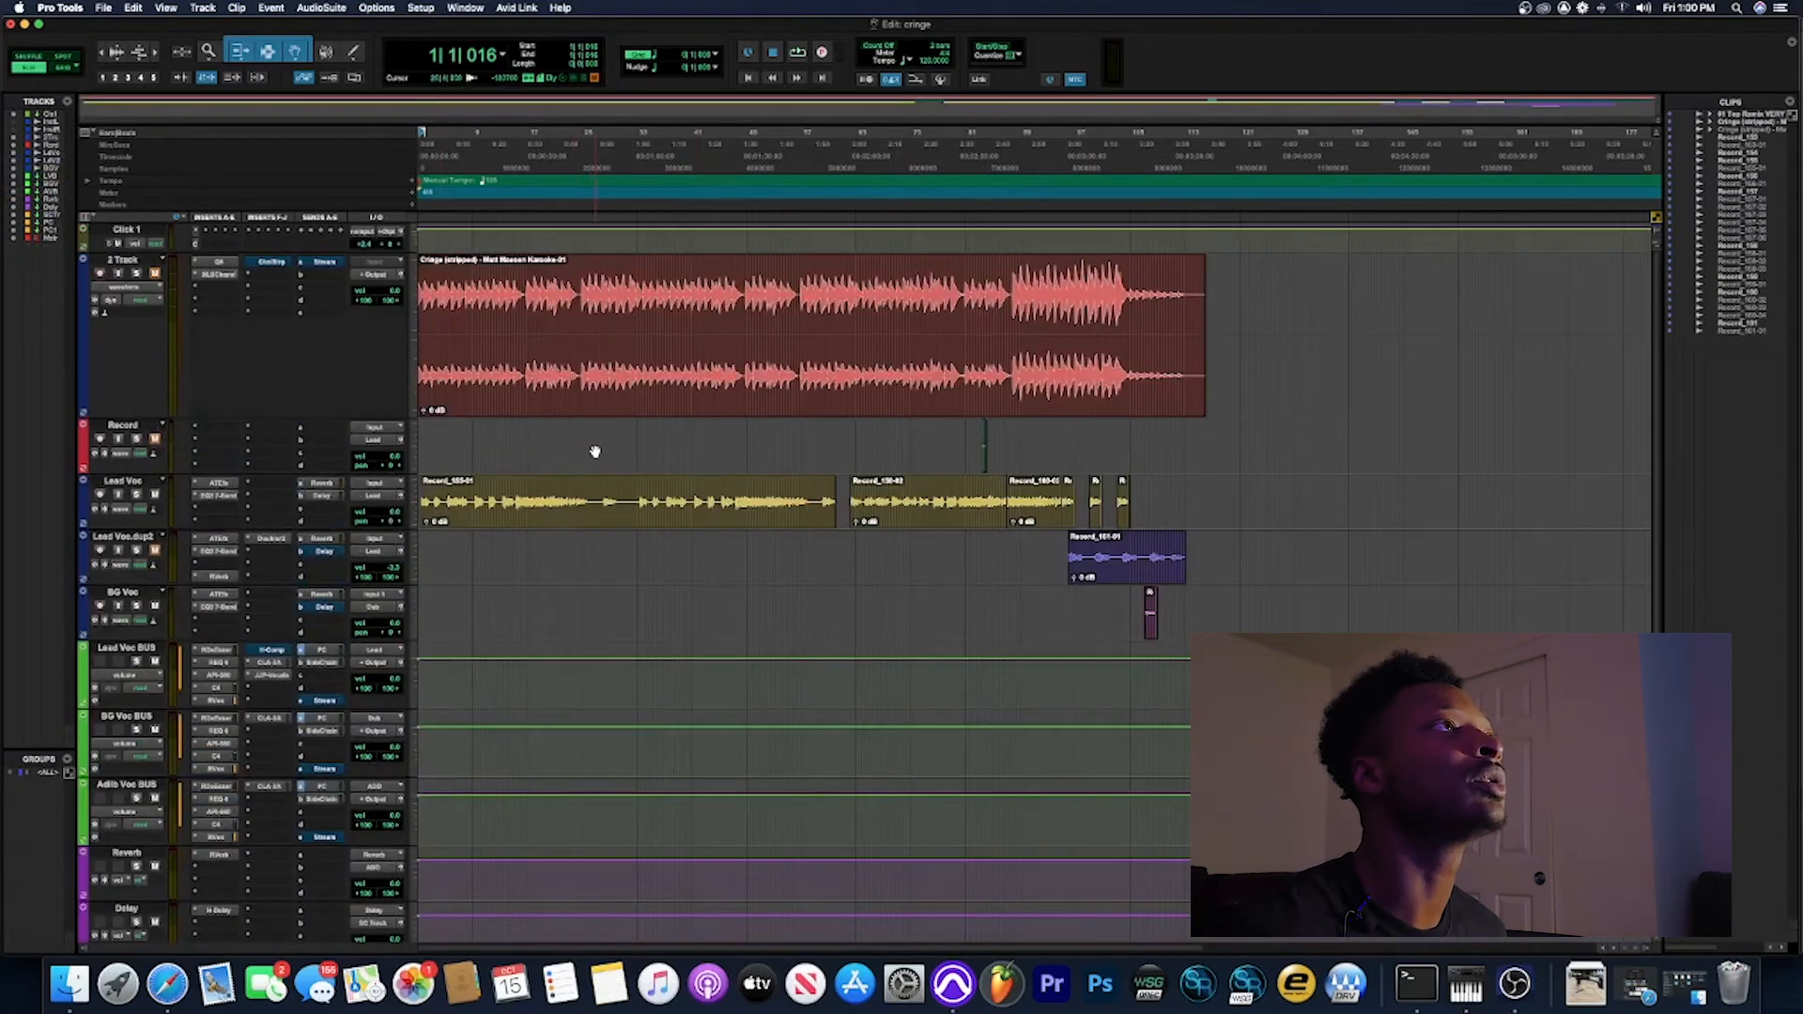
{"action": "left_click", "coordinate": [124, 426]}
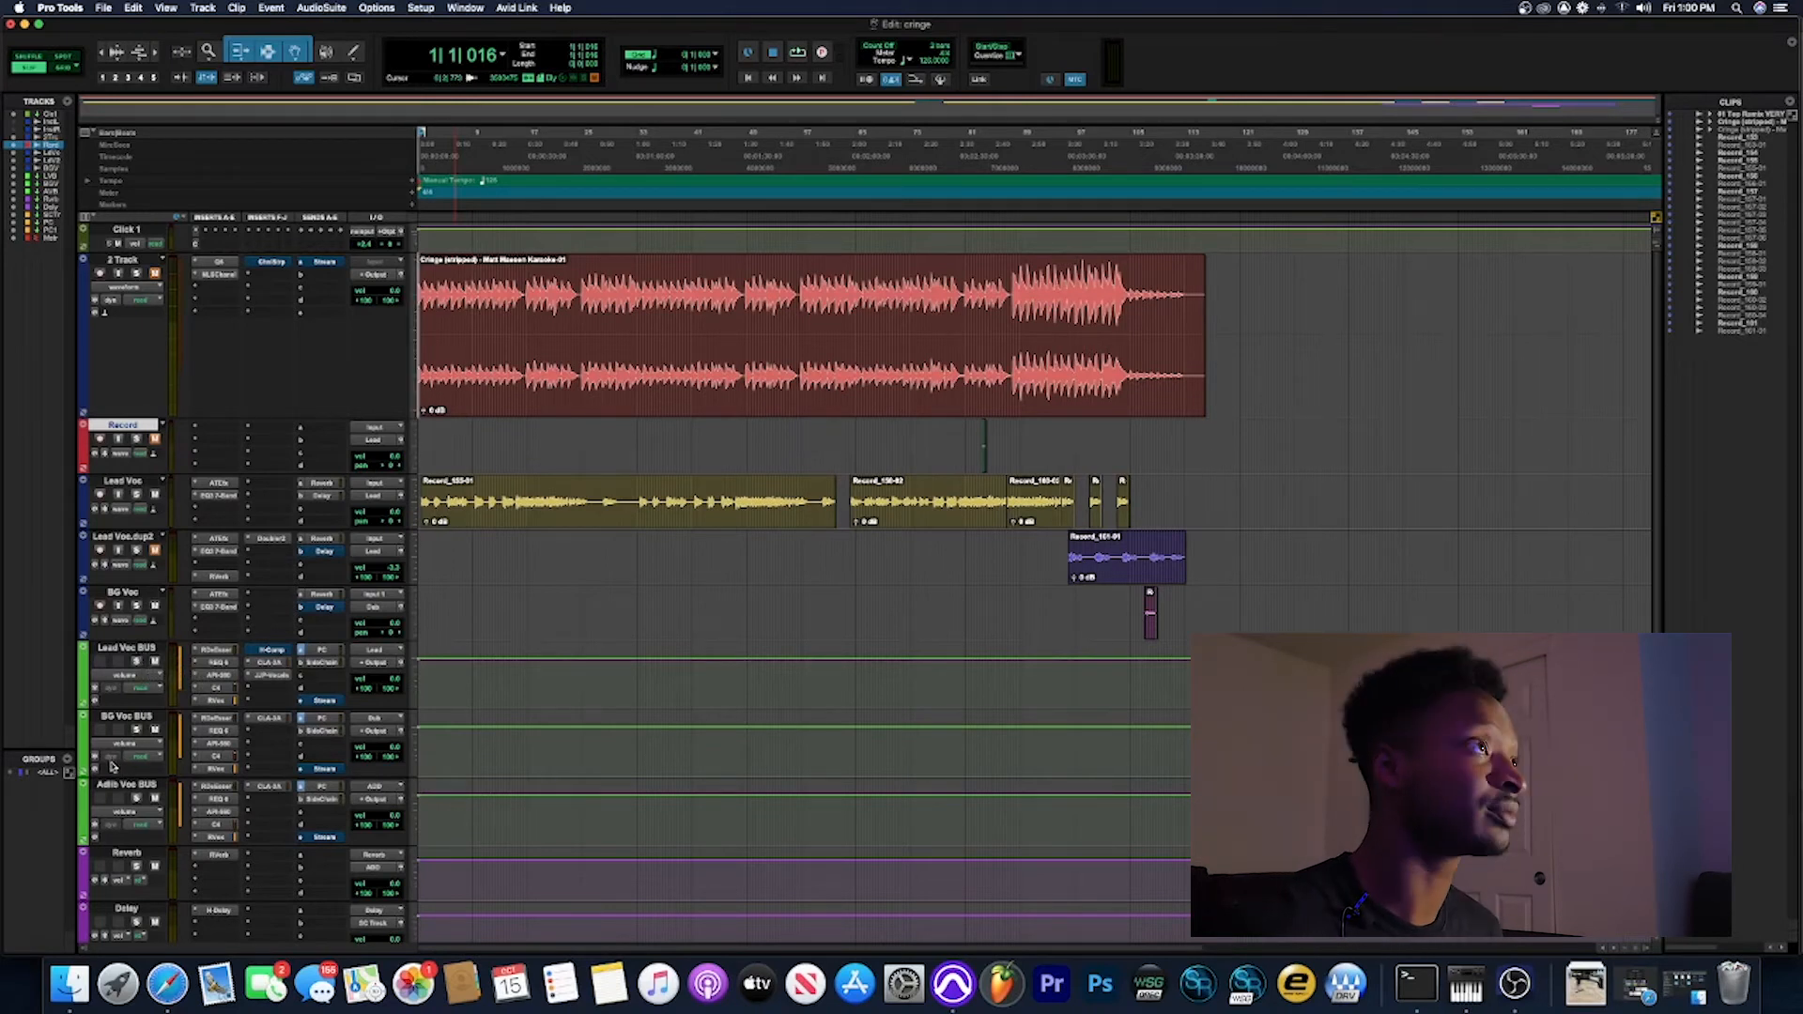
{"action": "left_click", "coordinate": [136, 538], "text": "super"}
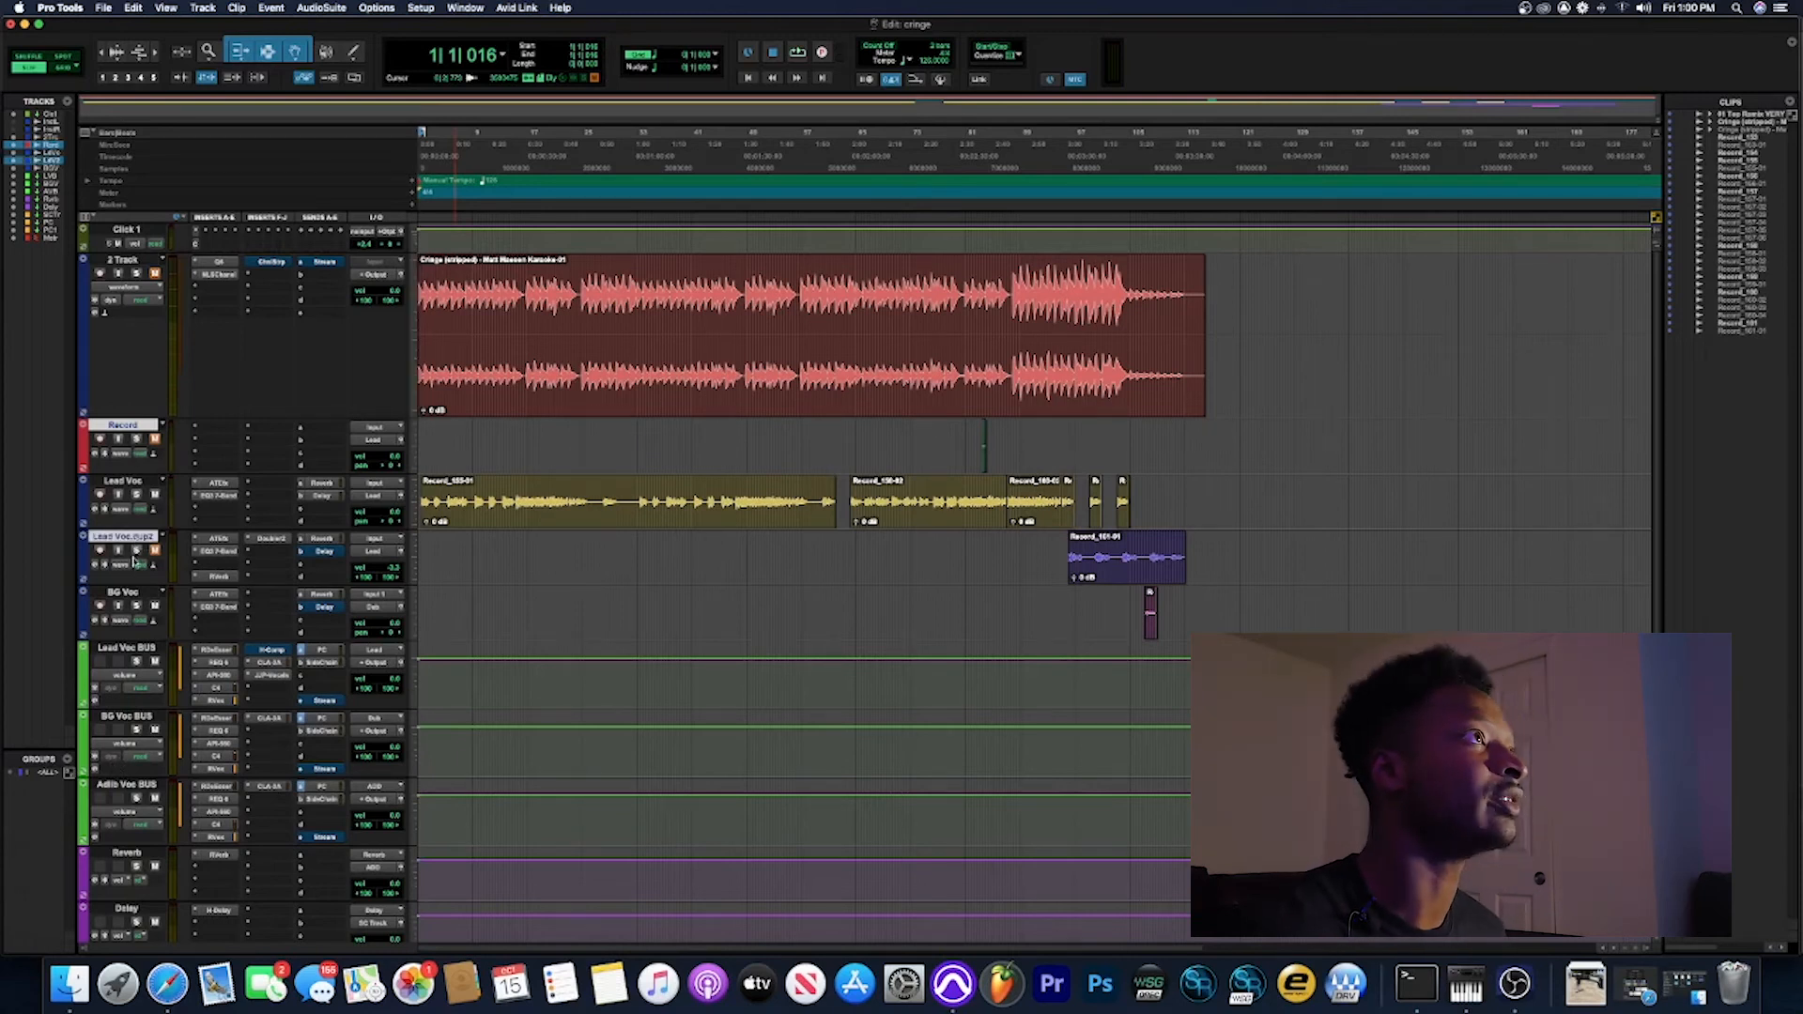
{"action": "left_click", "coordinate": [137, 594], "text": "super"}
{"action": "left_click", "coordinate": [141, 649], "text": "super"}
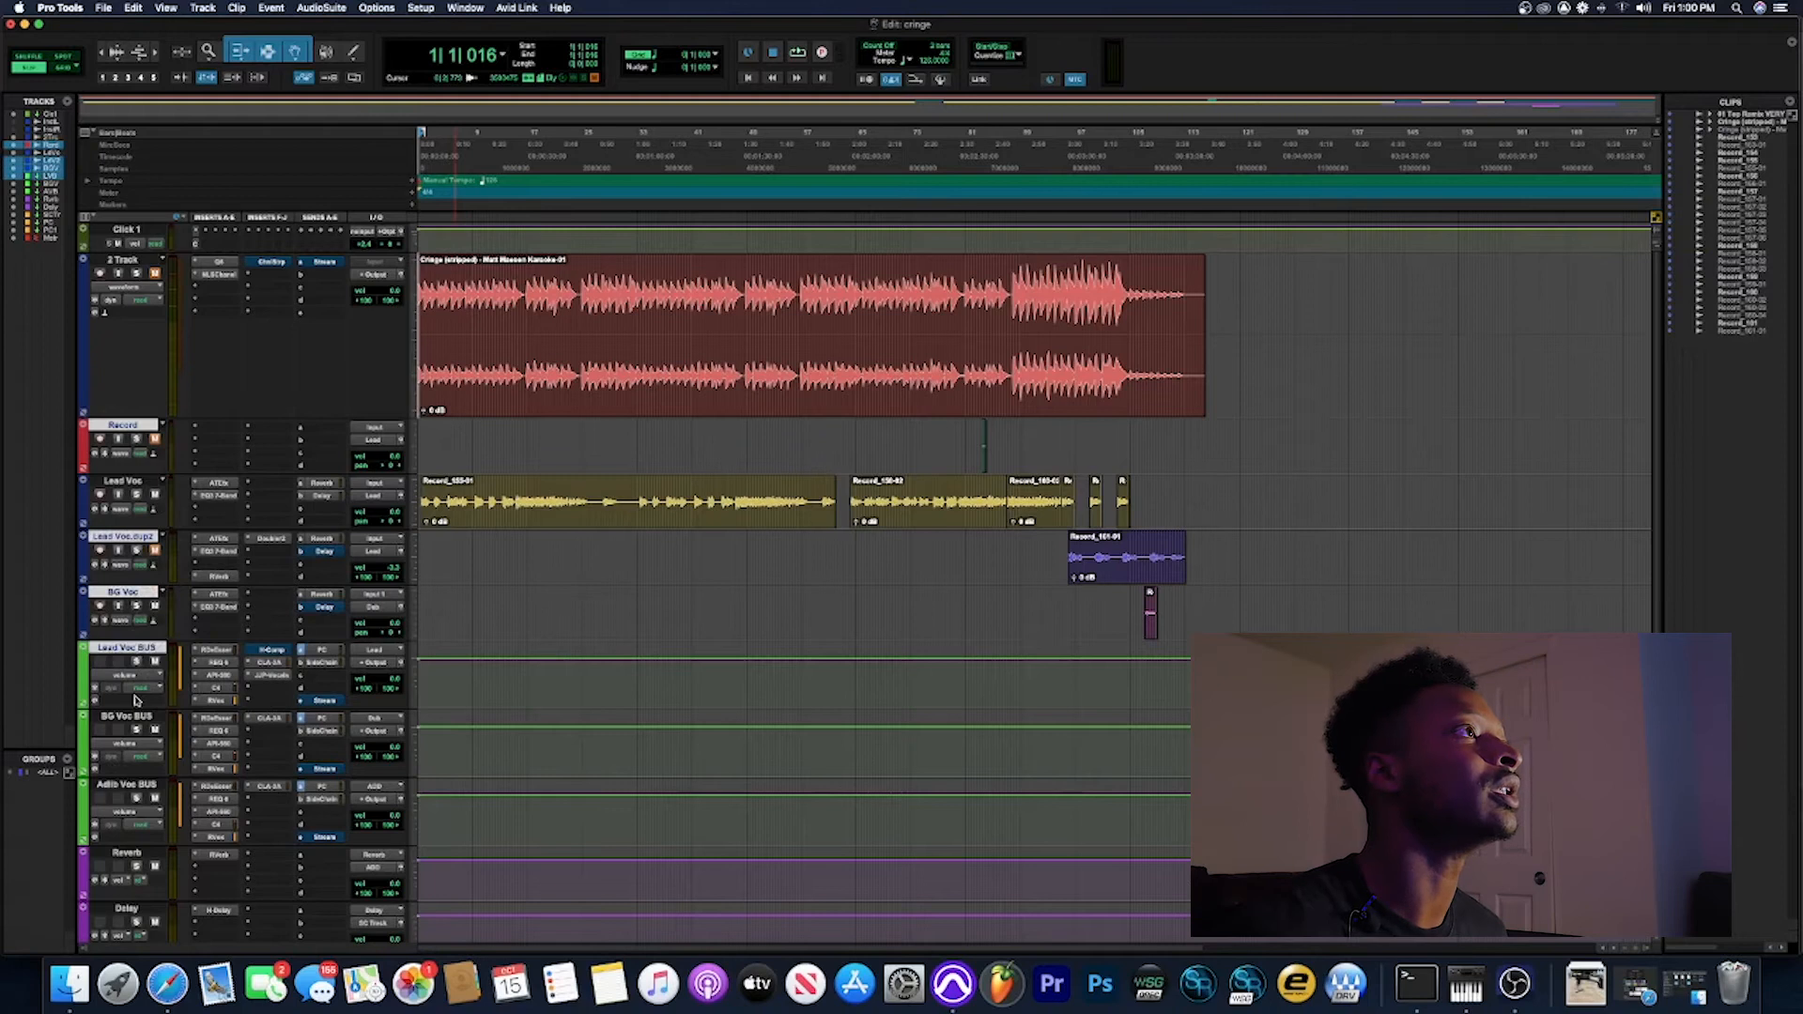
{"action": "left_click", "coordinate": [136, 717], "text": "super"}
{"action": "left_click", "coordinate": [120, 786], "text": "super"}
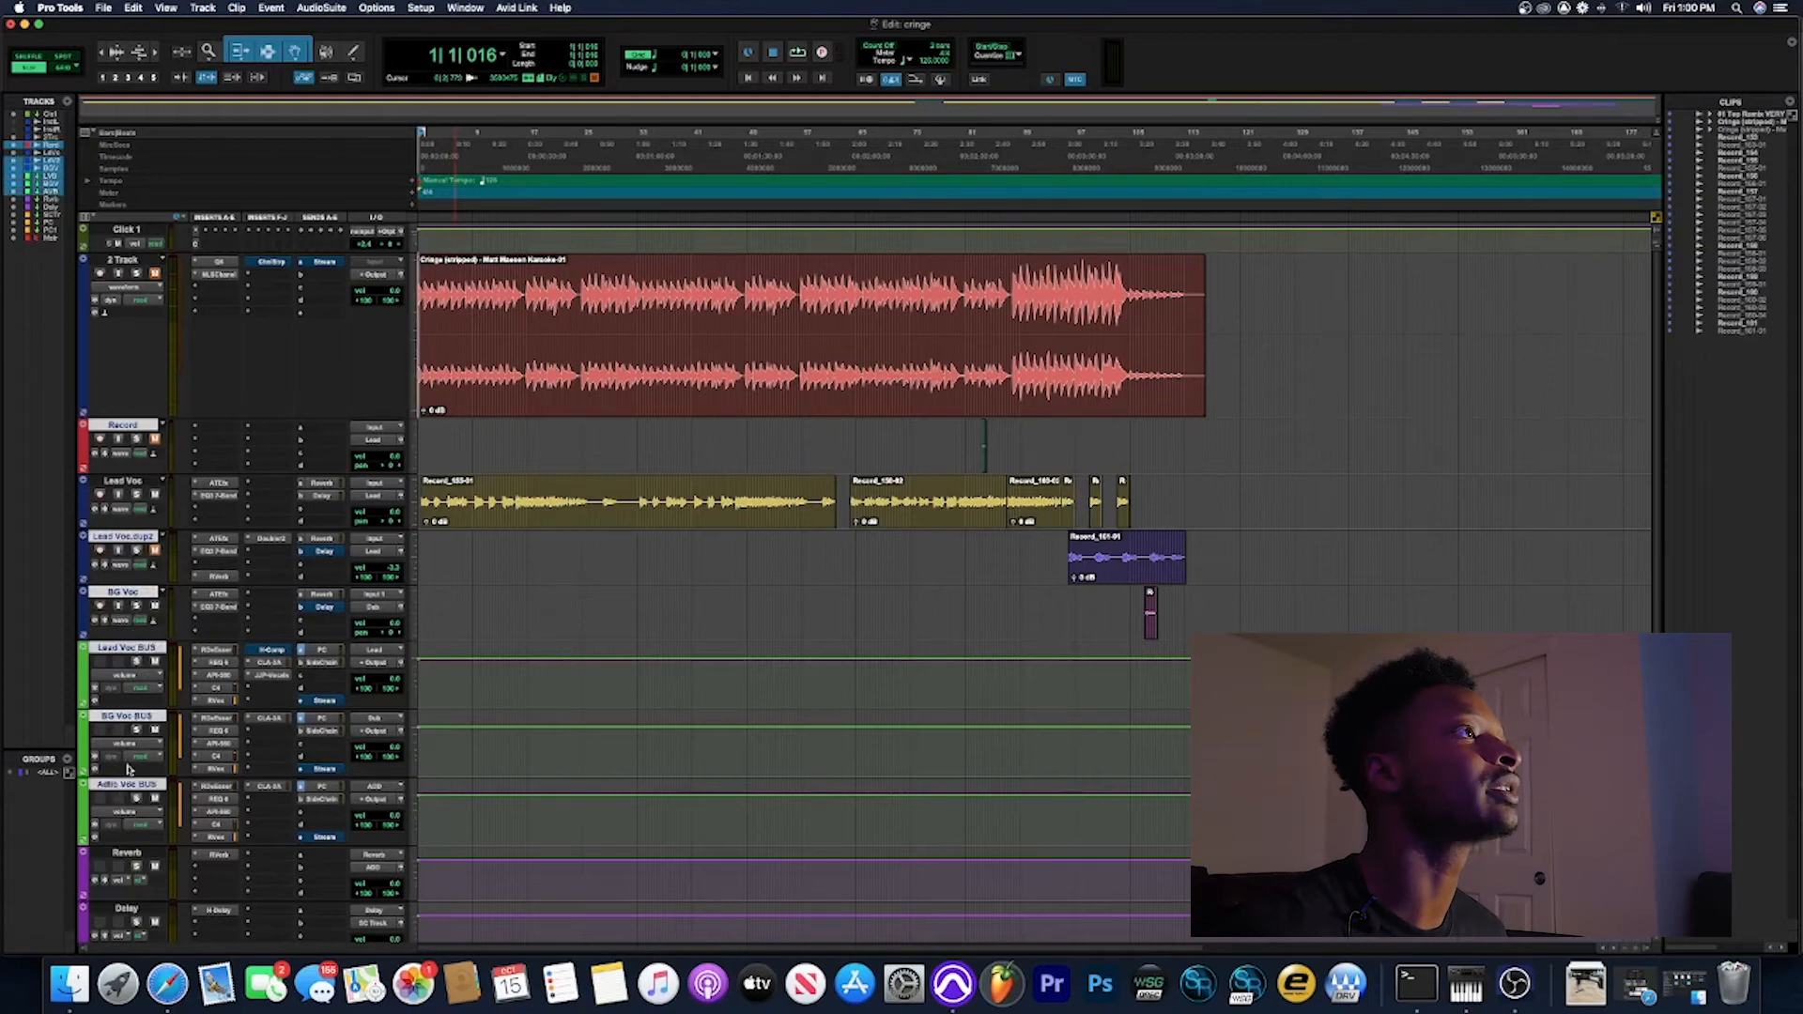
{"action": "scroll", "coordinate": [146, 533], "scroll_direction": "down", "scroll_amount": 5}
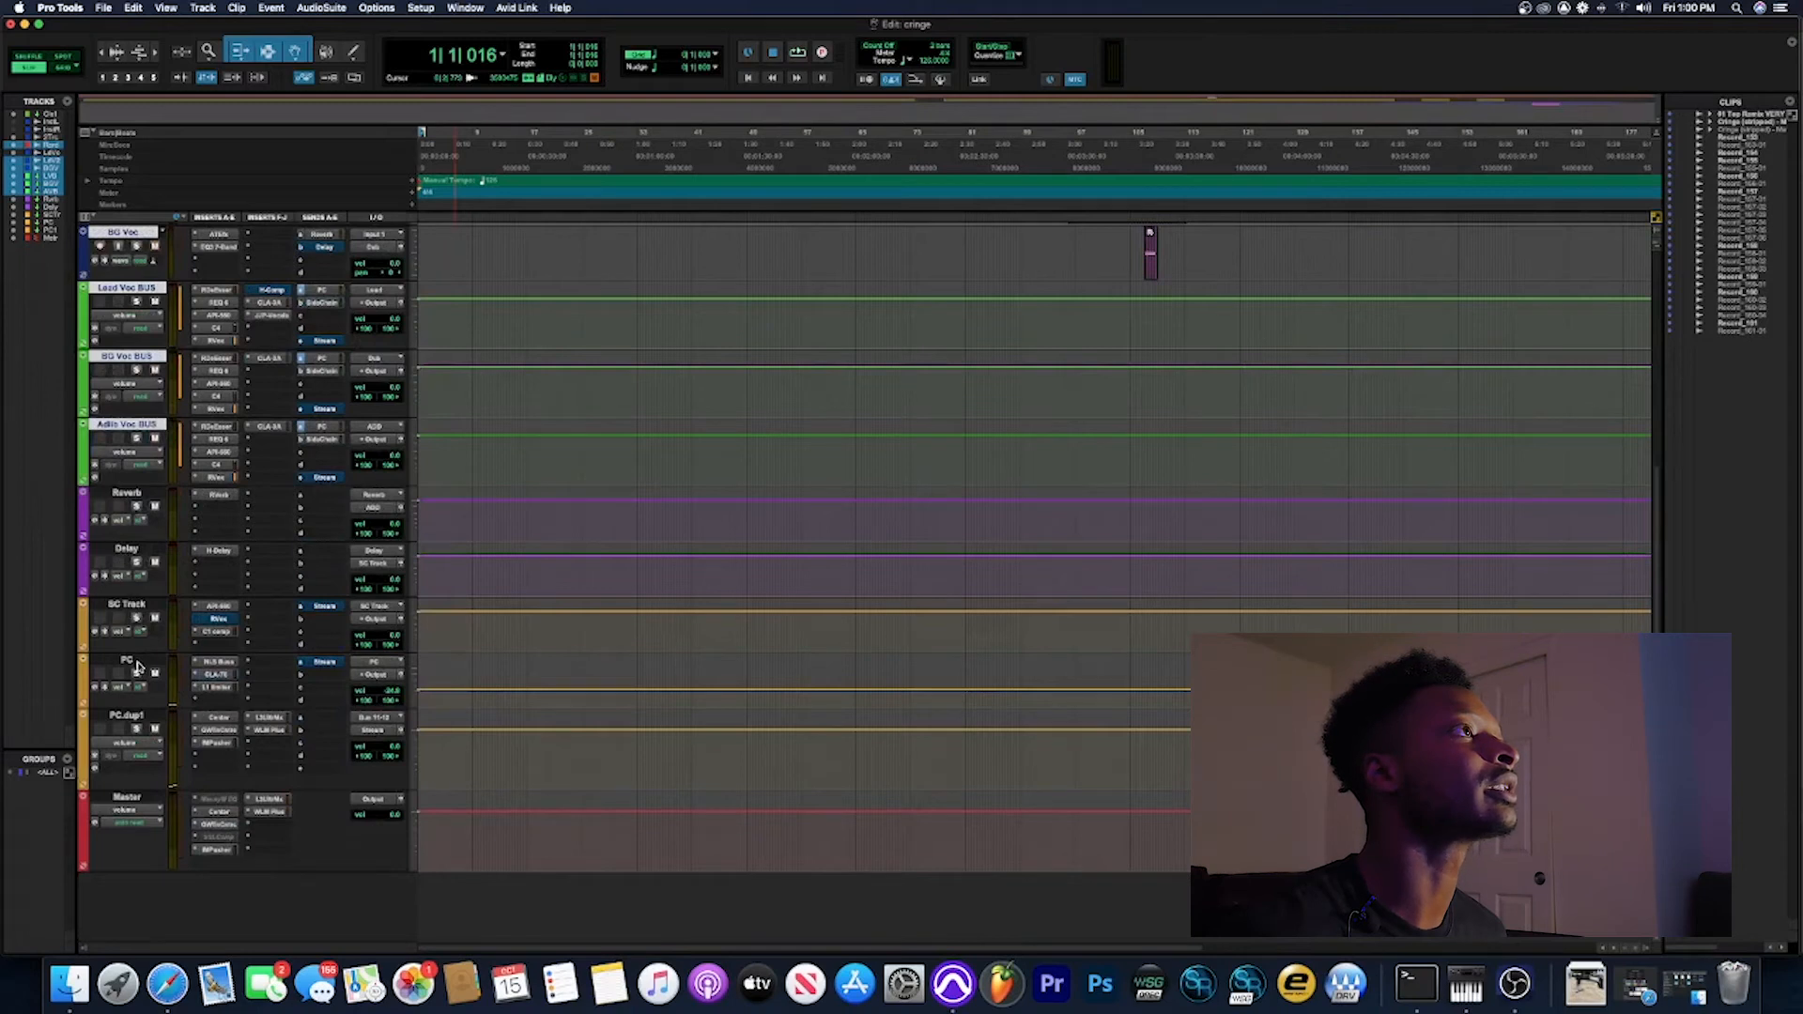
{"action": "left_click", "coordinate": [132, 662], "text": "super"}
{"action": "left_click", "coordinate": [136, 718], "text": "super"}
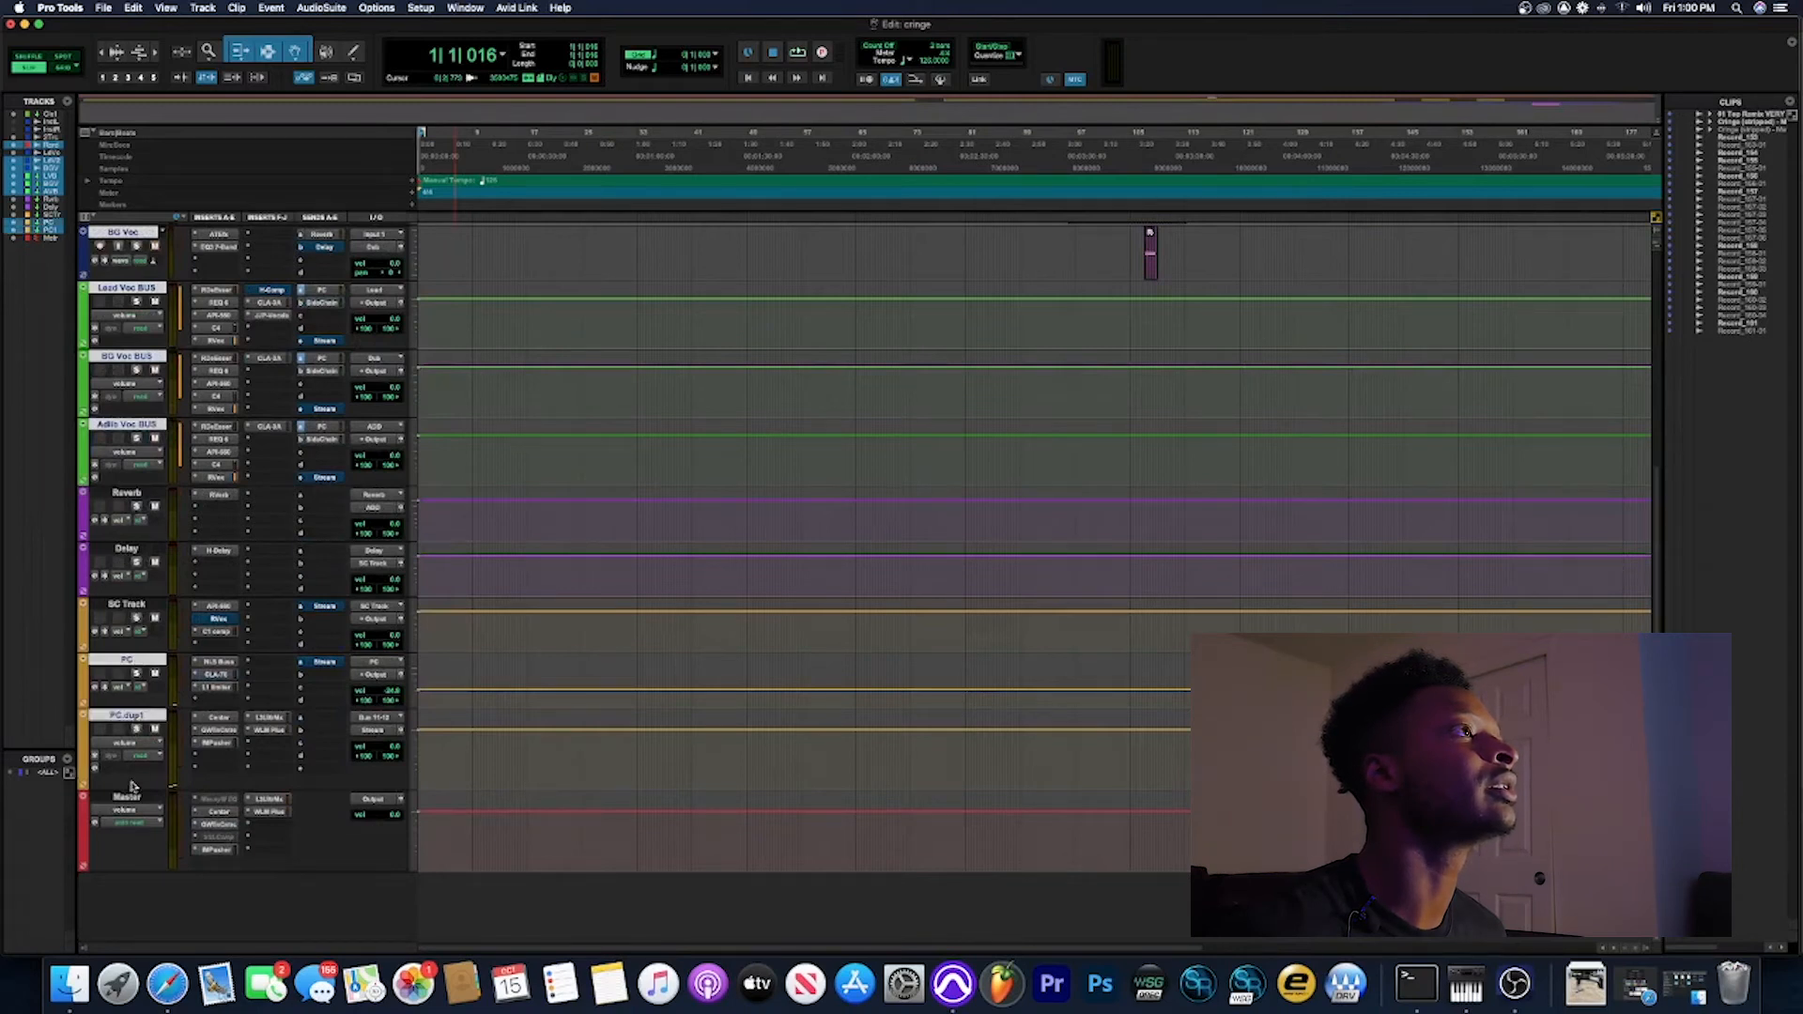
{"action": "left_click", "coordinate": [131, 802], "text": "super"}
{"action": "right_click", "coordinate": [130, 663]}
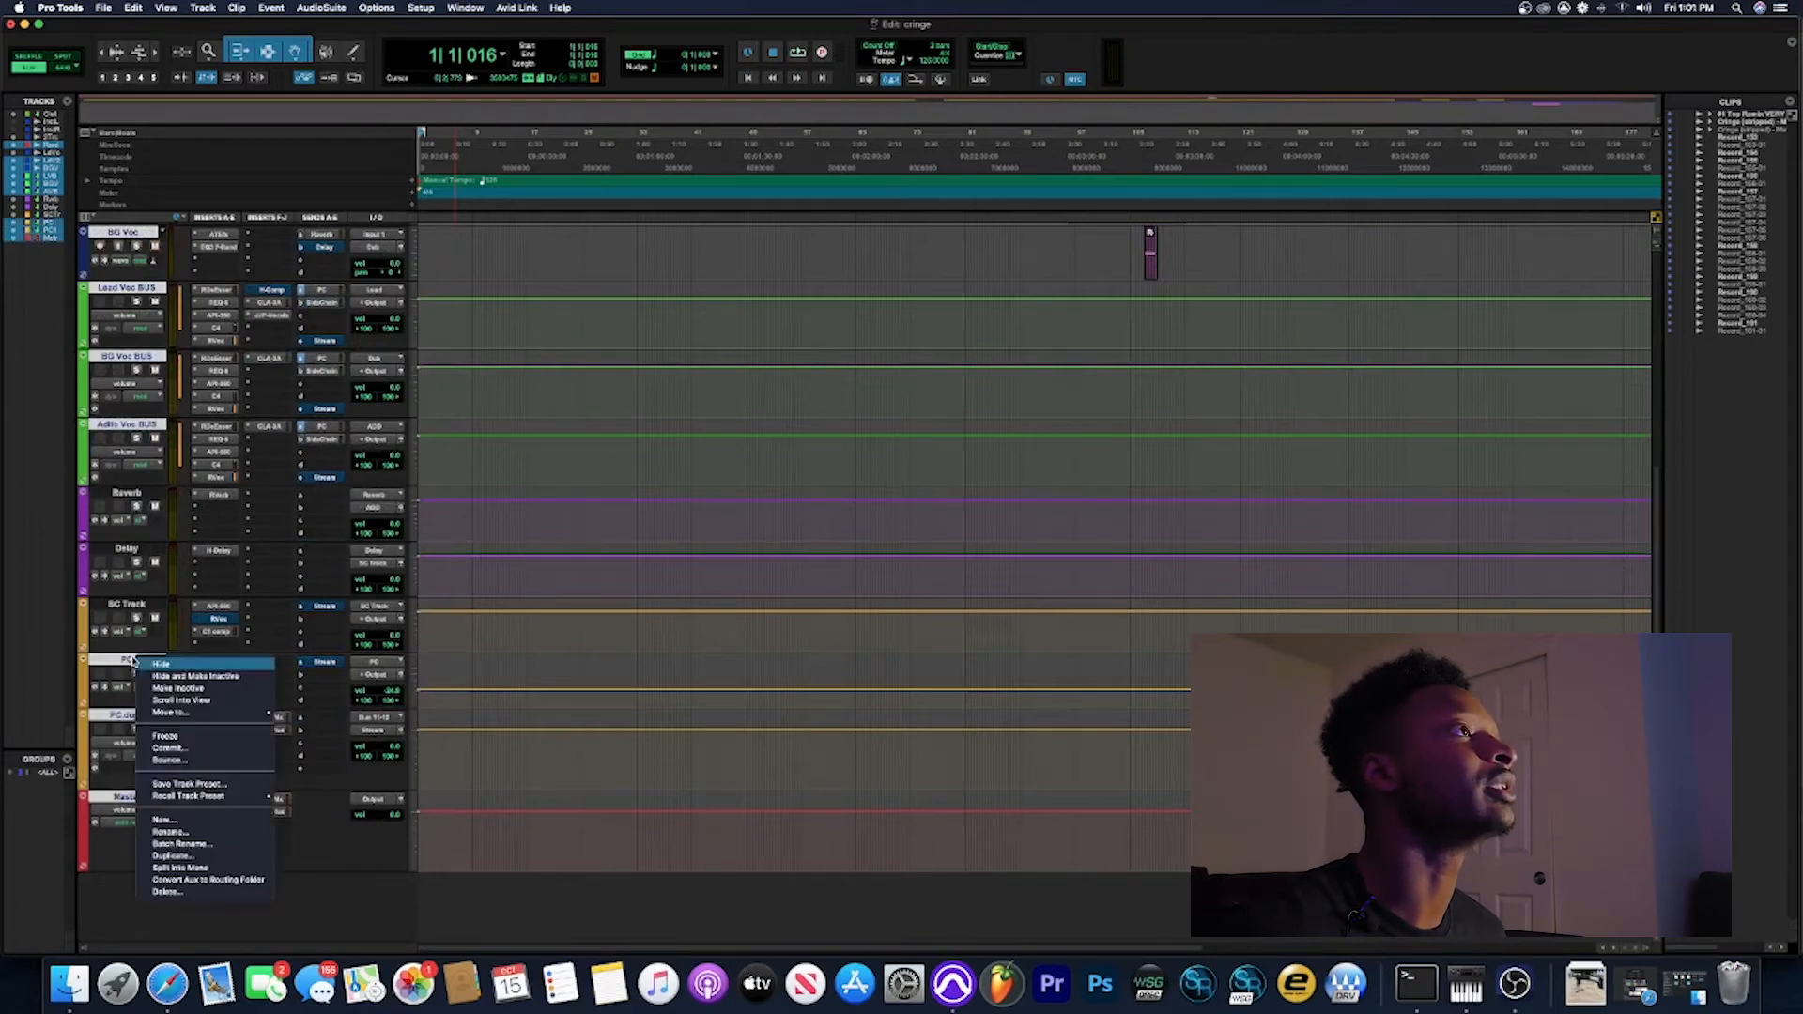
{"action": "left_click", "coordinate": [202, 663]}
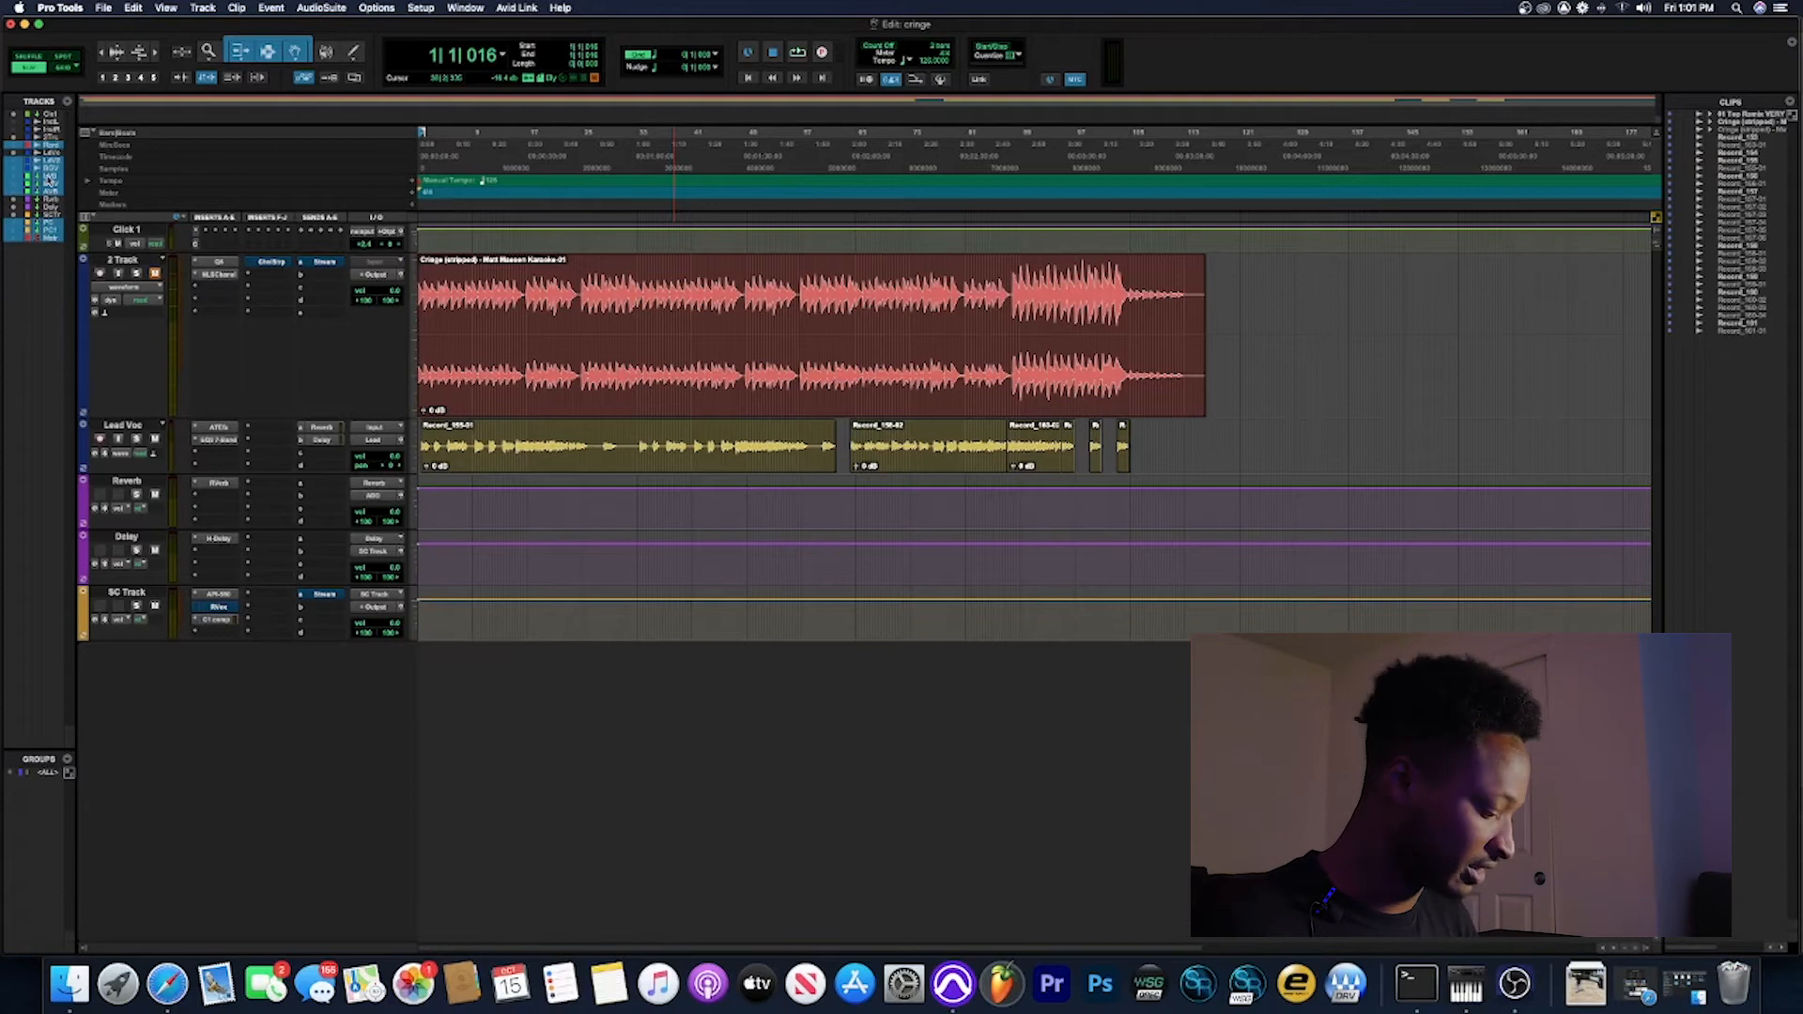
Step: Show the hidden Lead Voc BUS track again
{"action": "left_click", "coordinate": [48, 178]}
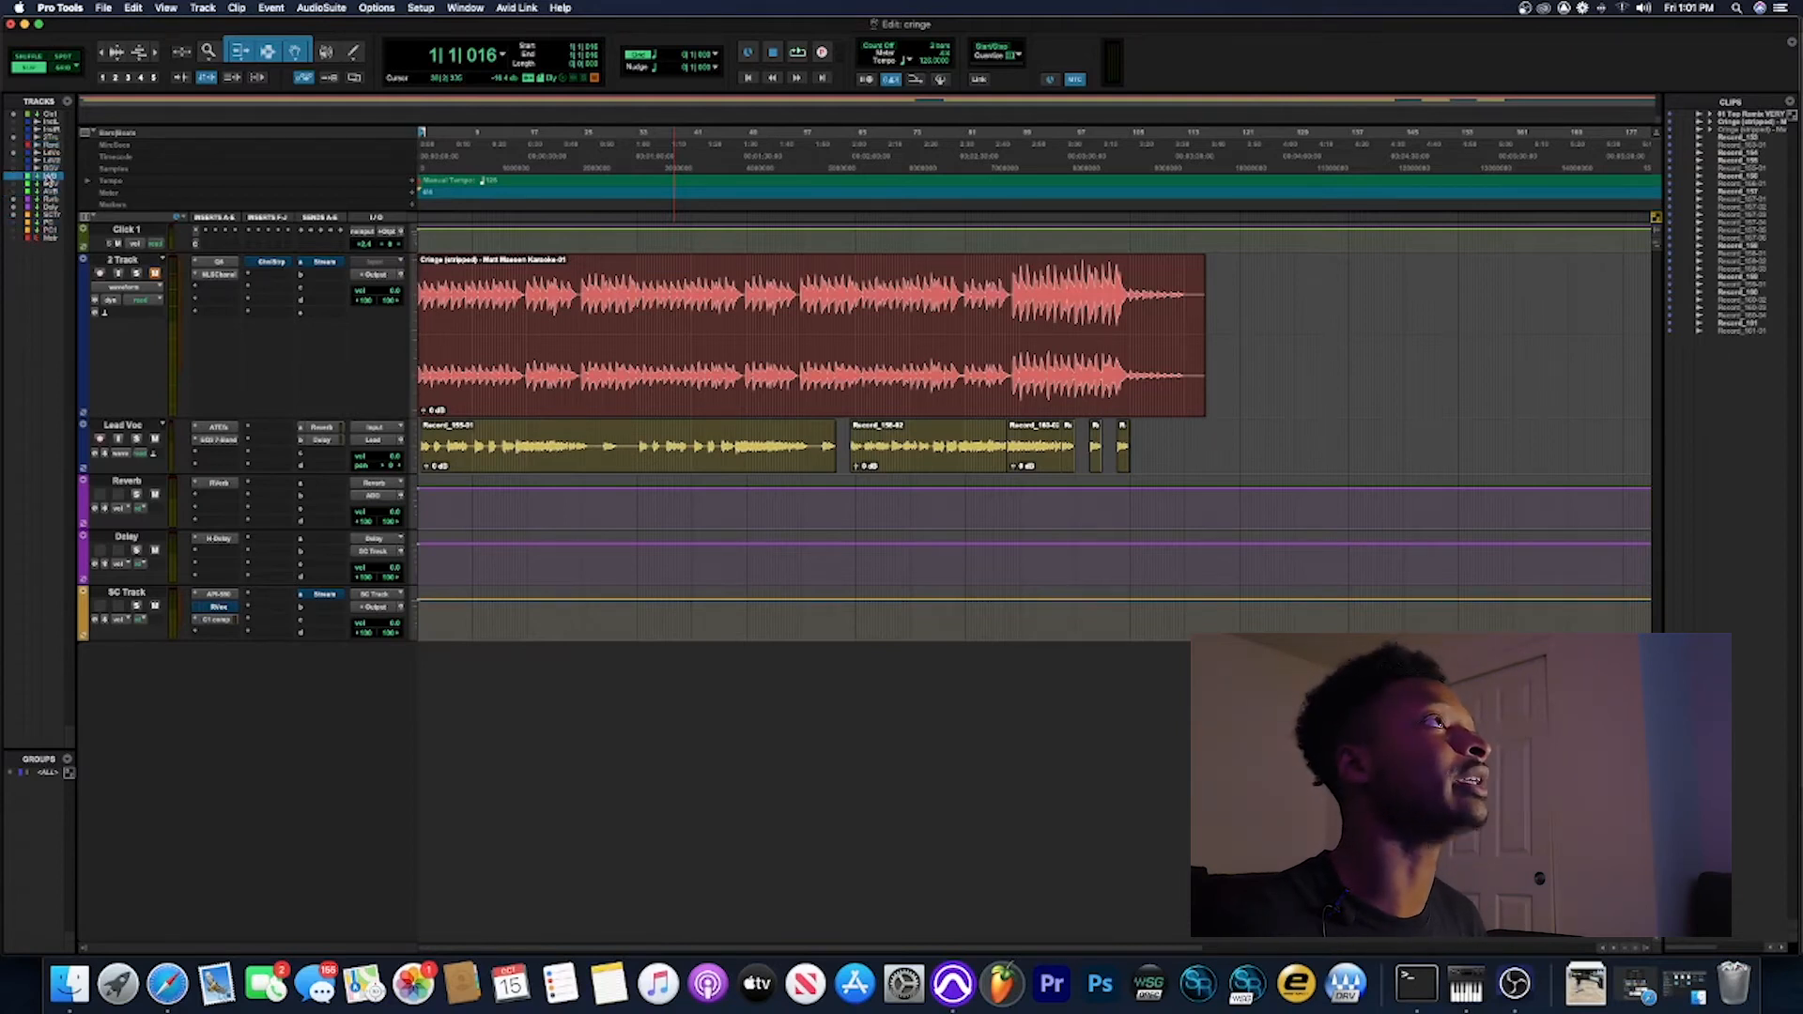
{"action": "right_click", "coordinate": [50, 178]}
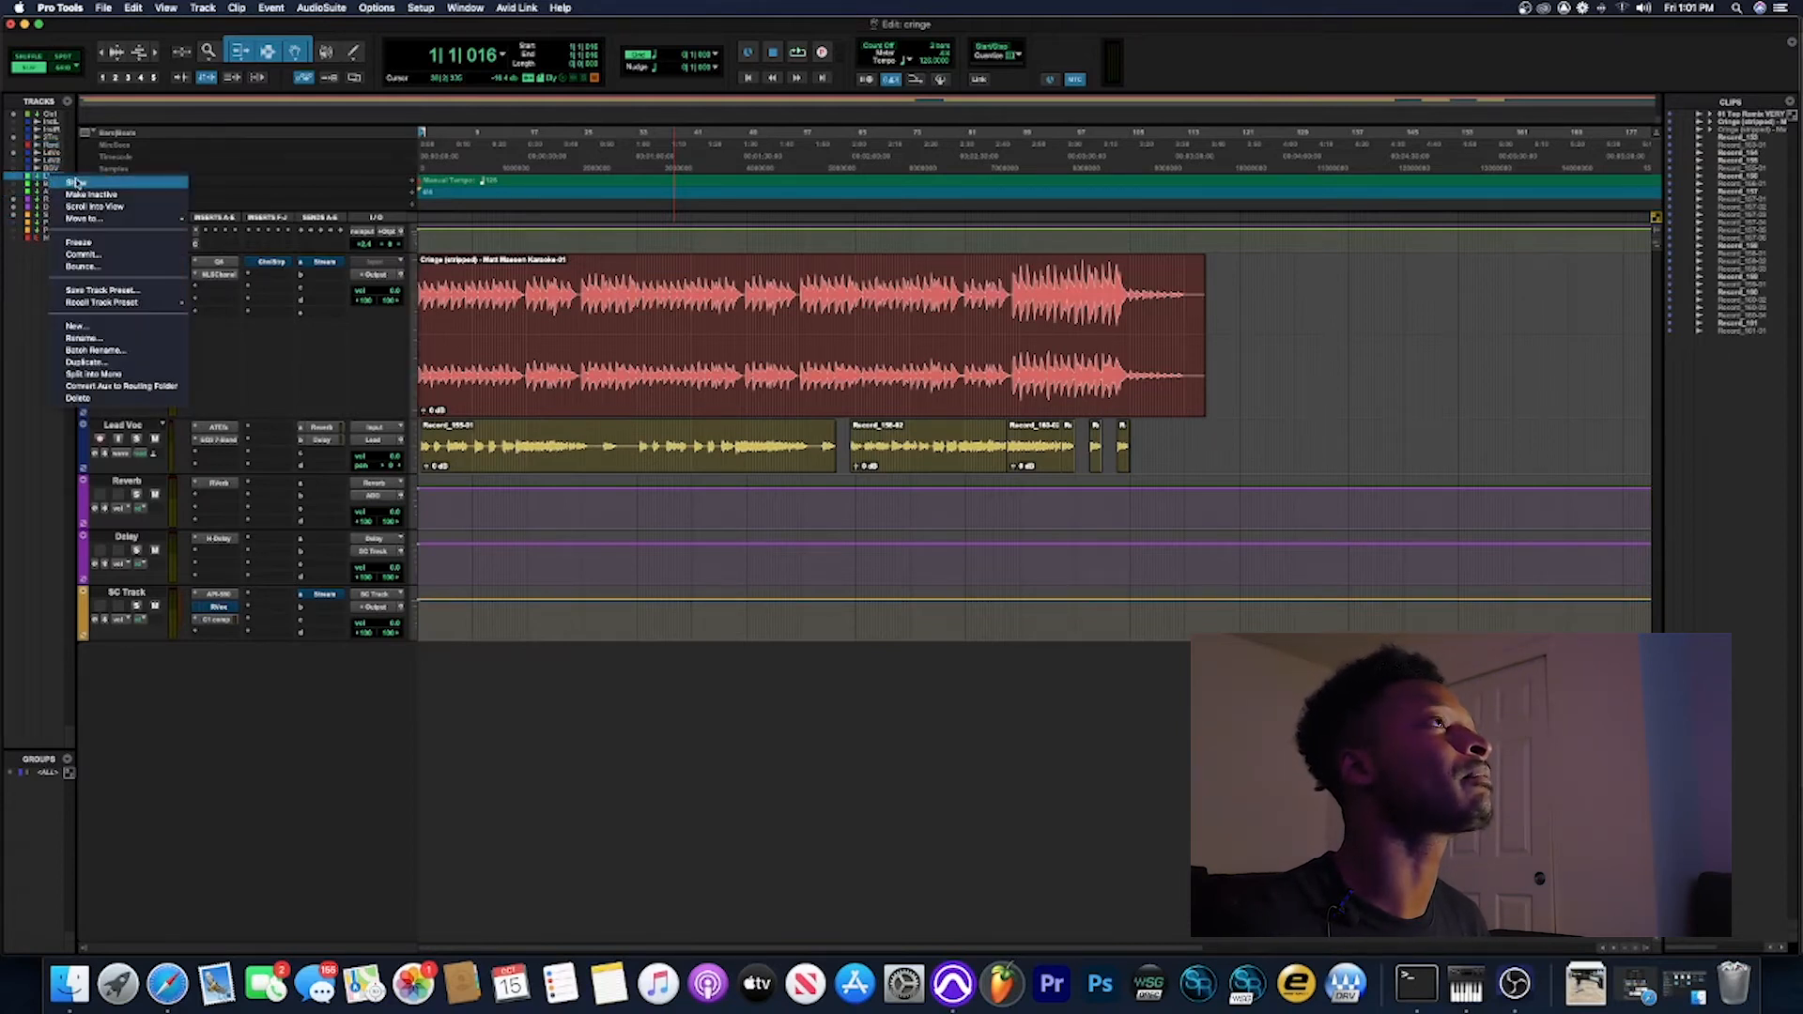
{"action": "left_click", "coordinate": [77, 182]}
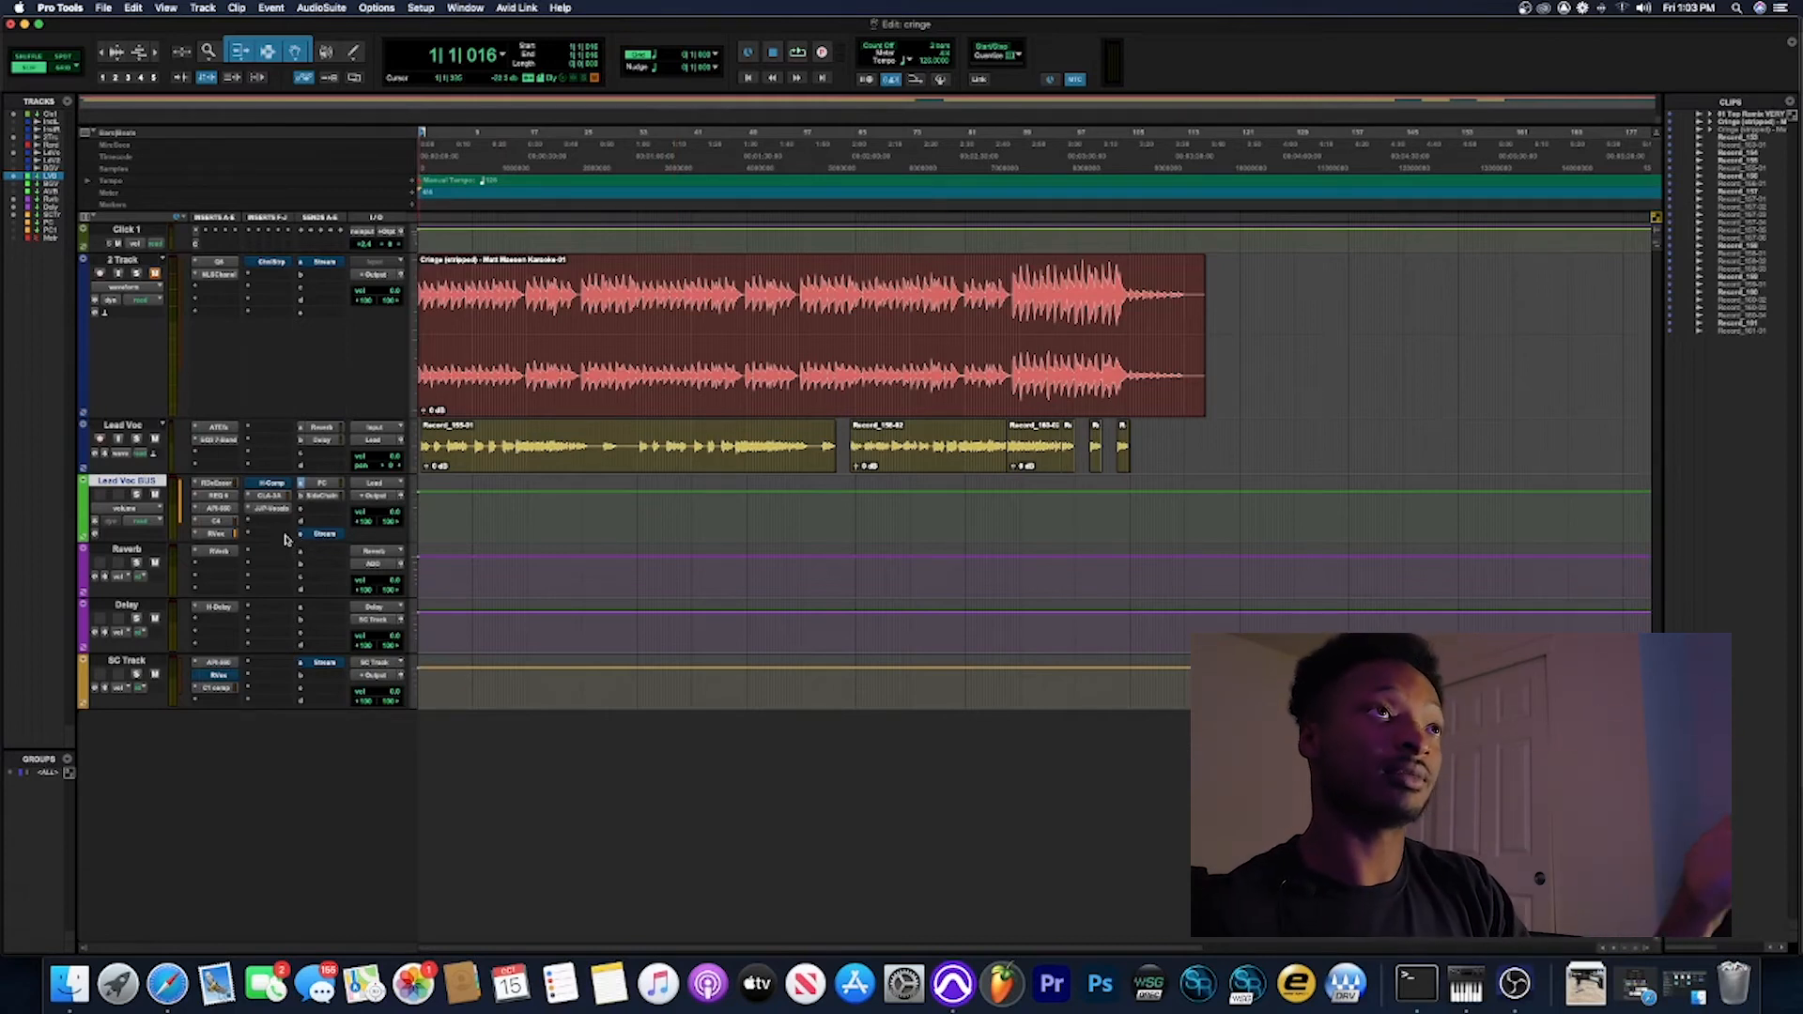
Step: Check which bus the Lead Voc track's output is assigned to
{"action": "left_click", "coordinate": [374, 441]}
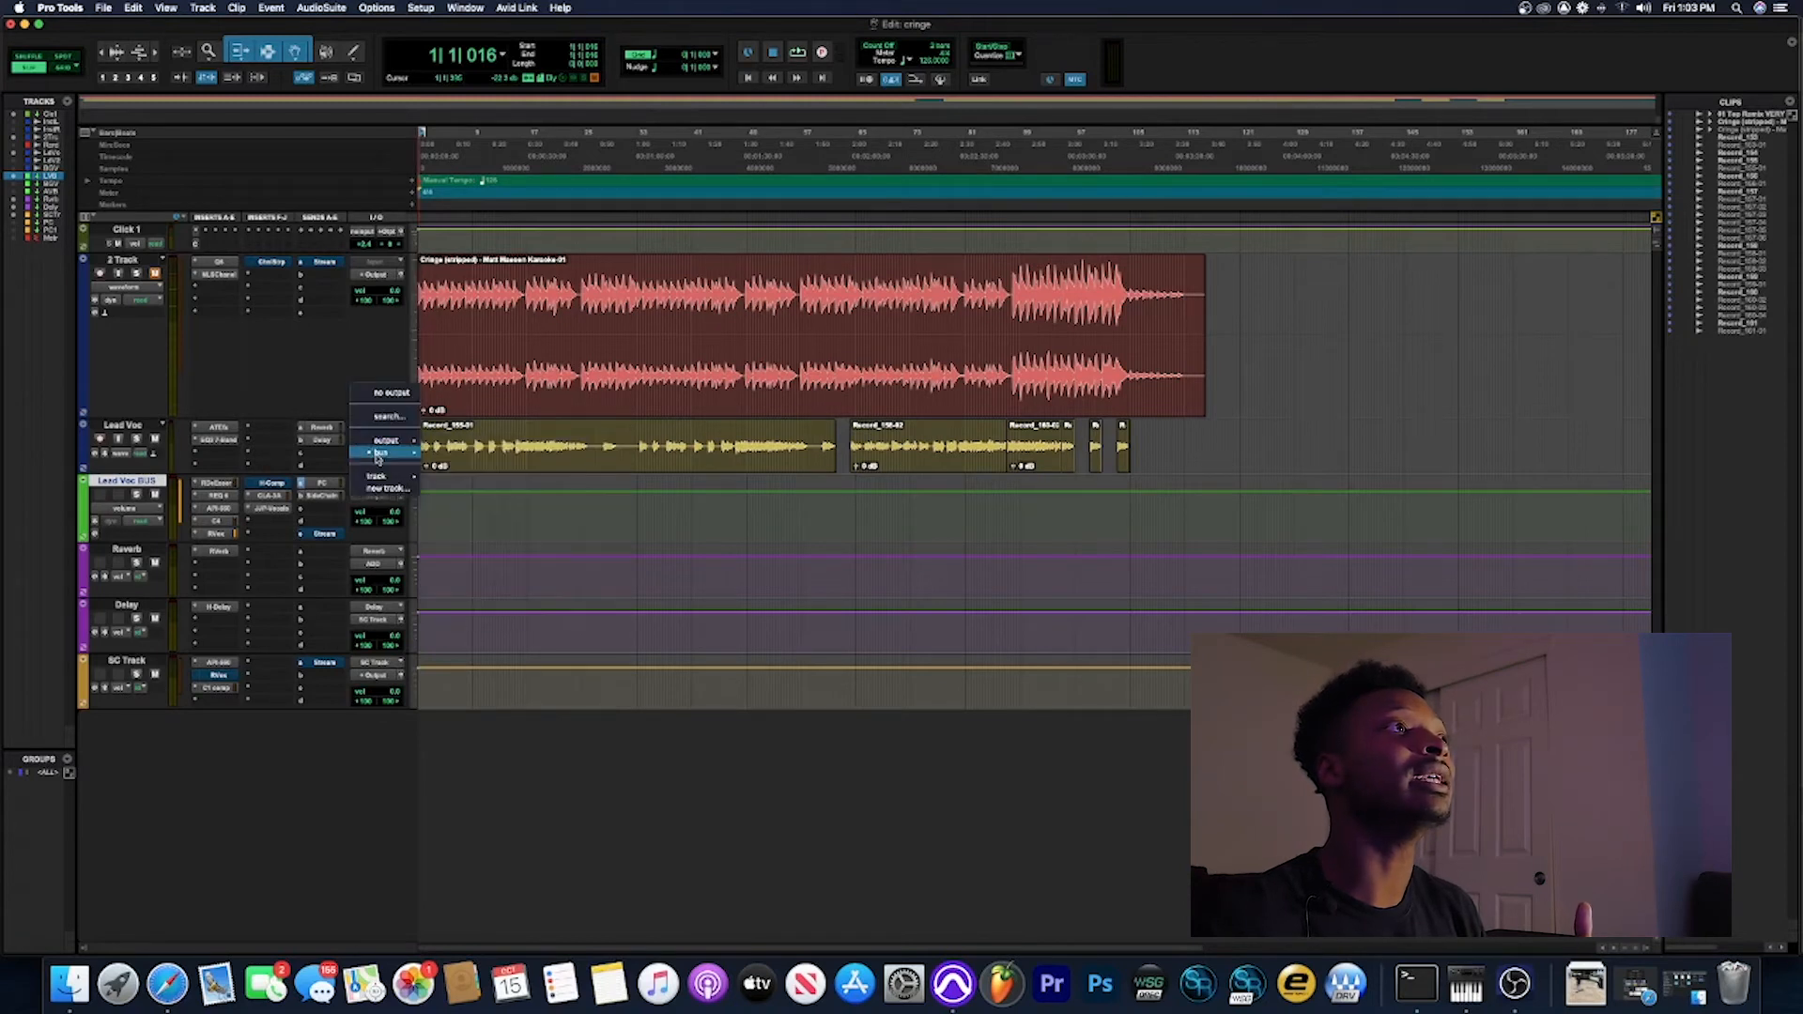
{"action": "mouse_move", "coordinate": [376, 454]}
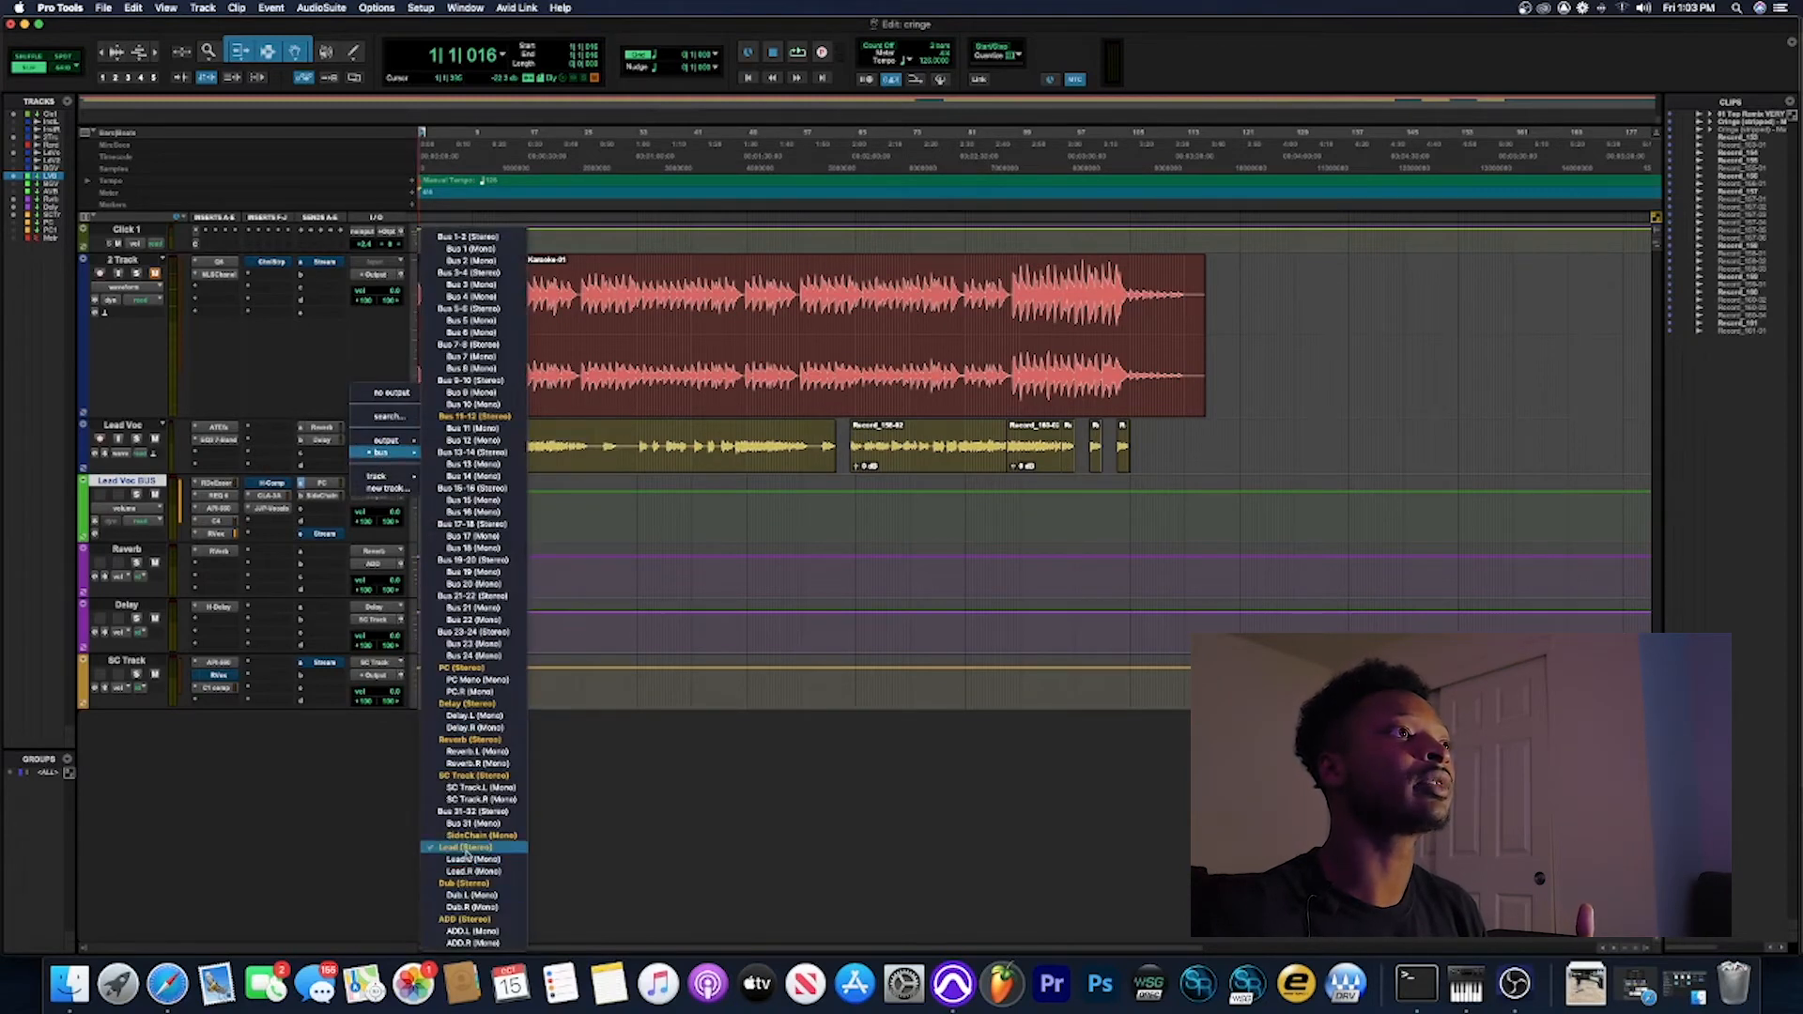
{"action": "left_click", "coordinate": [360, 848]}
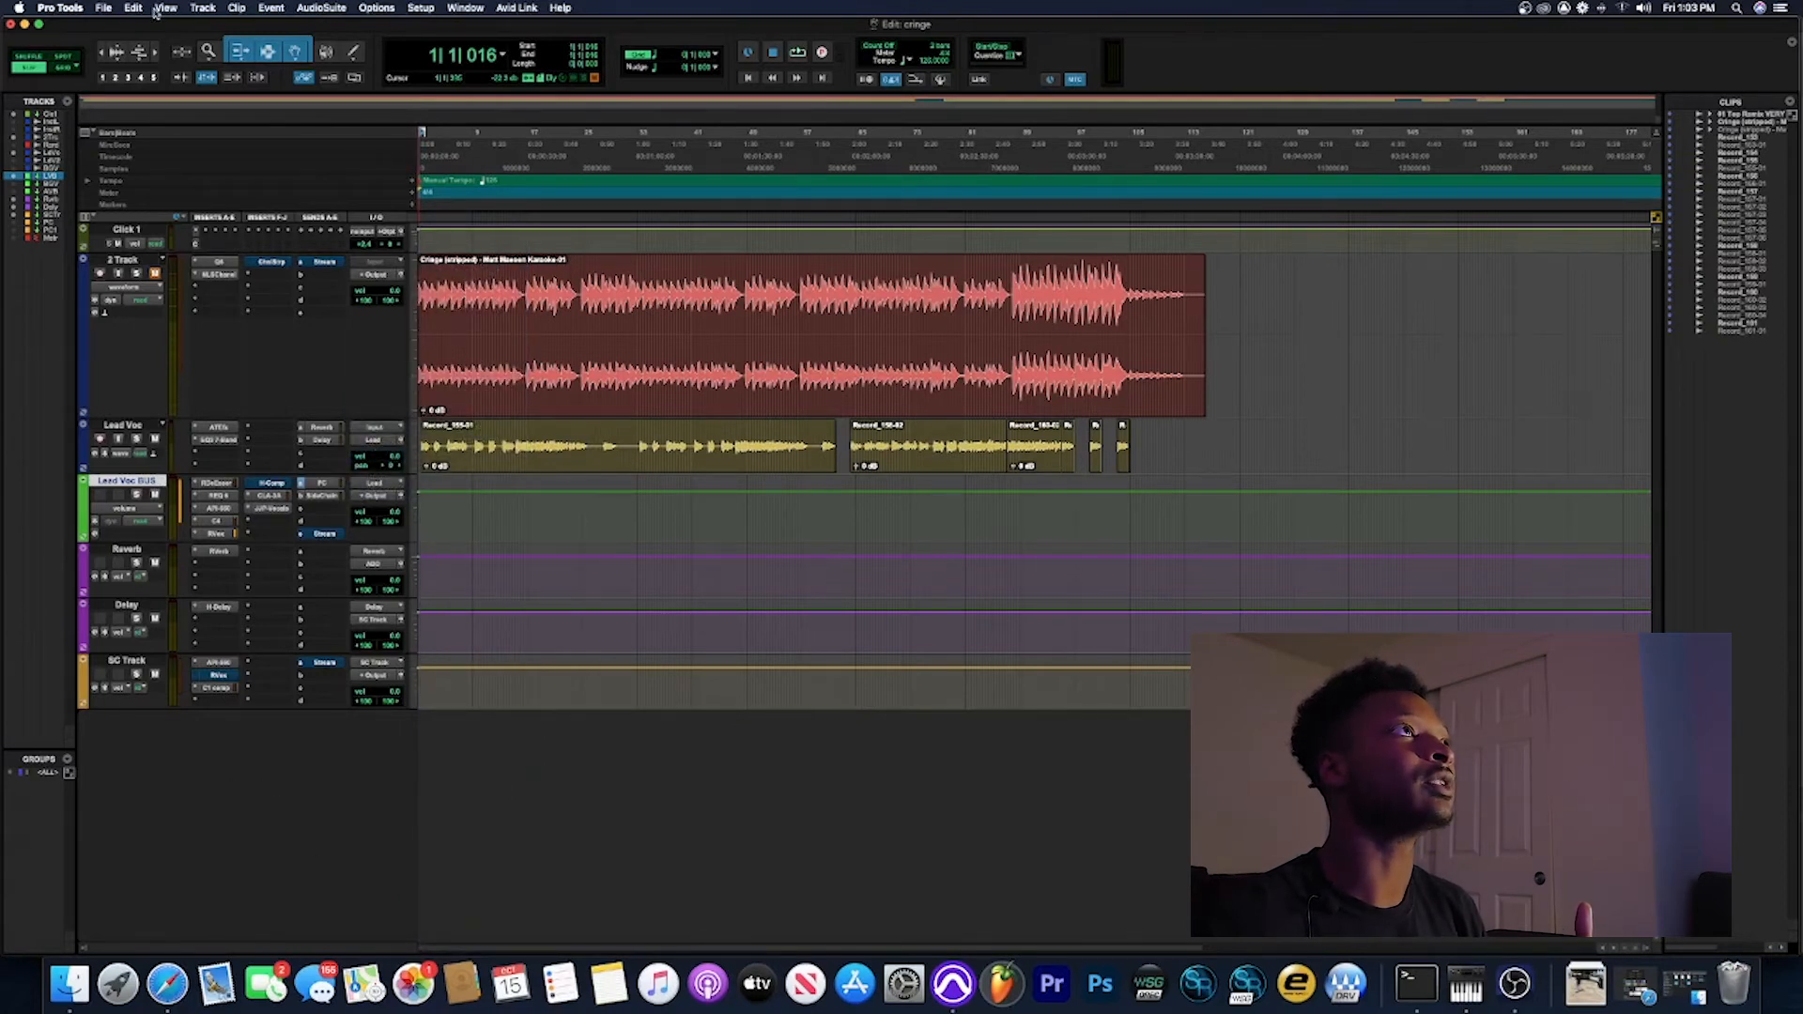
Step: Create one new stereo Aux Input track below Lead Voc BUS
{"action": "left_click", "coordinate": [197, 7]}
{"action": "left_click", "coordinate": [202, 24]}
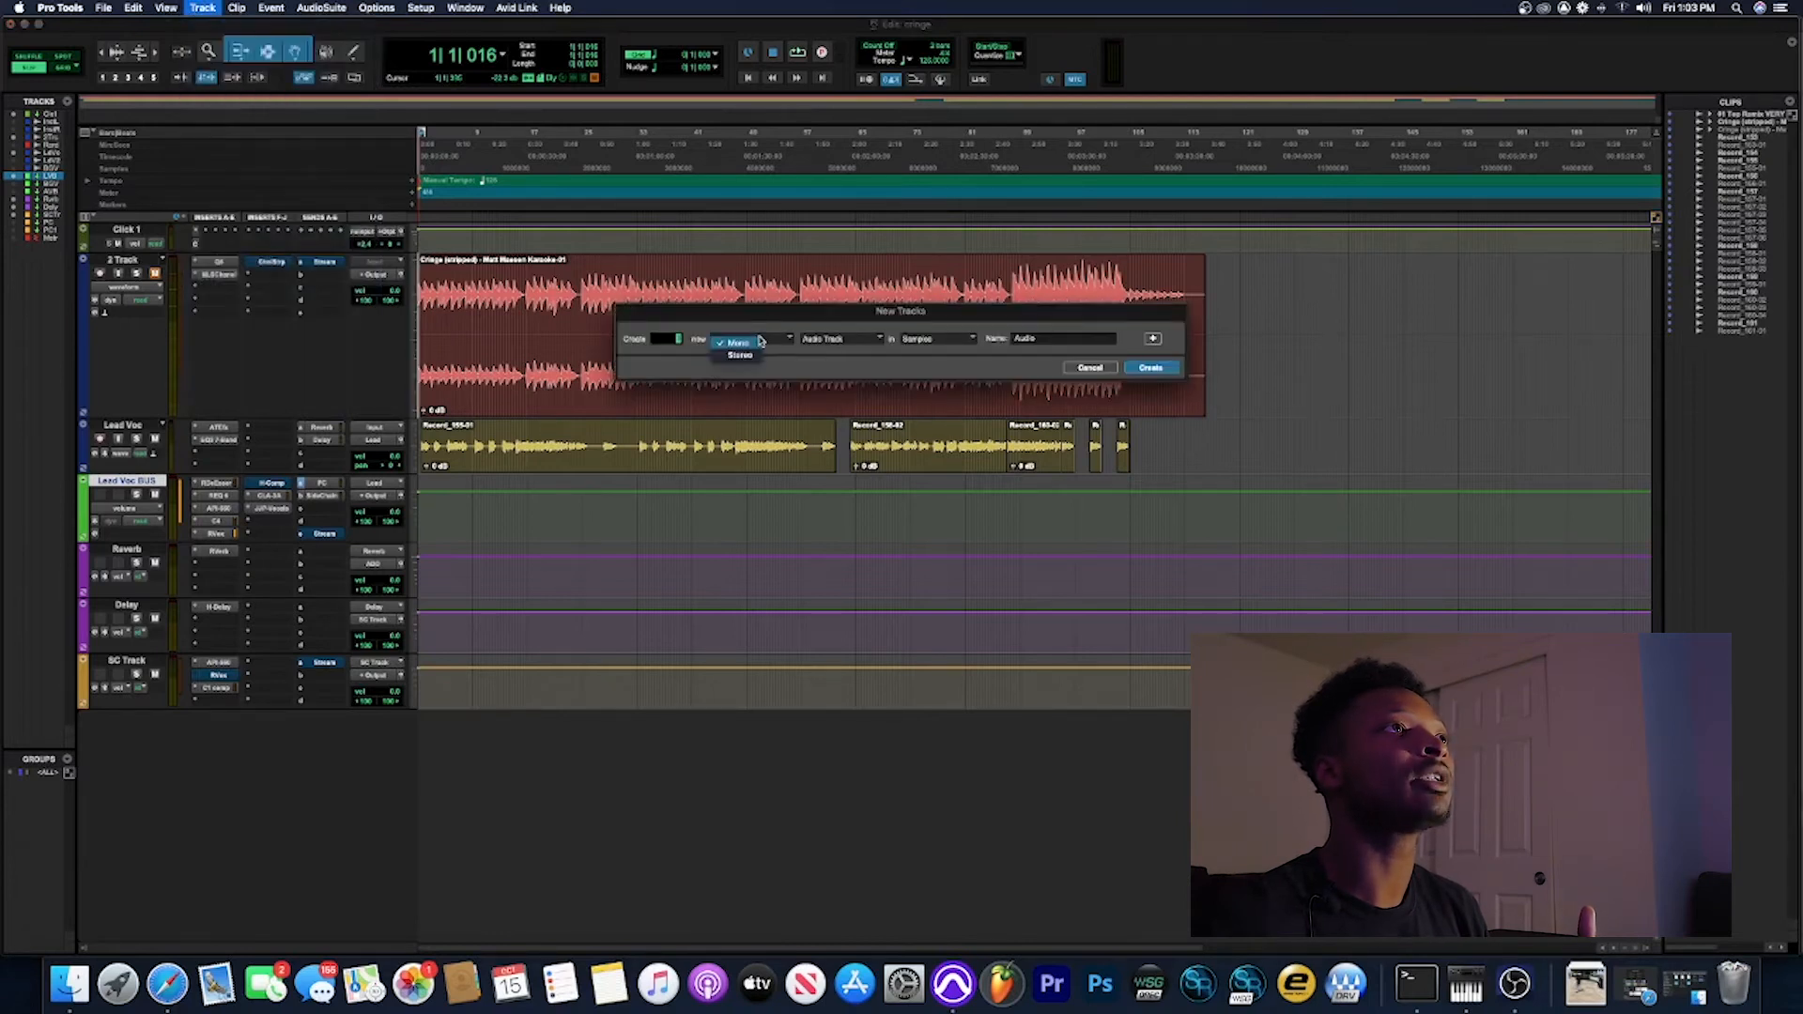
{"action": "left_click", "coordinate": [751, 339]}
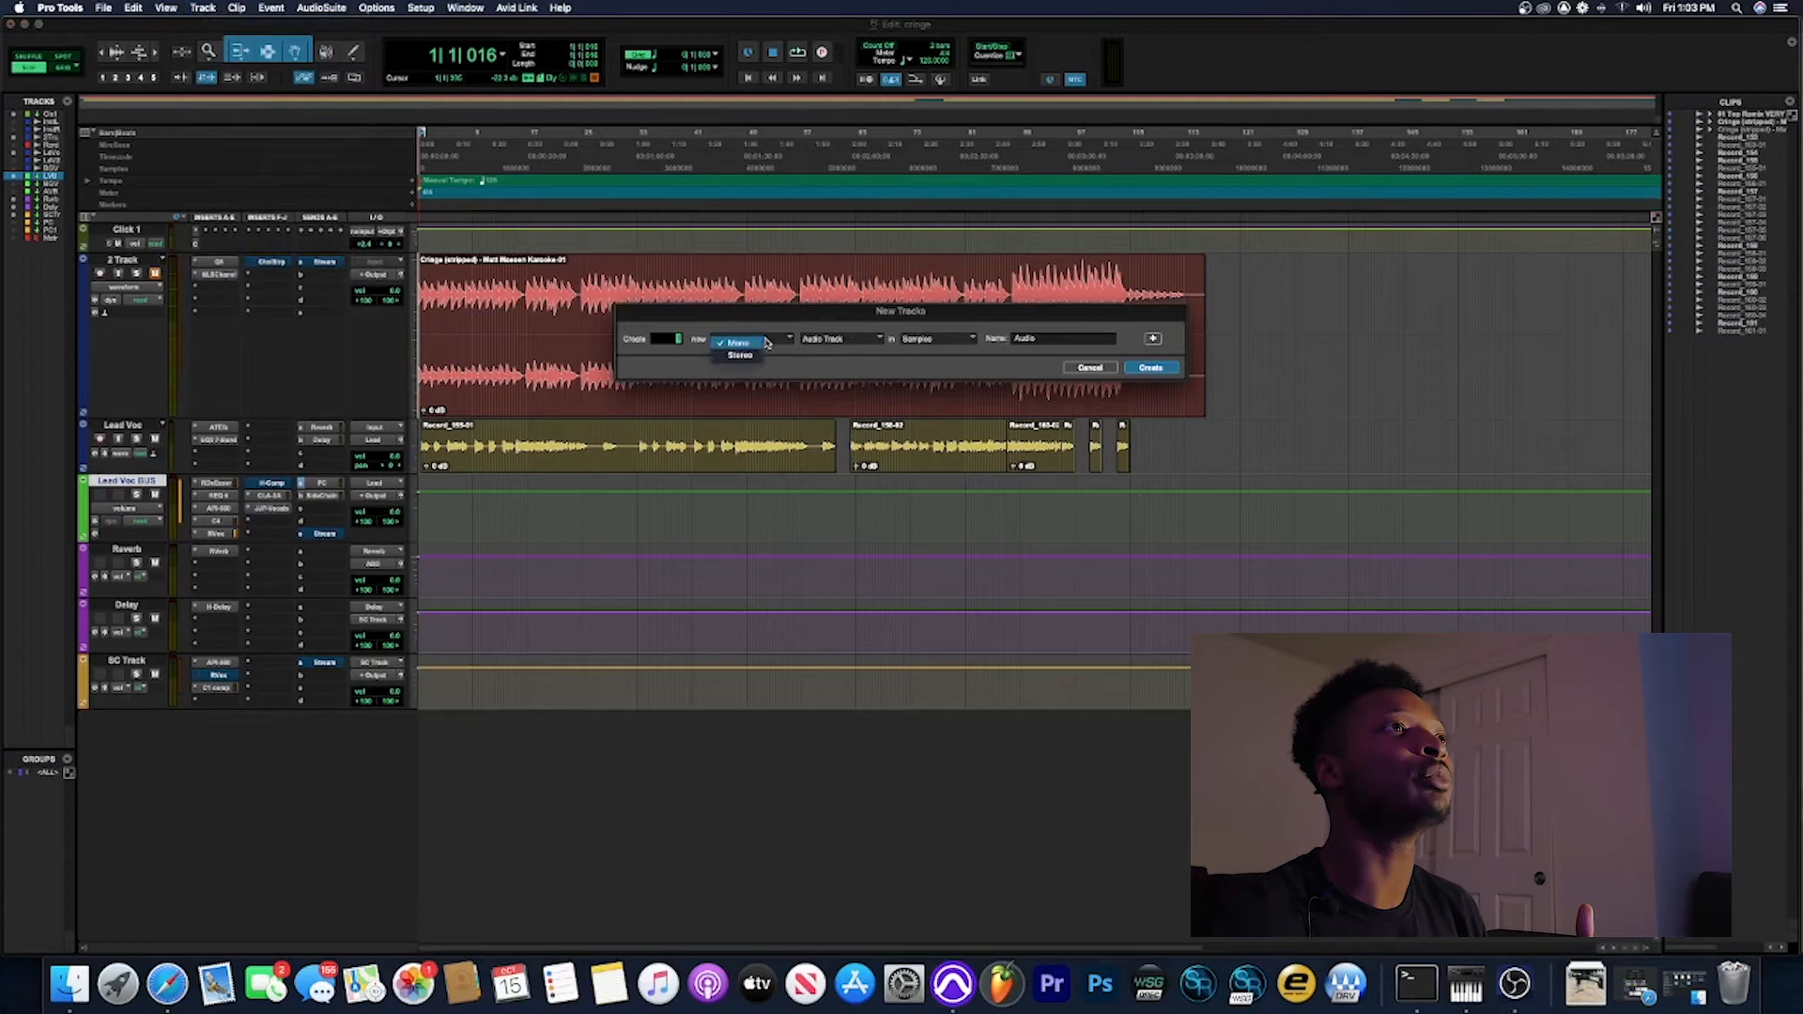
{"action": "left_click", "coordinate": [738, 353]}
{"action": "left_click", "coordinate": [859, 343]}
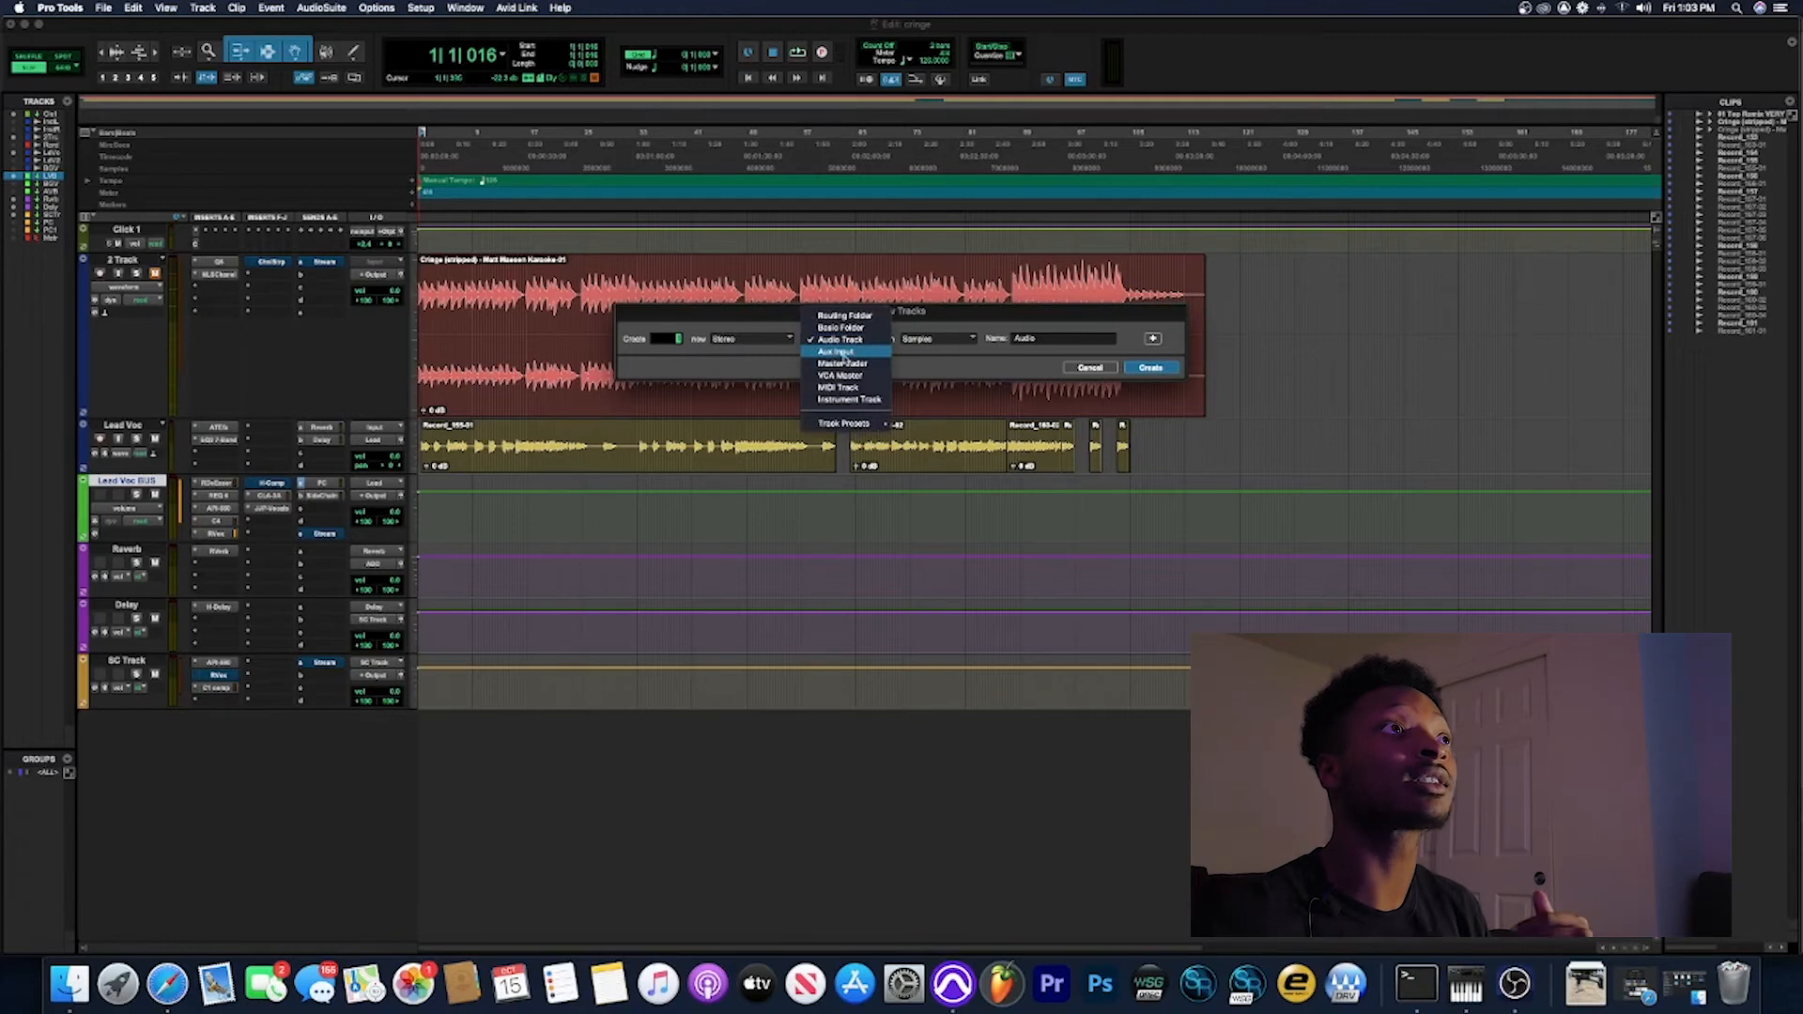
{"action": "left_click", "coordinate": [843, 354]}
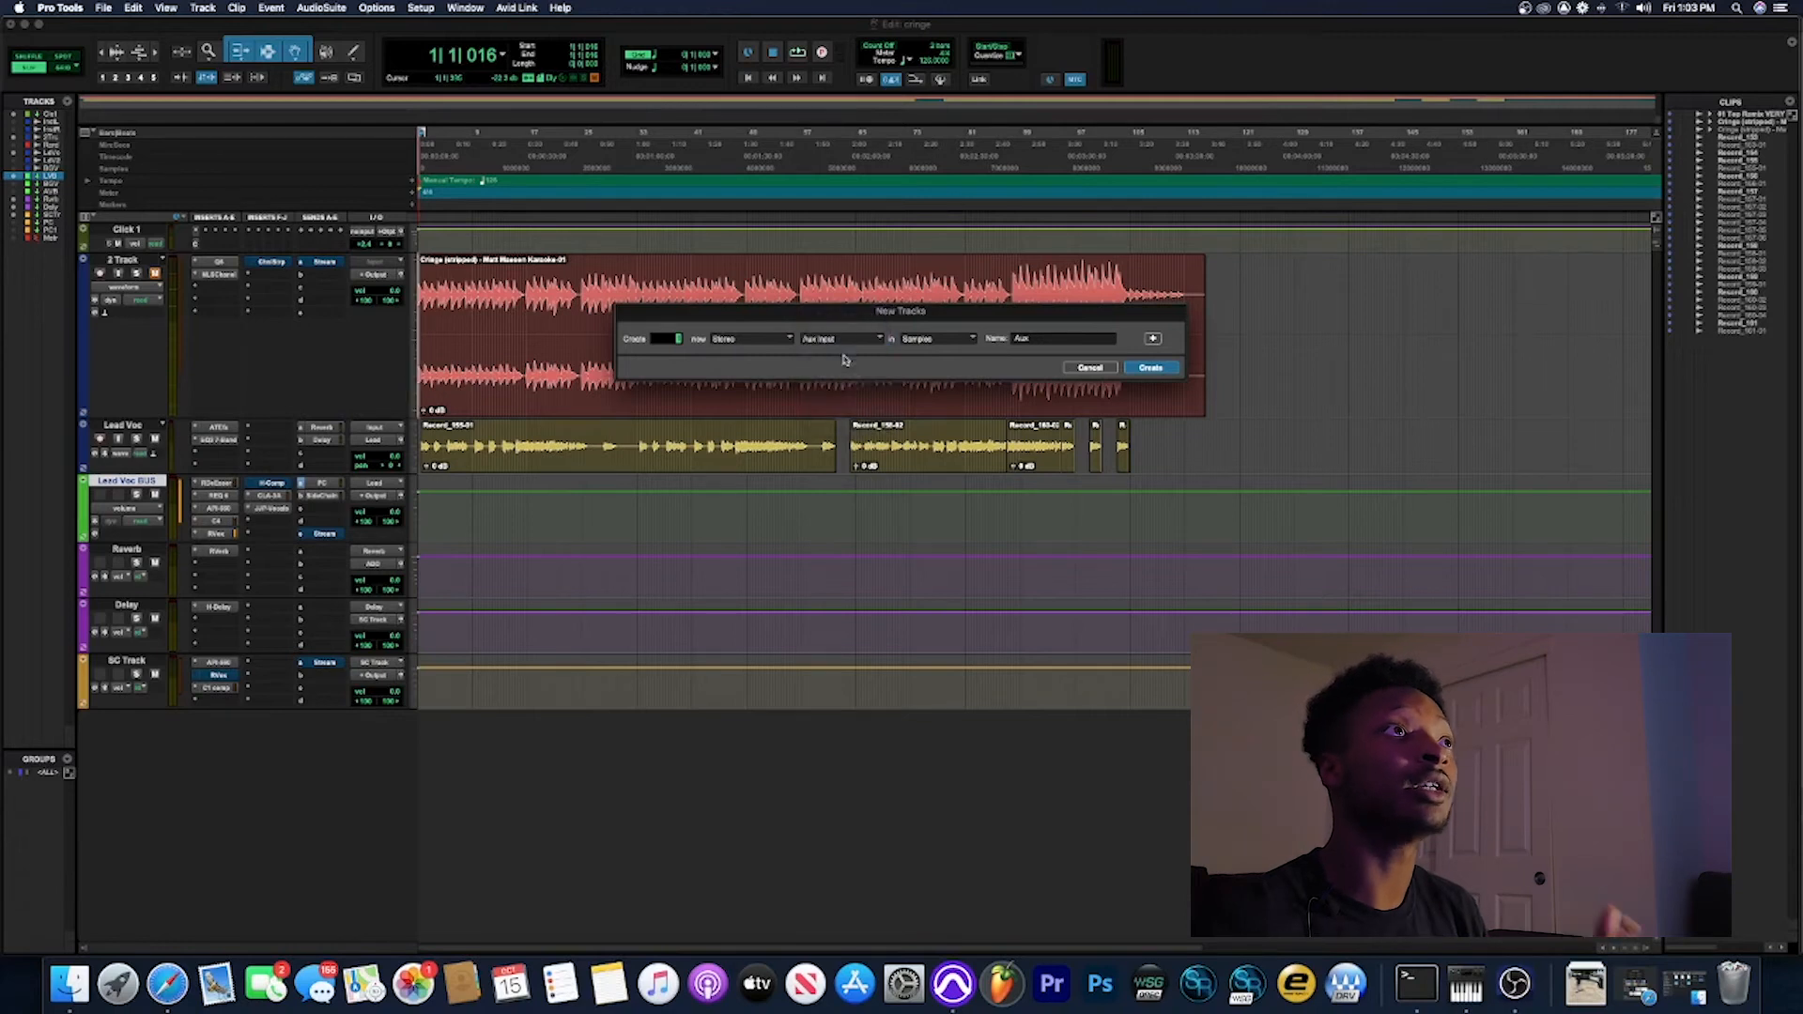
{"action": "left_click", "coordinate": [1151, 368]}
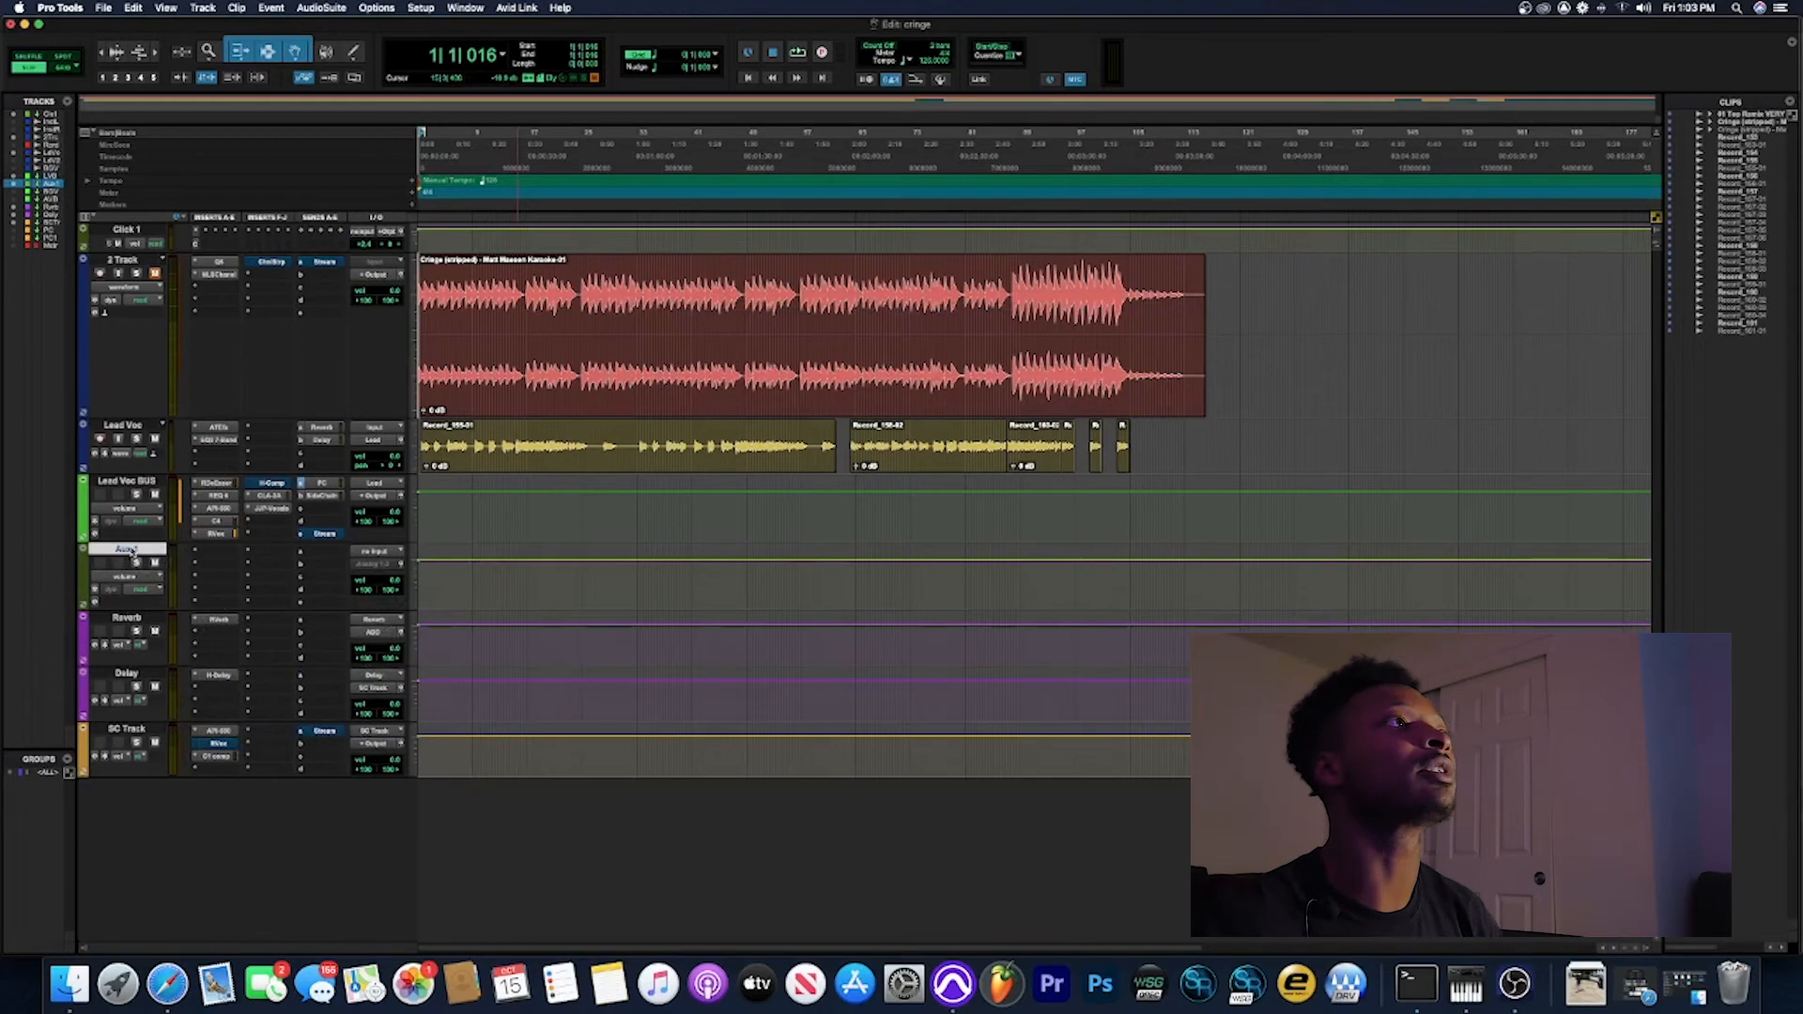
Step: Look at the output options of the Lead Voc track and the input options of the Aux 1 track
{"action": "left_click", "coordinate": [371, 444]}
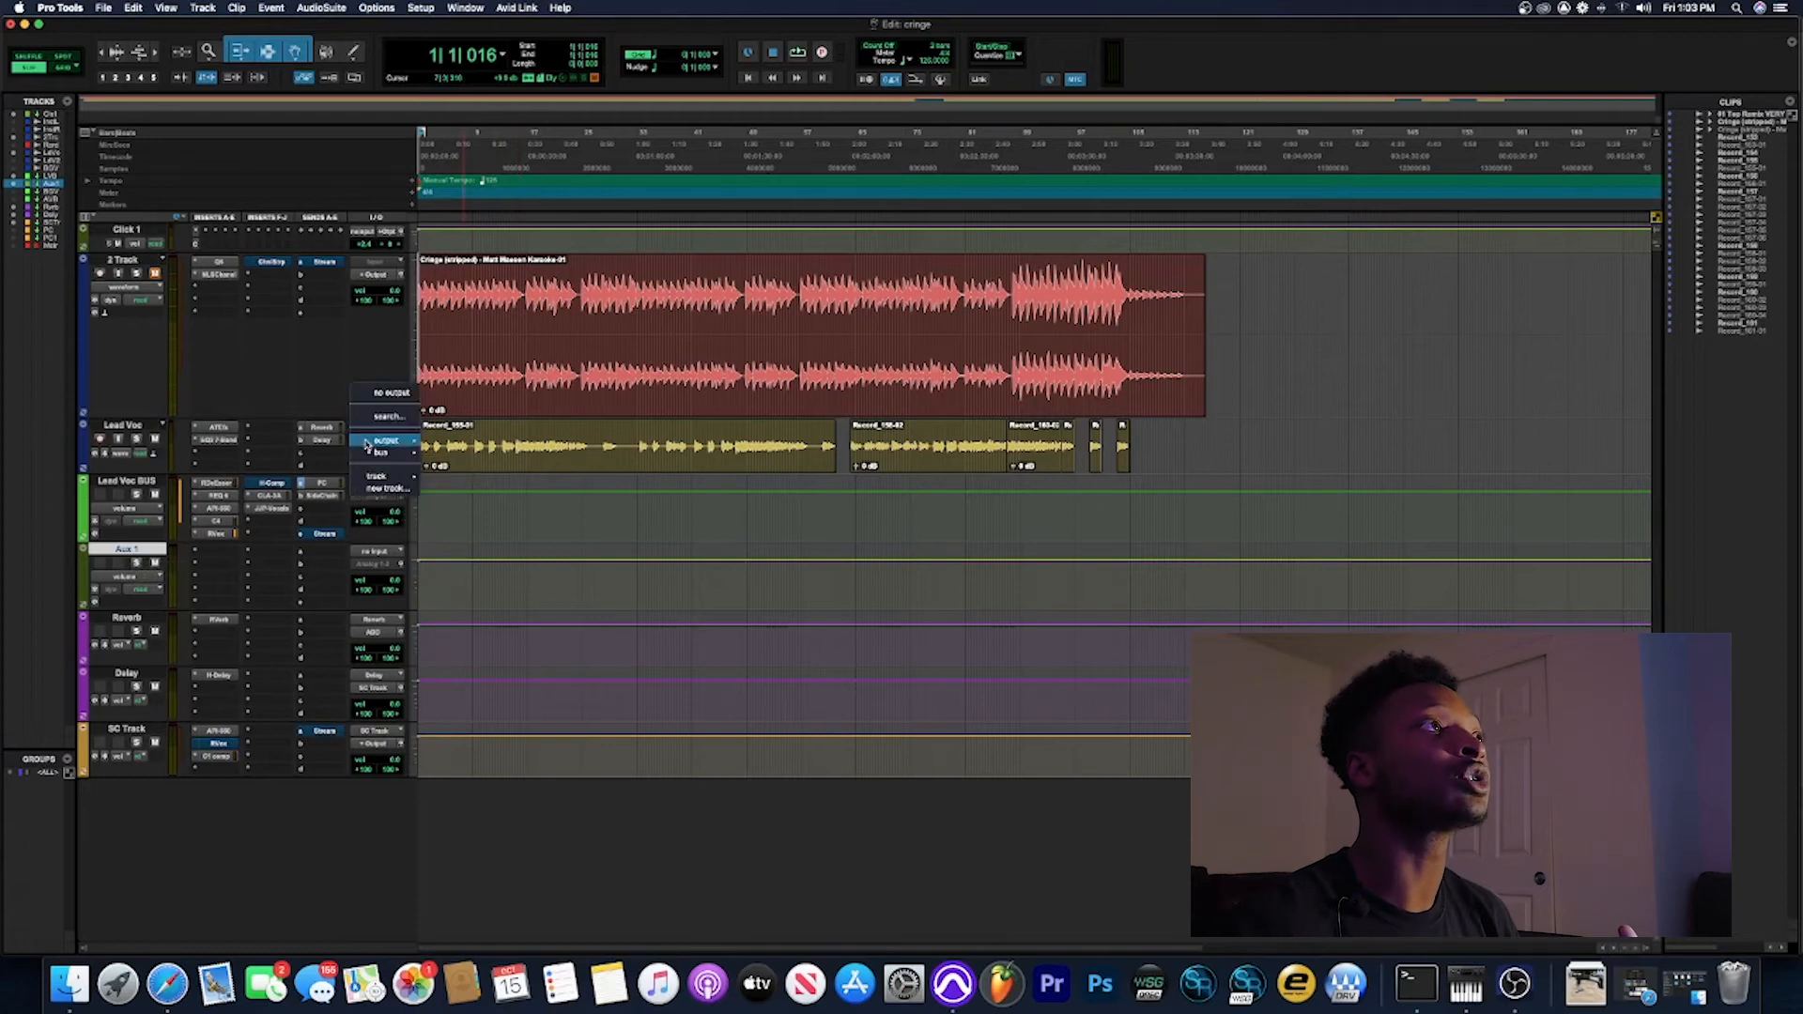
{"action": "left_click", "coordinate": [271, 898]}
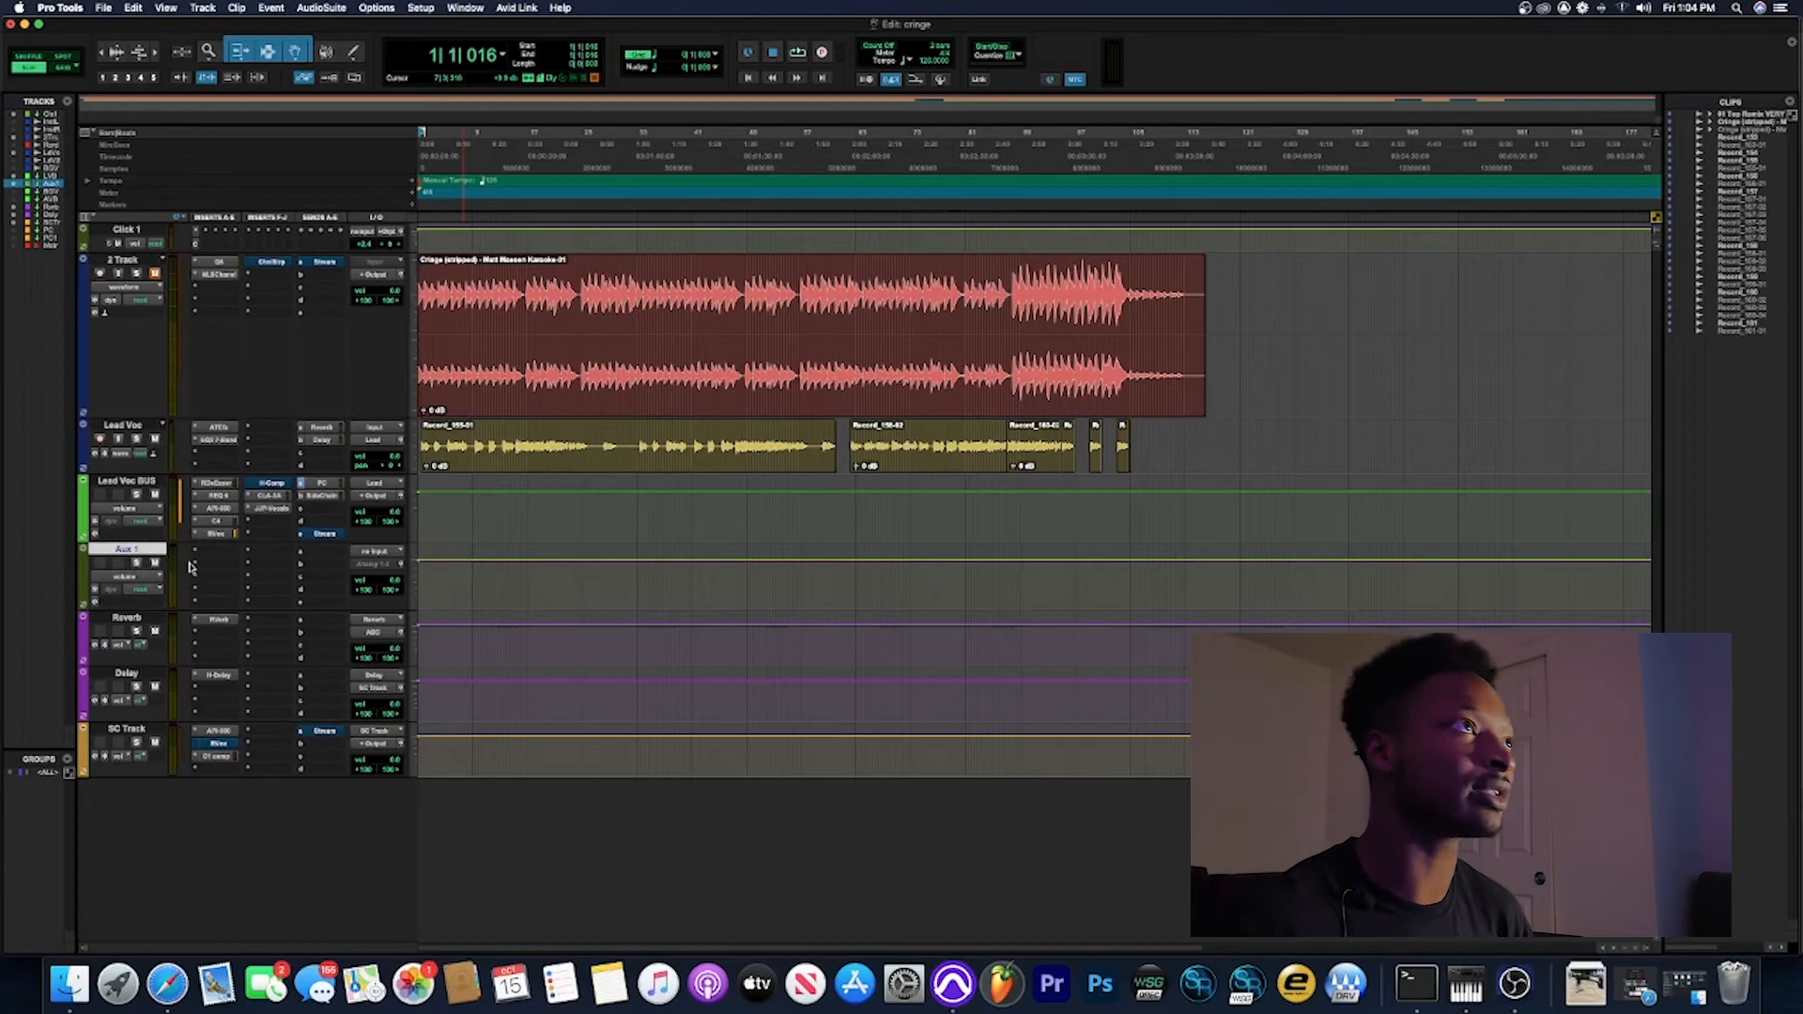
{"action": "left_click", "coordinate": [377, 553]}
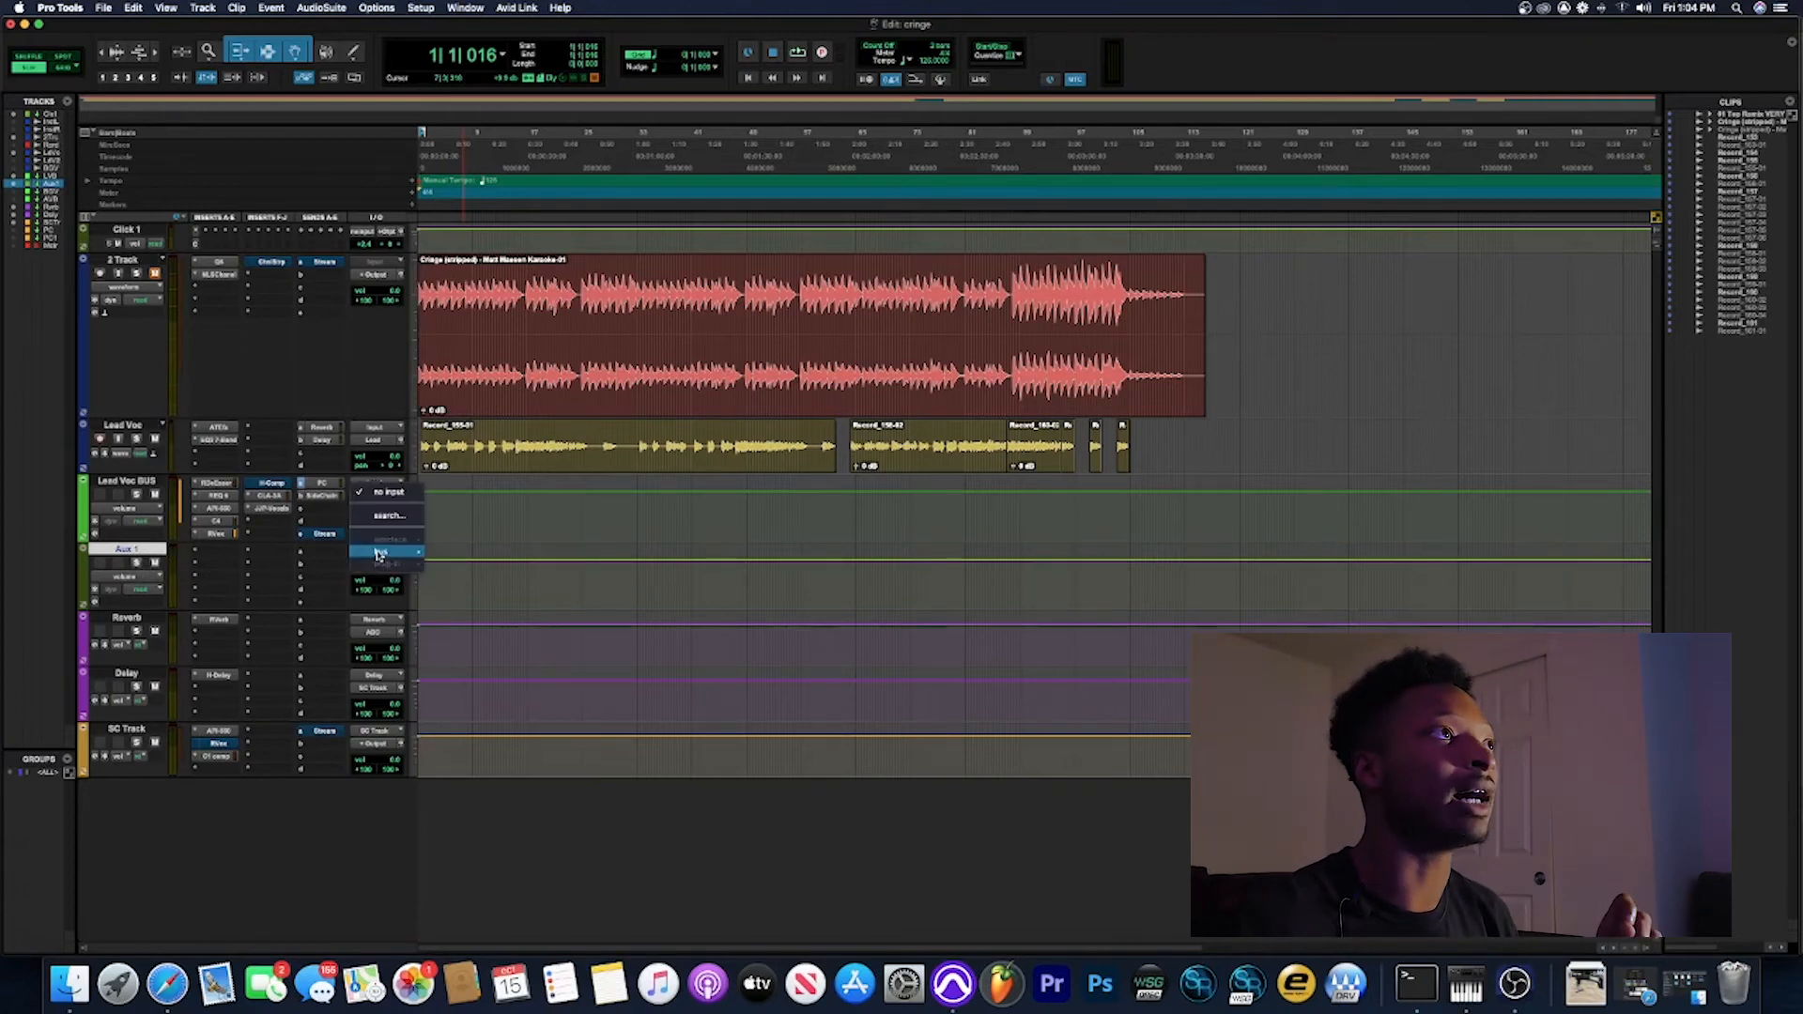
{"action": "left_click", "coordinate": [314, 834]}
Step: Route the Lead Voc track's output to Bus 3-4 (Stereo) and rename that bus Lead 1
{"action": "left_click", "coordinate": [381, 443]}
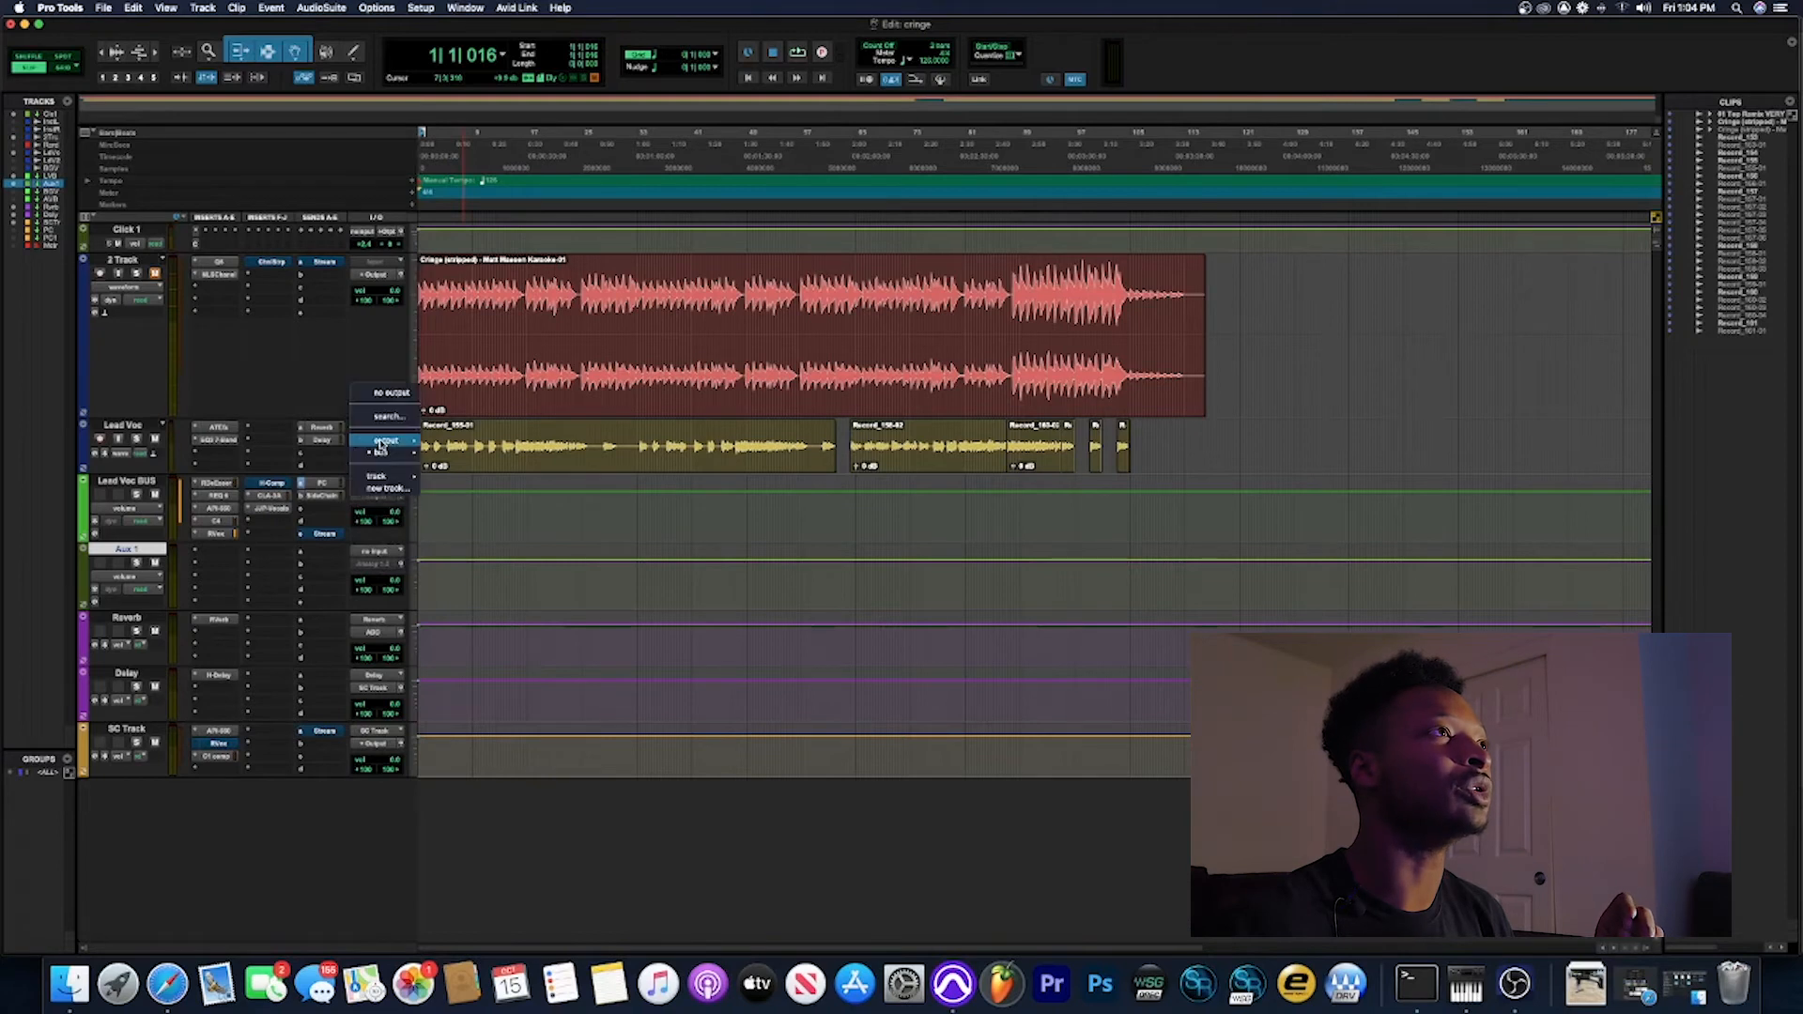
{"action": "mouse_move", "coordinate": [380, 445]}
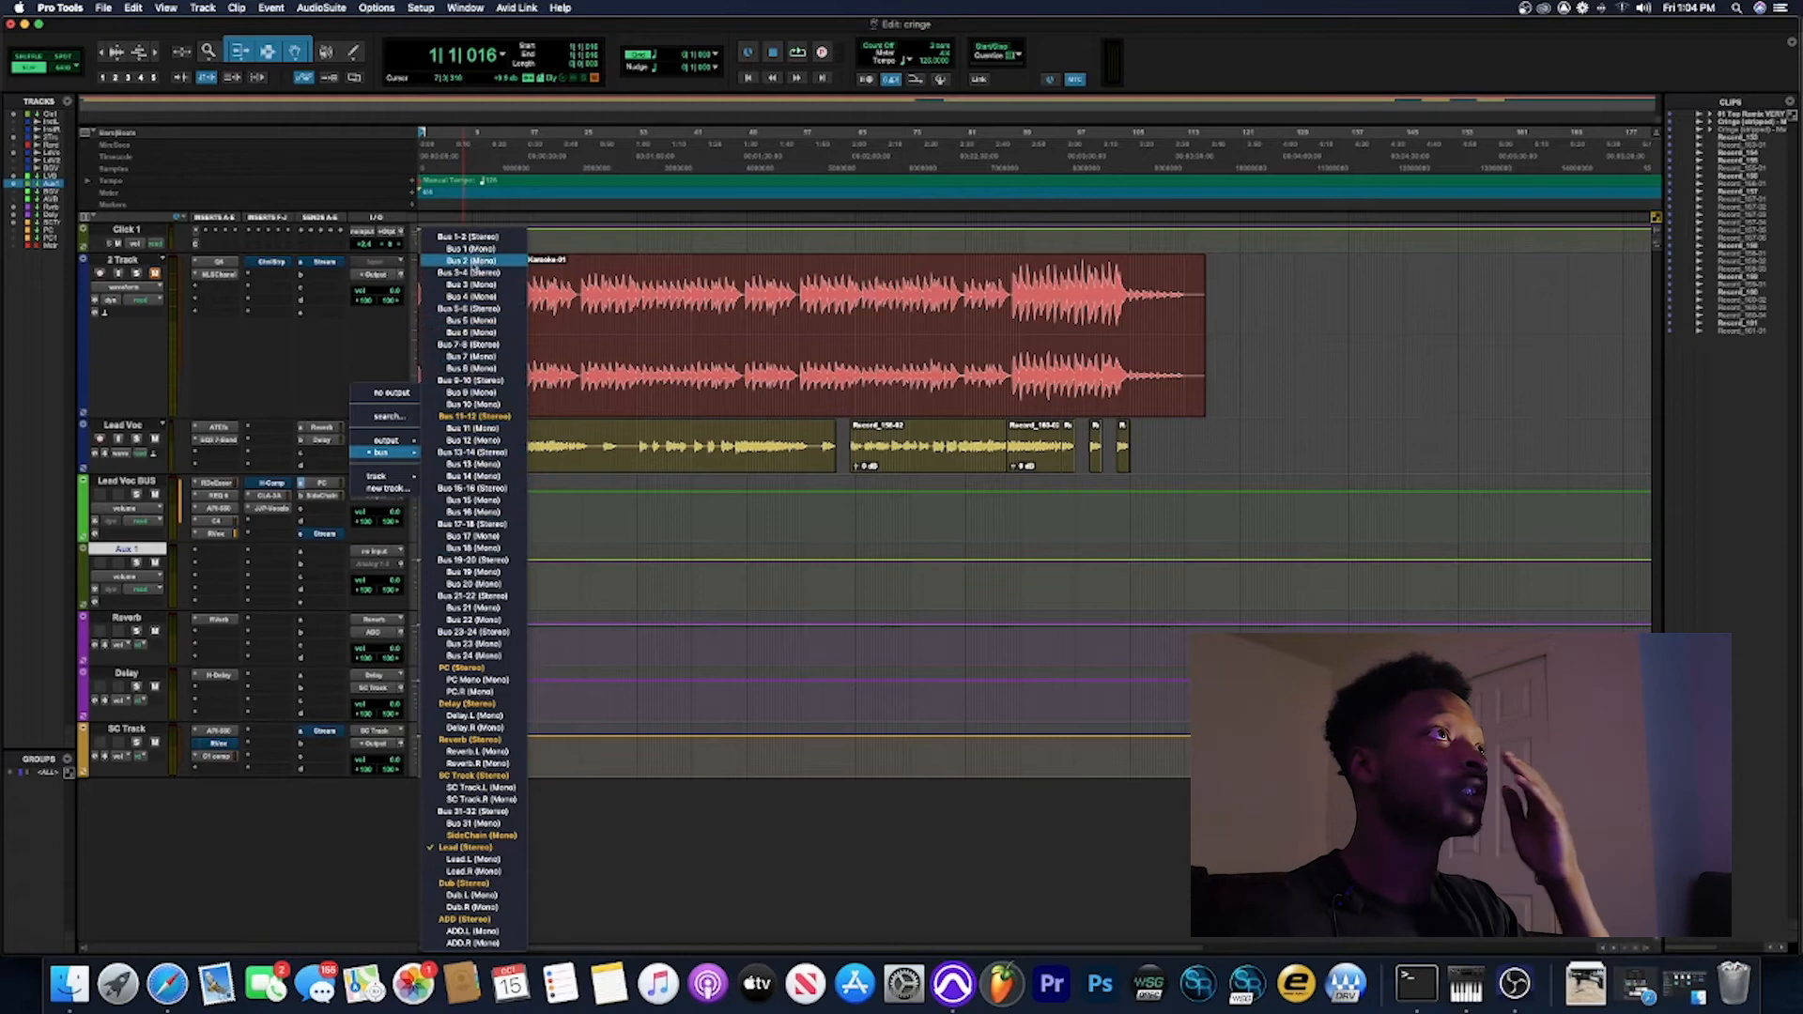
{"action": "left_click", "coordinate": [477, 272]}
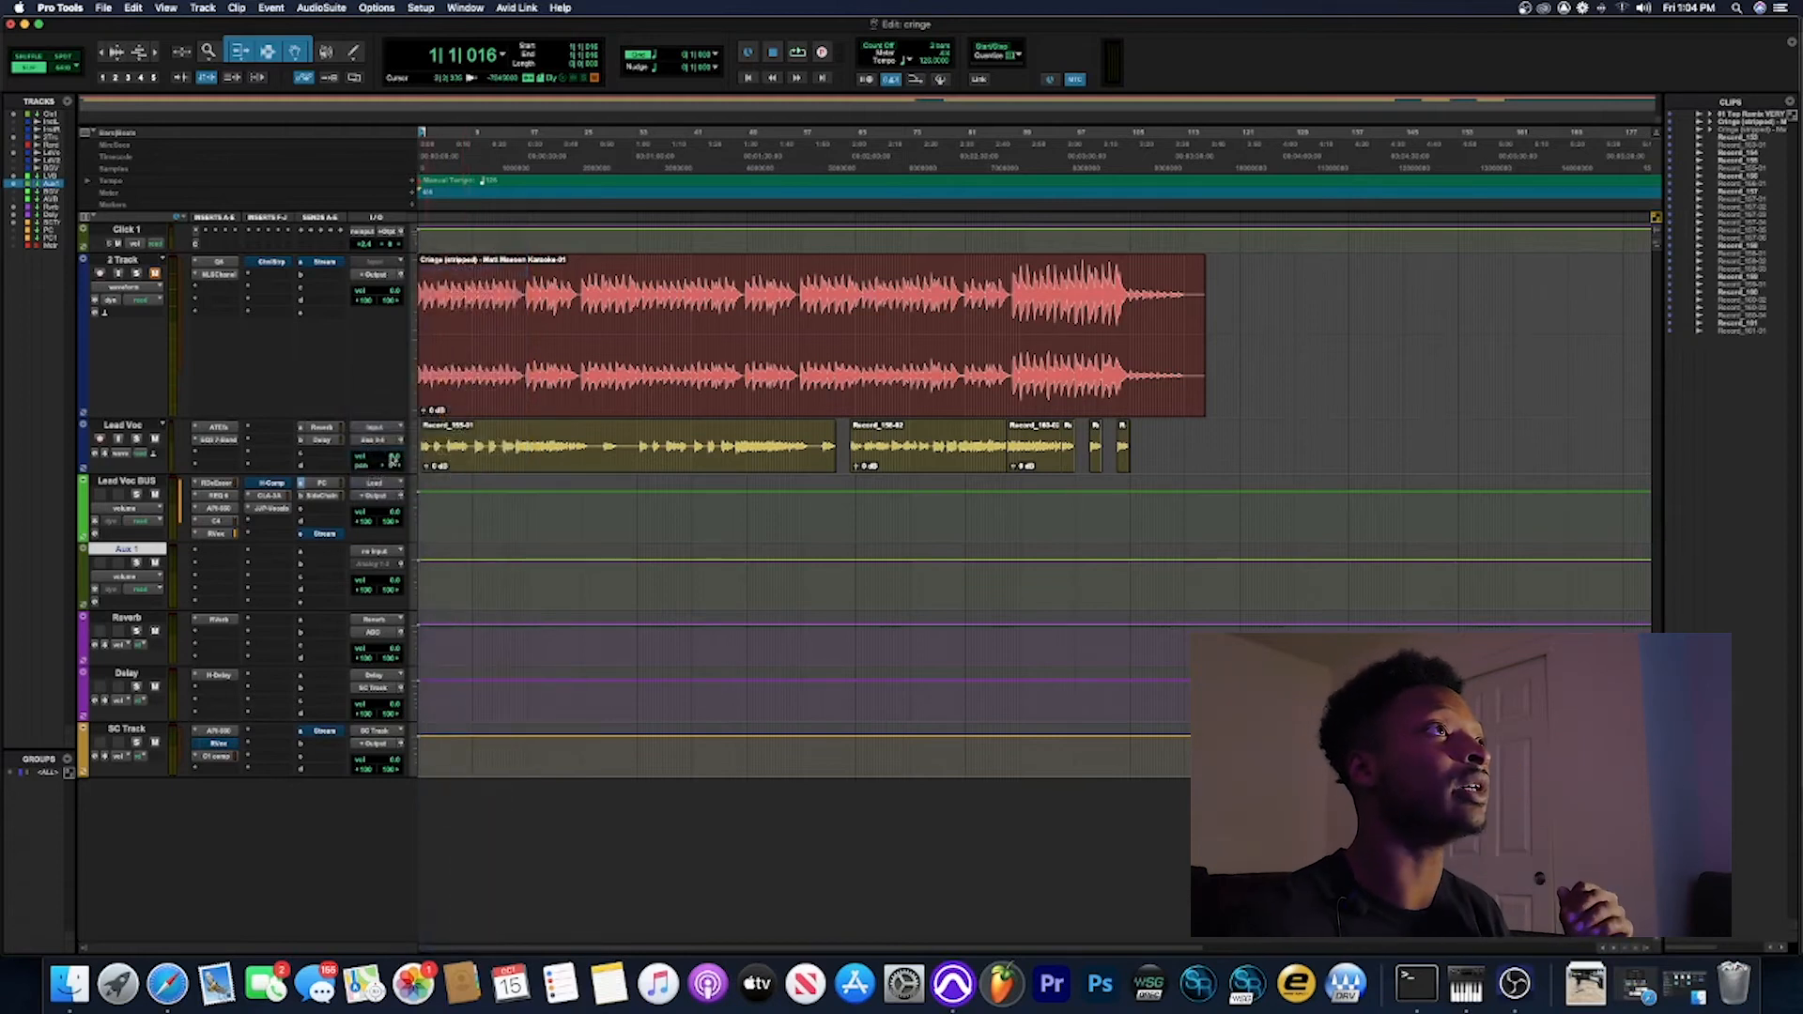
{"action": "right_click", "coordinate": [380, 442]}
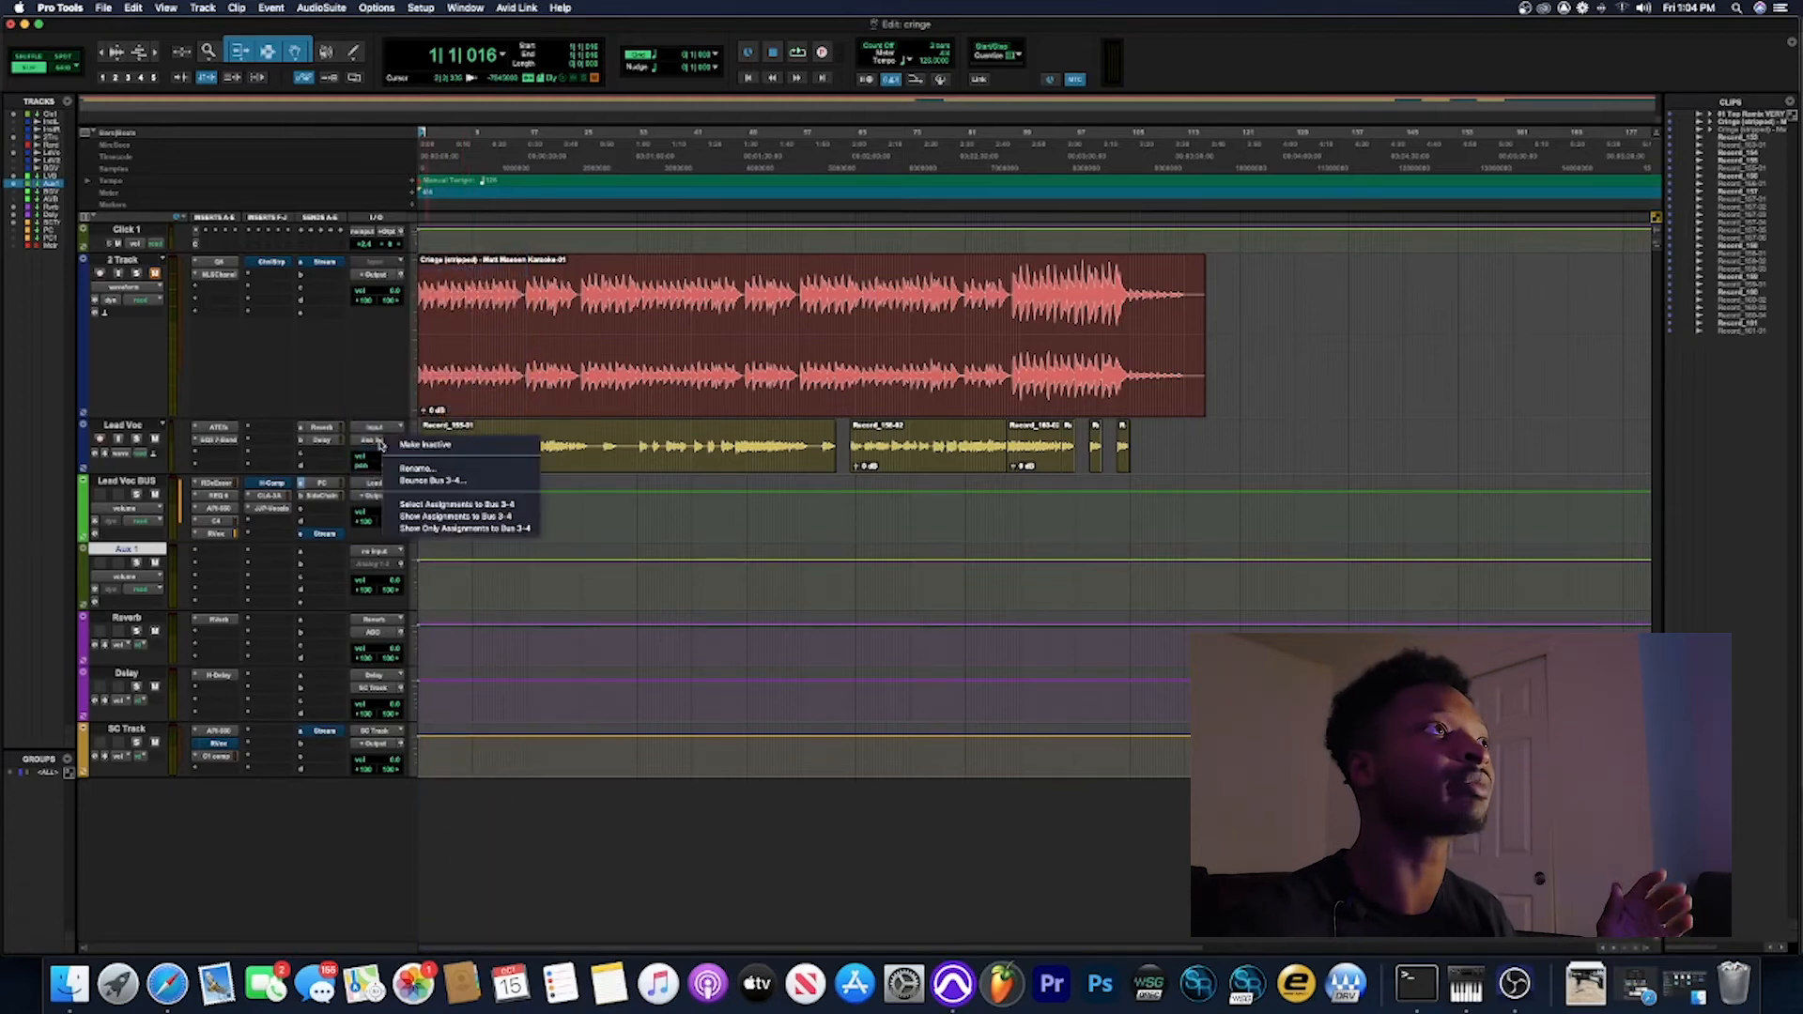
{"action": "left_click", "coordinate": [418, 467]}
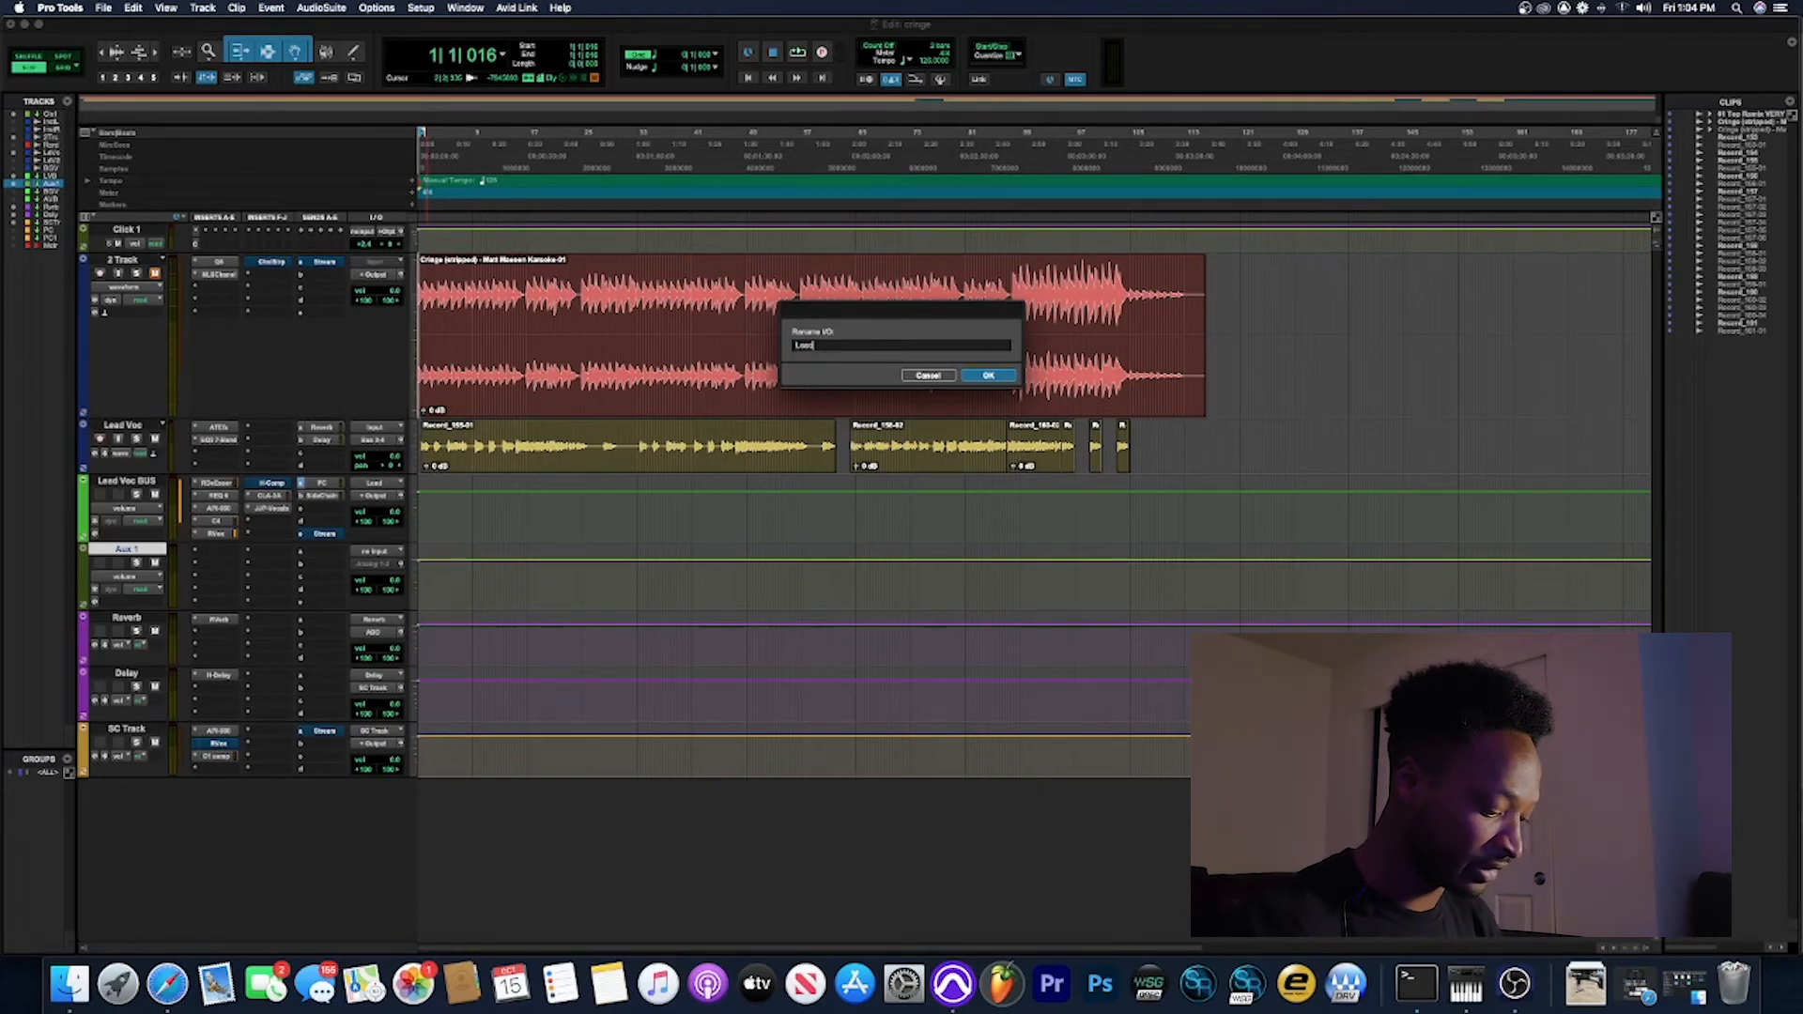
{"action": "type", "text": "1"}
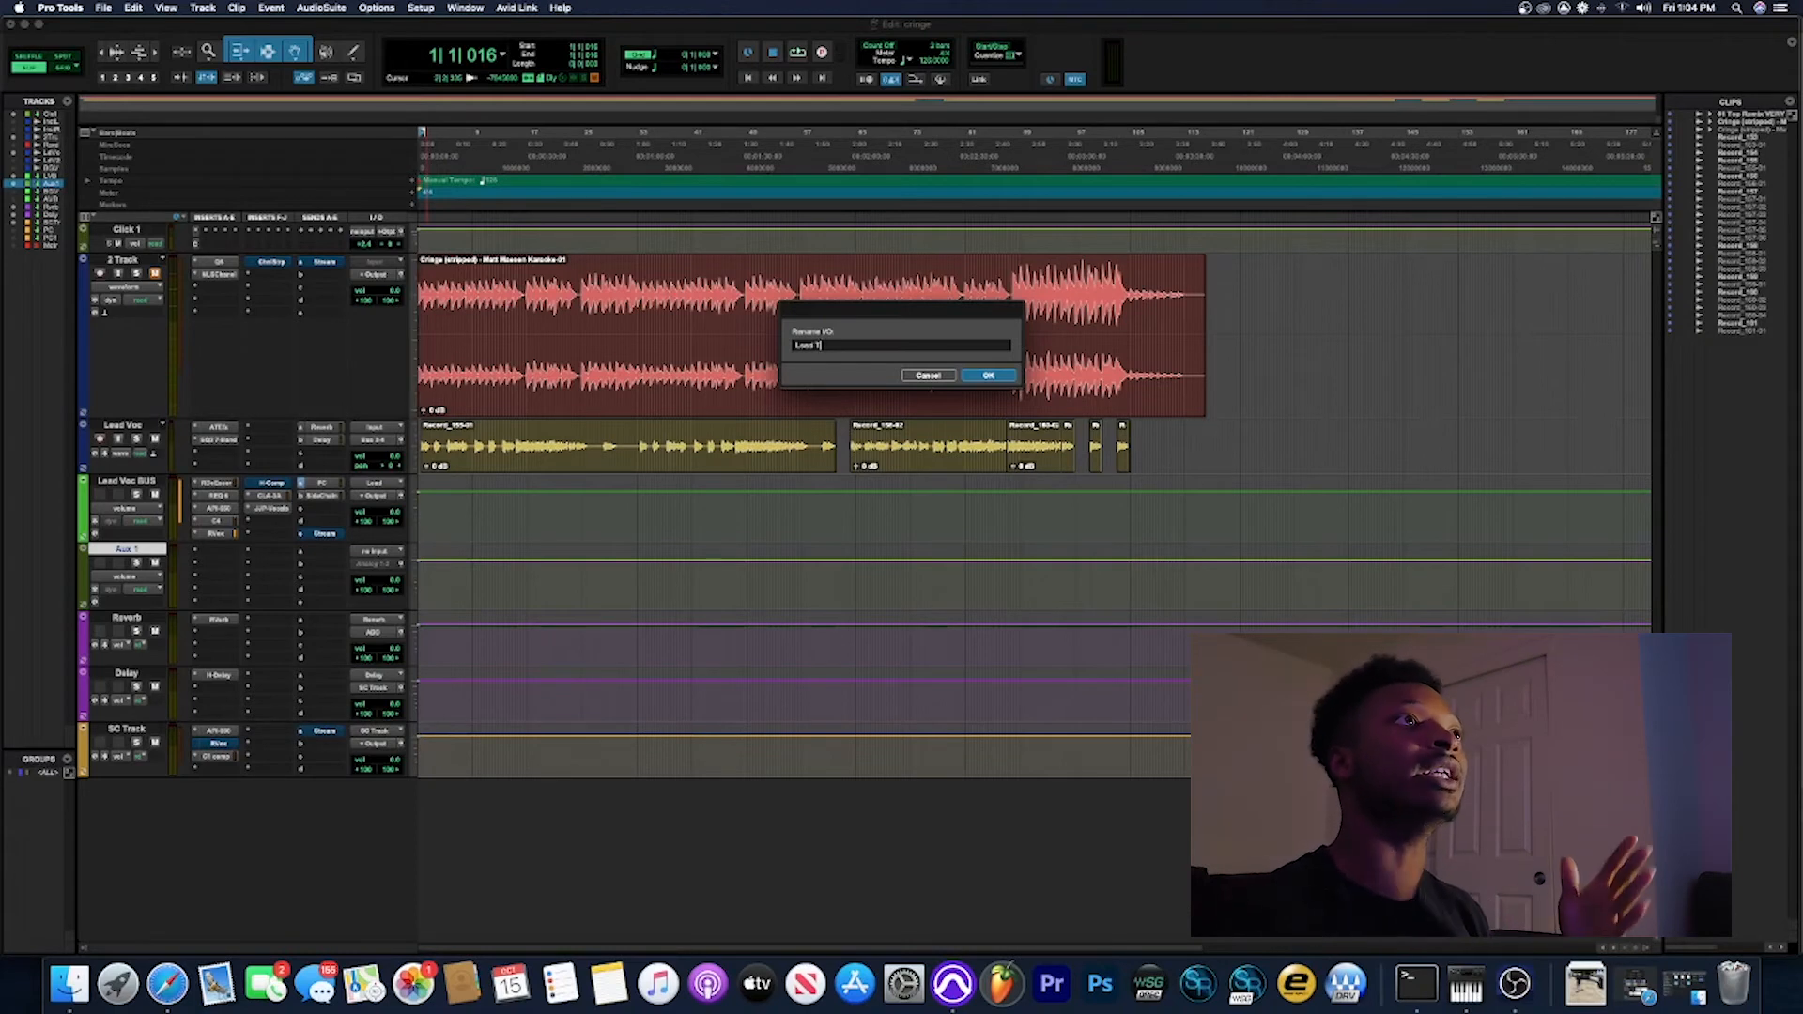
{"action": "left_click", "coordinate": [989, 376]}
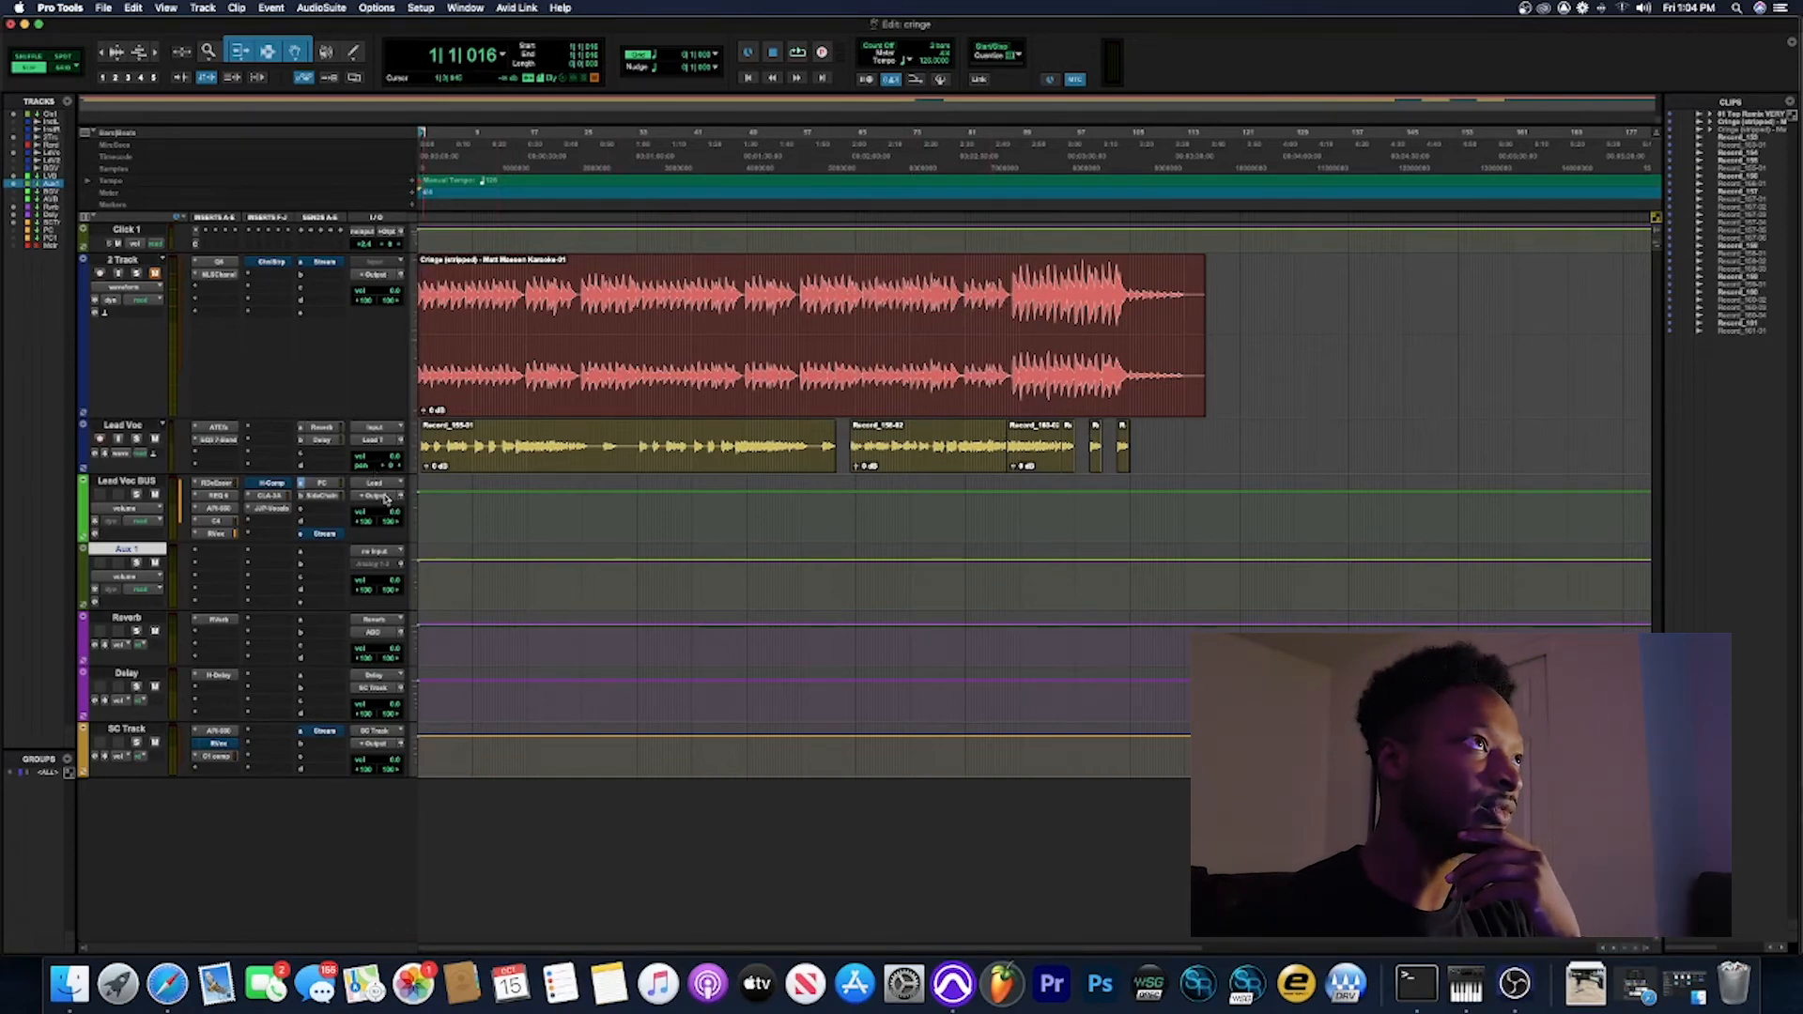
Step: Move the Aux 1 track below SC Track and set its track height to jumbo
{"action": "left_click", "coordinate": [373, 554]}
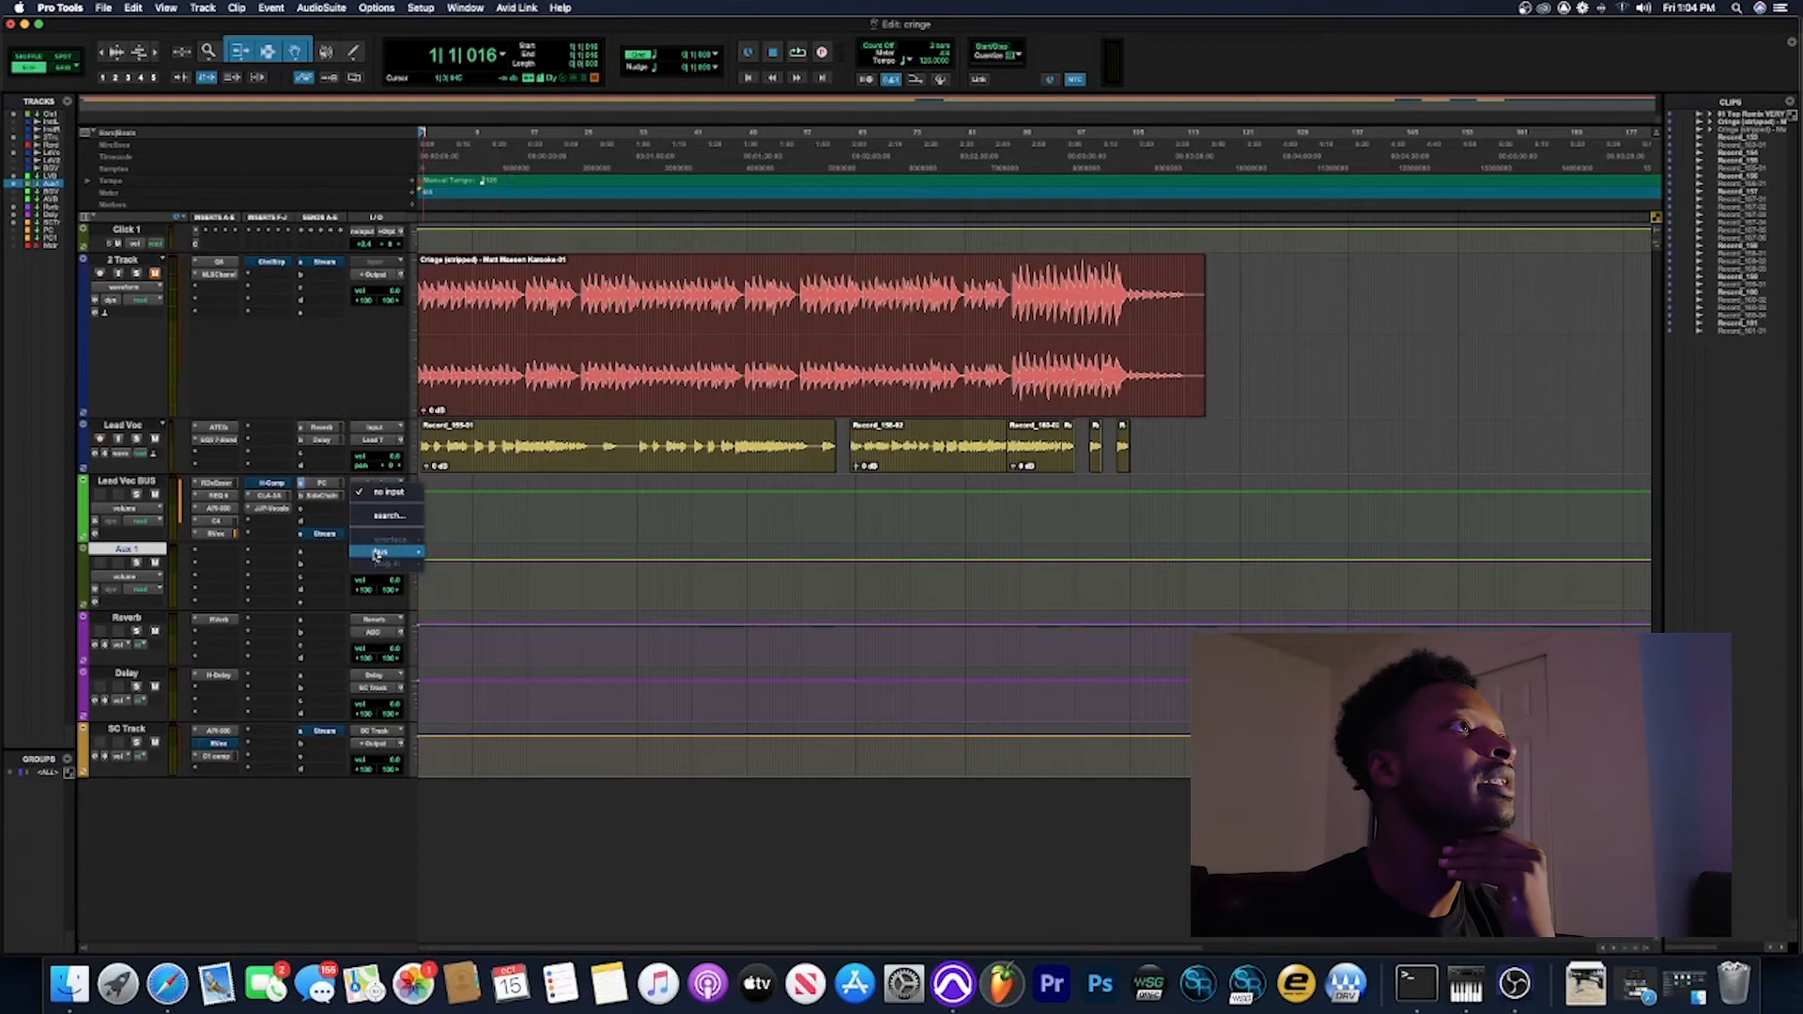
{"action": "left_click", "coordinate": [146, 555]}
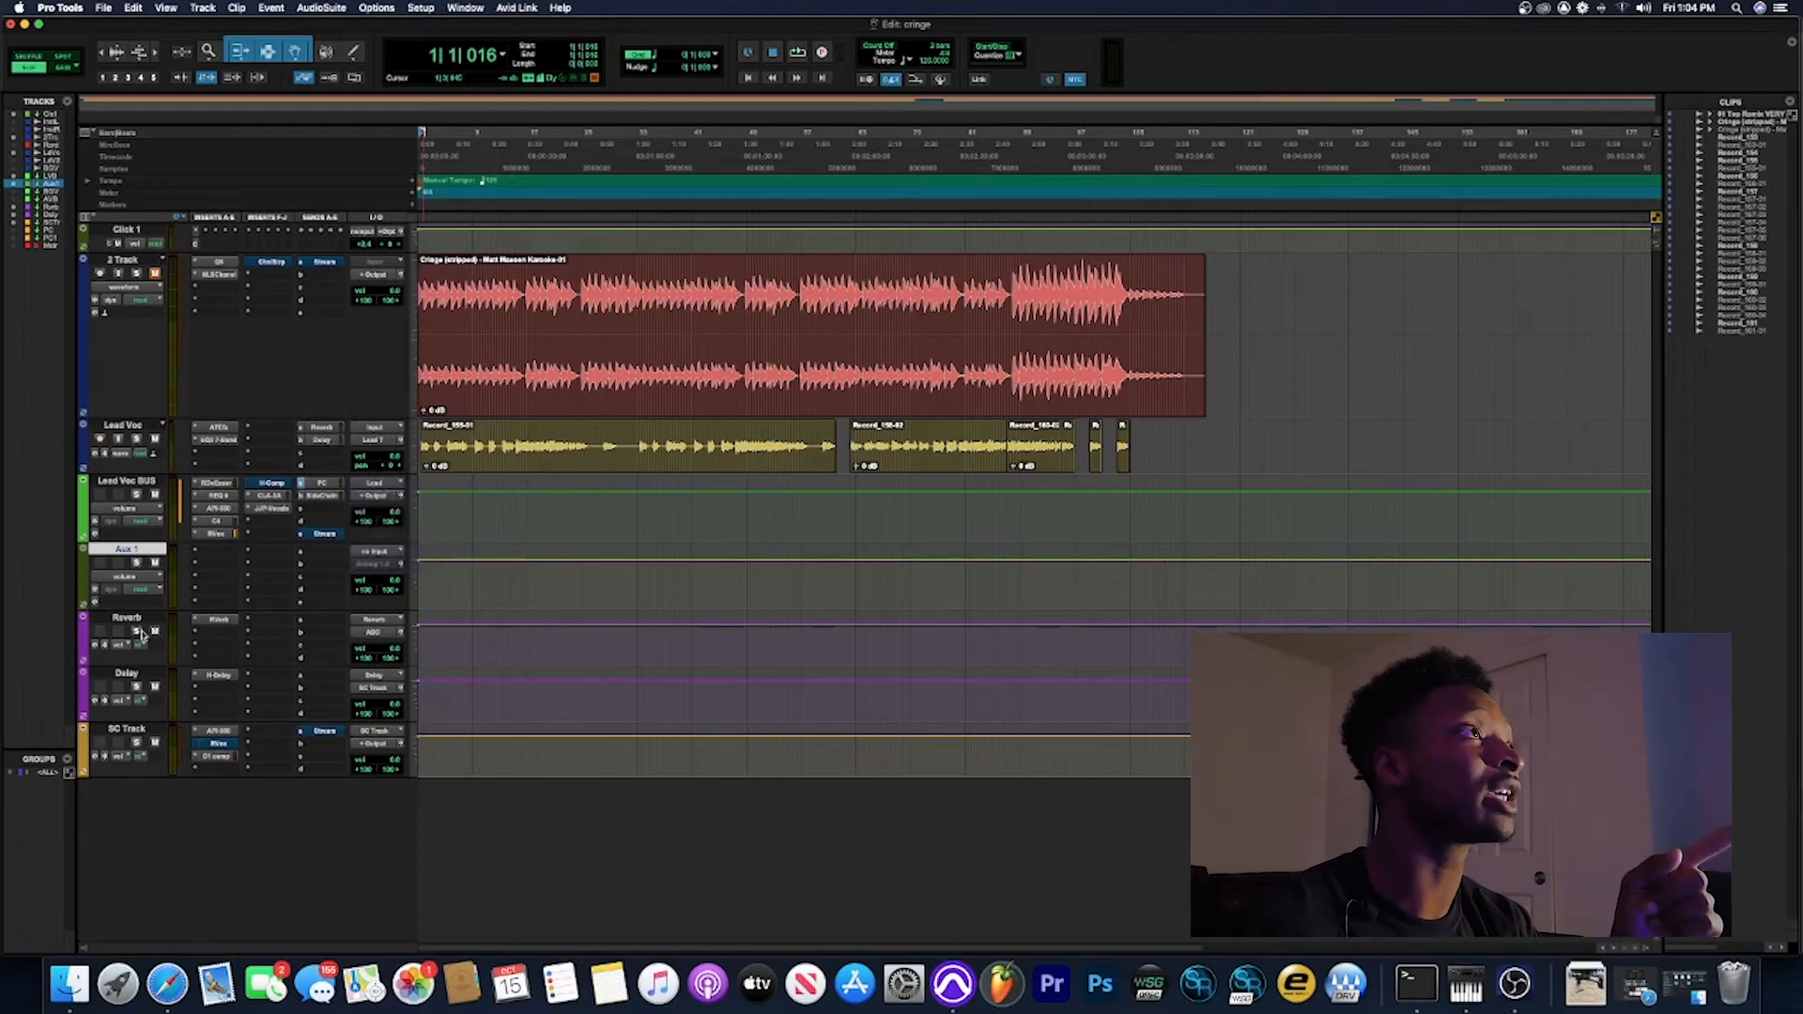
{"action": "left_click_drag", "start_coordinate": [128, 542], "coordinate": [140, 830]}
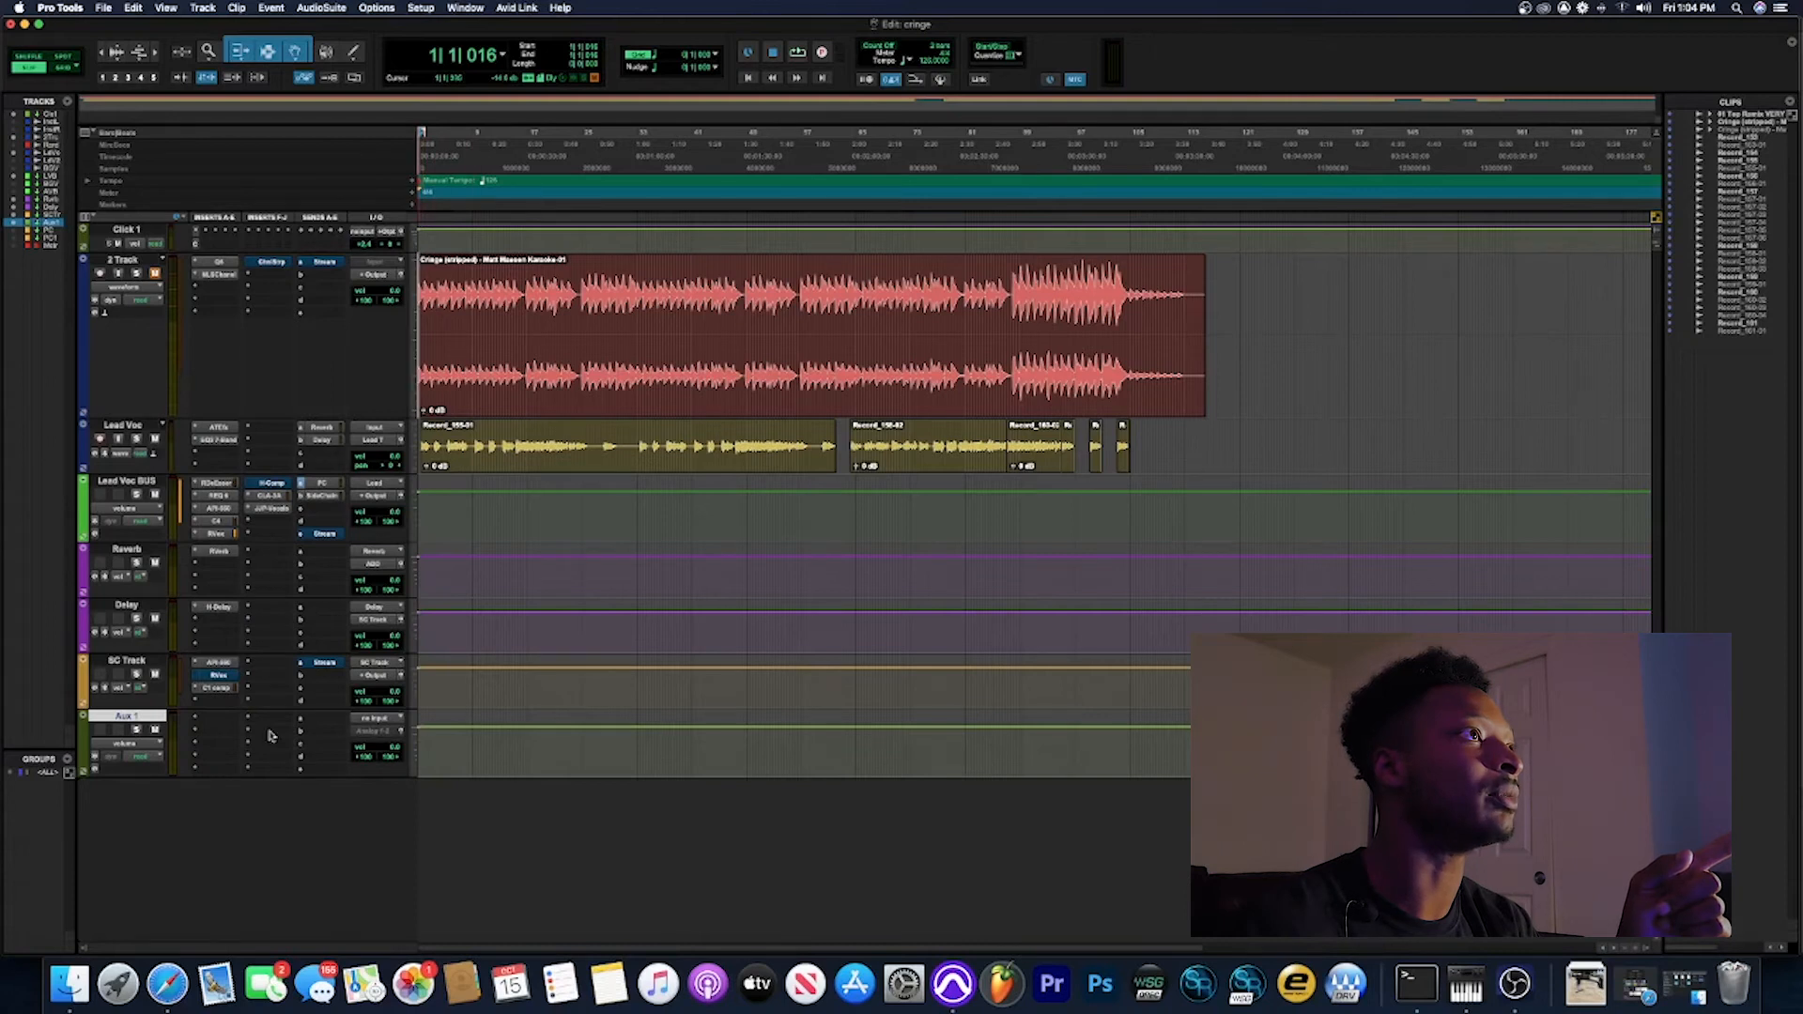
{"action": "left_click", "coordinate": [411, 754]}
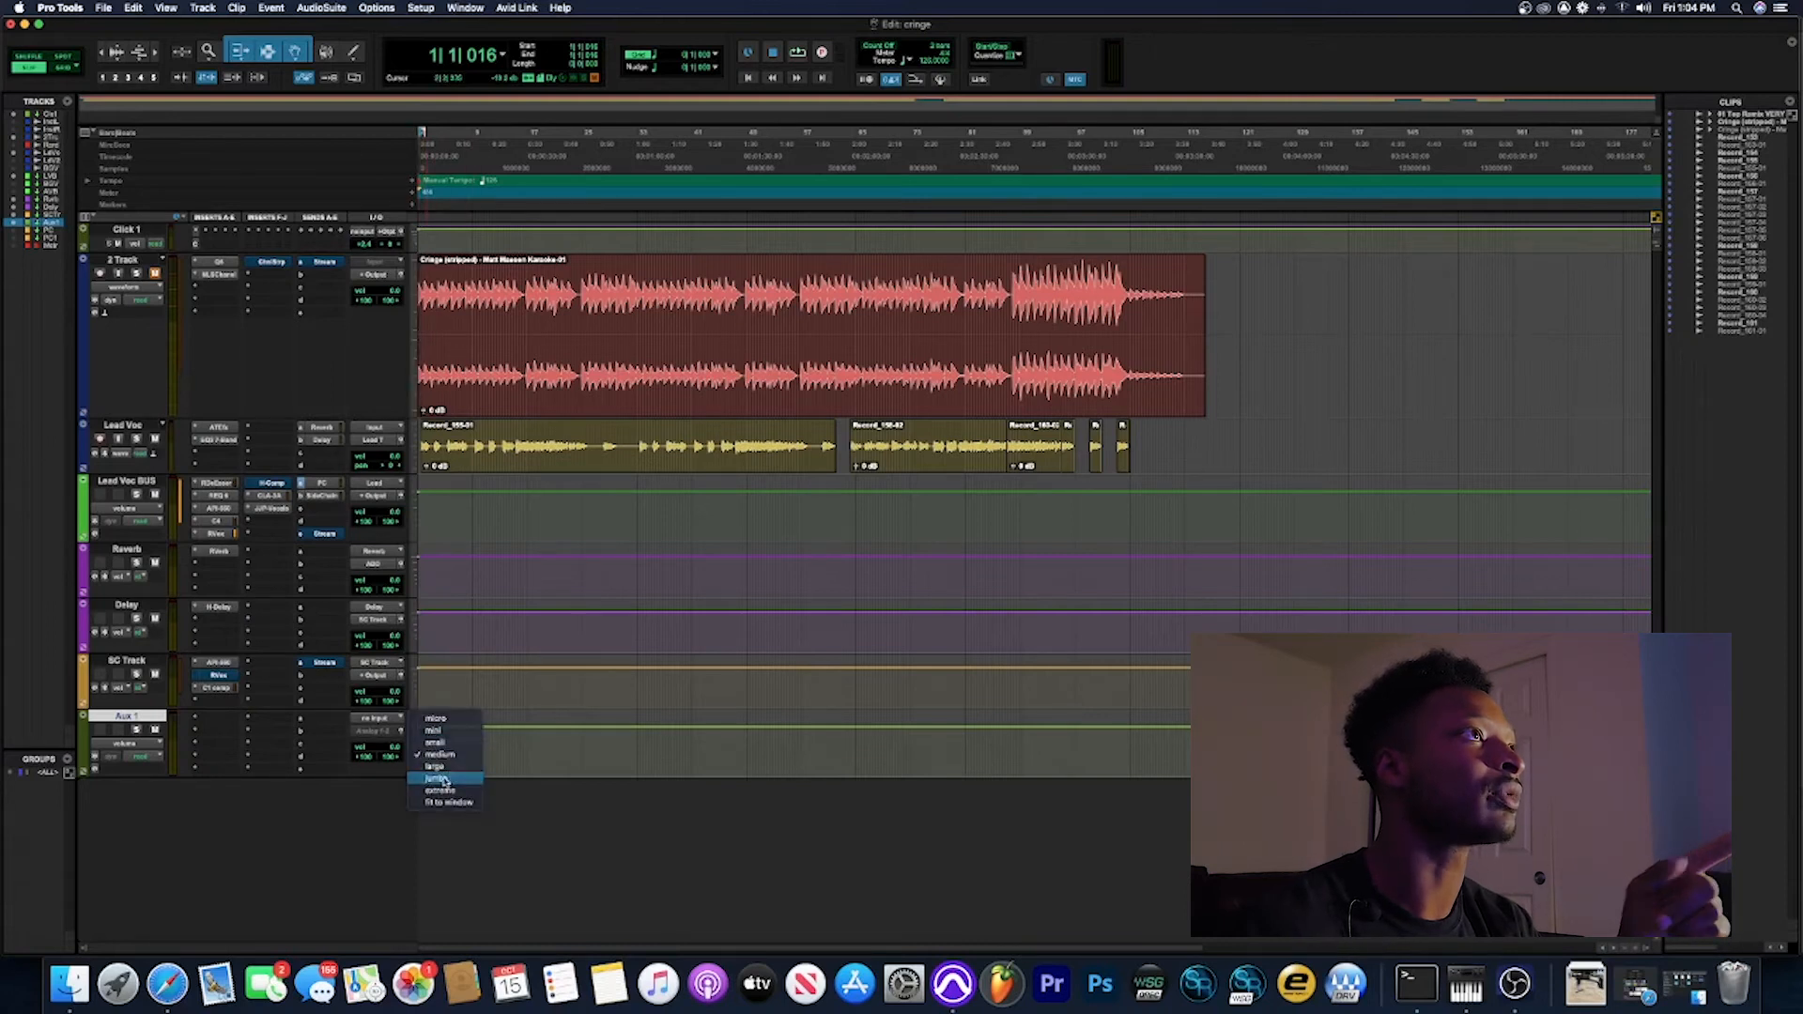
{"action": "left_click", "coordinate": [454, 776]}
Step: Set the Aux 1 track's input to the Lead 1 (Stereo) bus
{"action": "scroll", "coordinate": [120, 850], "scroll_direction": "down", "scroll_amount": 2}
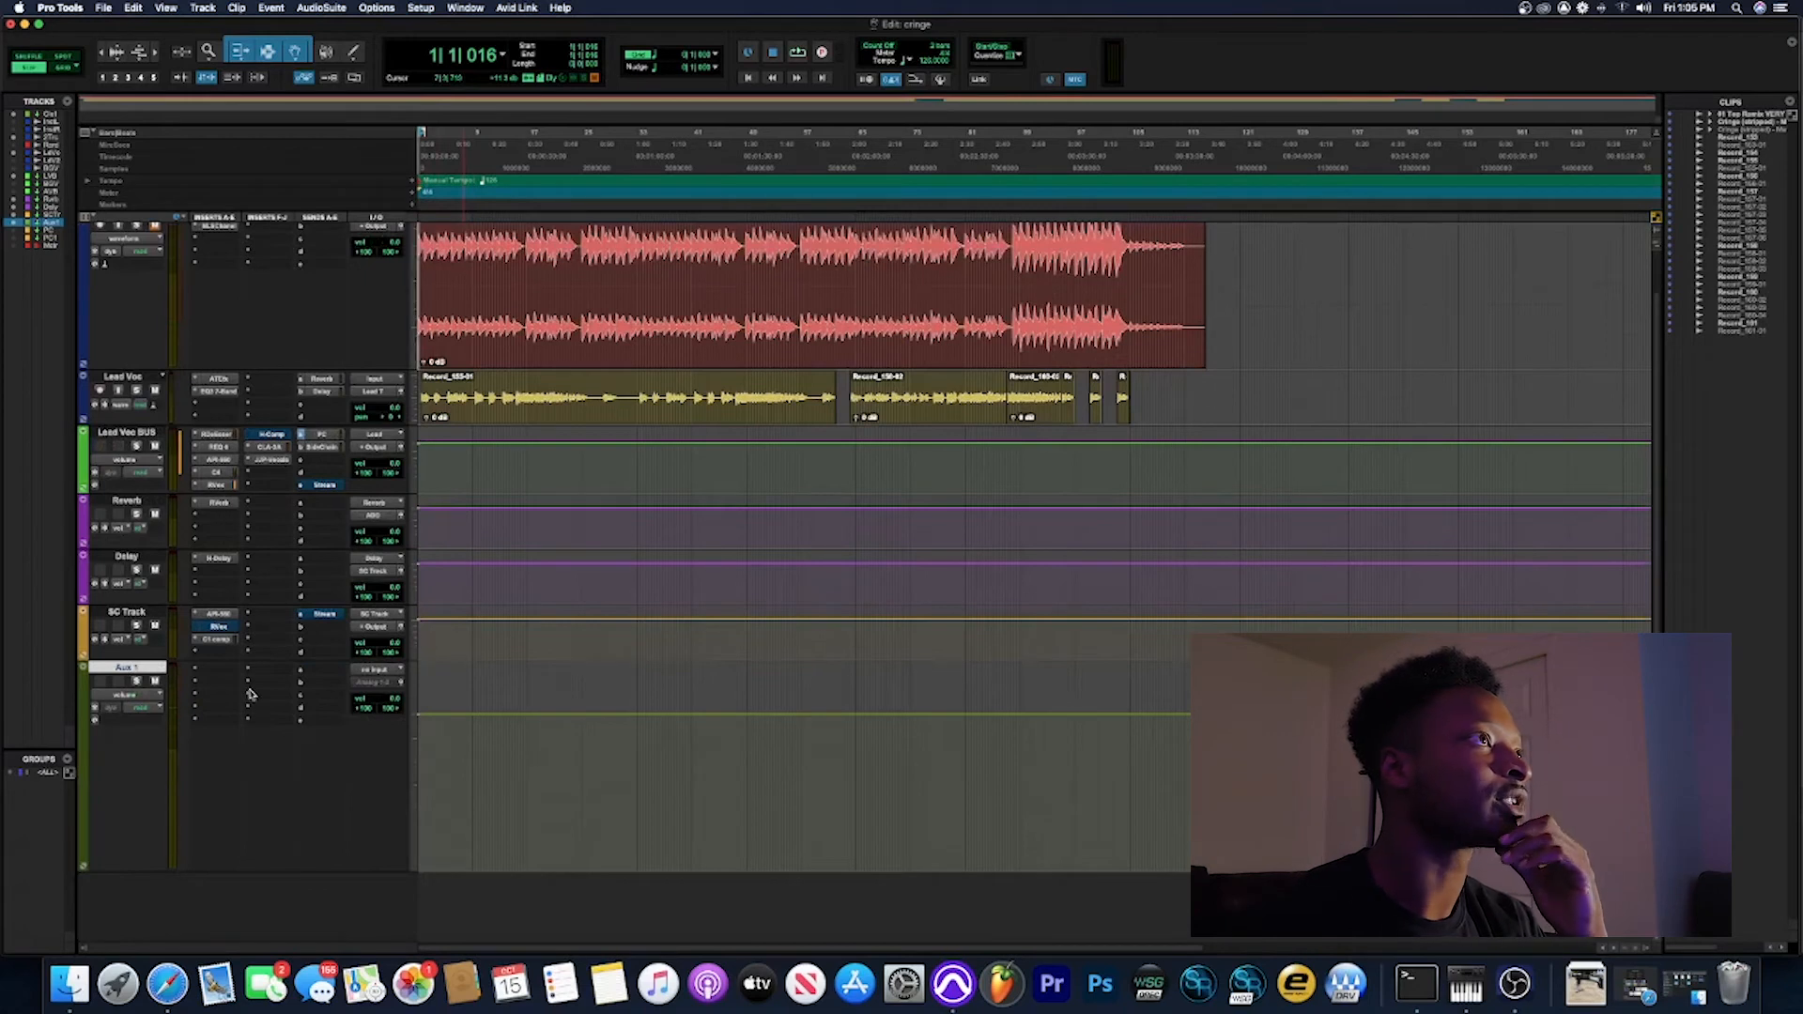
{"action": "left_click", "coordinate": [389, 673]}
{"action": "mouse_move", "coordinate": [391, 677]}
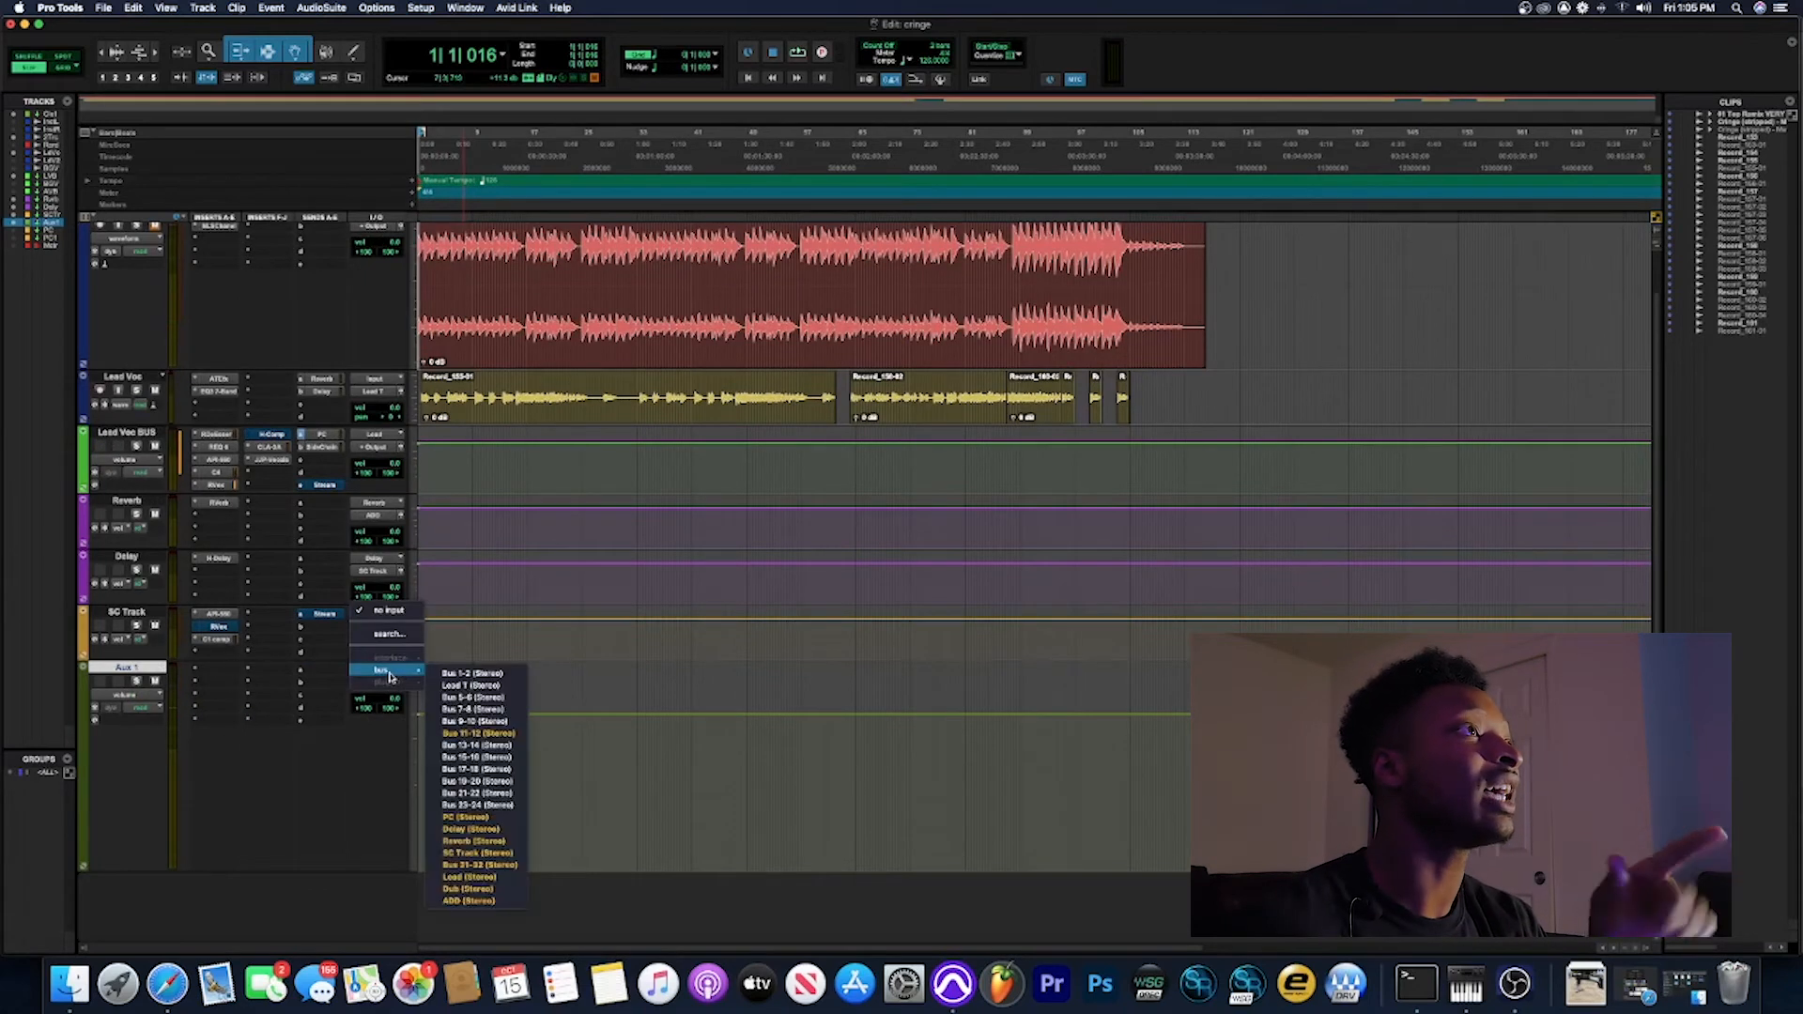
{"action": "left_click", "coordinate": [484, 686]}
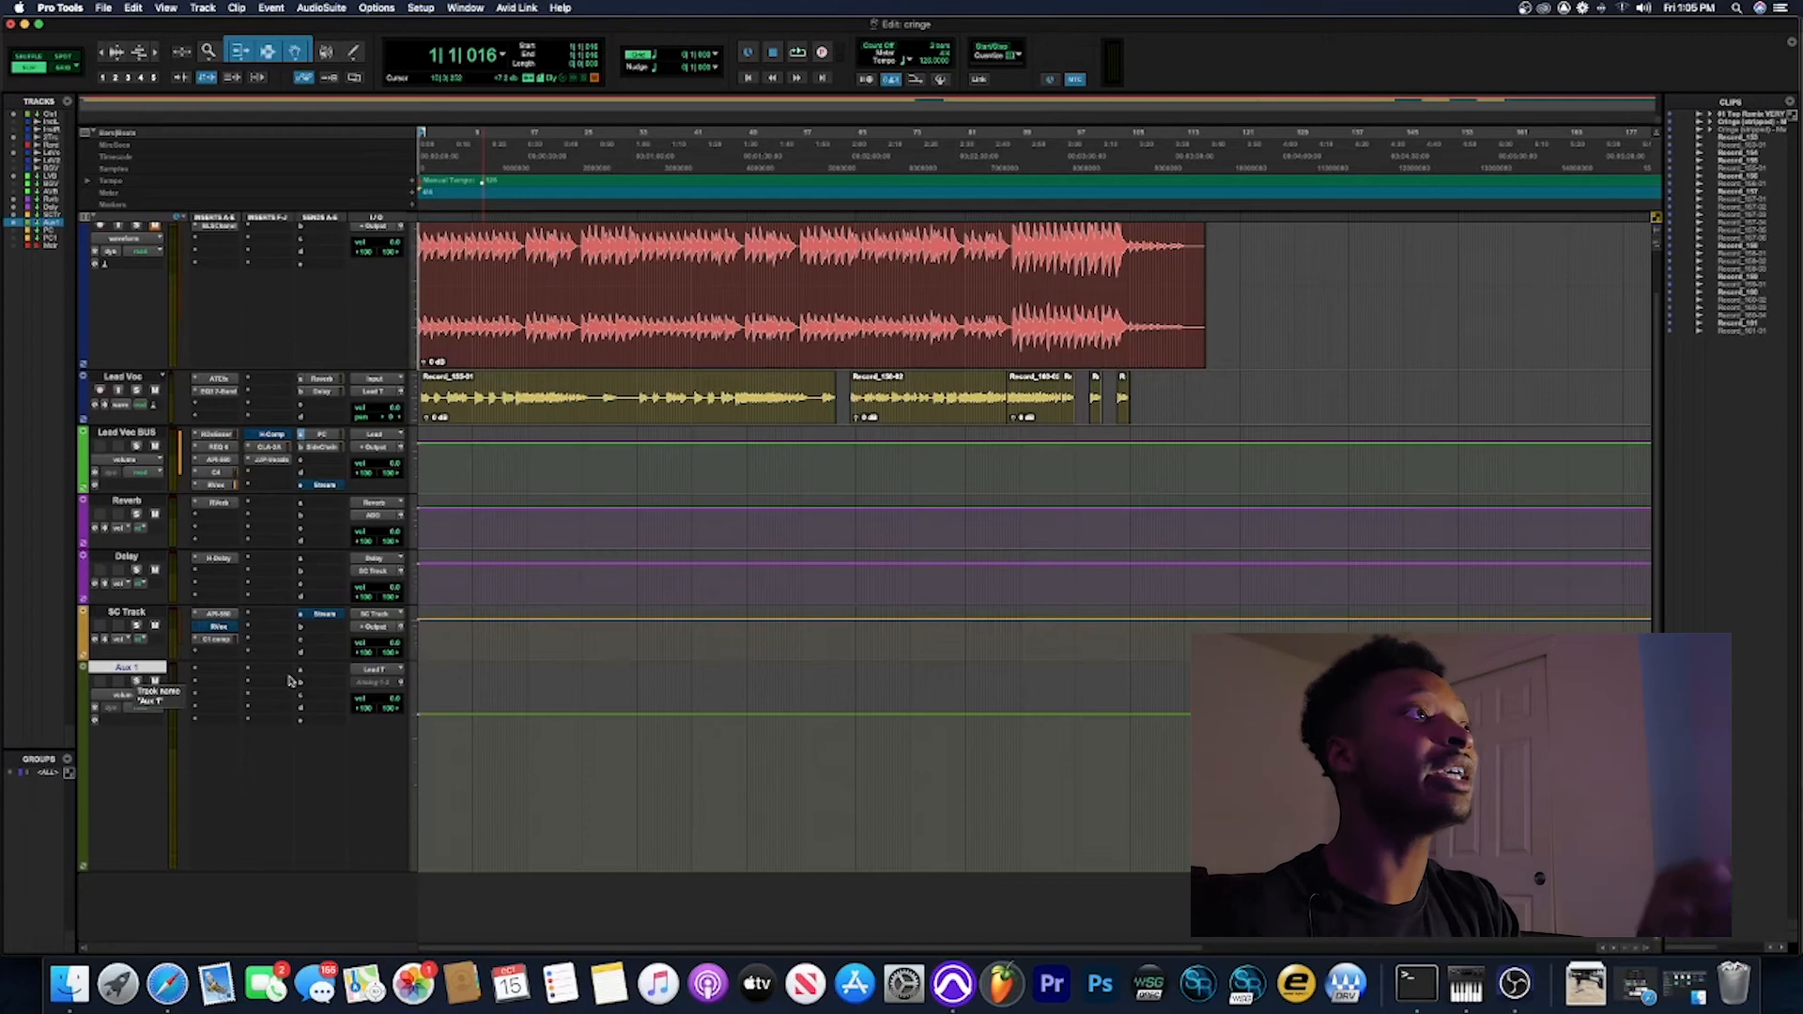
{"action": "left_click", "coordinate": [376, 669]}
{"action": "mouse_move", "coordinate": [380, 670]}
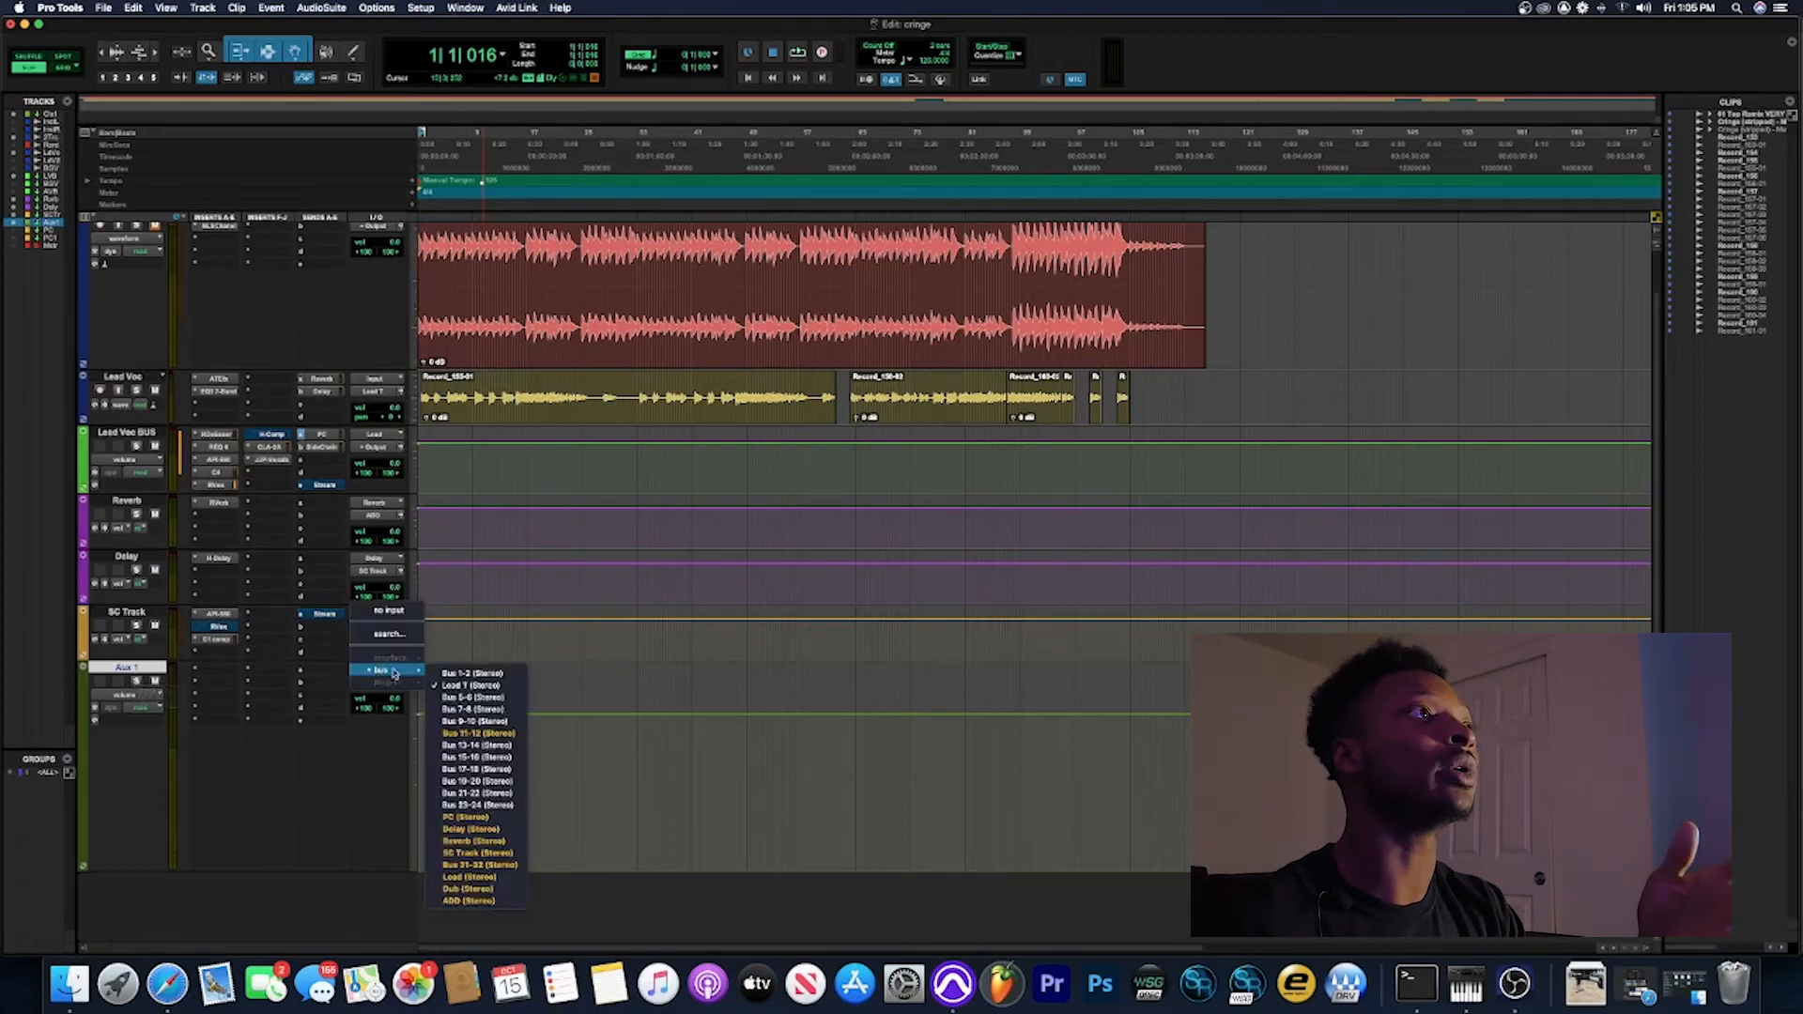
{"action": "left_click", "coordinate": [458, 686]}
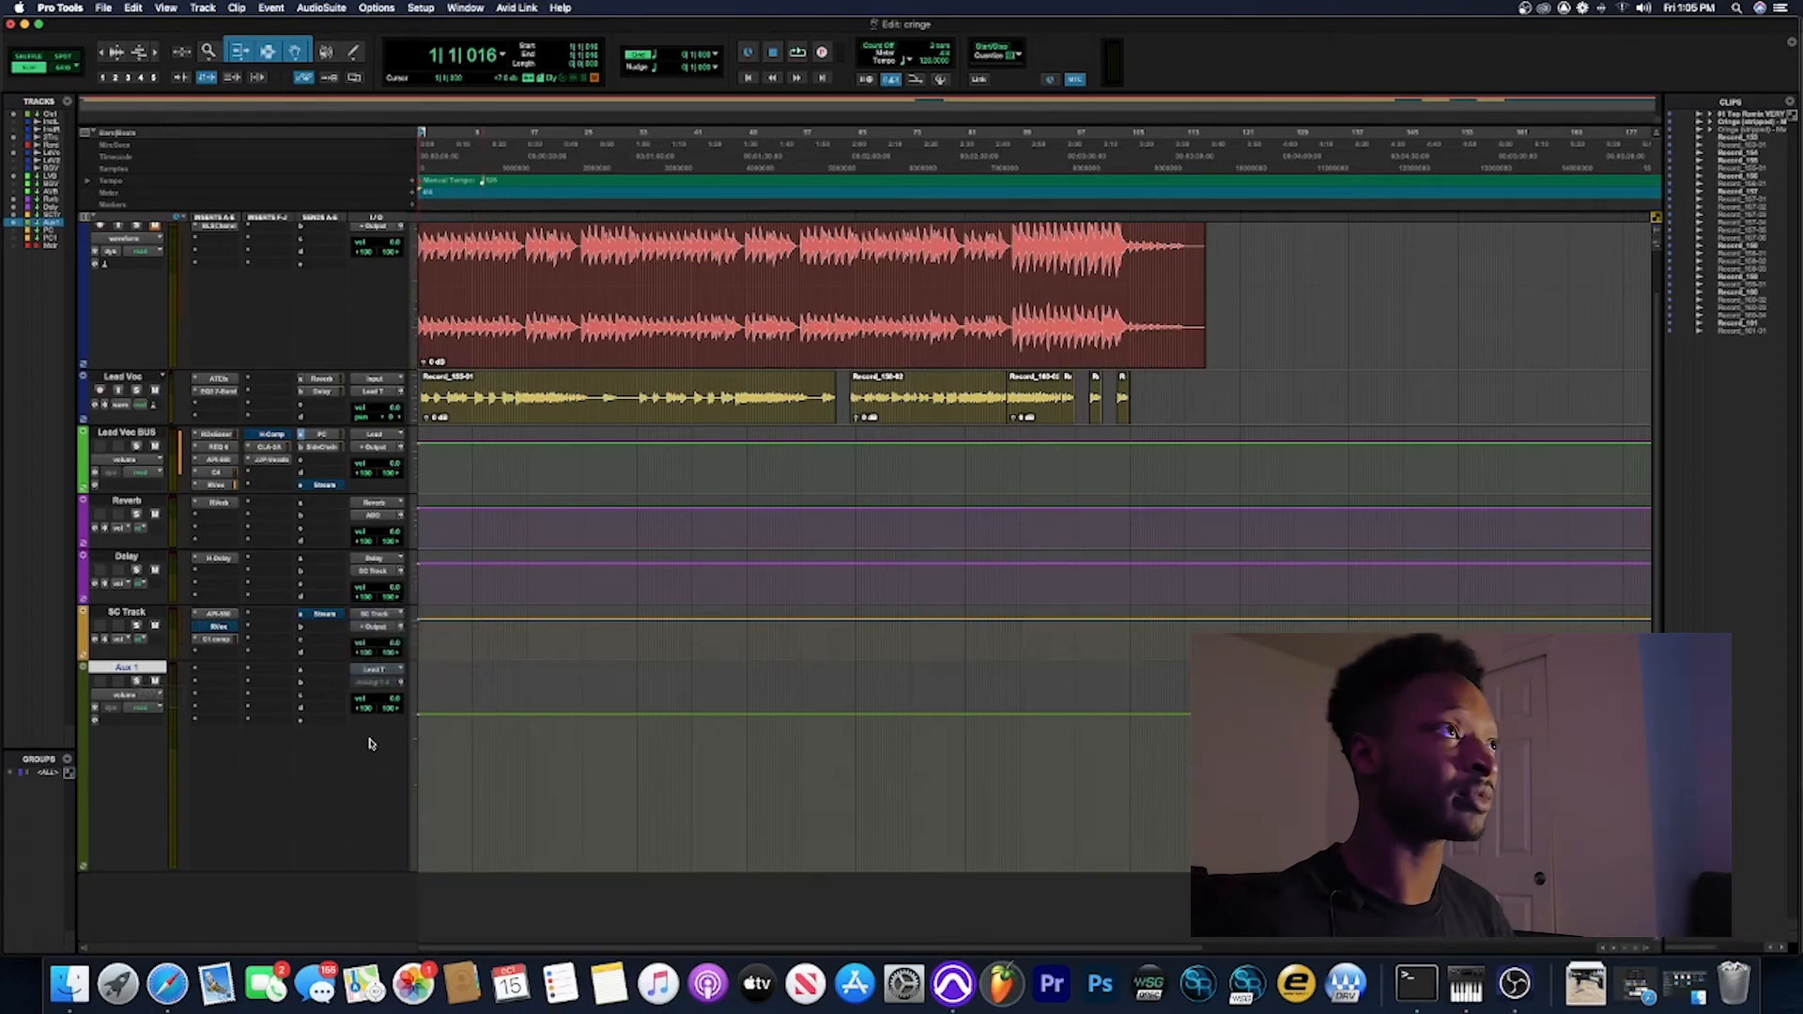
Step: Check the Aux 1 track's output assignment and delete the track
{"action": "left_click", "coordinate": [375, 685]}
{"action": "mouse_move", "coordinate": [376, 687]}
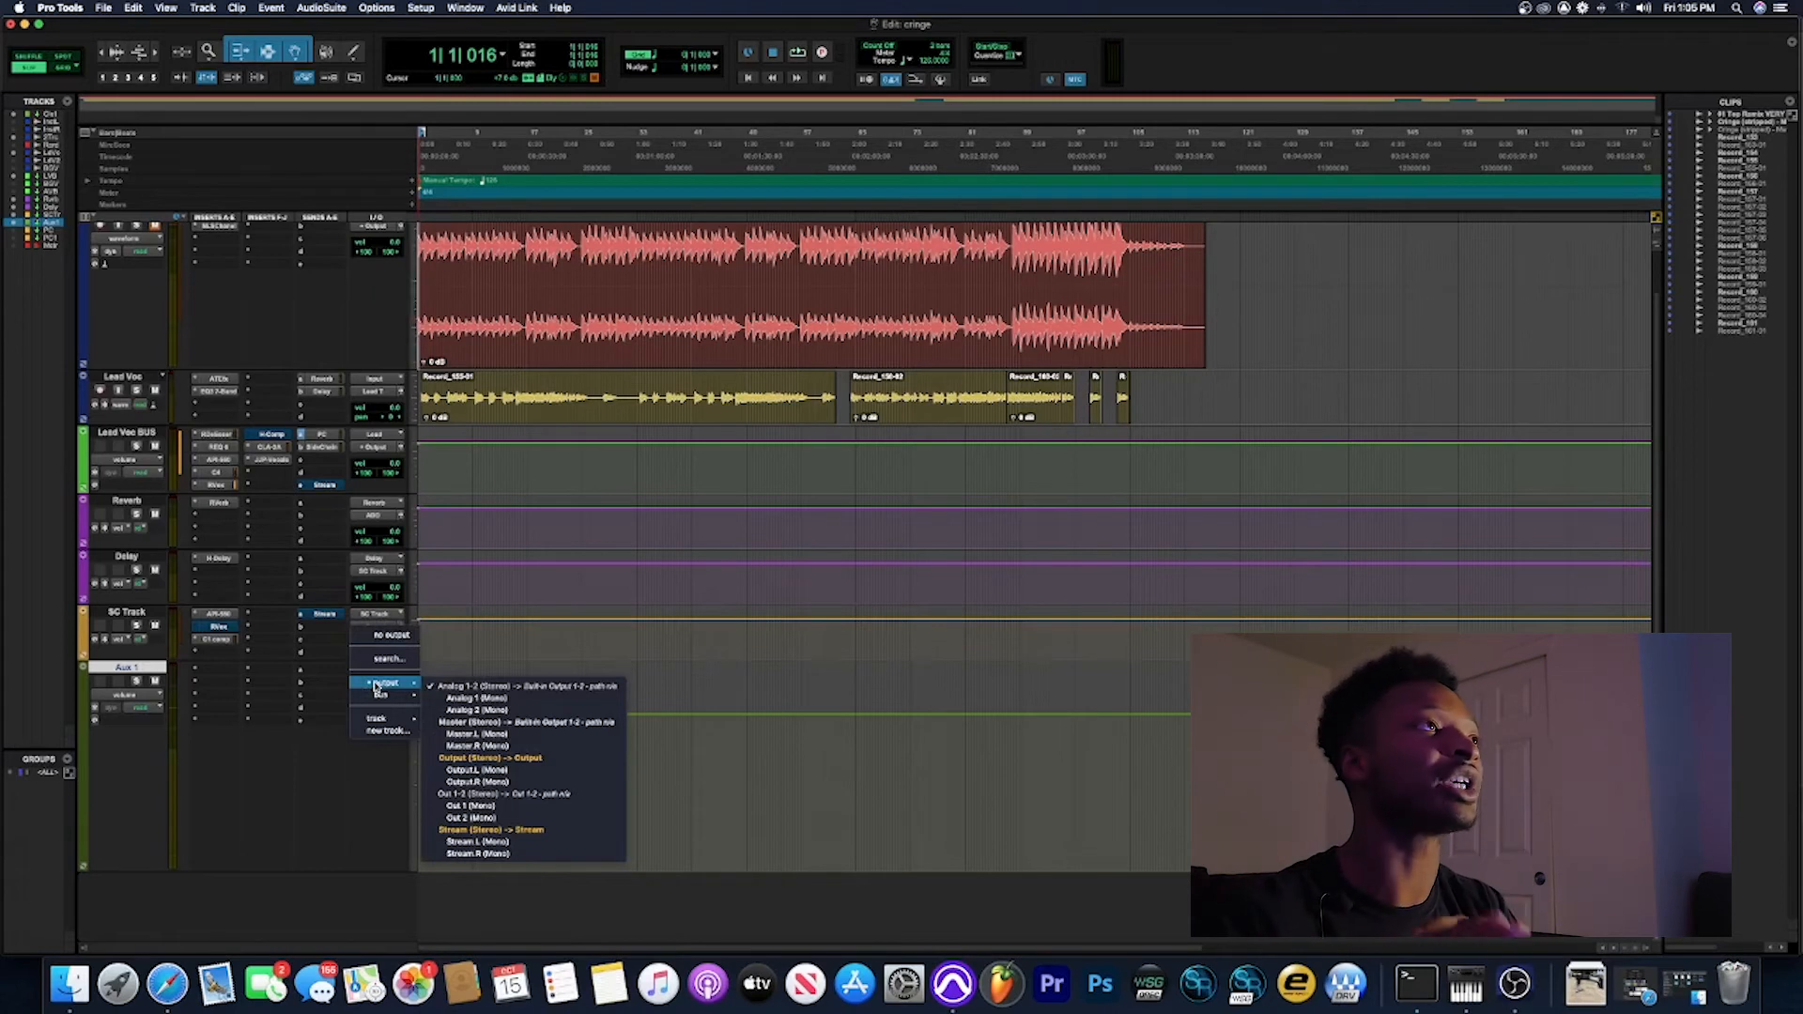
{"action": "left_click", "coordinate": [327, 797]}
{"action": "right_click", "coordinate": [129, 669]}
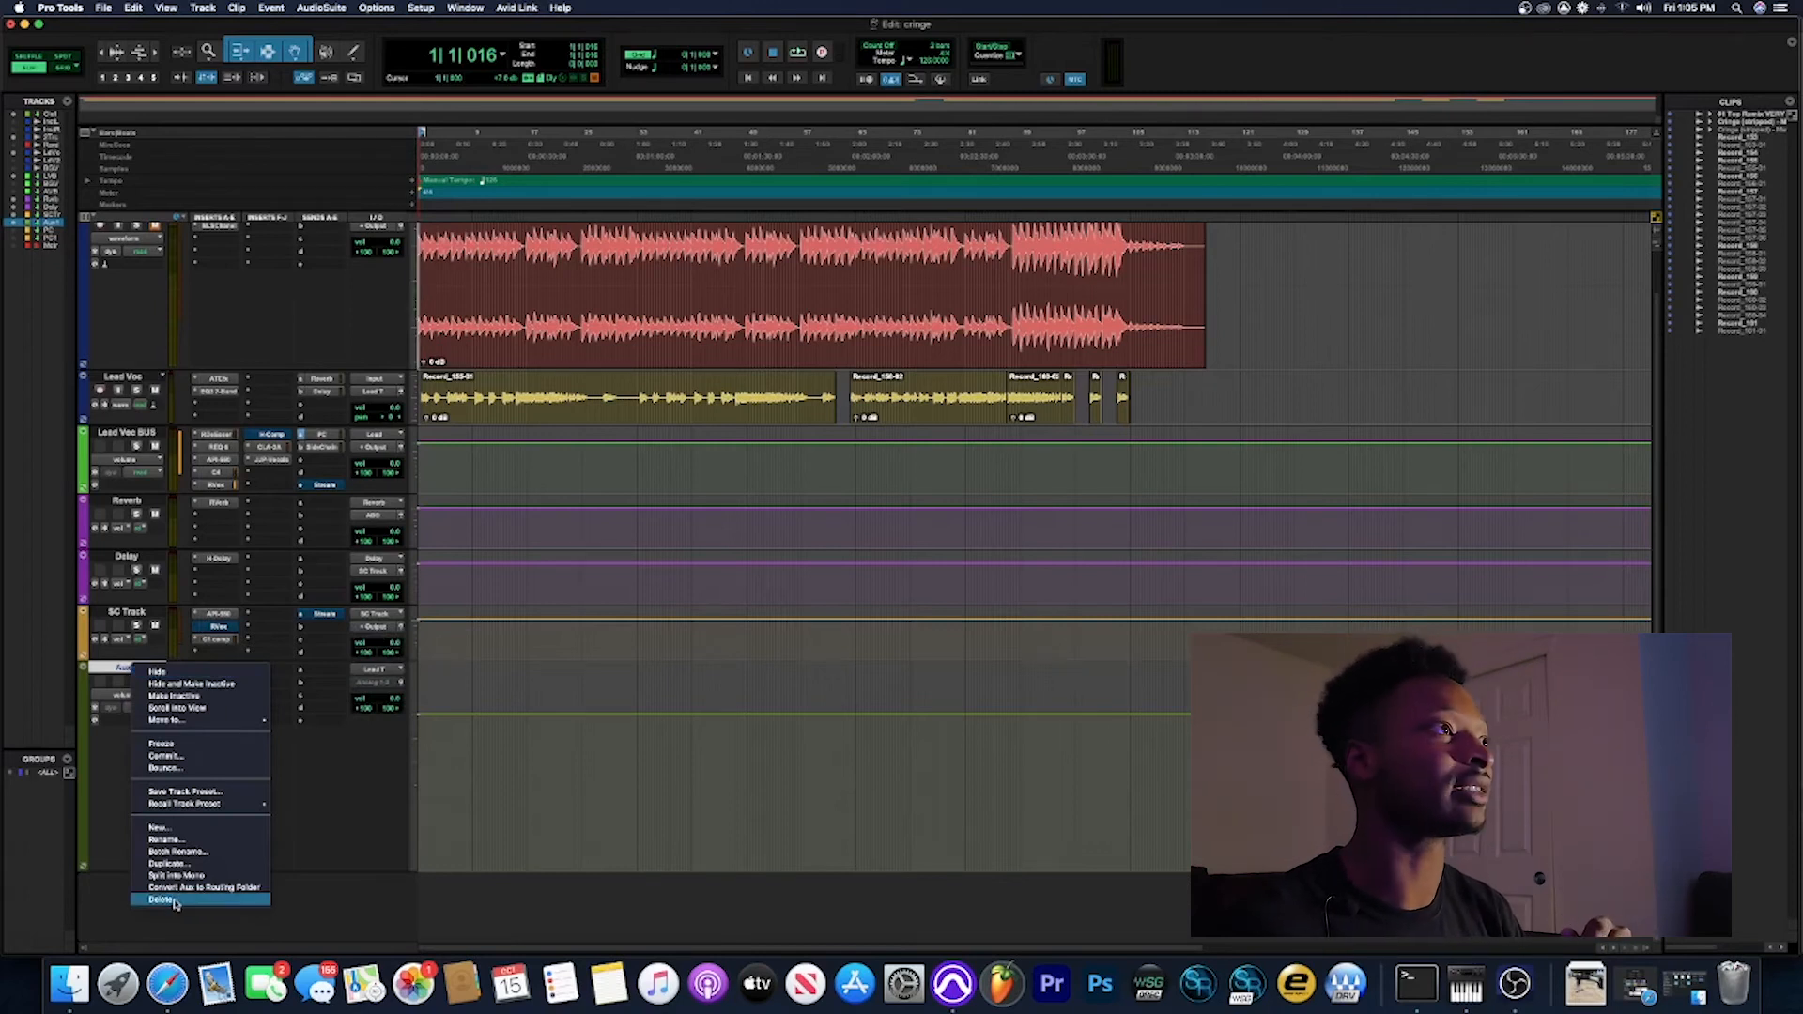
{"action": "left_click", "coordinate": [162, 899]}
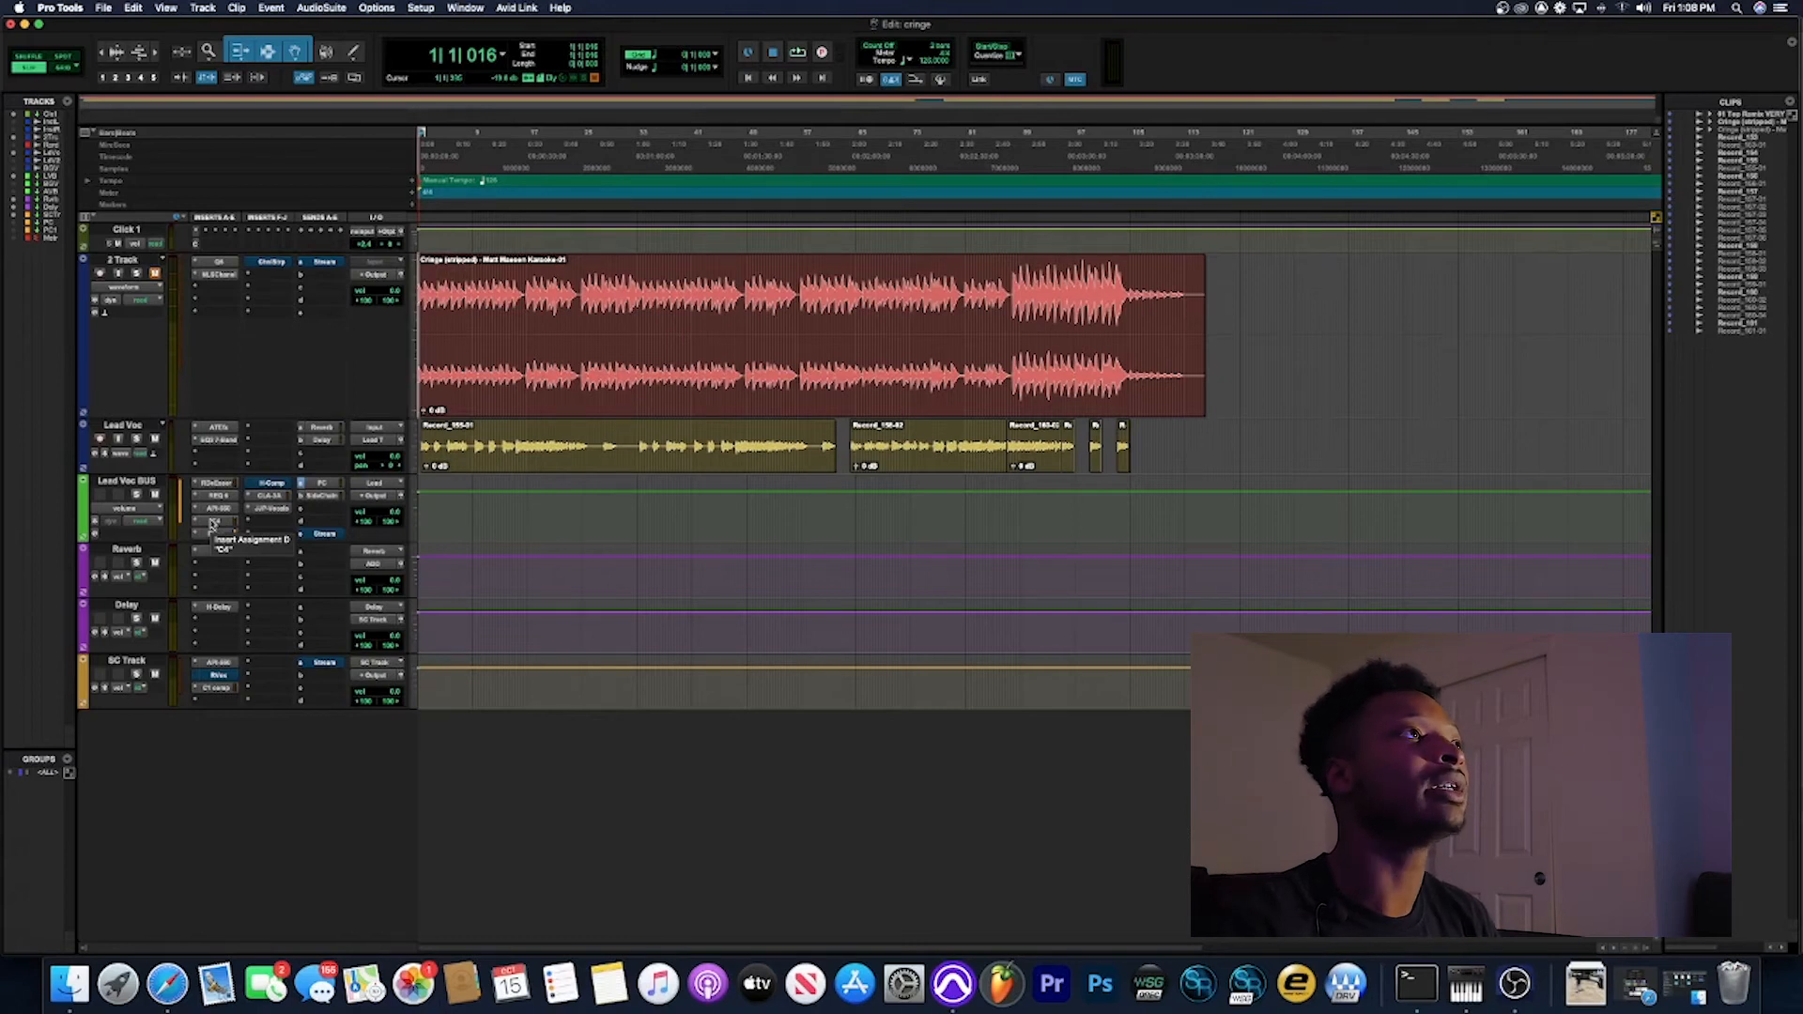
Step: Review the buses available for an empty send on the Lead Voc track
{"action": "left_click", "coordinate": [301, 463]}
{"action": "mouse_move", "coordinate": [323, 459]}
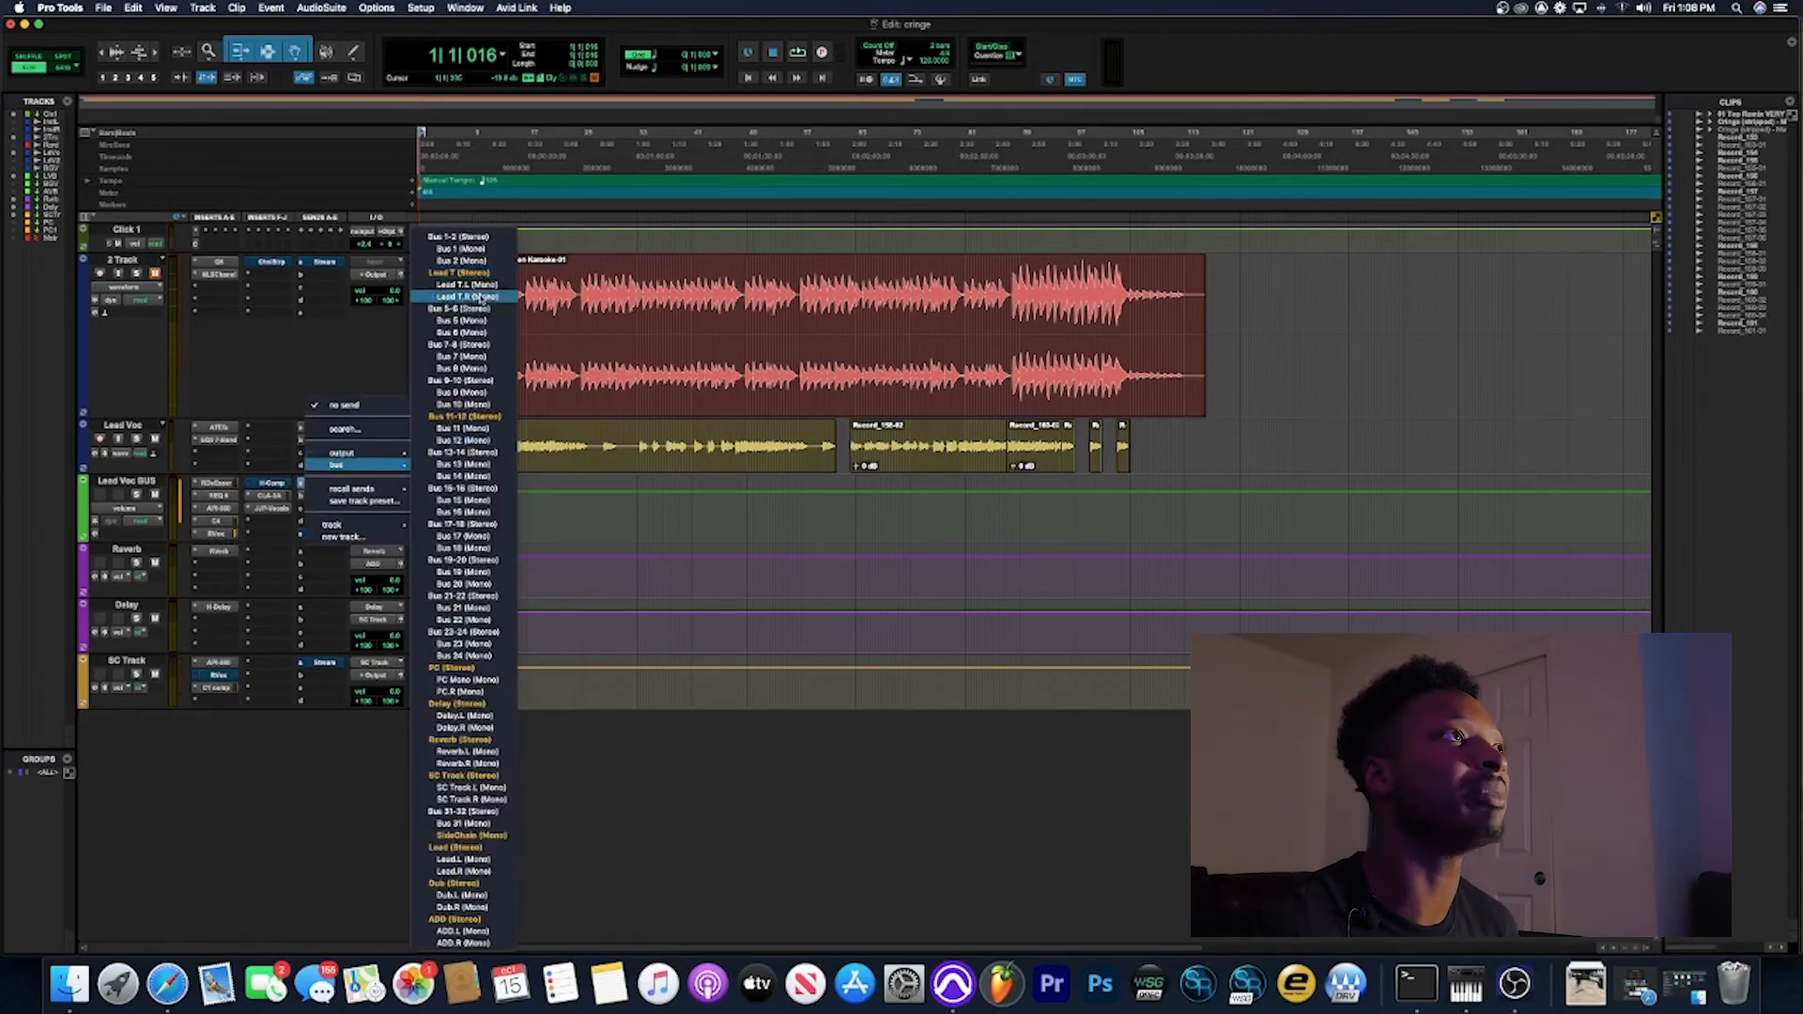
{"action": "left_click", "coordinate": [269, 382]}
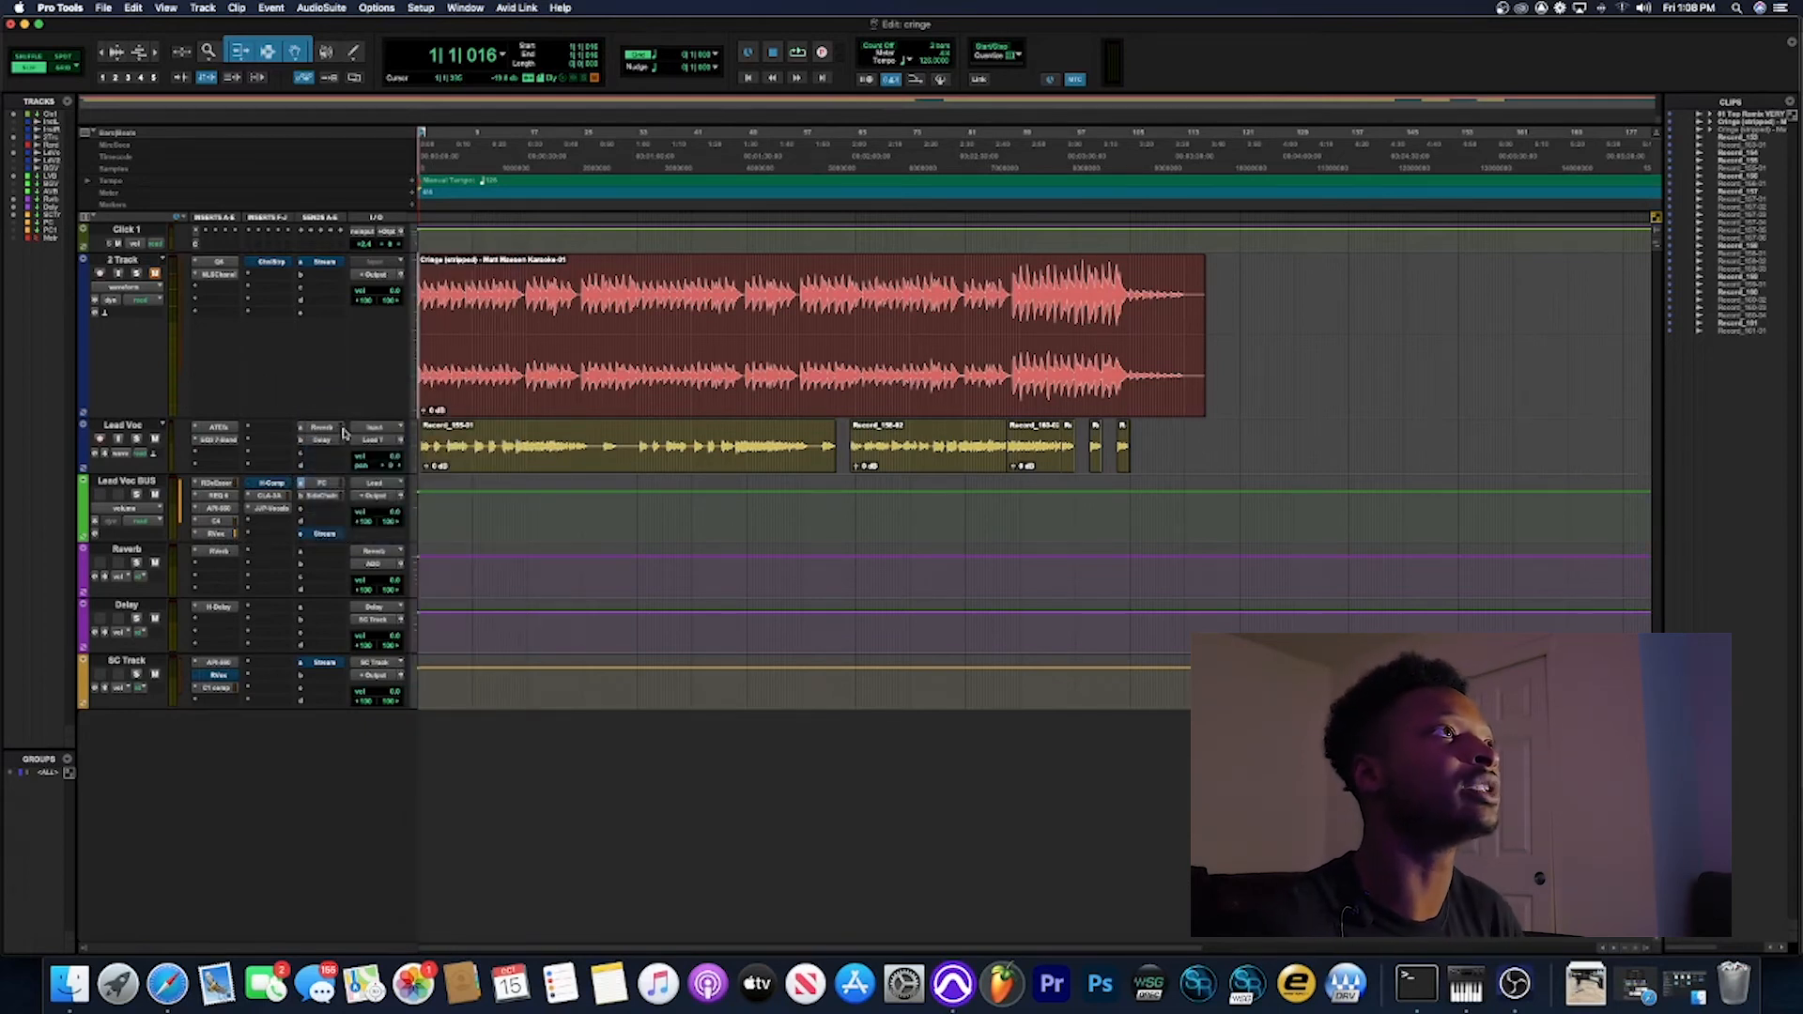
Step: Route the Lead Voc track's output back to the Lead (Stereo) bus
{"action": "left_click", "coordinate": [366, 442]}
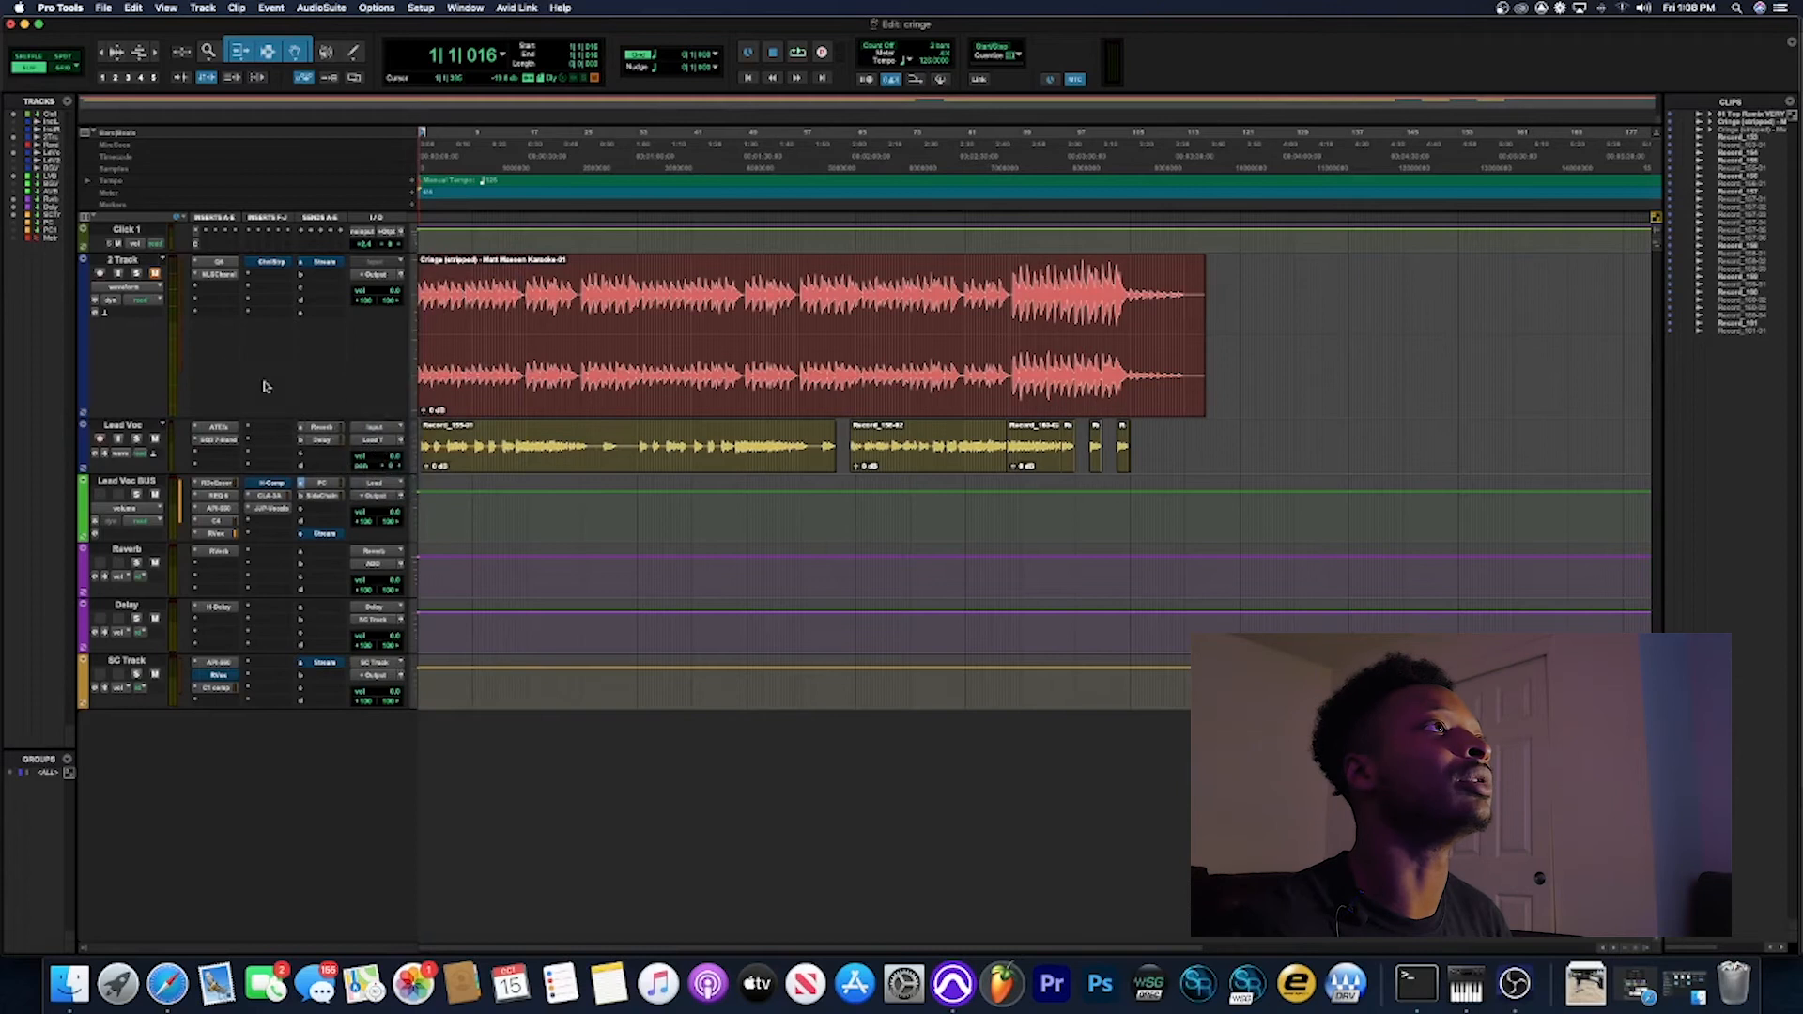
{"action": "mouse_move", "coordinate": [377, 445]}
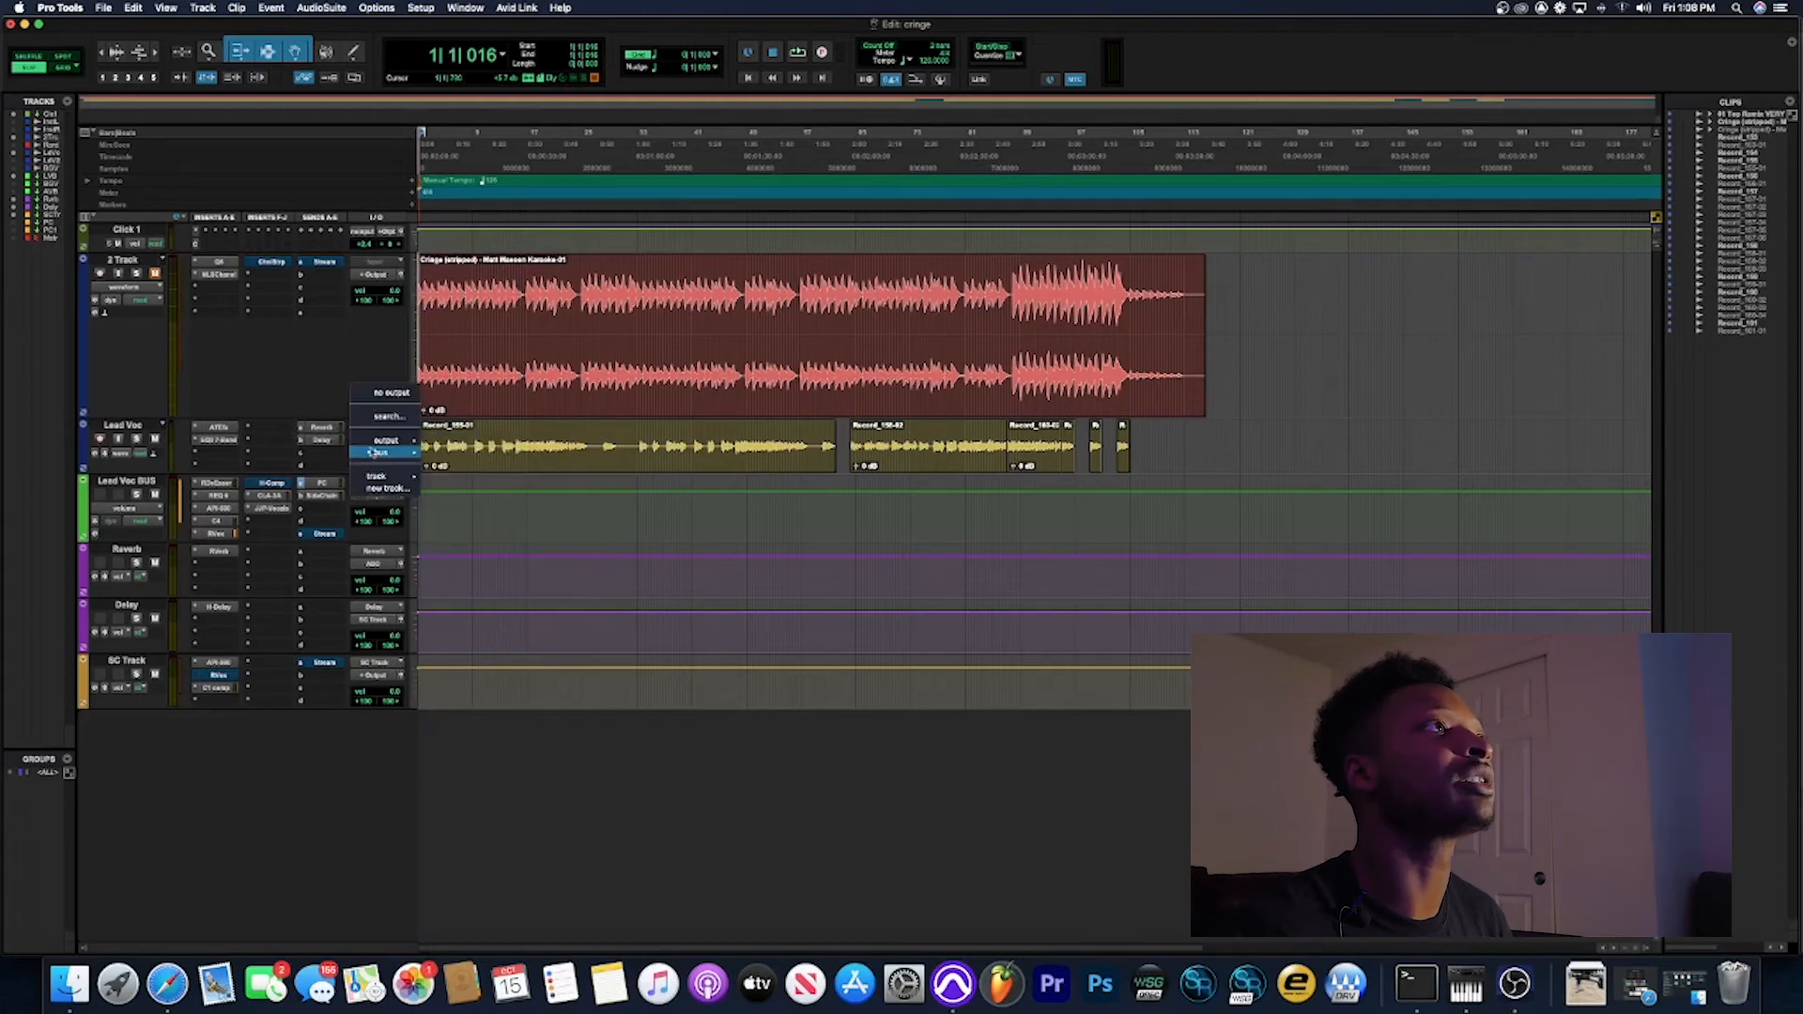
{"action": "left_click", "coordinate": [474, 847]}
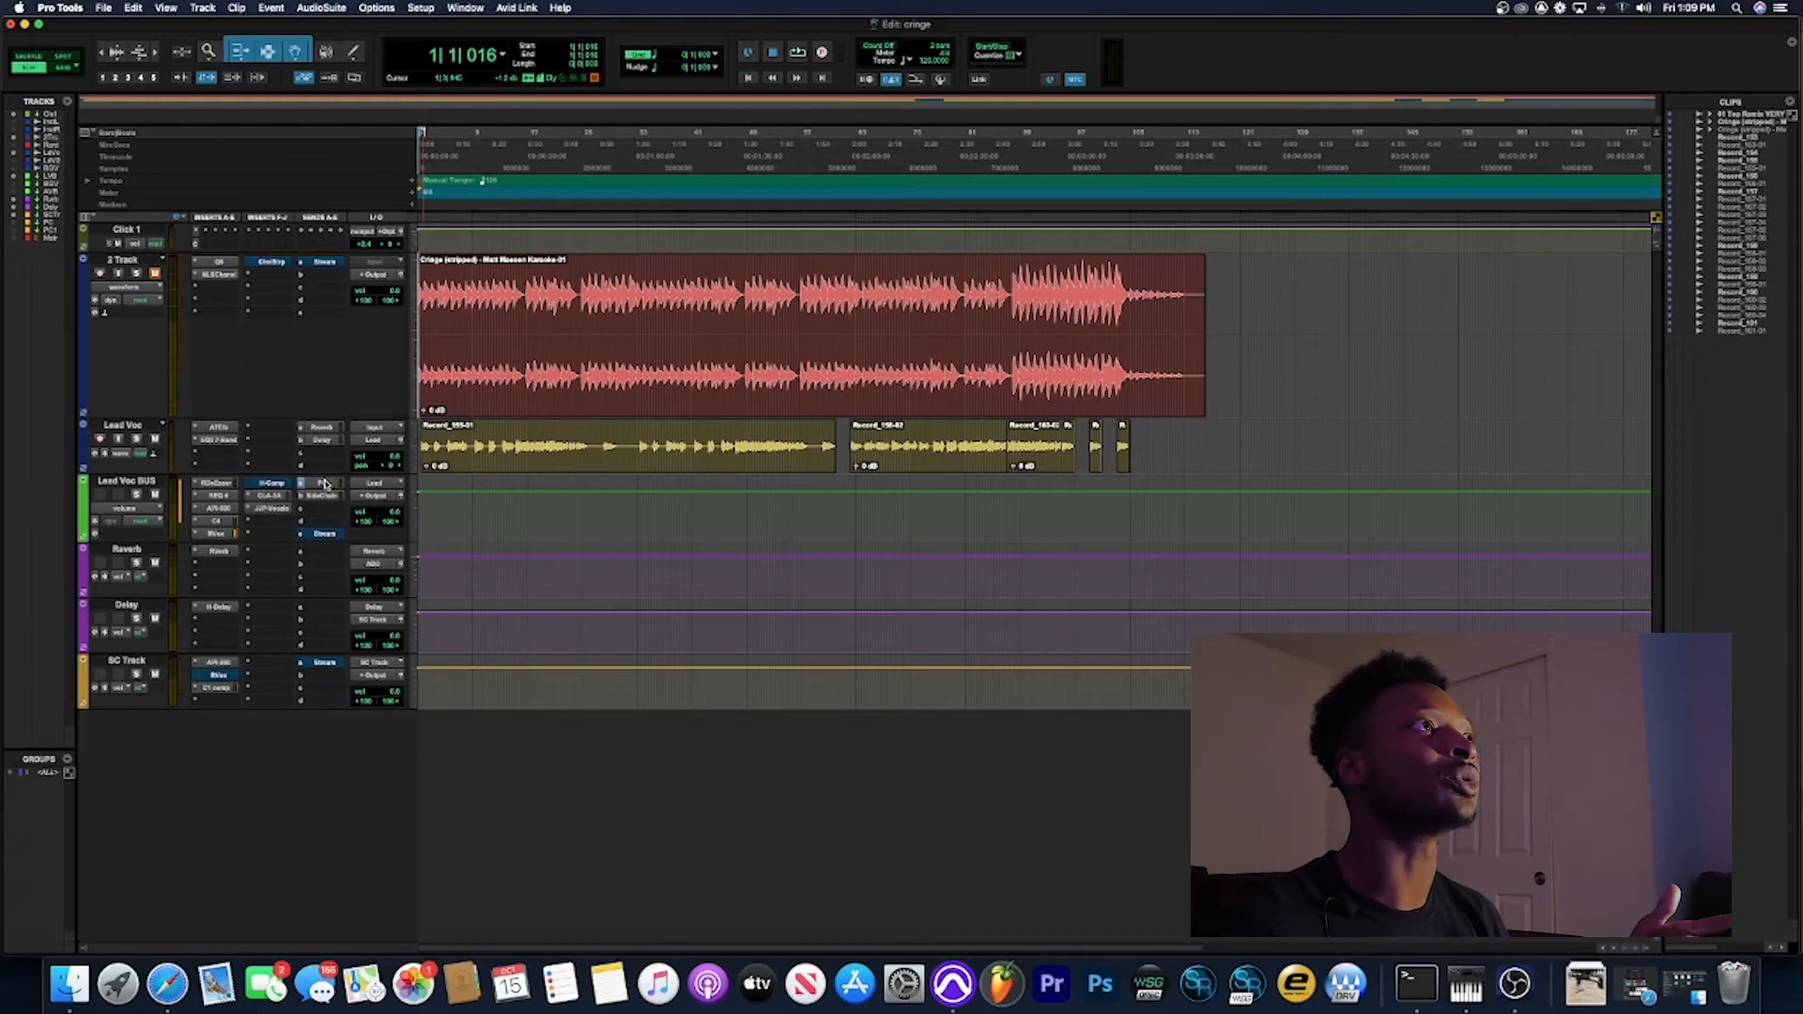
Step: Show the hidden Adlib Voc BUS track in the session
{"action": "right_click", "coordinate": [51, 194]}
{"action": "left_click", "coordinate": [81, 198]}
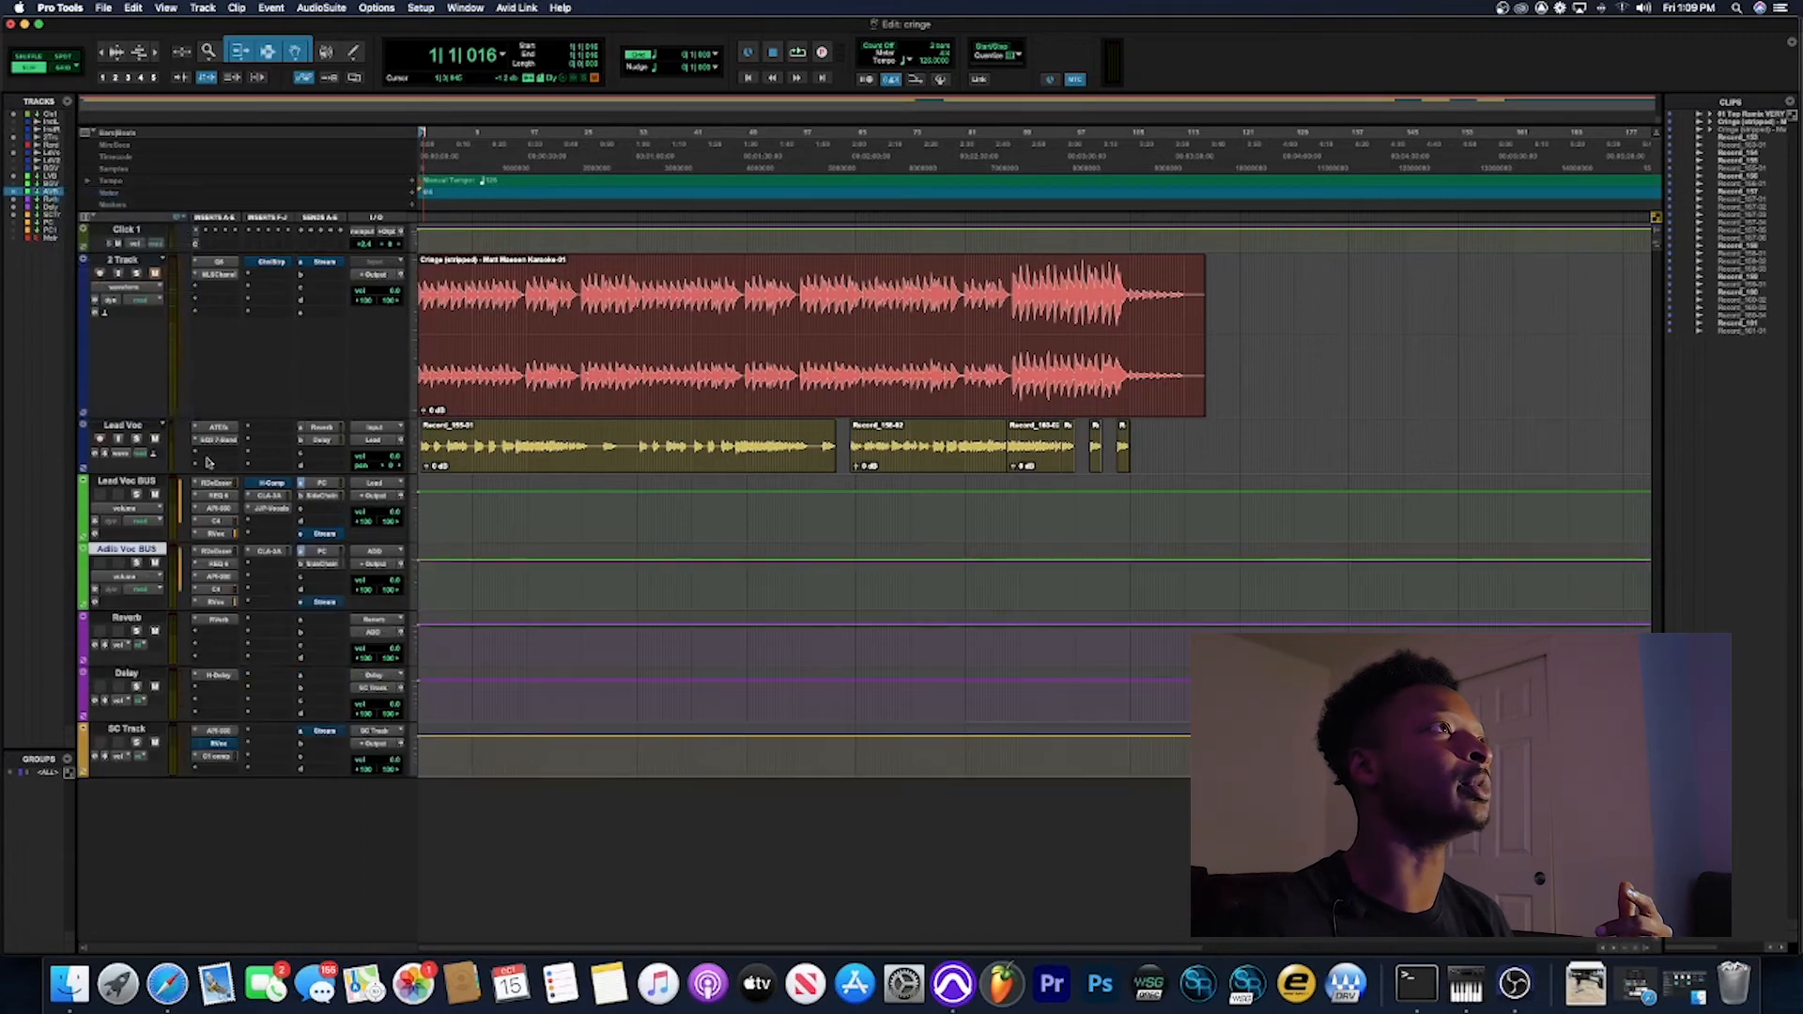
Step: Trace the Lead Voc track's Reverb send through the Reverb track's output to the Adlib Voc BUS track
{"action": "left_click", "coordinate": [137, 429]}
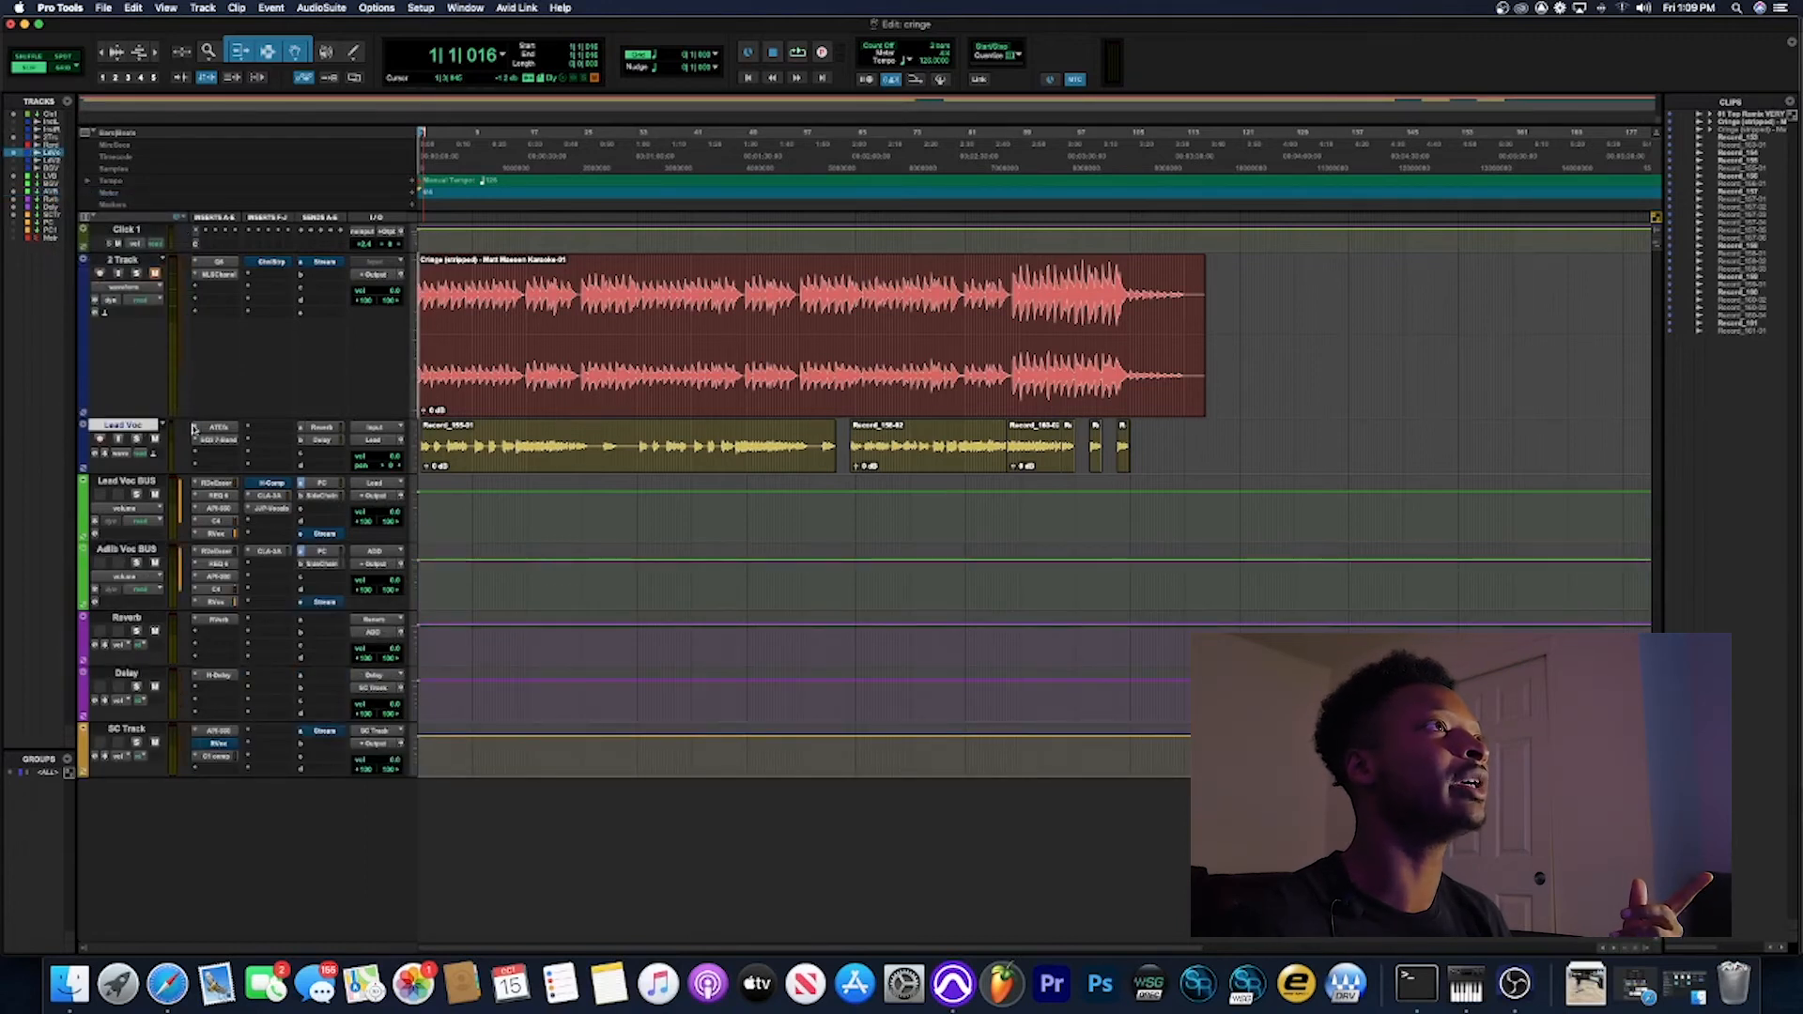
{"action": "left_click", "coordinate": [319, 429]}
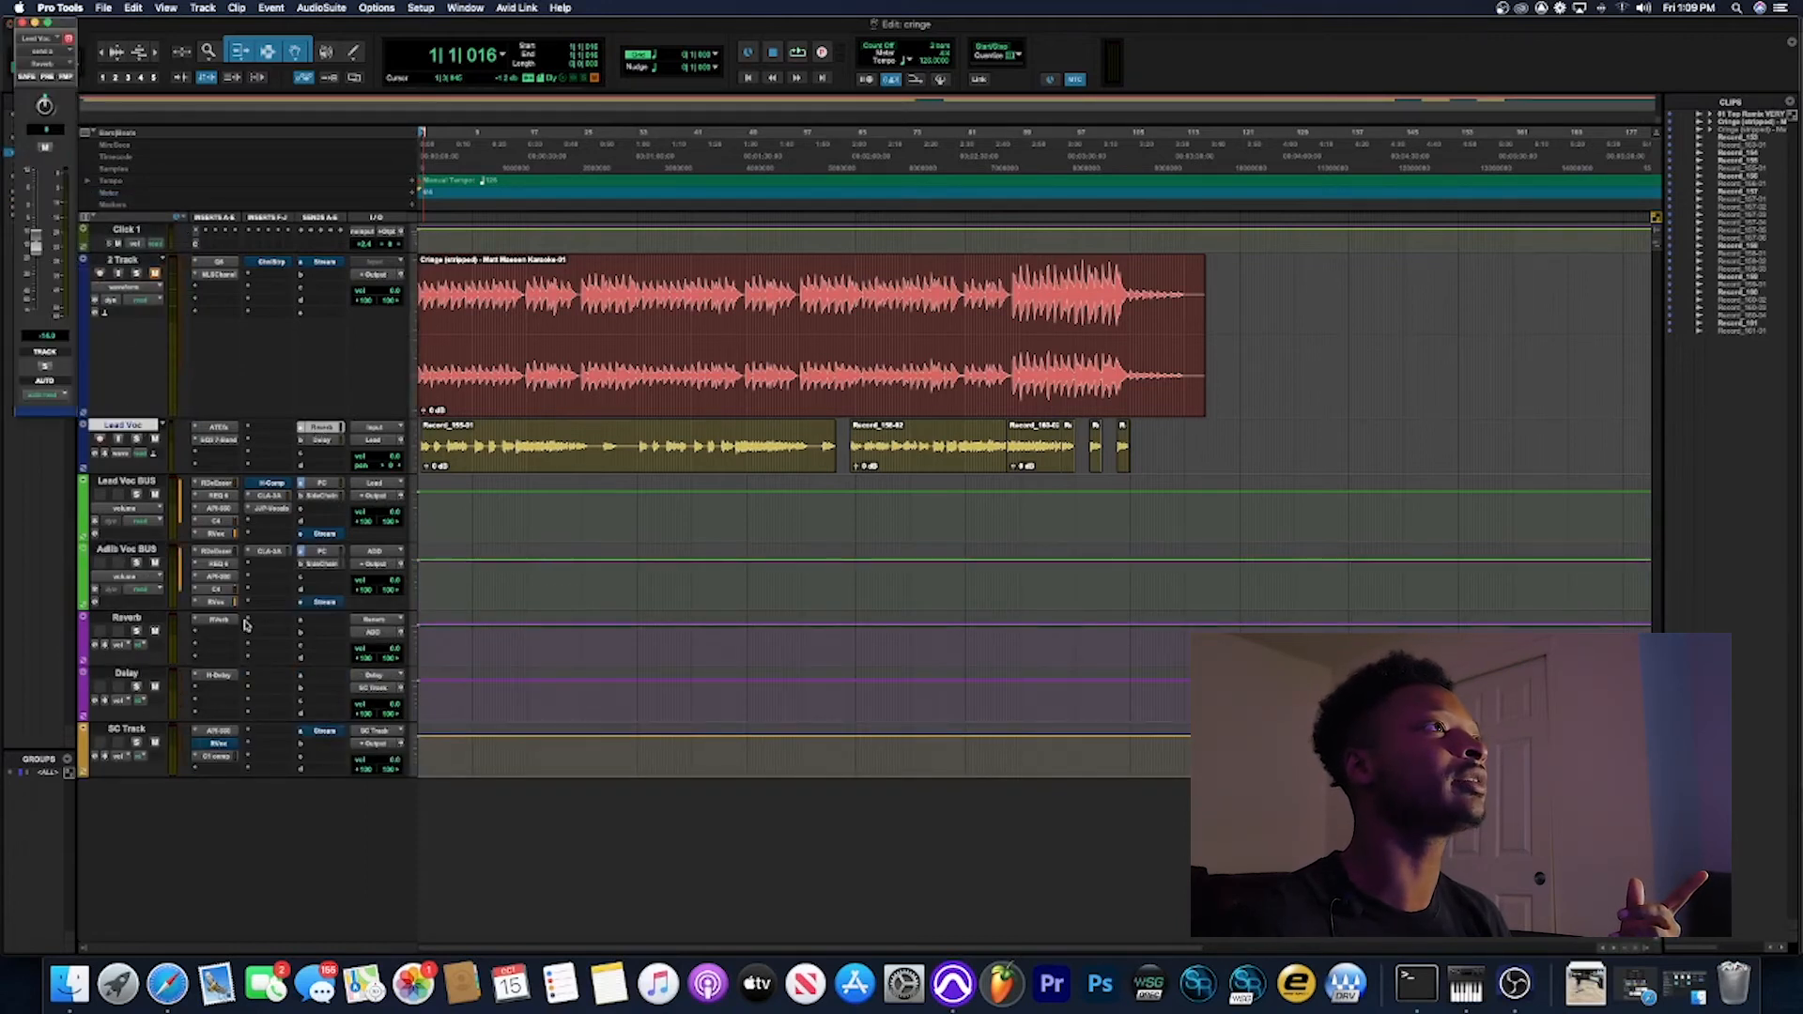
{"action": "left_click", "coordinate": [379, 633]}
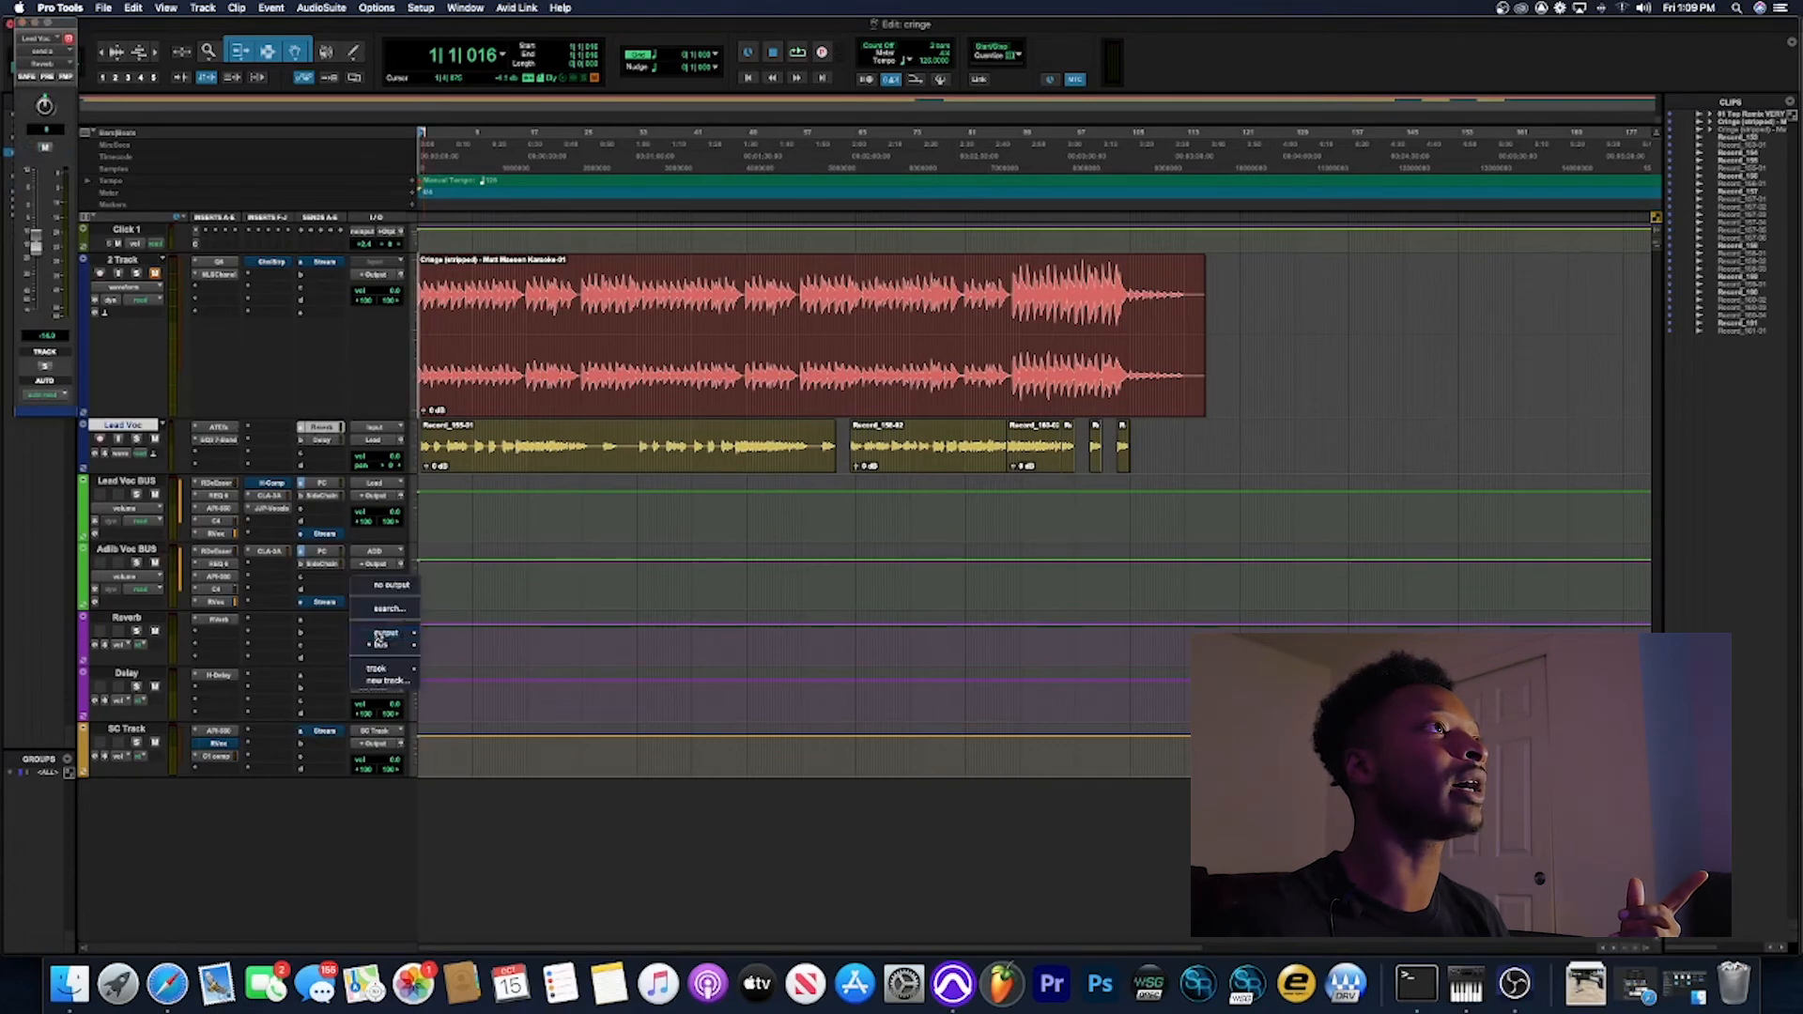
{"action": "left_click", "coordinate": [124, 554]}
{"action": "left_click", "coordinate": [126, 549]}
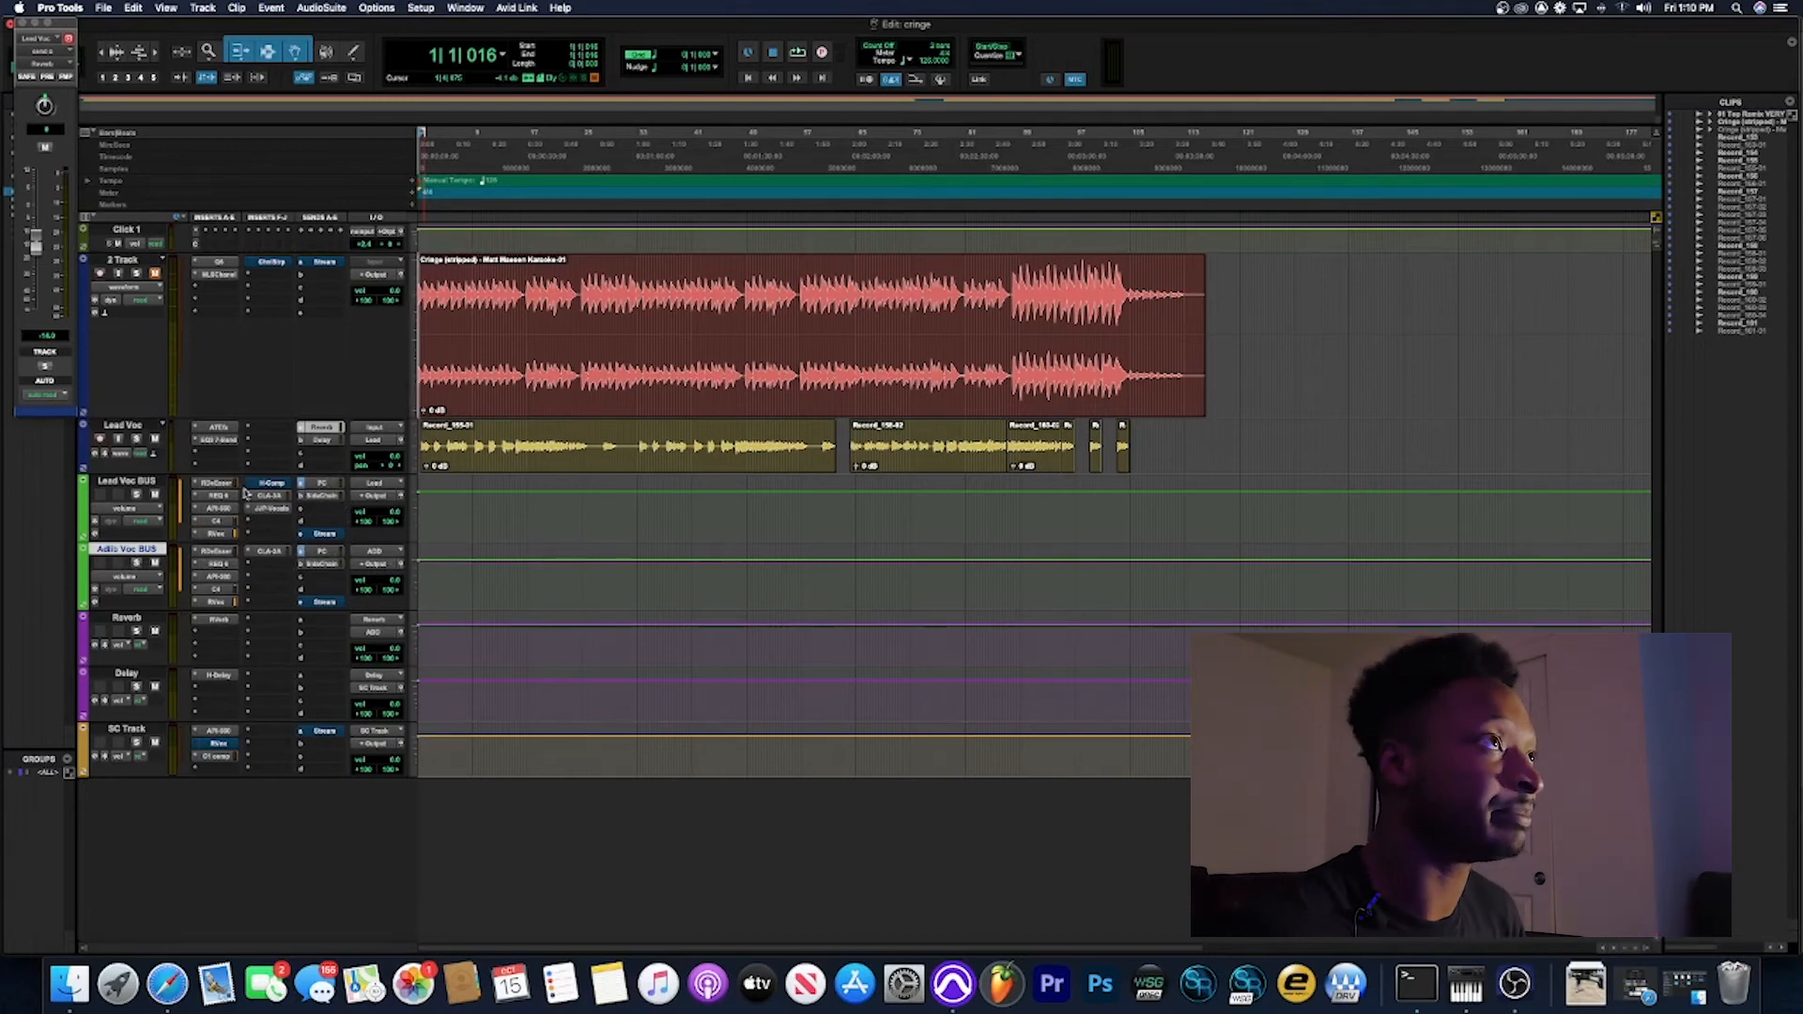
Step: Remove the Stream sends from the Adlib Voc BUS, Lead Voc BUS and SC Track
{"action": "left_click", "coordinate": [299, 604]}
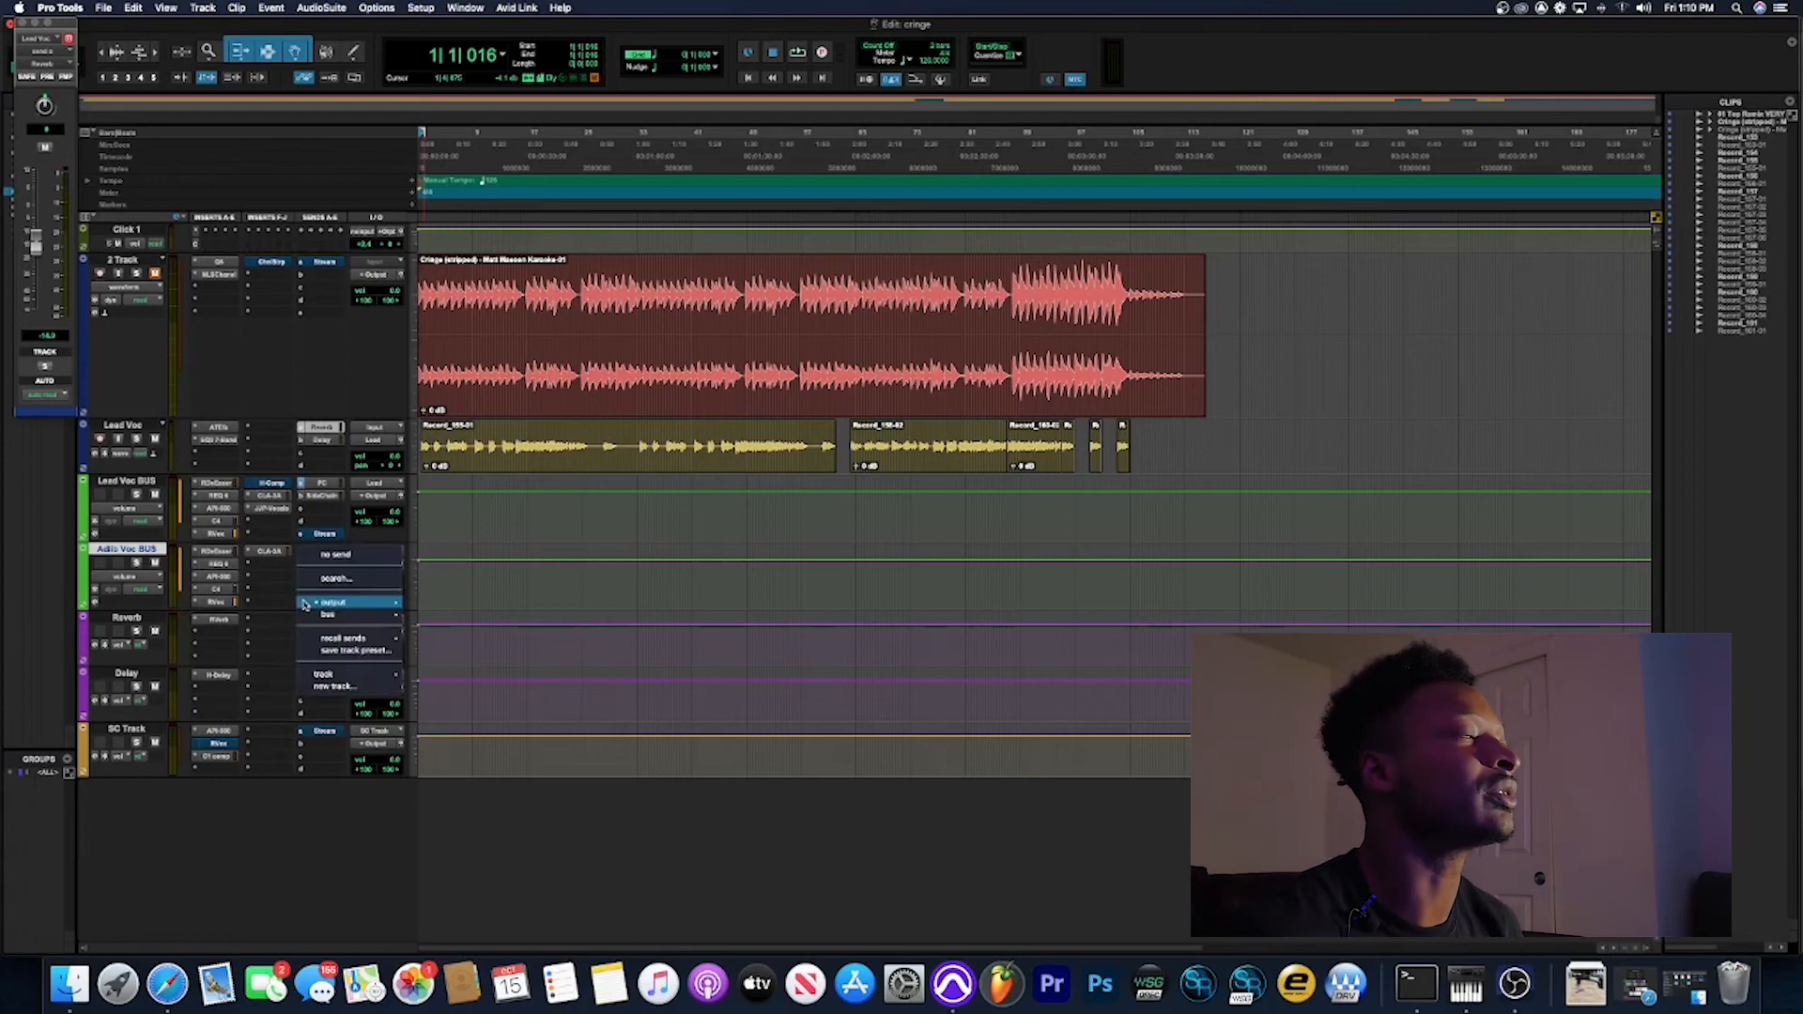
{"action": "left_click", "coordinate": [338, 556]}
{"action": "left_click", "coordinate": [320, 484]}
{"action": "left_click", "coordinate": [323, 492]}
{"action": "left_click", "coordinate": [301, 733]}
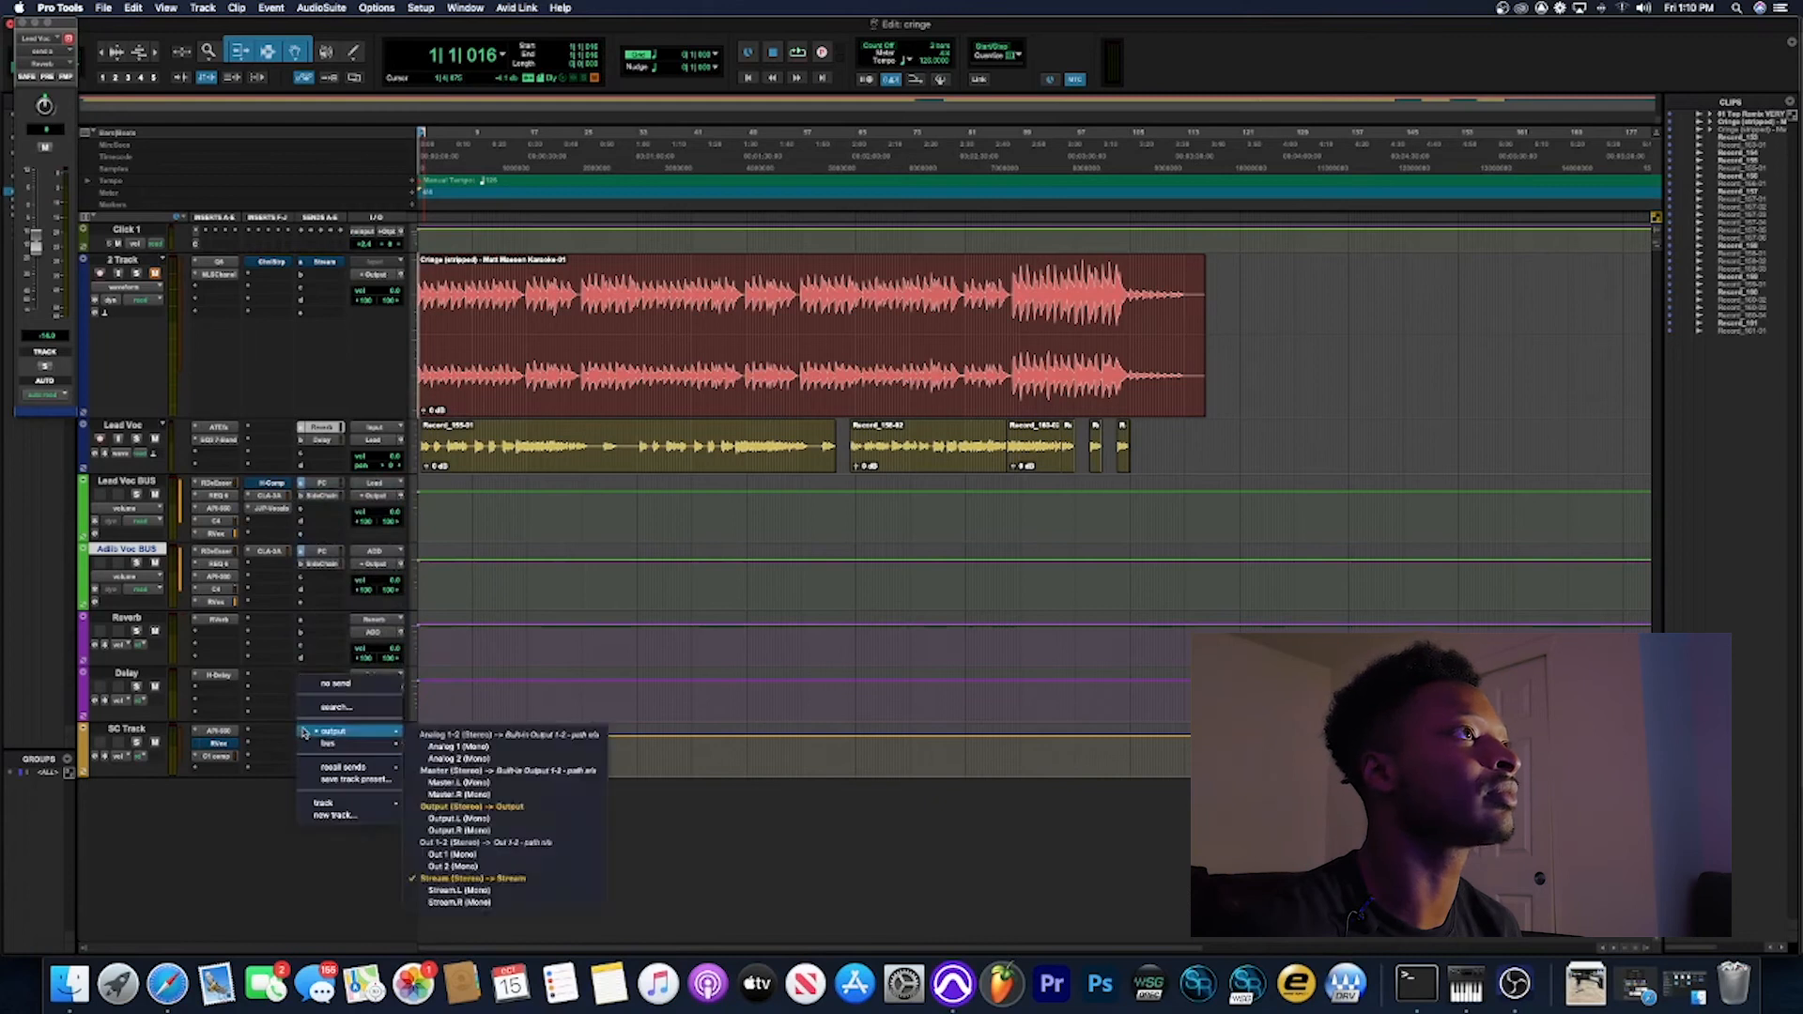
{"action": "left_click", "coordinate": [322, 691]}
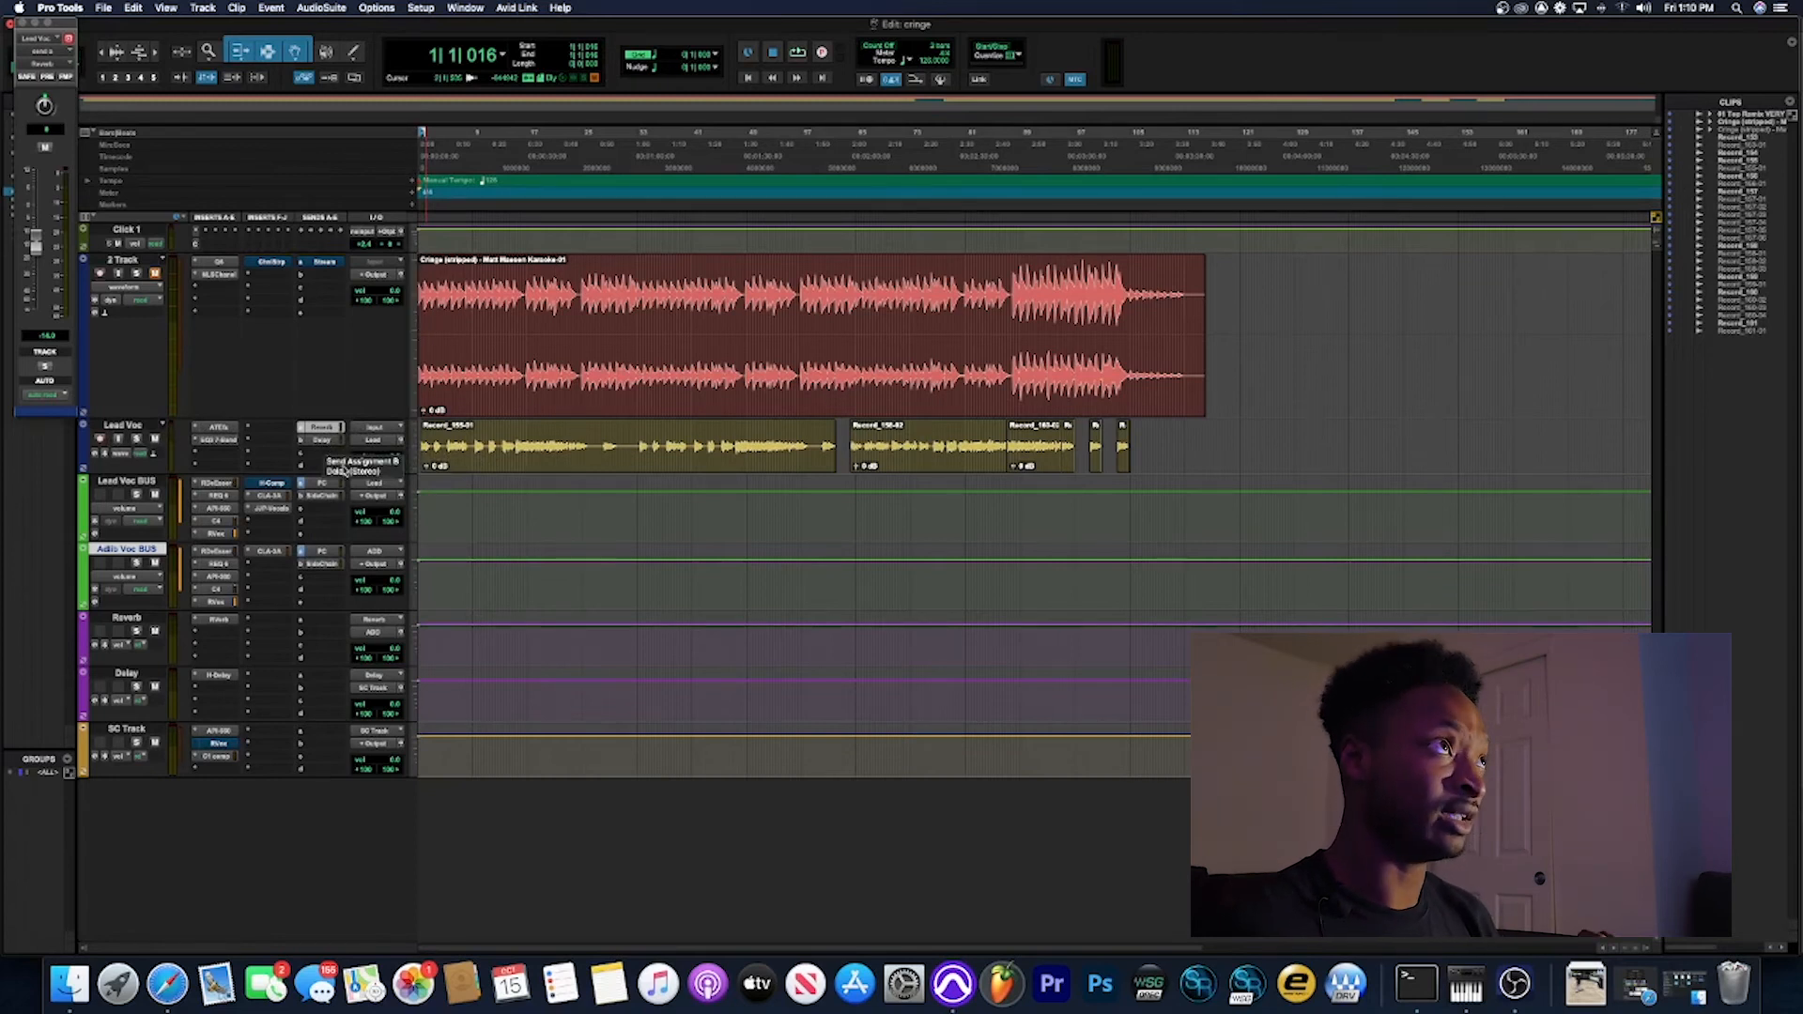
Step: Play the session from the start and toggle the Adlib Voc BUS track's mute
{"action": "key", "text": "space"}
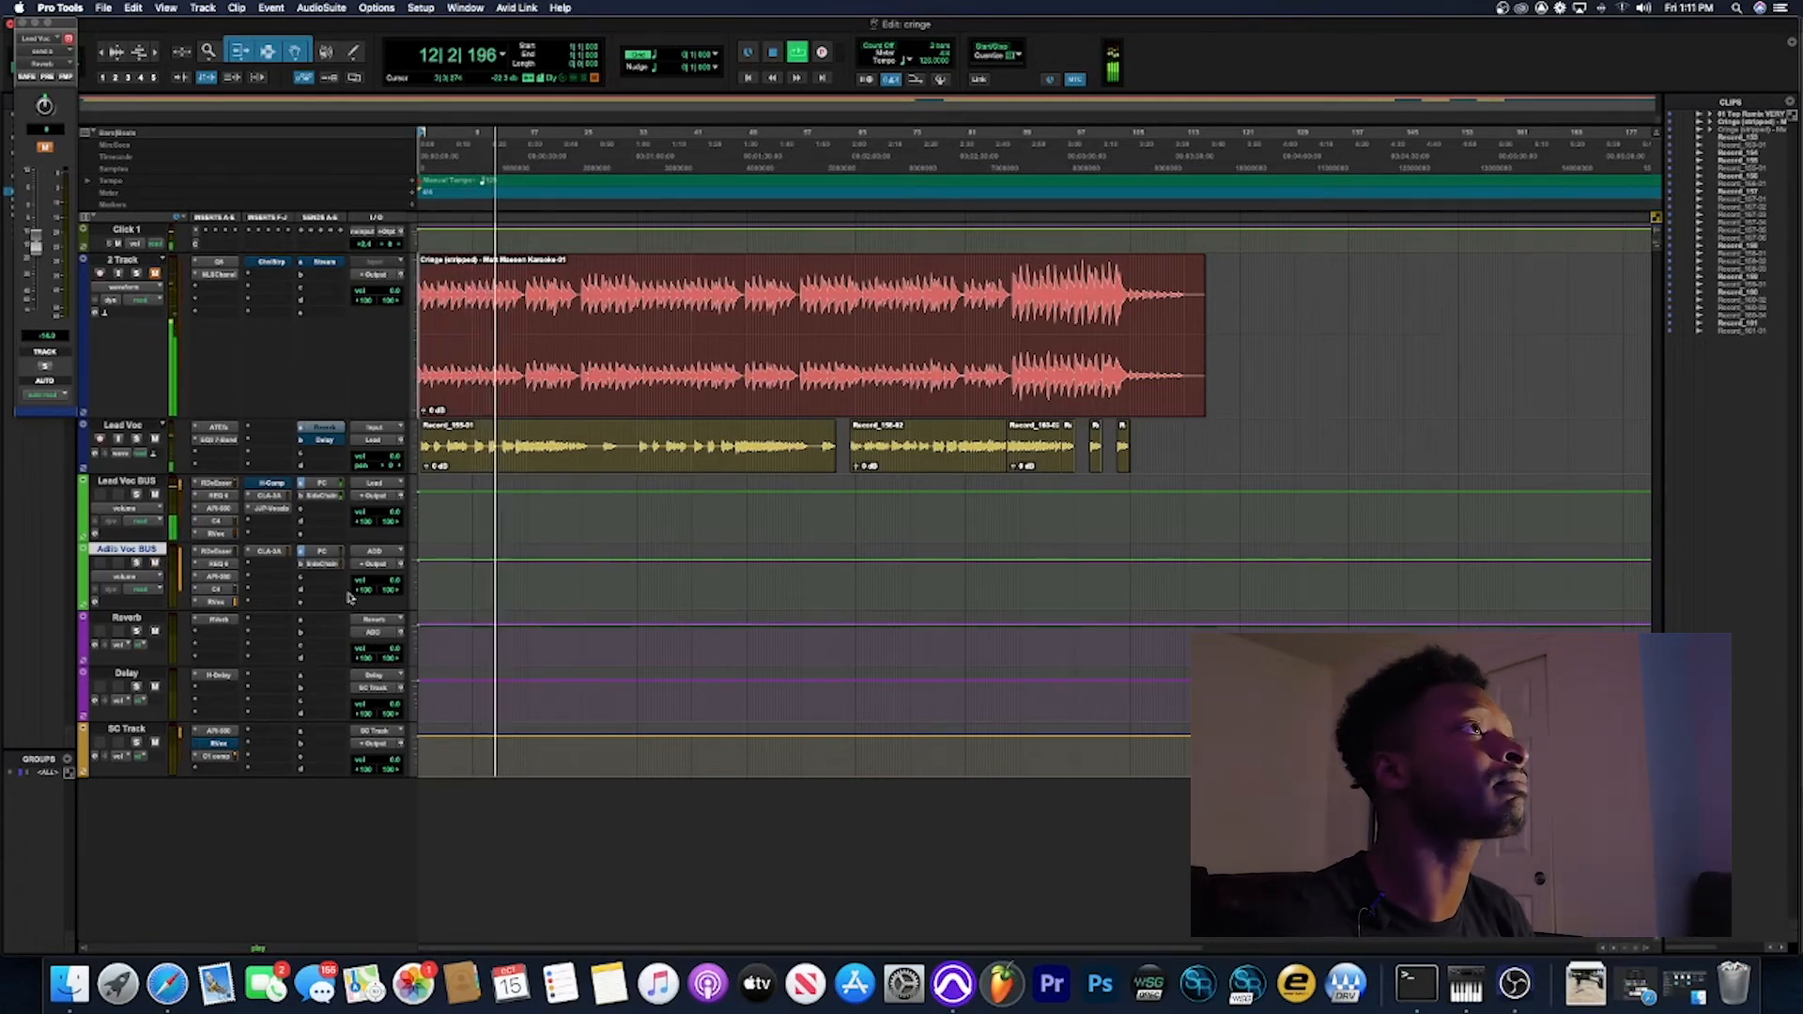
{"action": "left_click", "coordinate": [156, 564]}
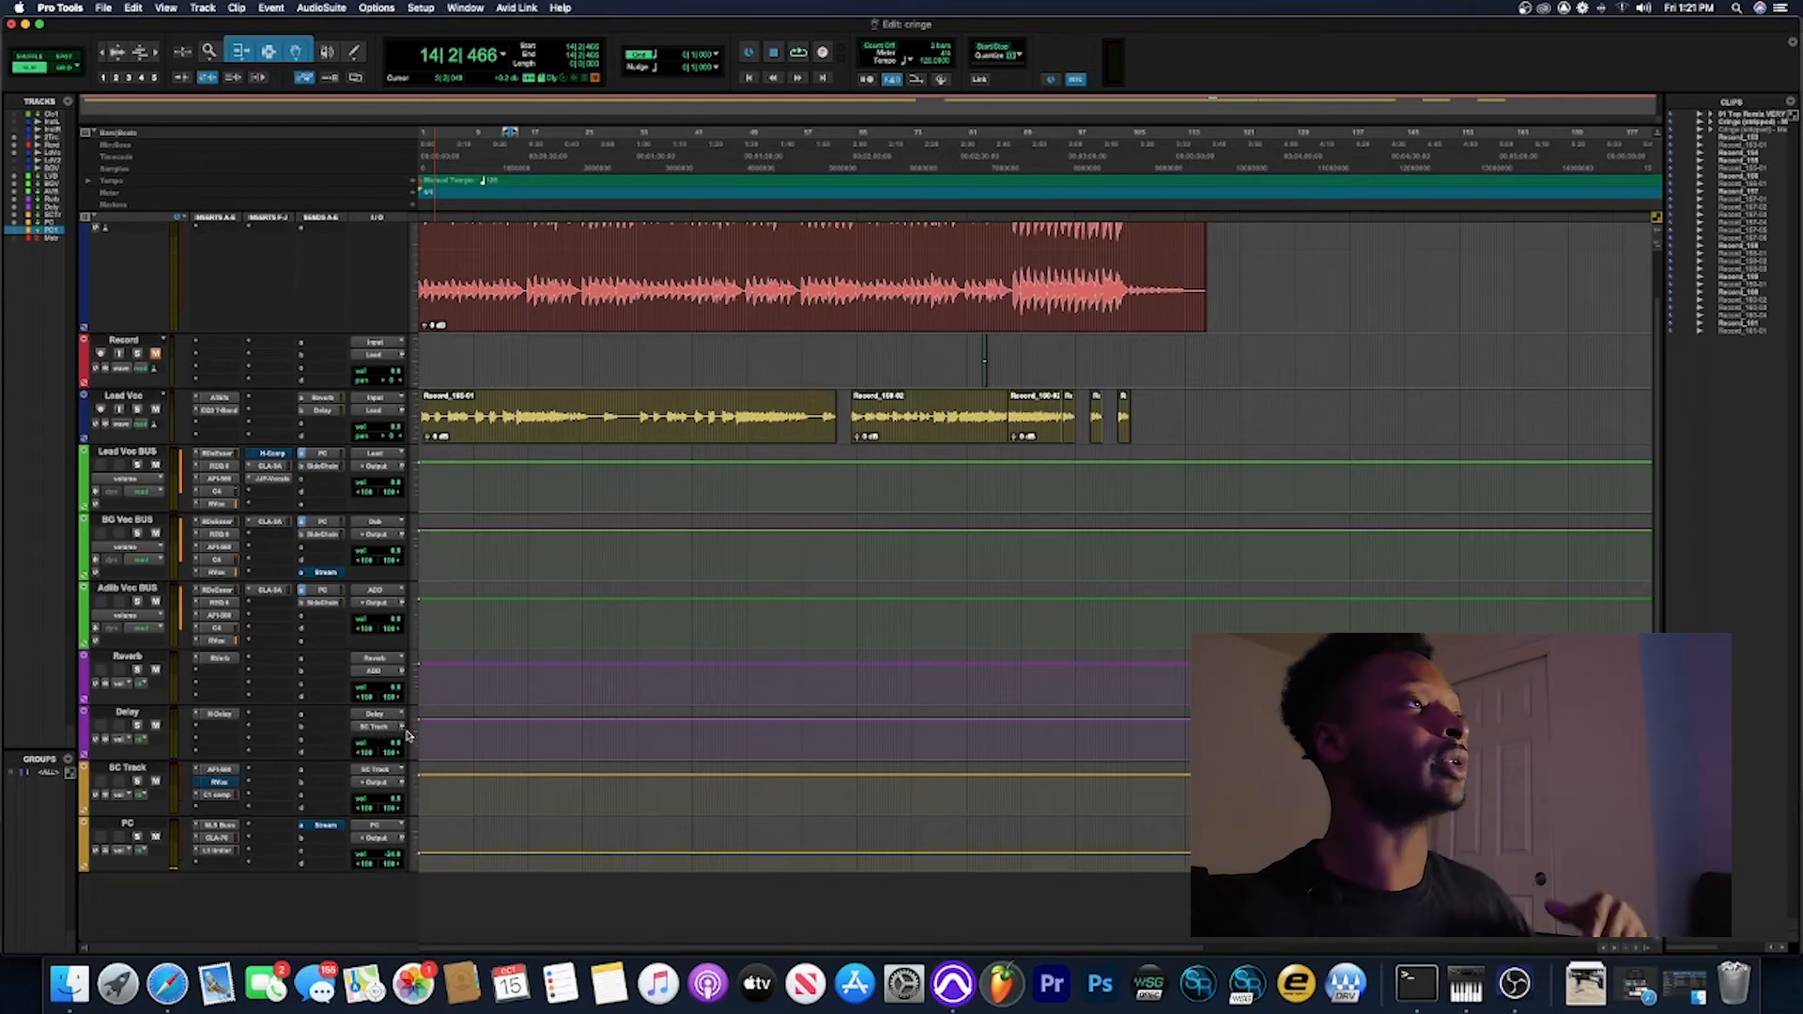
Step: Hide the Reverb, Adlib Voc BUS, BG Voc BUS and PC tracks
{"action": "left_click", "coordinate": [127, 657]}
{"action": "right_click", "coordinate": [132, 657]}
{"action": "left_click", "coordinate": [150, 663]}
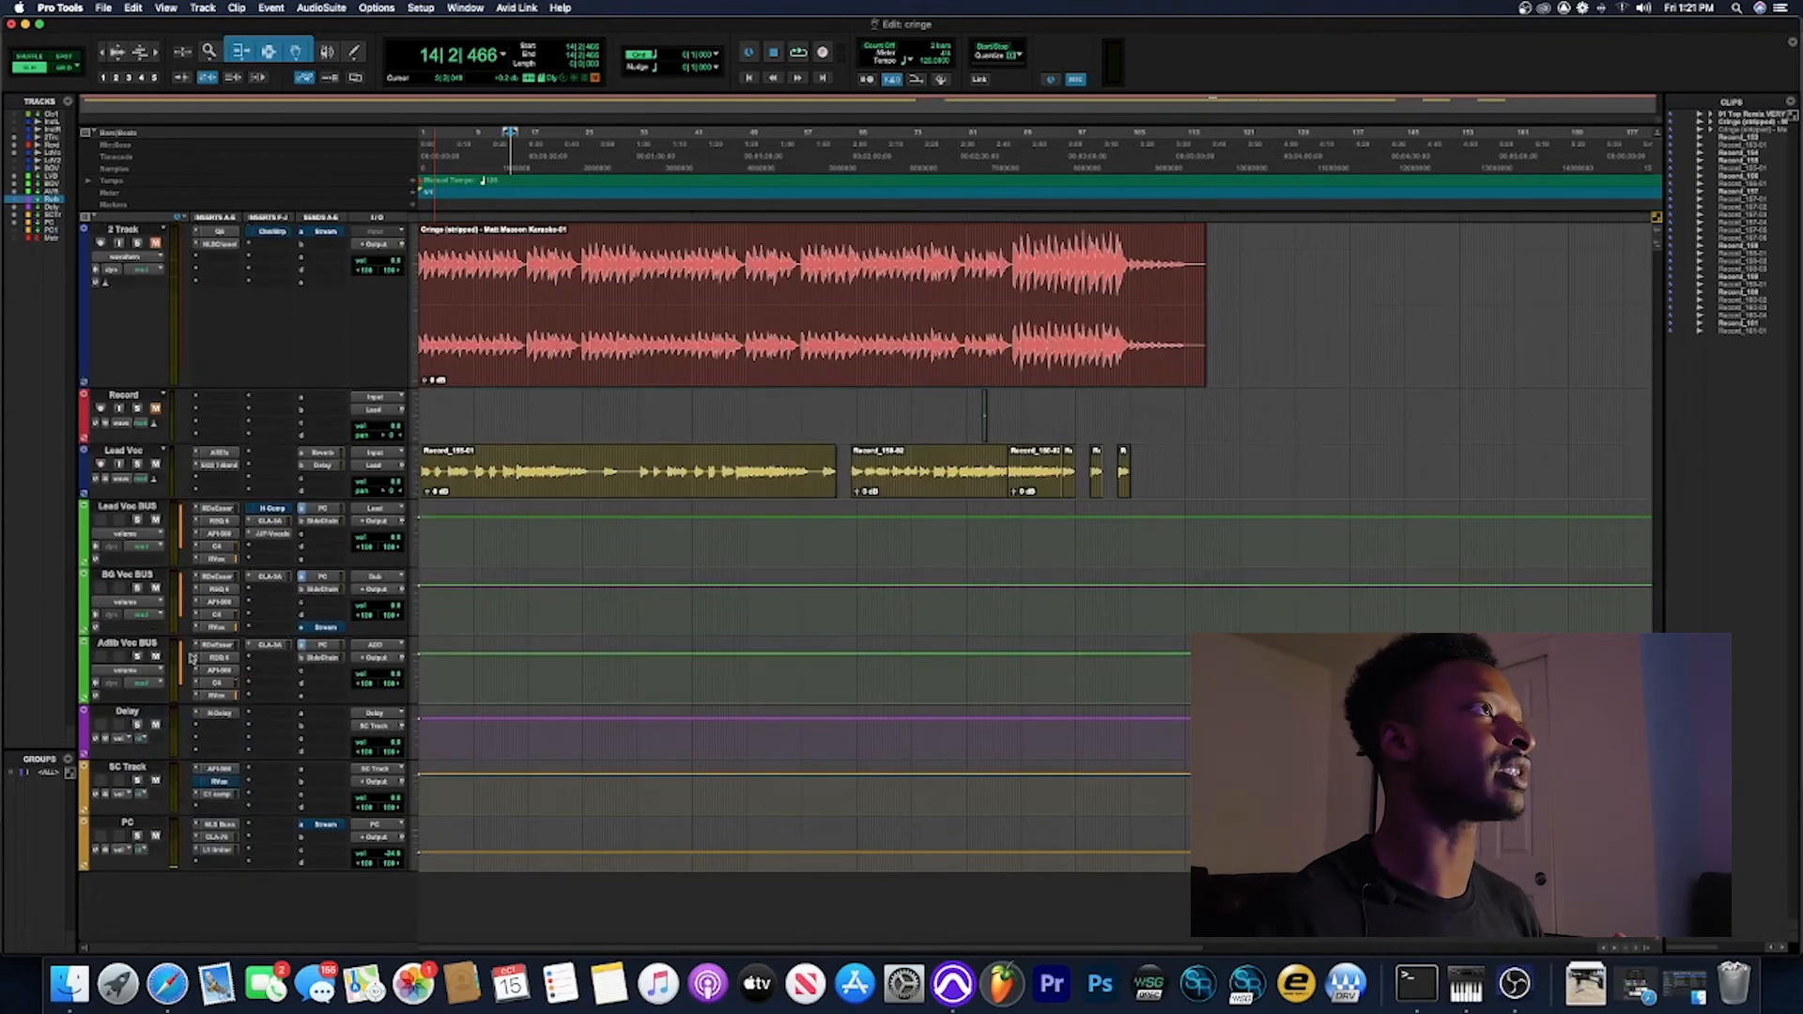
{"action": "right_click", "coordinate": [143, 647]}
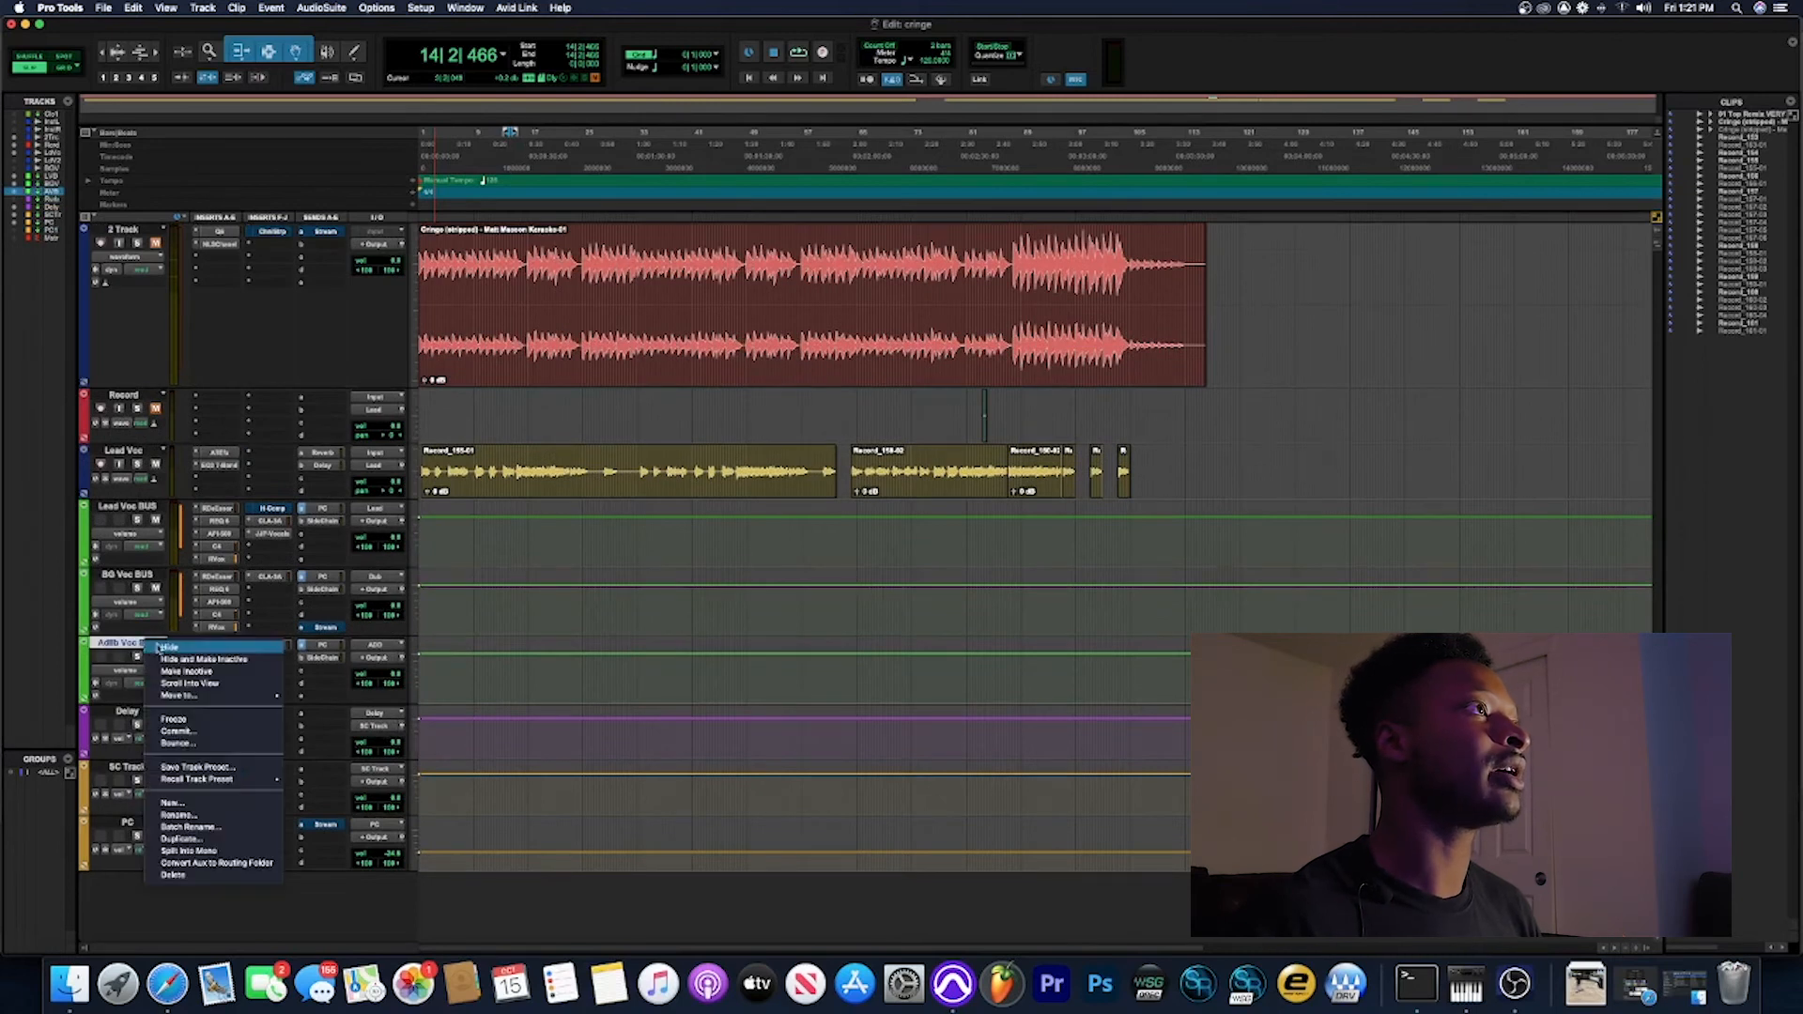
{"action": "left_click", "coordinate": [159, 648]}
{"action": "right_click", "coordinate": [134, 574]}
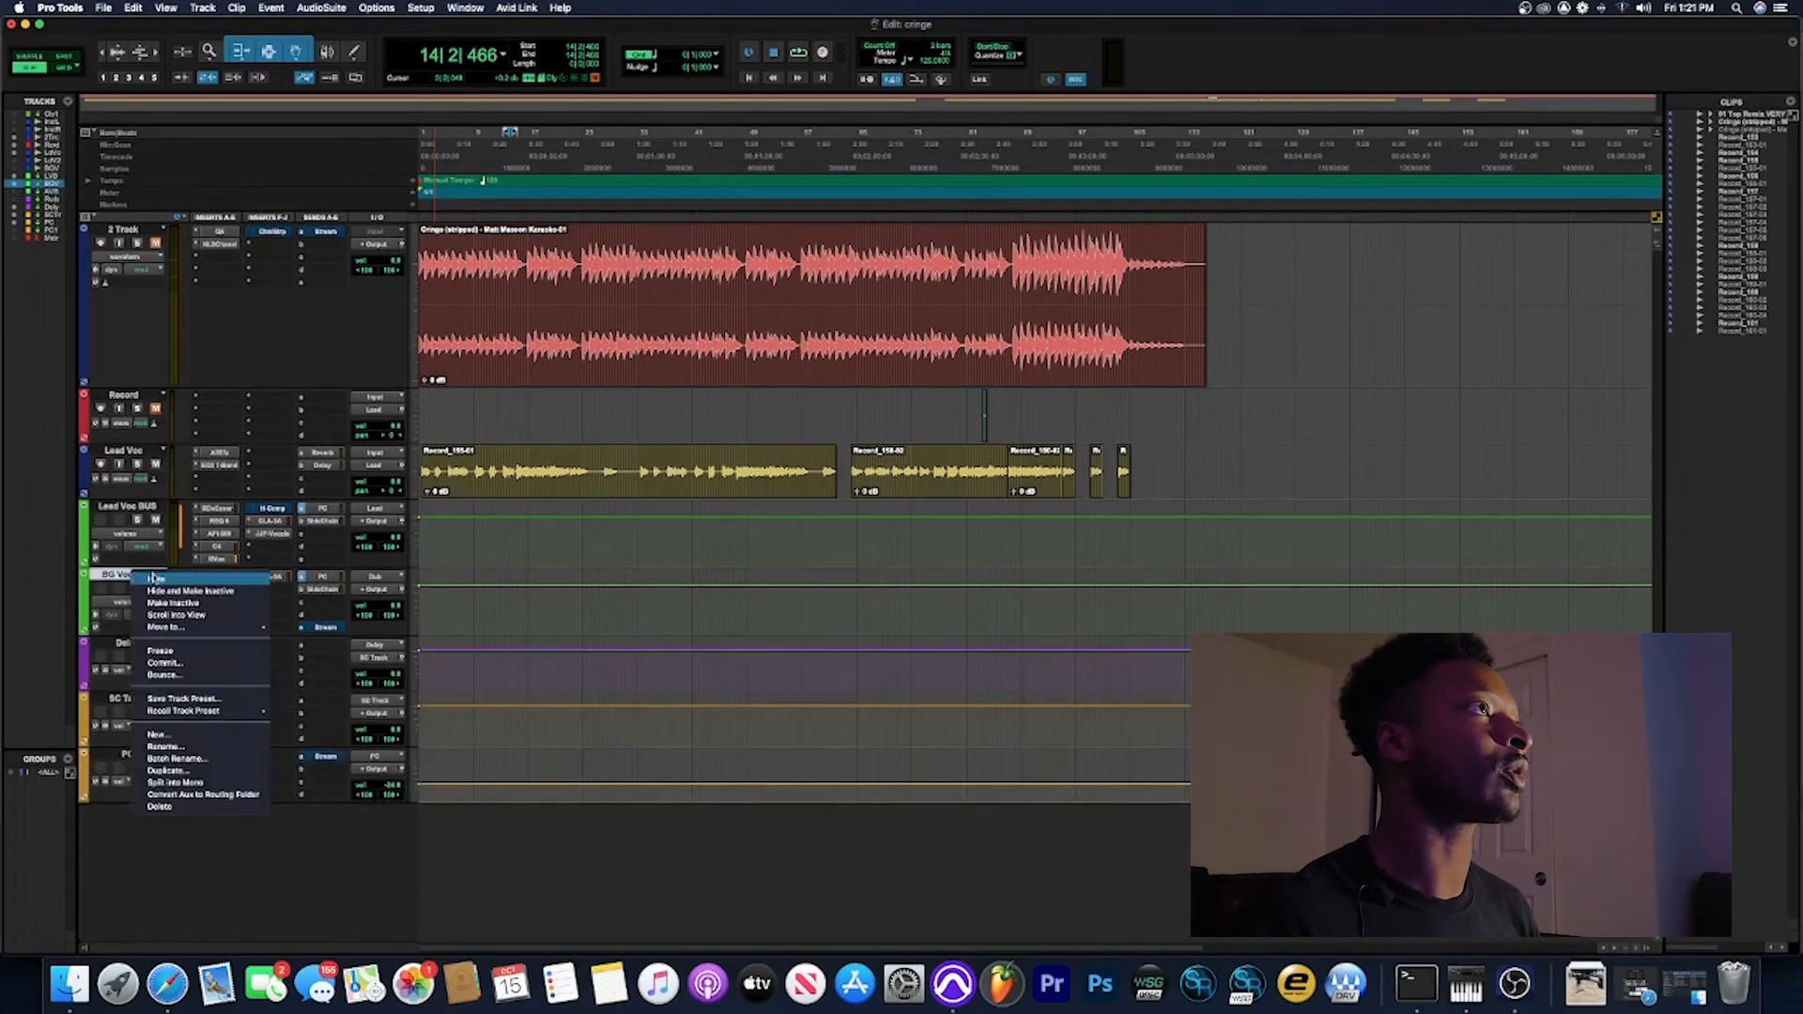
{"action": "left_click", "coordinate": [155, 578]}
{"action": "right_click", "coordinate": [134, 686]}
{"action": "left_click", "coordinate": [155, 692]}
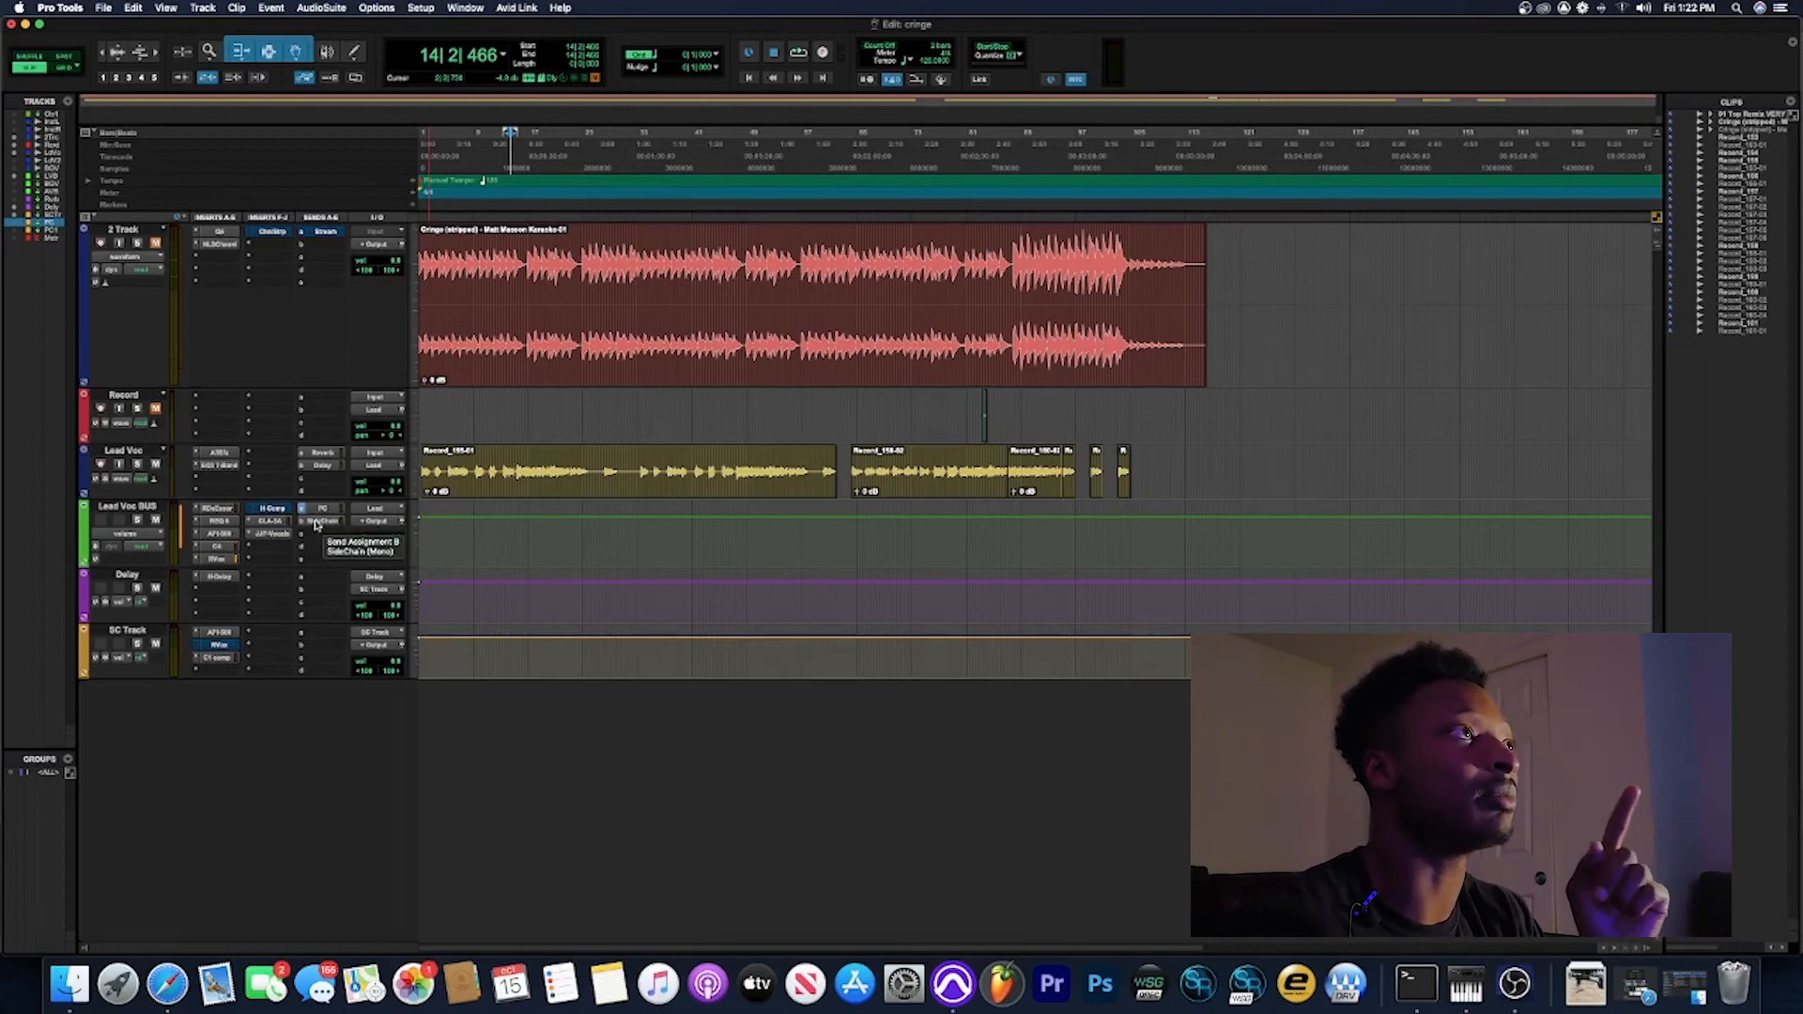
Step: Open send B on the Lead Voc BUS track and assign it to the SideChain (Mono) bus
{"action": "left_click", "coordinate": [315, 522]}
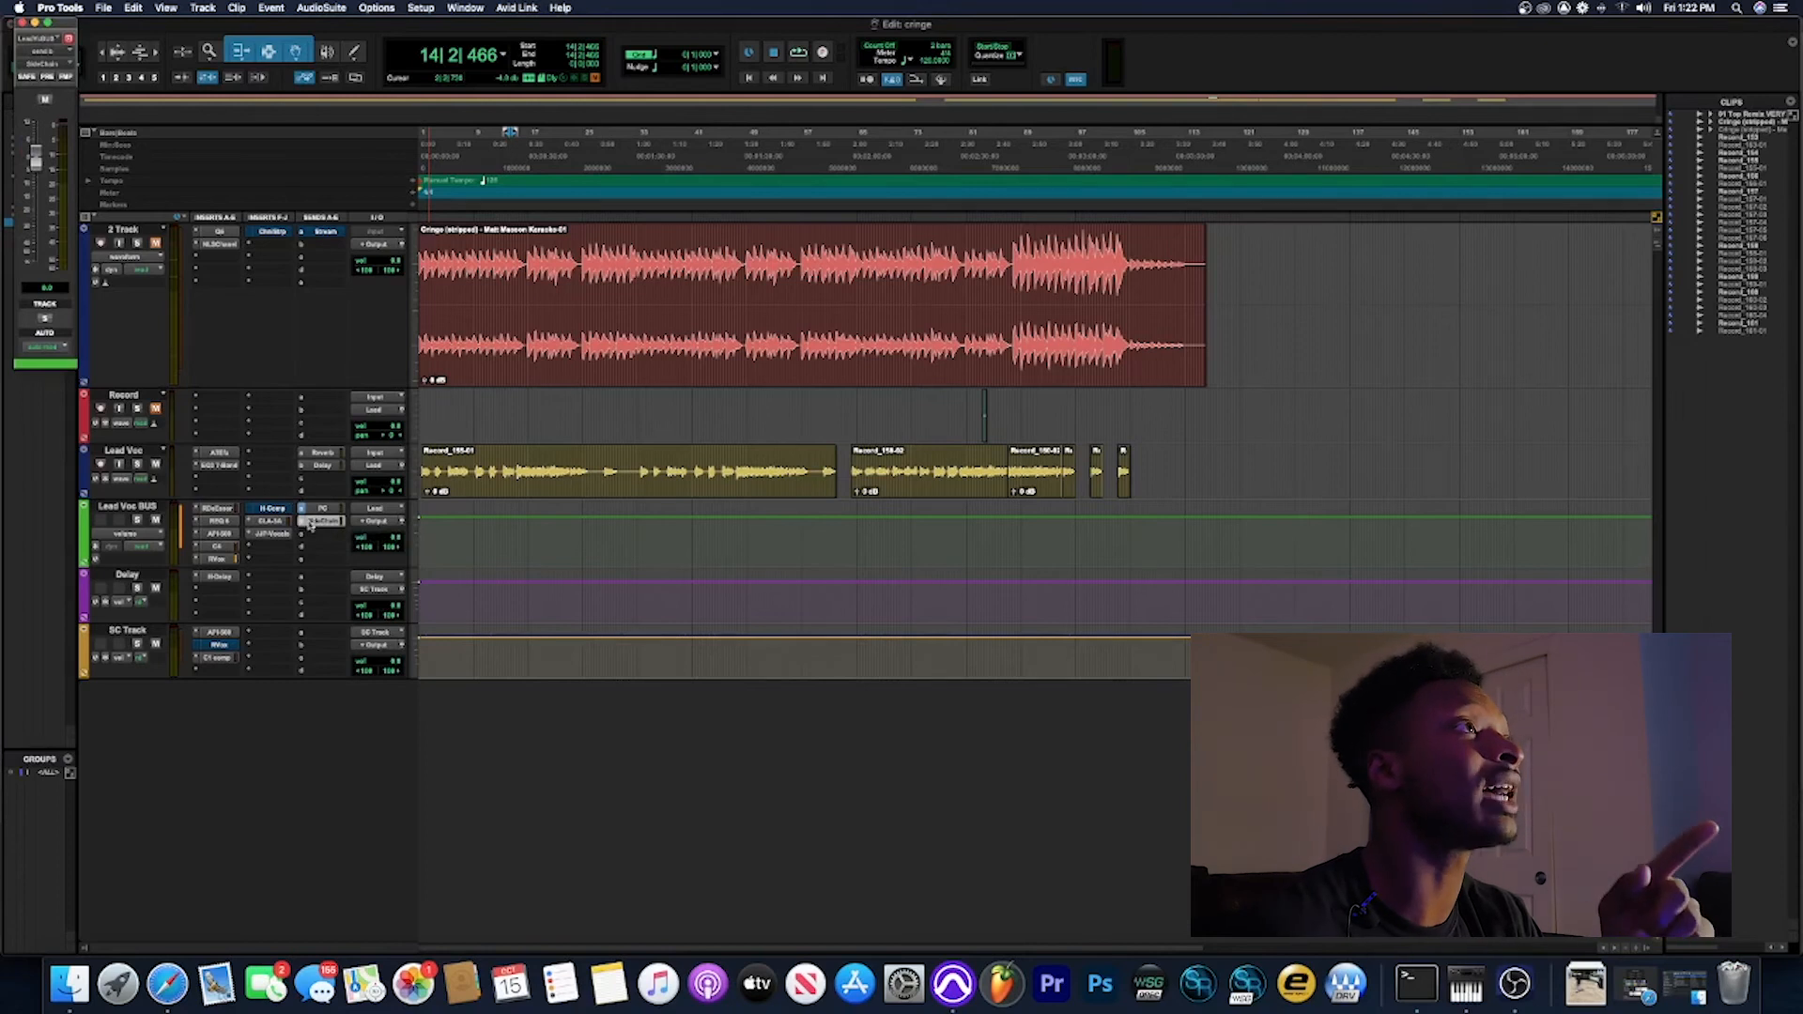
{"action": "left_click", "coordinate": [305, 524]}
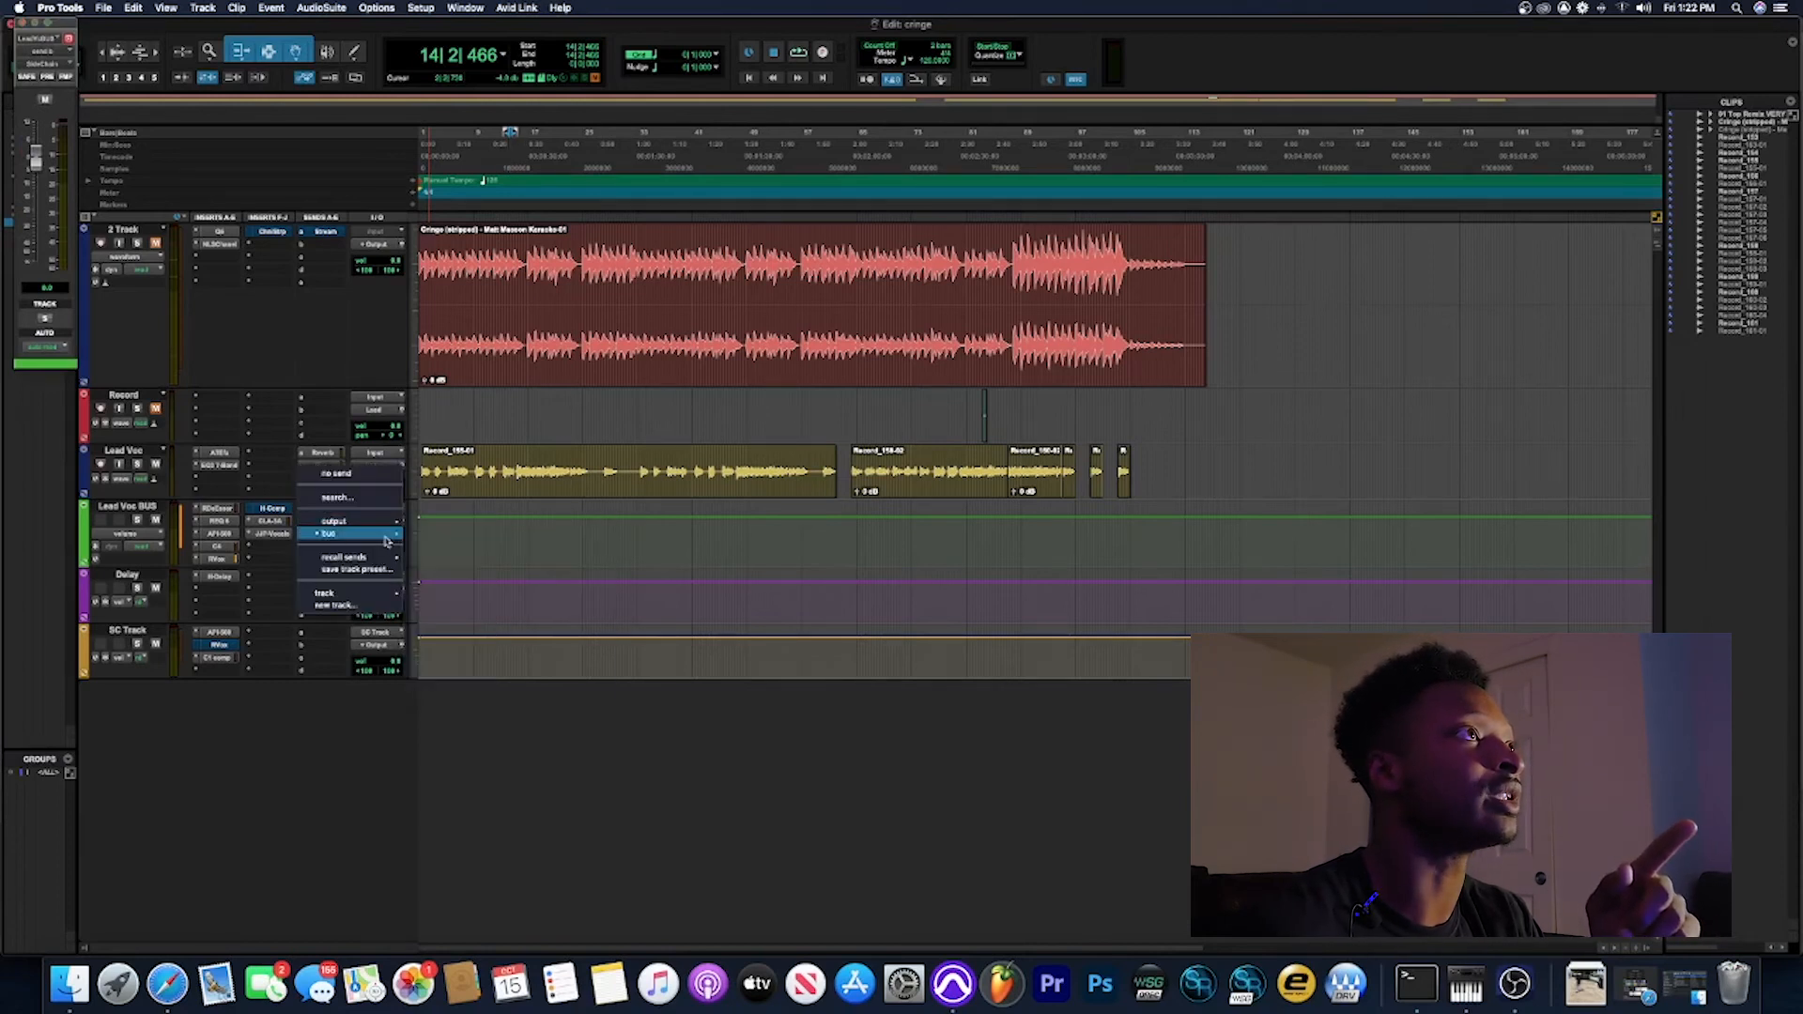
{"action": "mouse_move", "coordinate": [386, 538]}
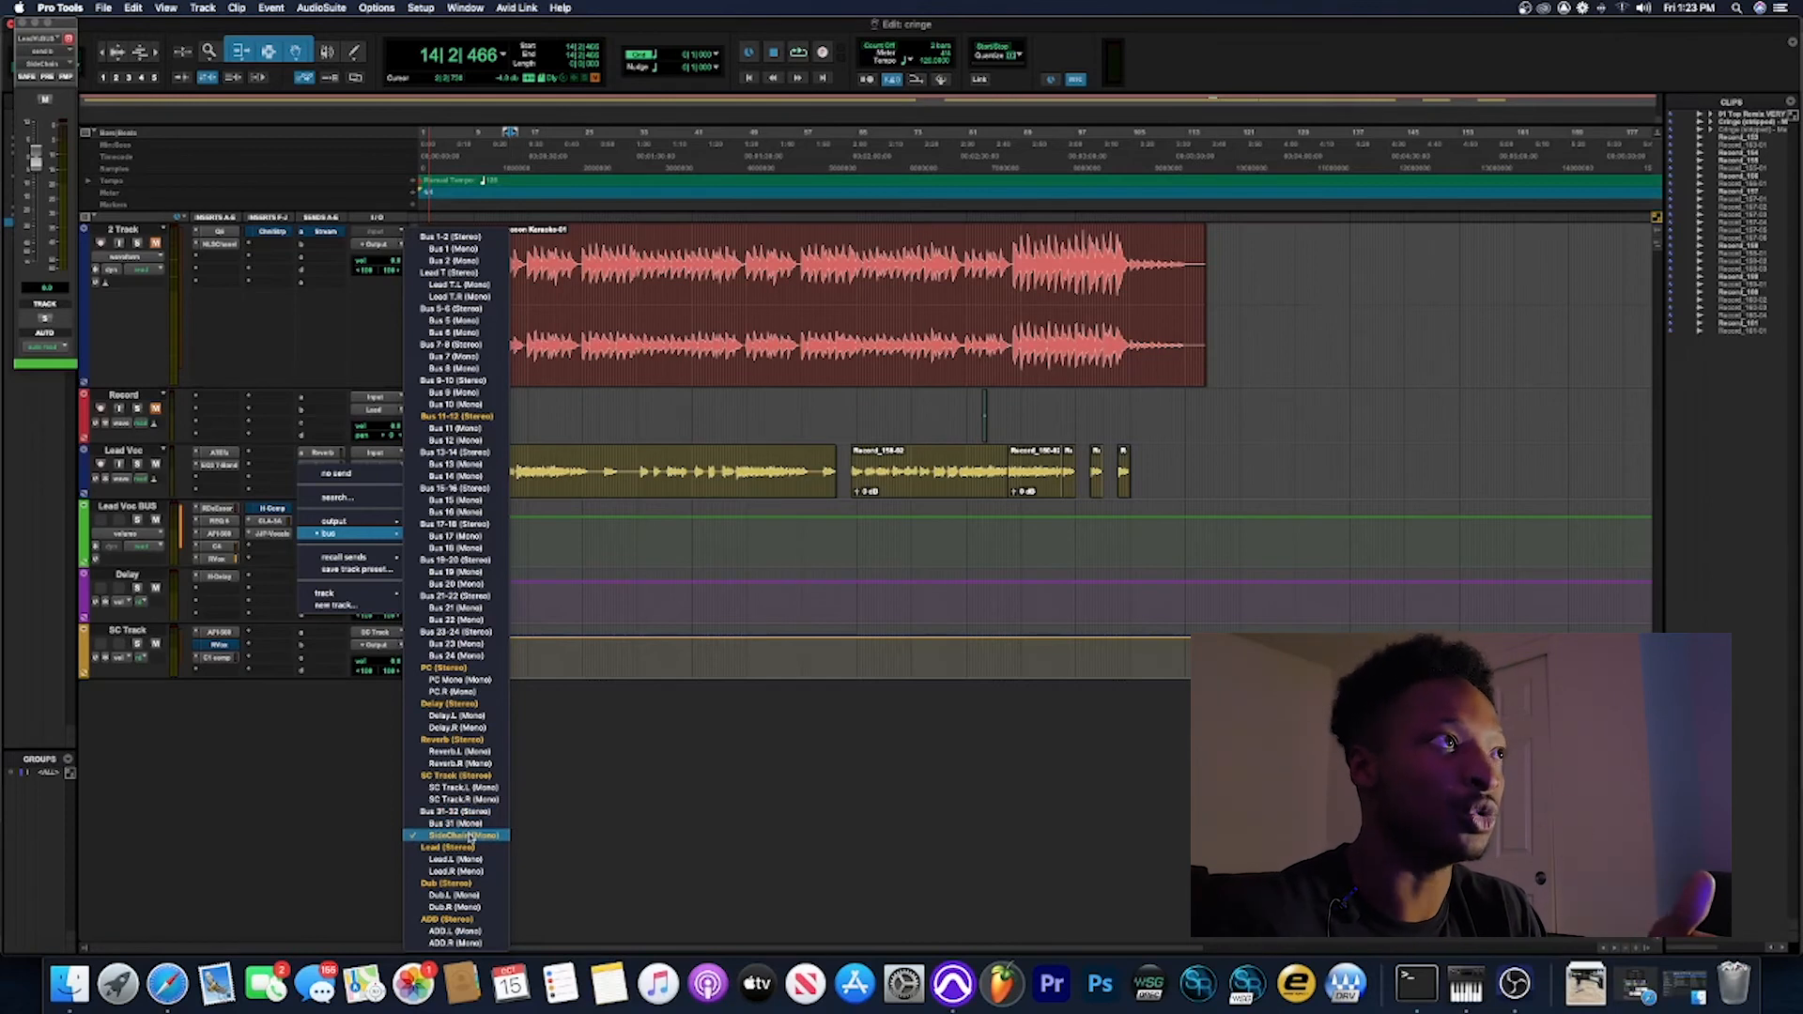
{"action": "left_click", "coordinate": [469, 835]}
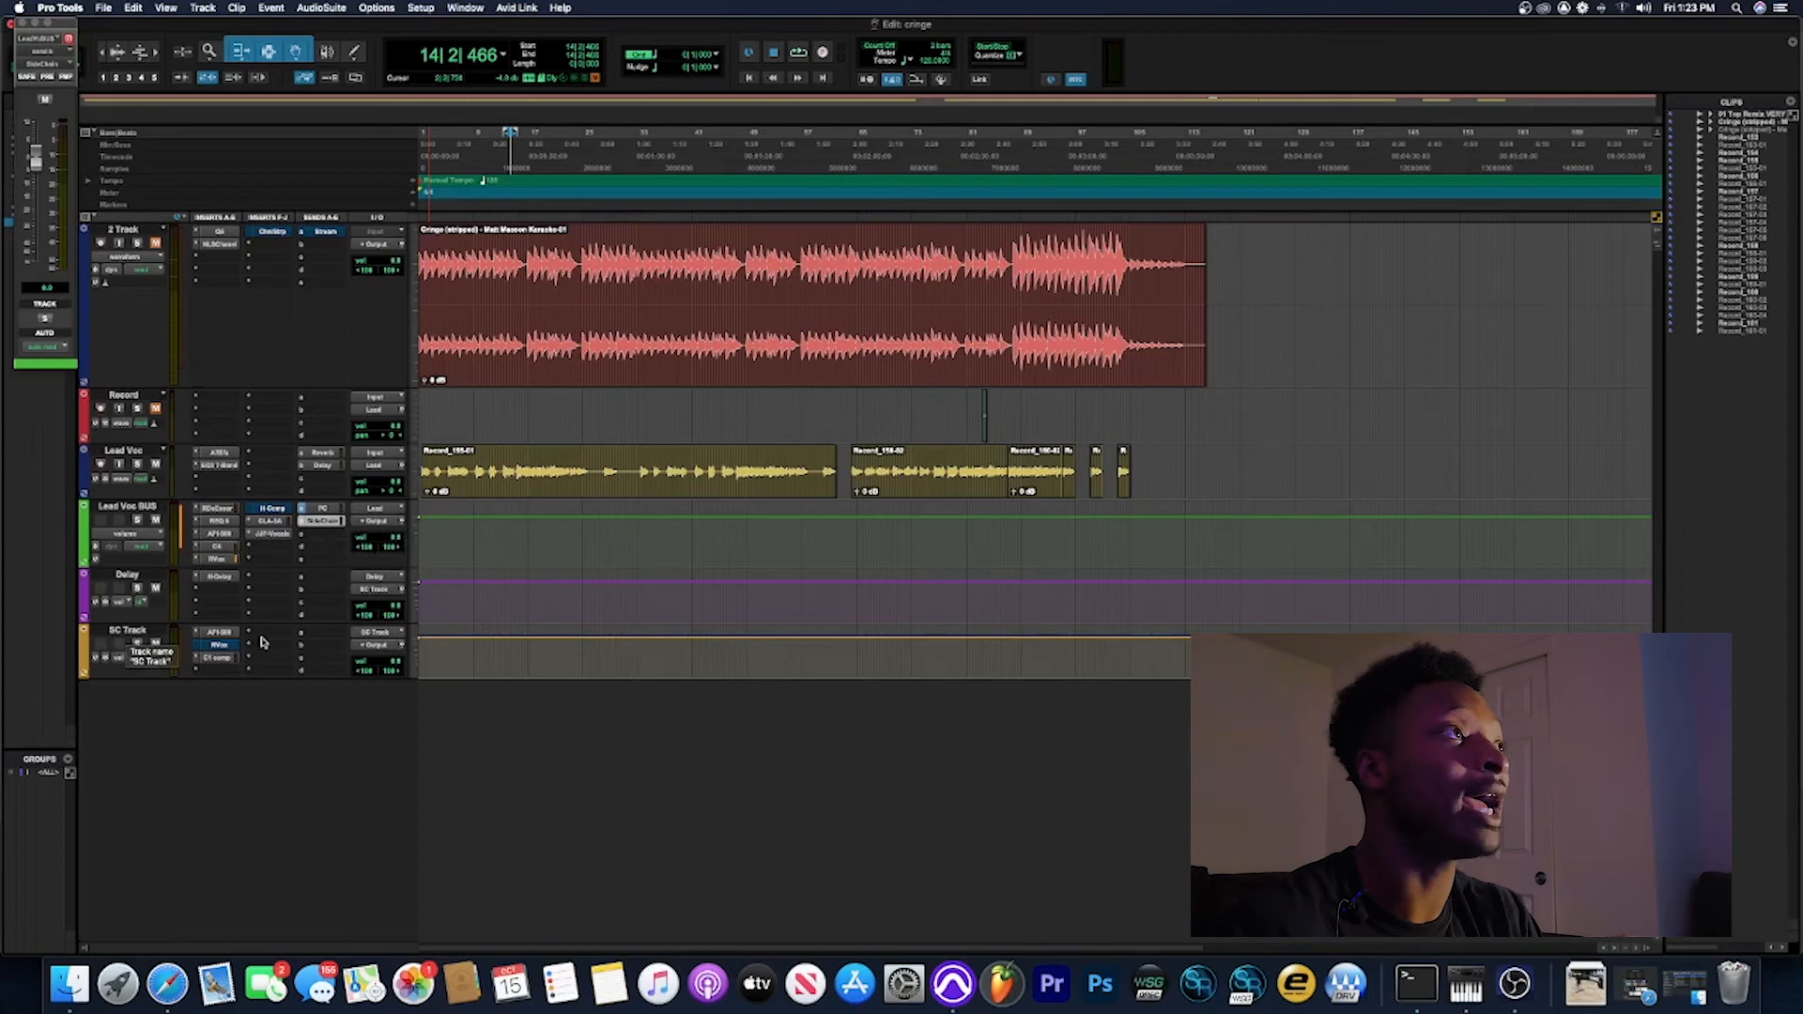
Step: Open the C1 compressor on the SC Track and set its key input to the SideChain (Mono) bus
{"action": "left_click", "coordinate": [219, 659]}
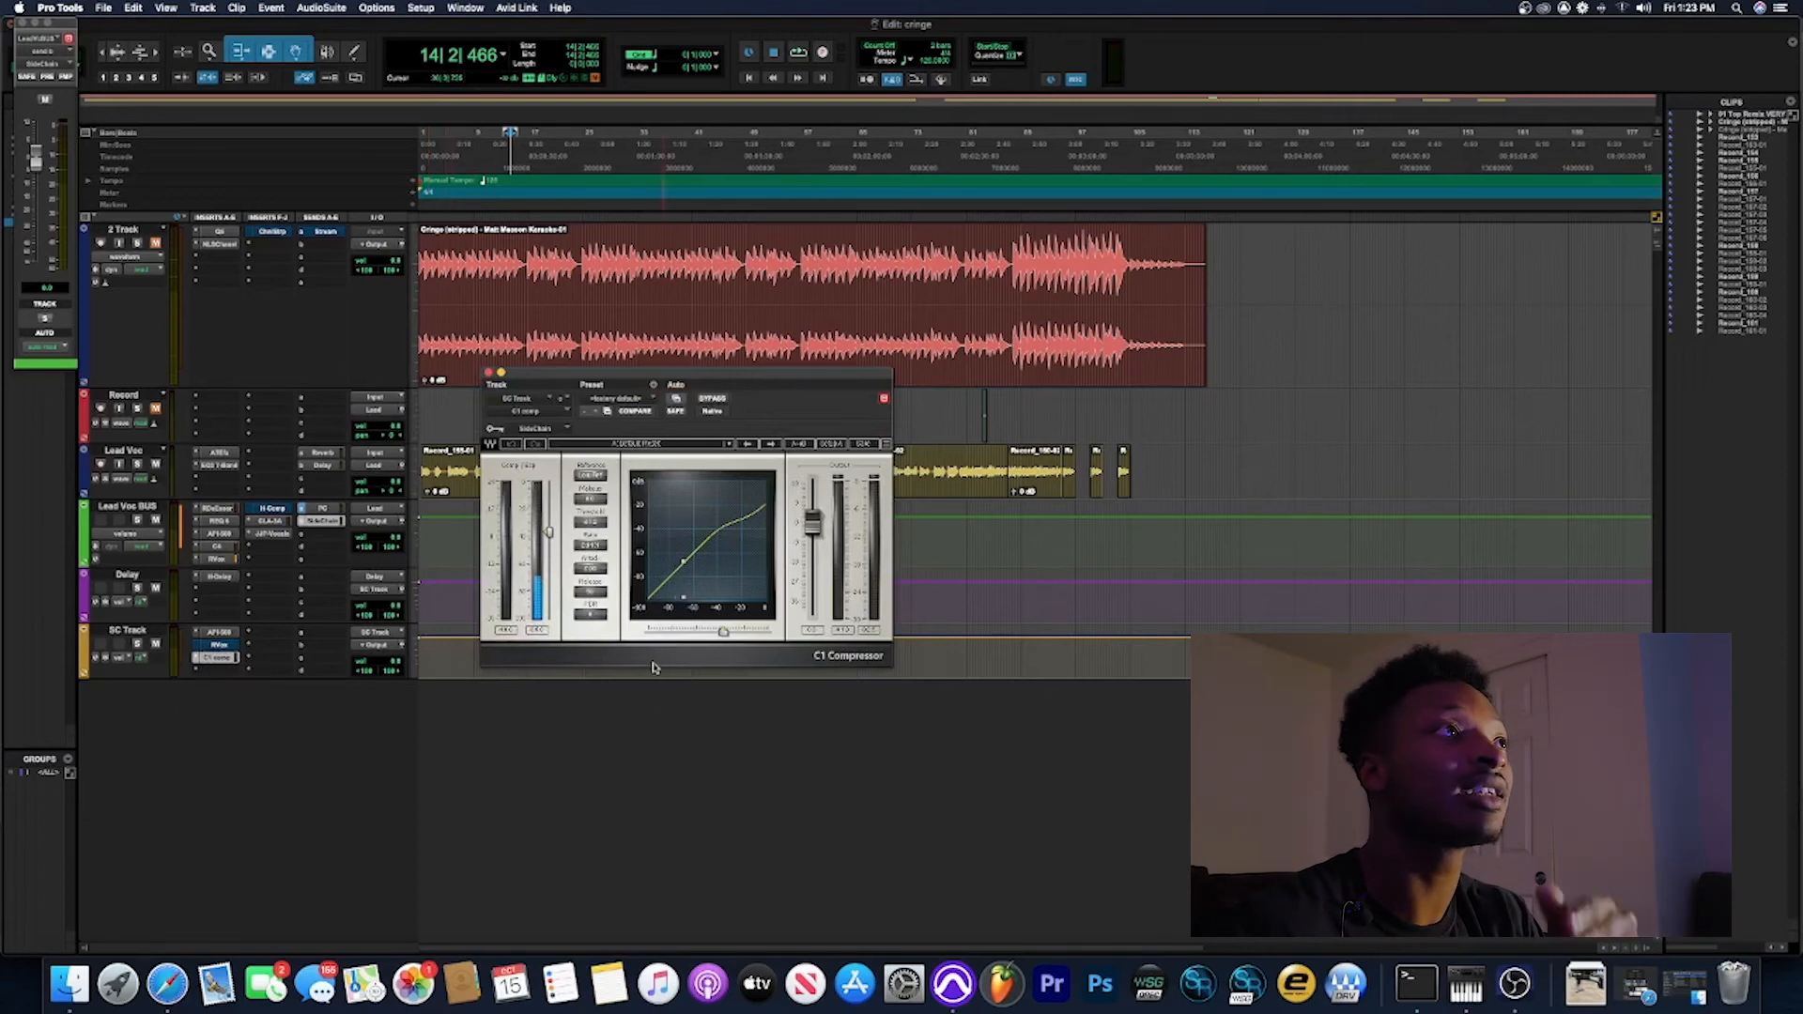
{"action": "left_click", "coordinate": [533, 429]}
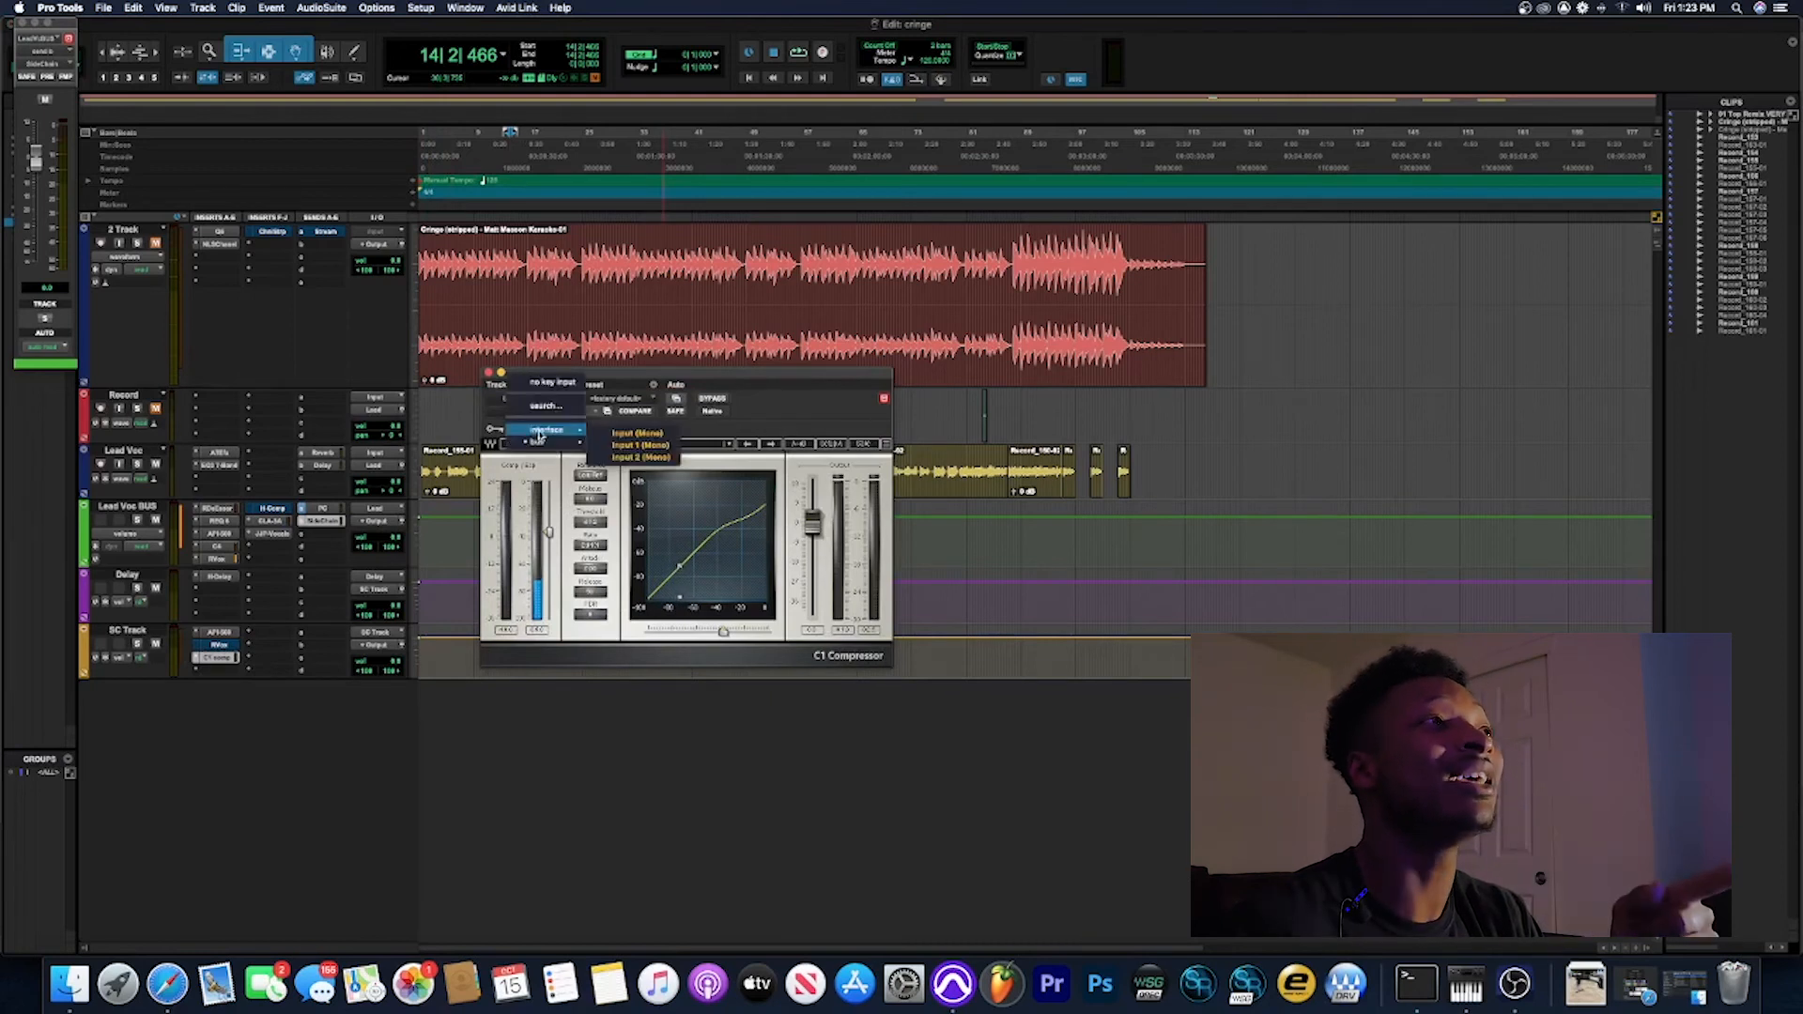
{"action": "mouse_move", "coordinate": [539, 442]}
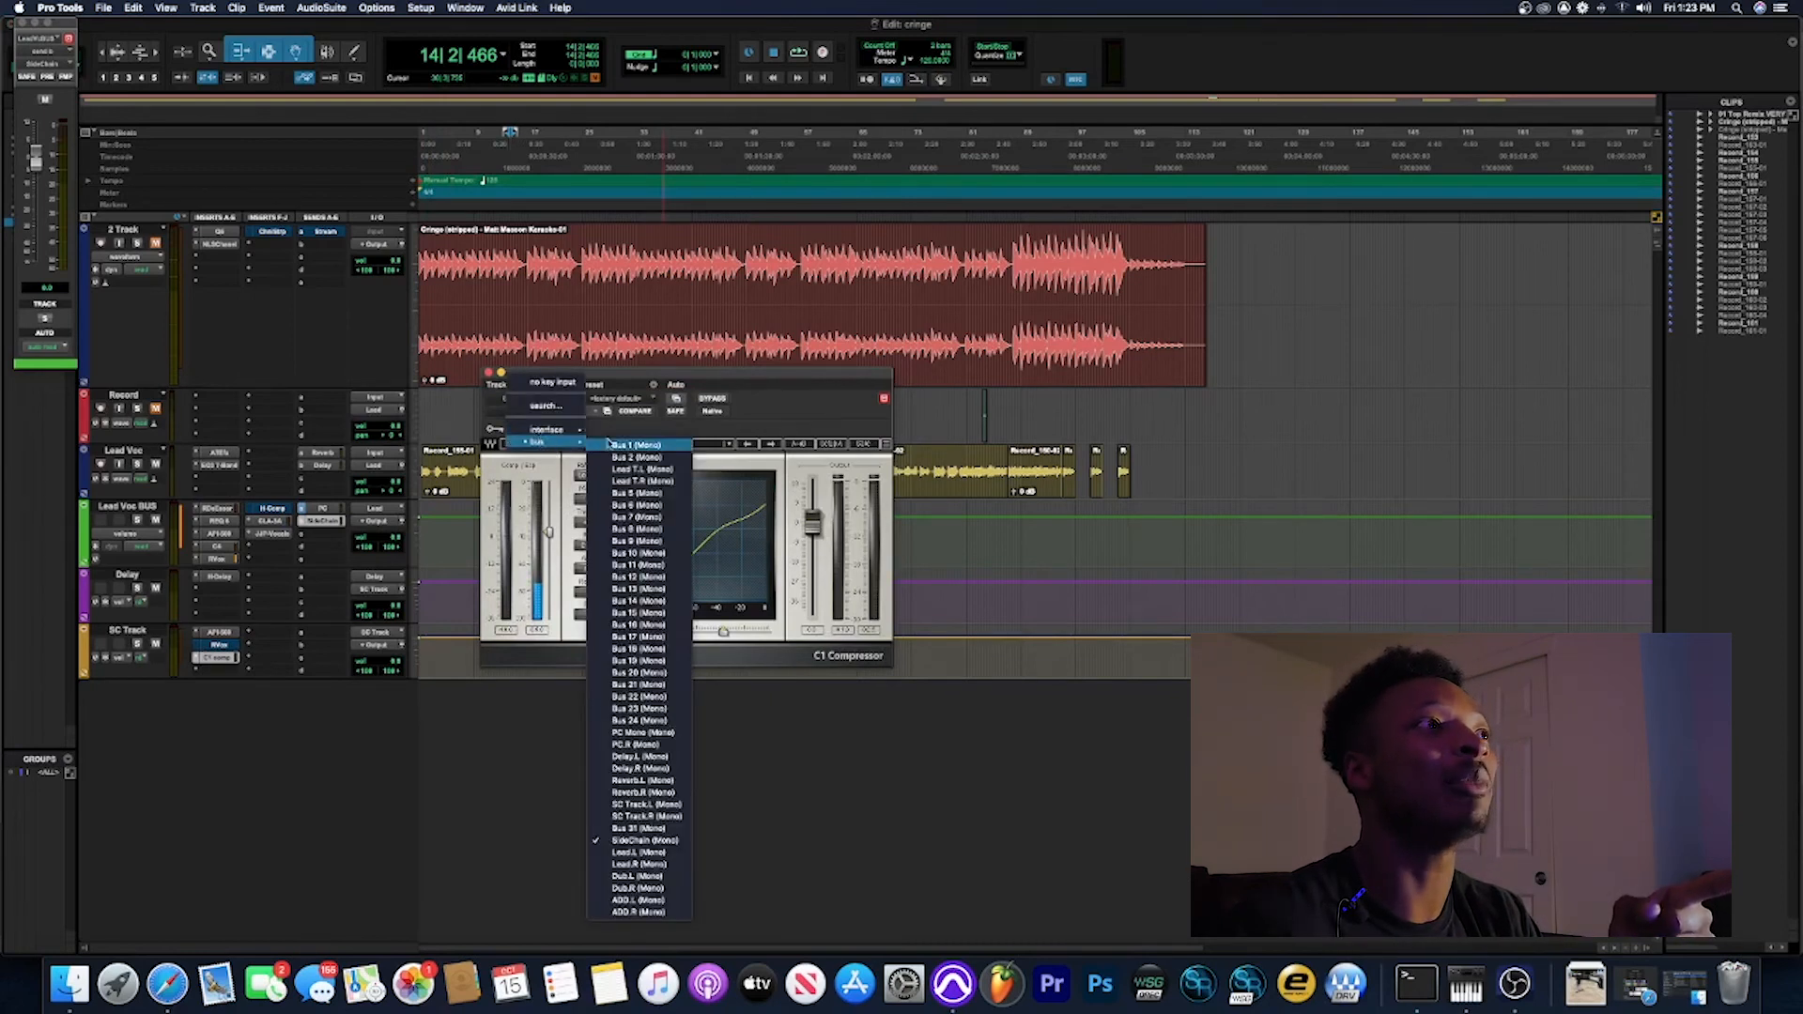
{"action": "left_click", "coordinate": [669, 842]}
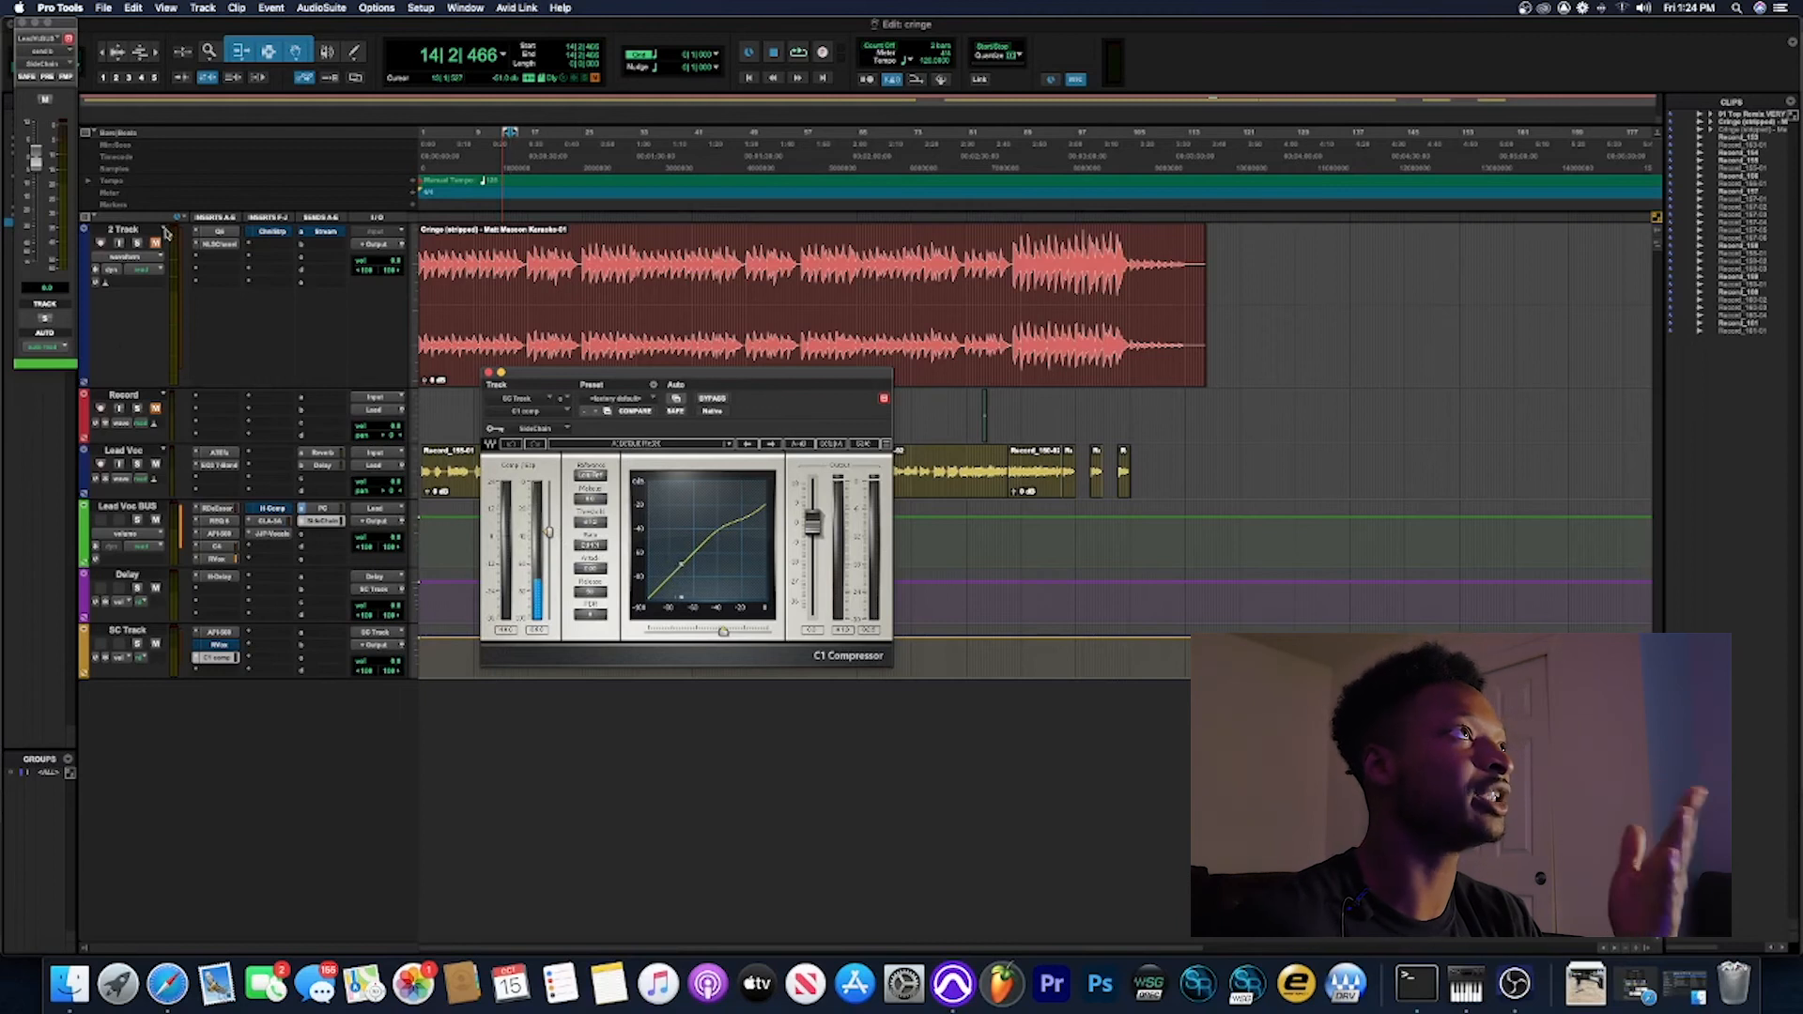
Step: Raise the C1 compressor's threshold to near its maximum while the session plays, and stop playback
{"action": "key", "text": "space"}
{"action": "left_click_drag", "start_coordinate": [548, 529], "coordinate": [551, 482]}
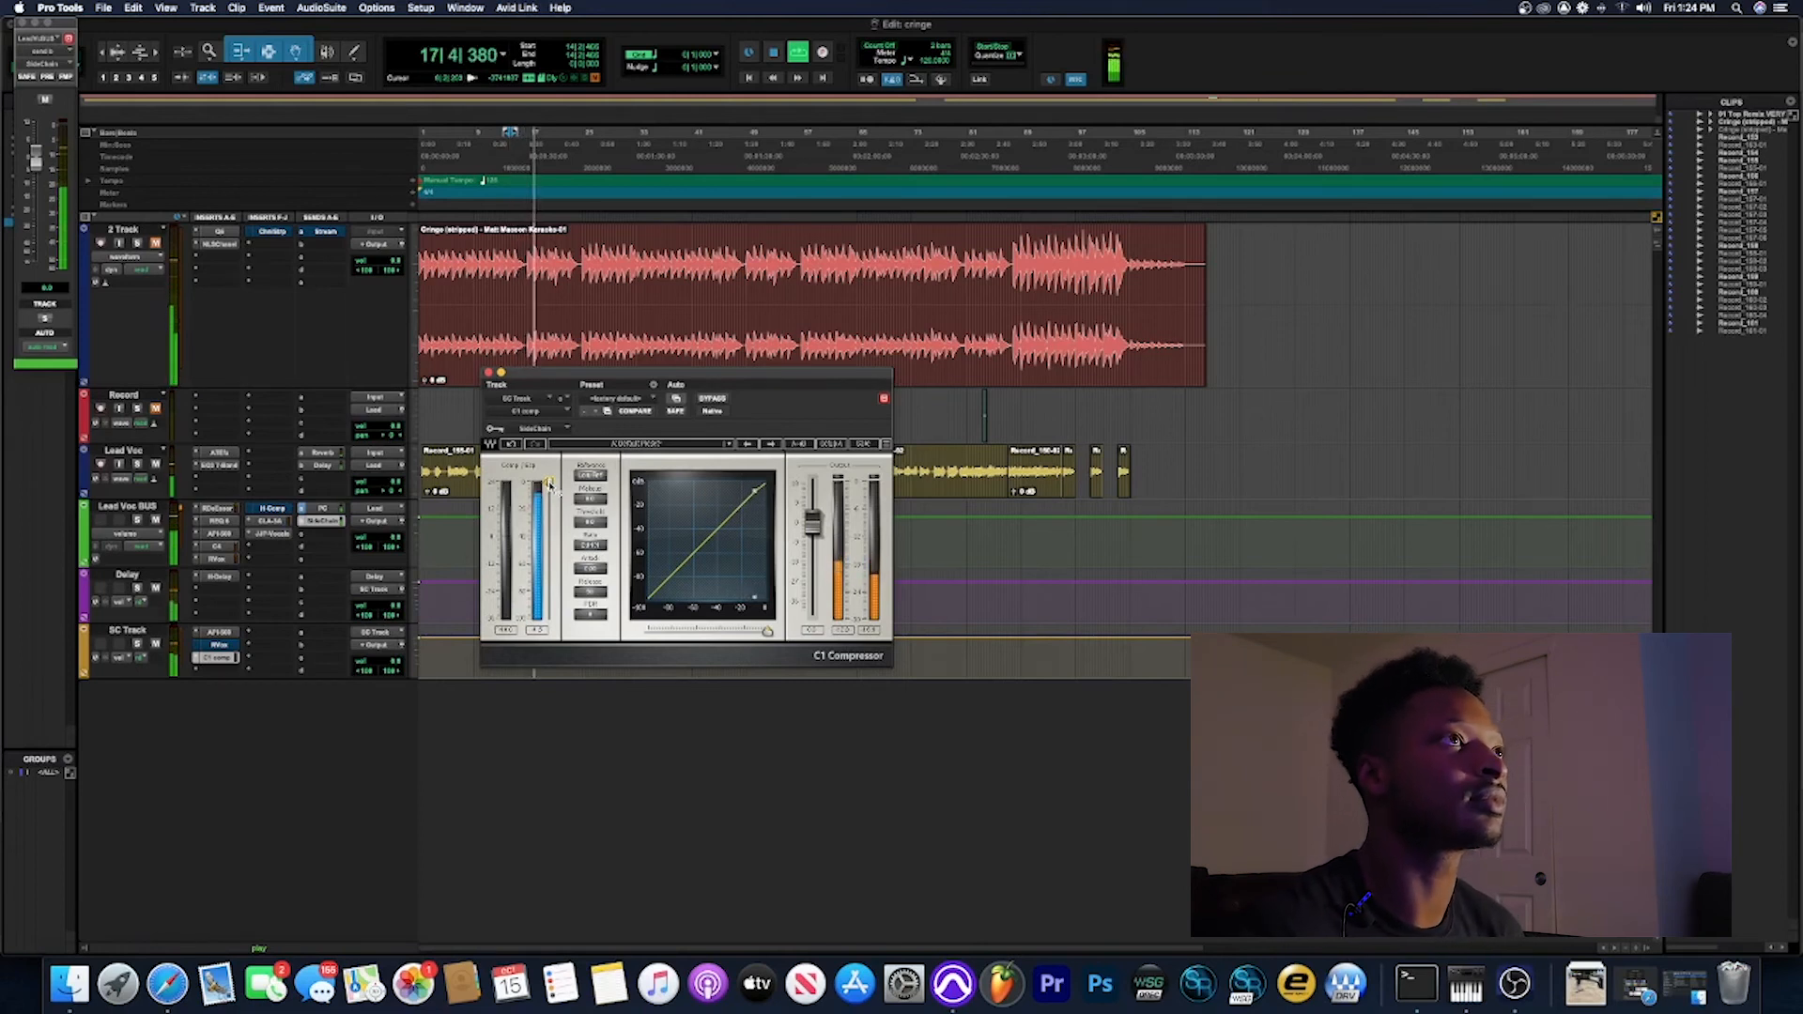
{"action": "key", "text": "space"}
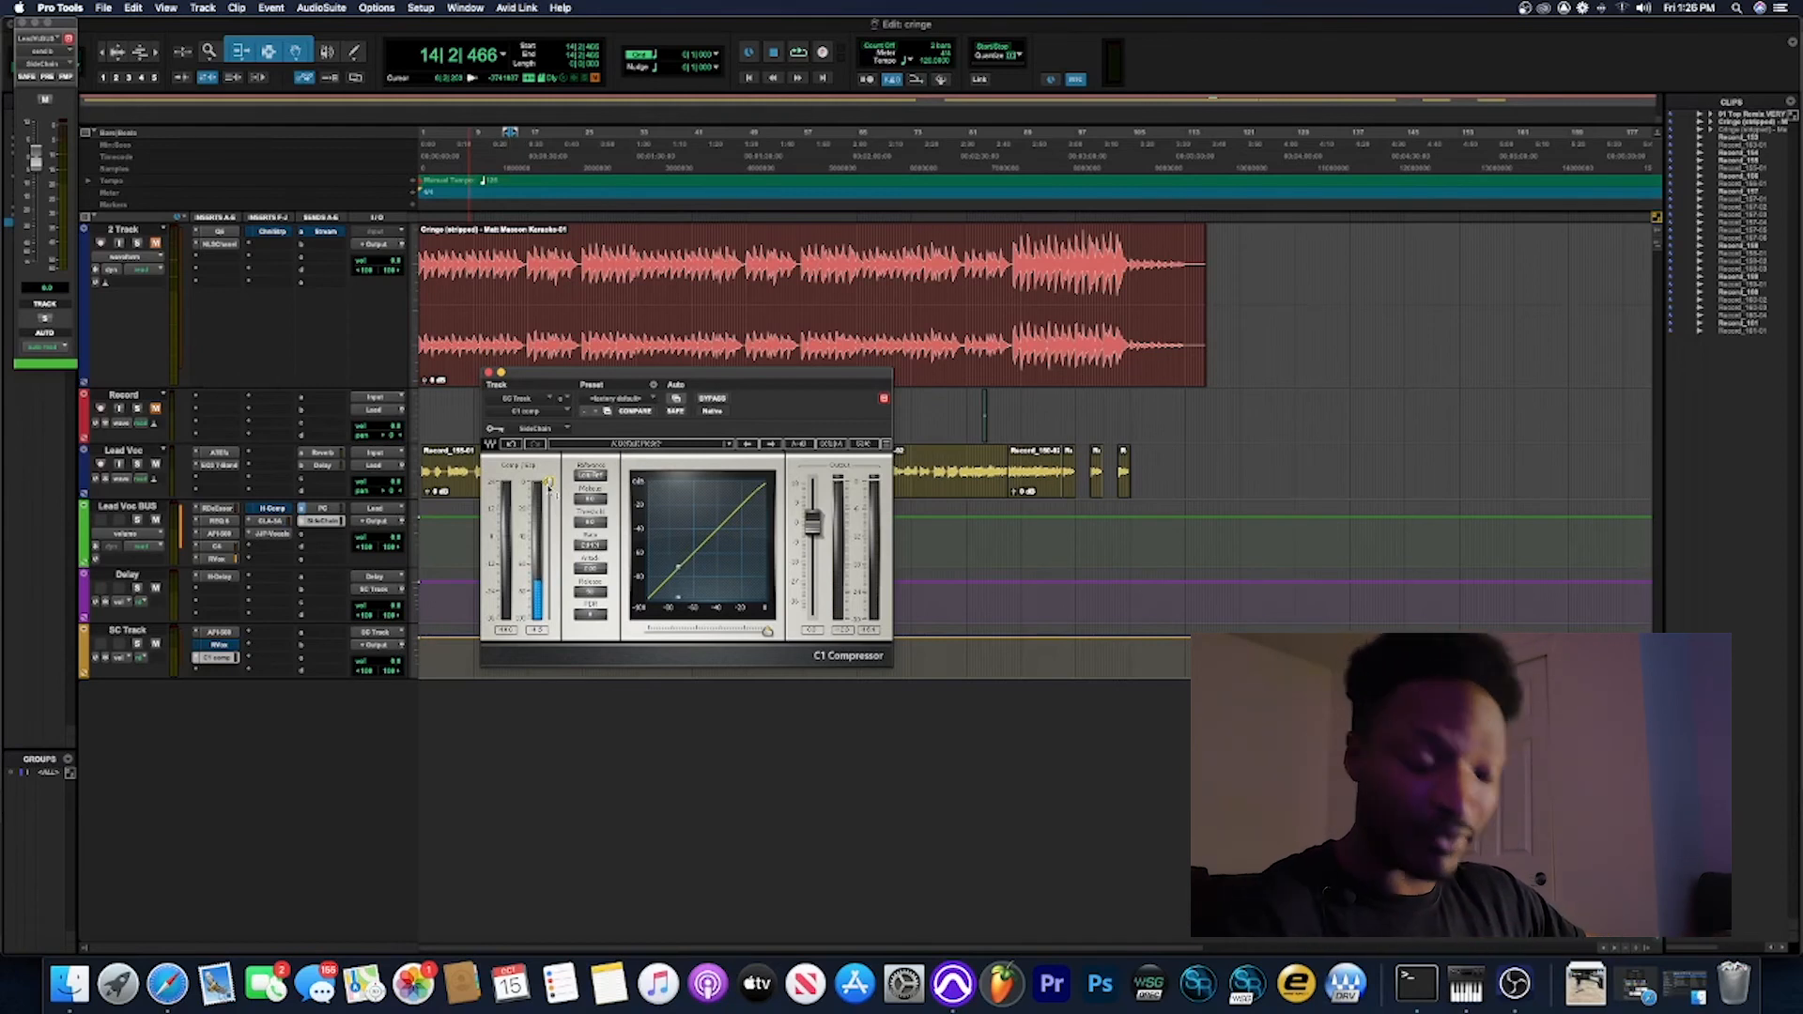
Step: Play the session from the beginning and lower the C1 compressor's threshold to around mid-range so the vocal ducks the delay
{"action": "key", "text": "space"}
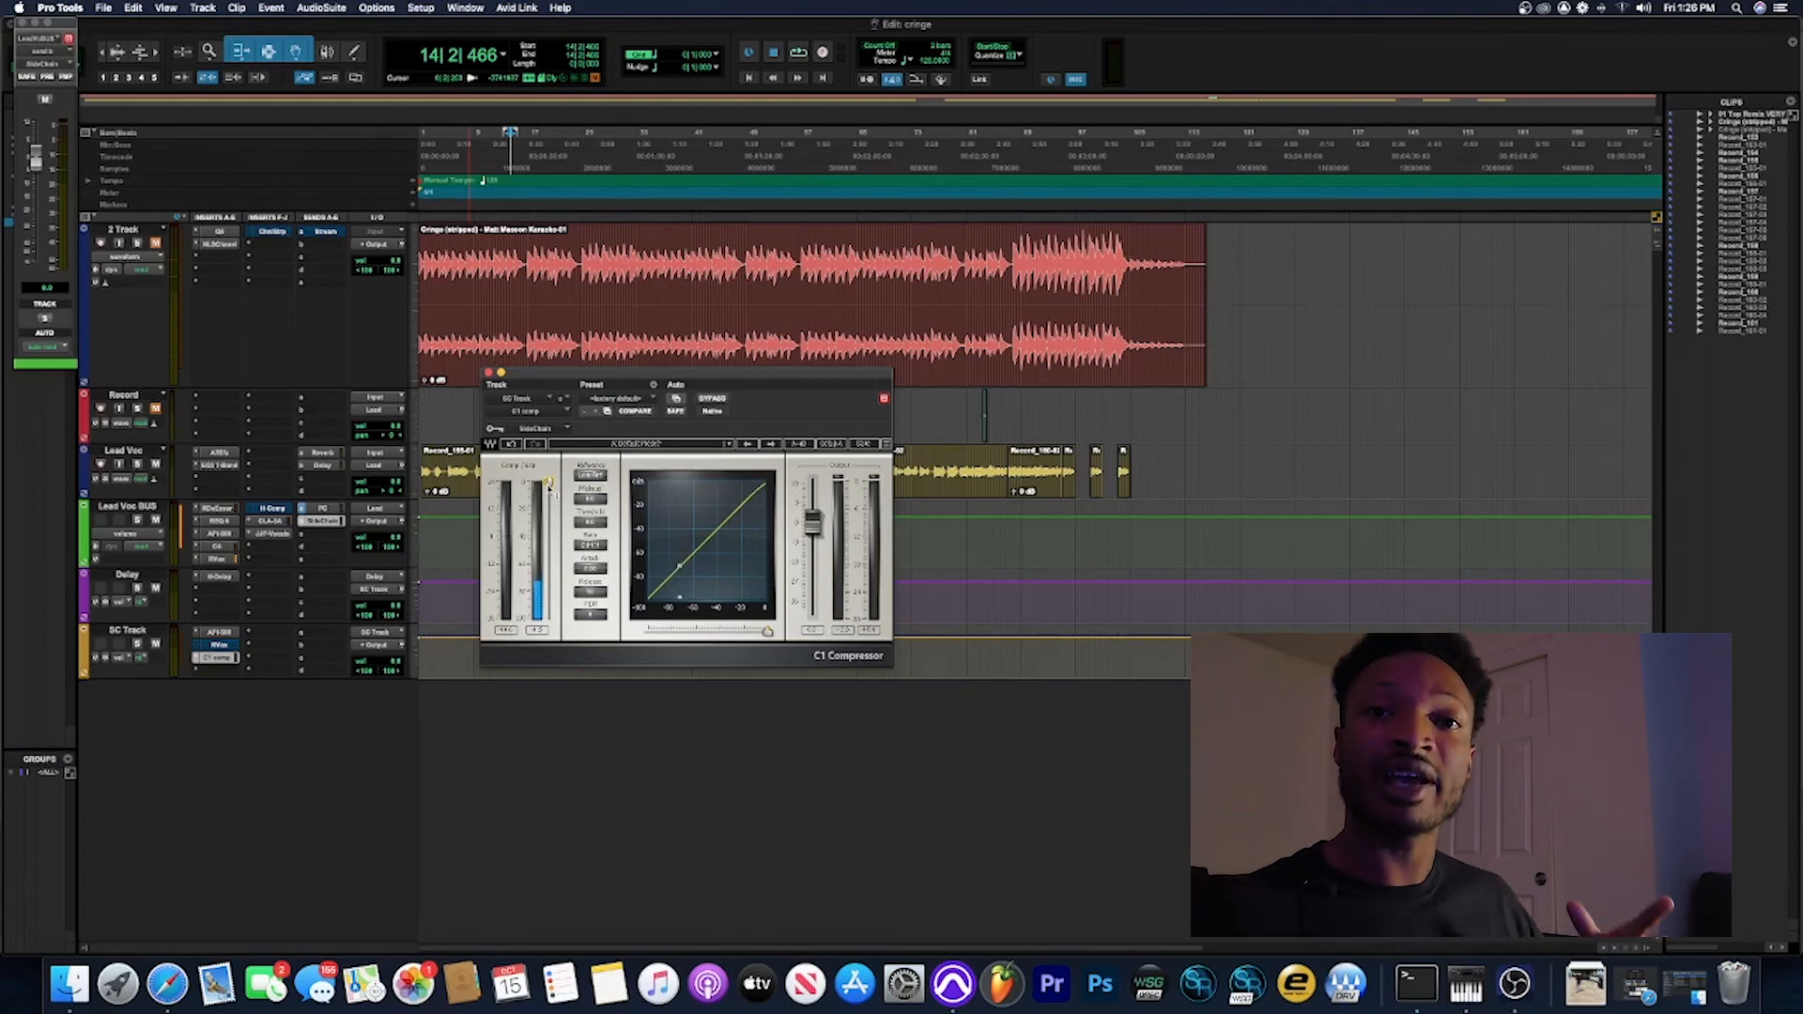
{"action": "key", "text": "Return"}
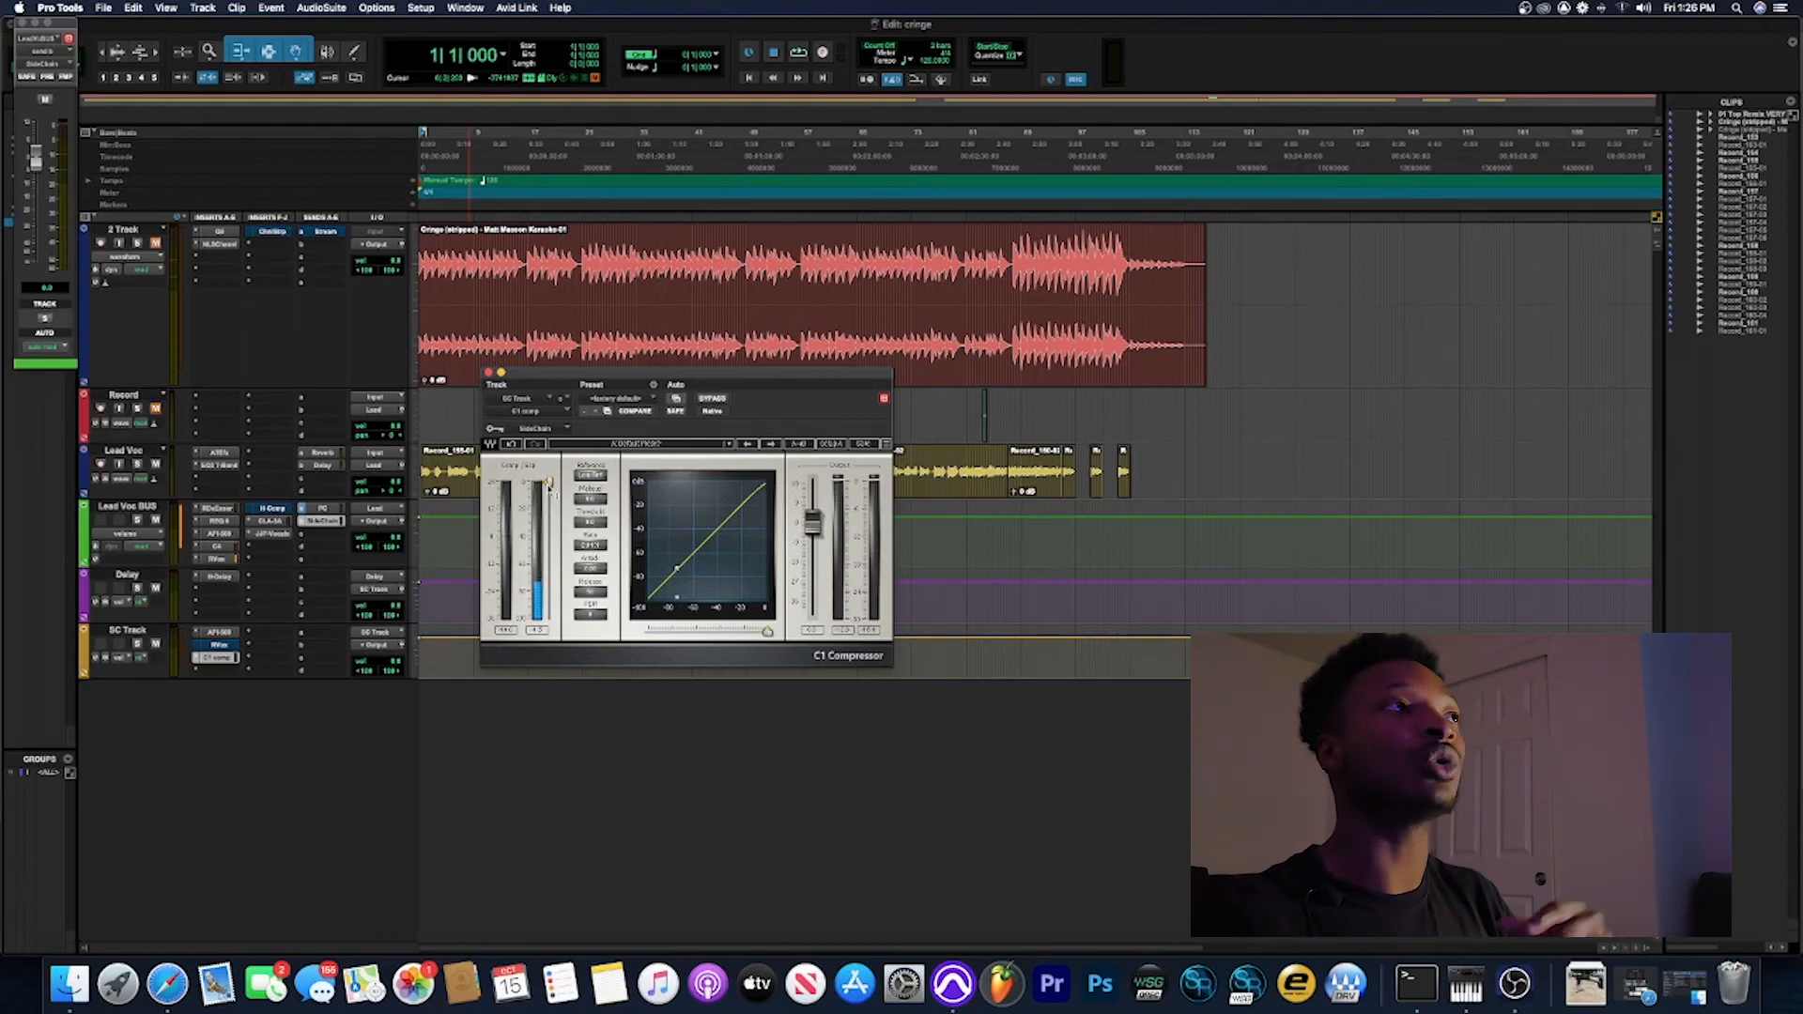
{"action": "key", "text": "space"}
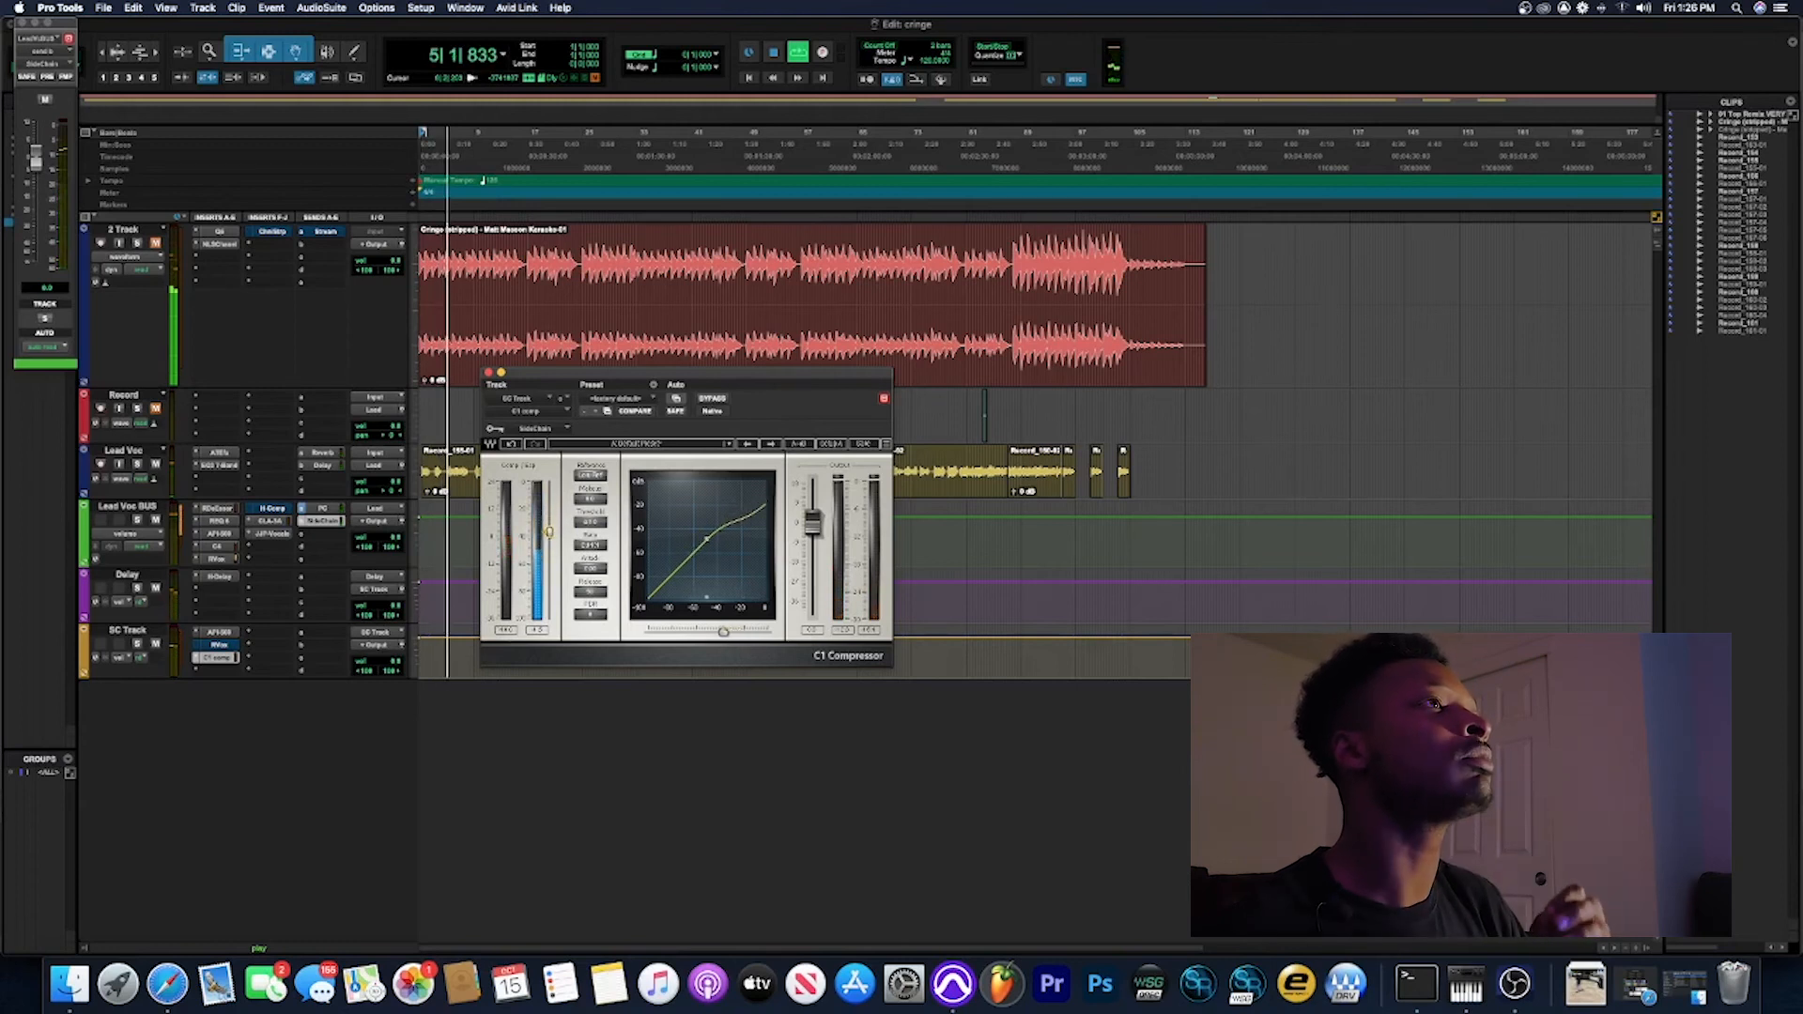
{"action": "left_click_drag", "start_coordinate": [551, 521], "coordinate": [555, 540]}
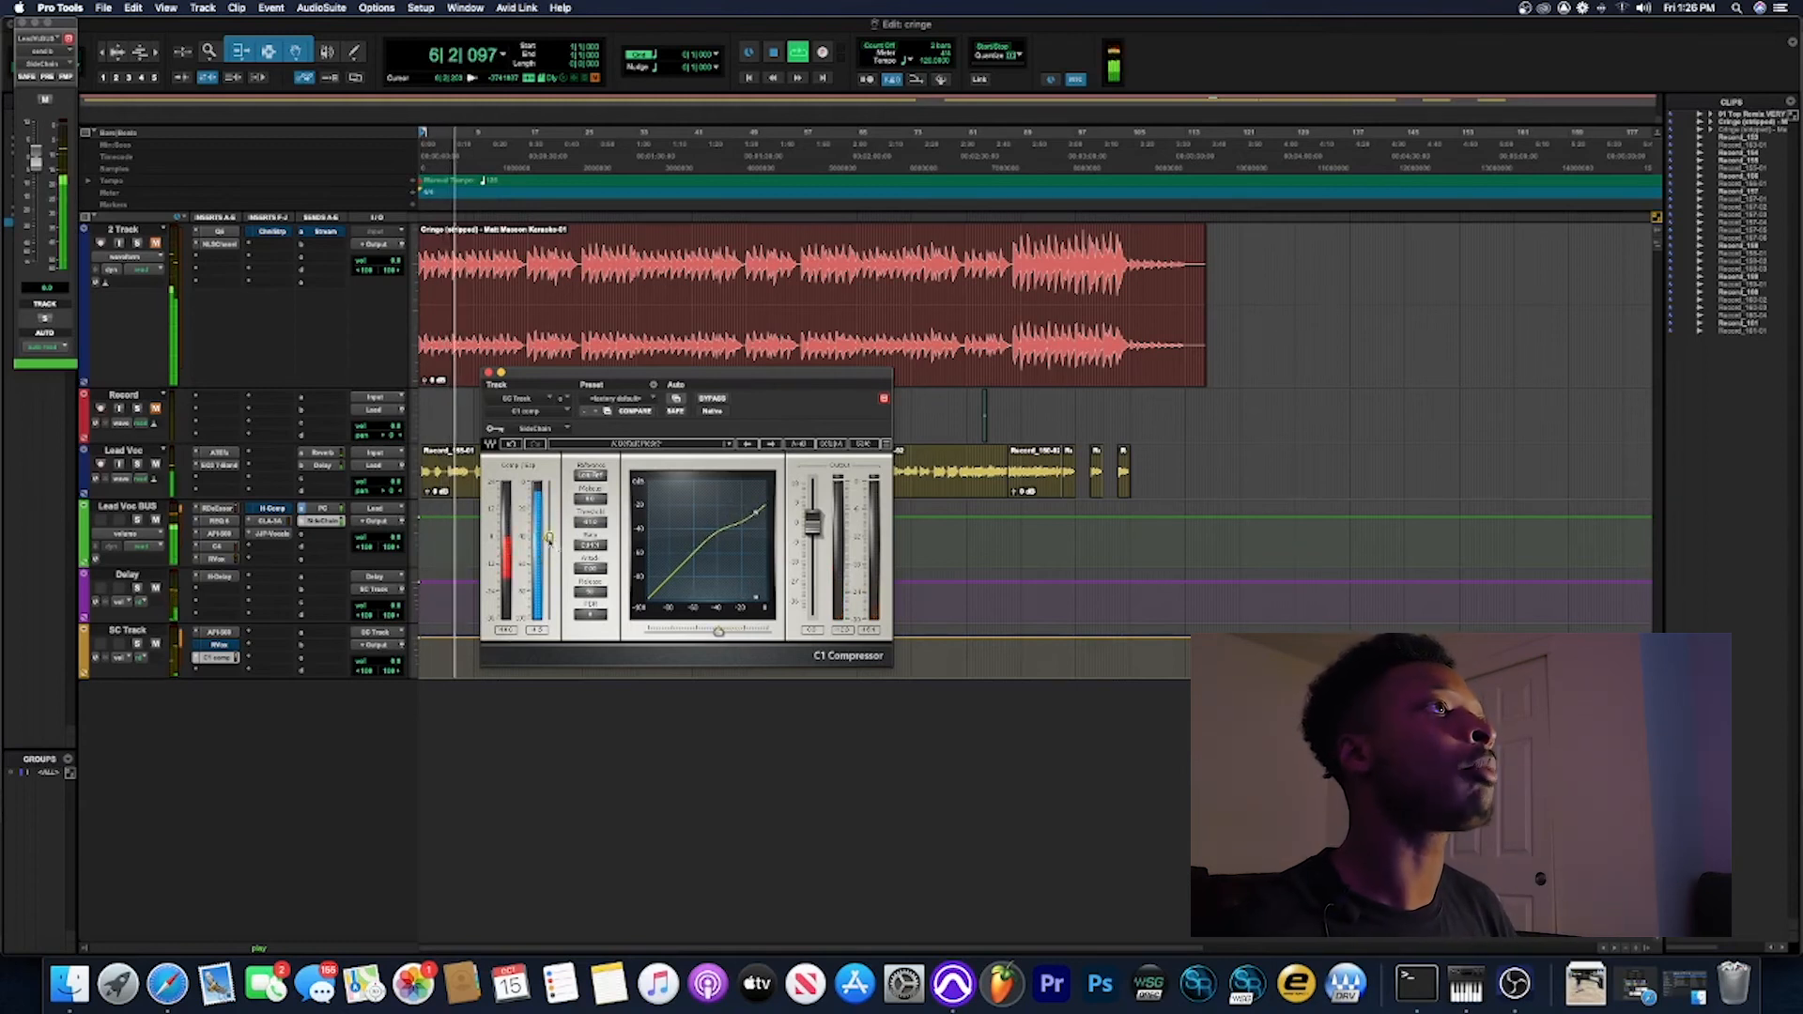
{"action": "left_click_drag", "start_coordinate": [549, 545], "coordinate": [549, 563]}
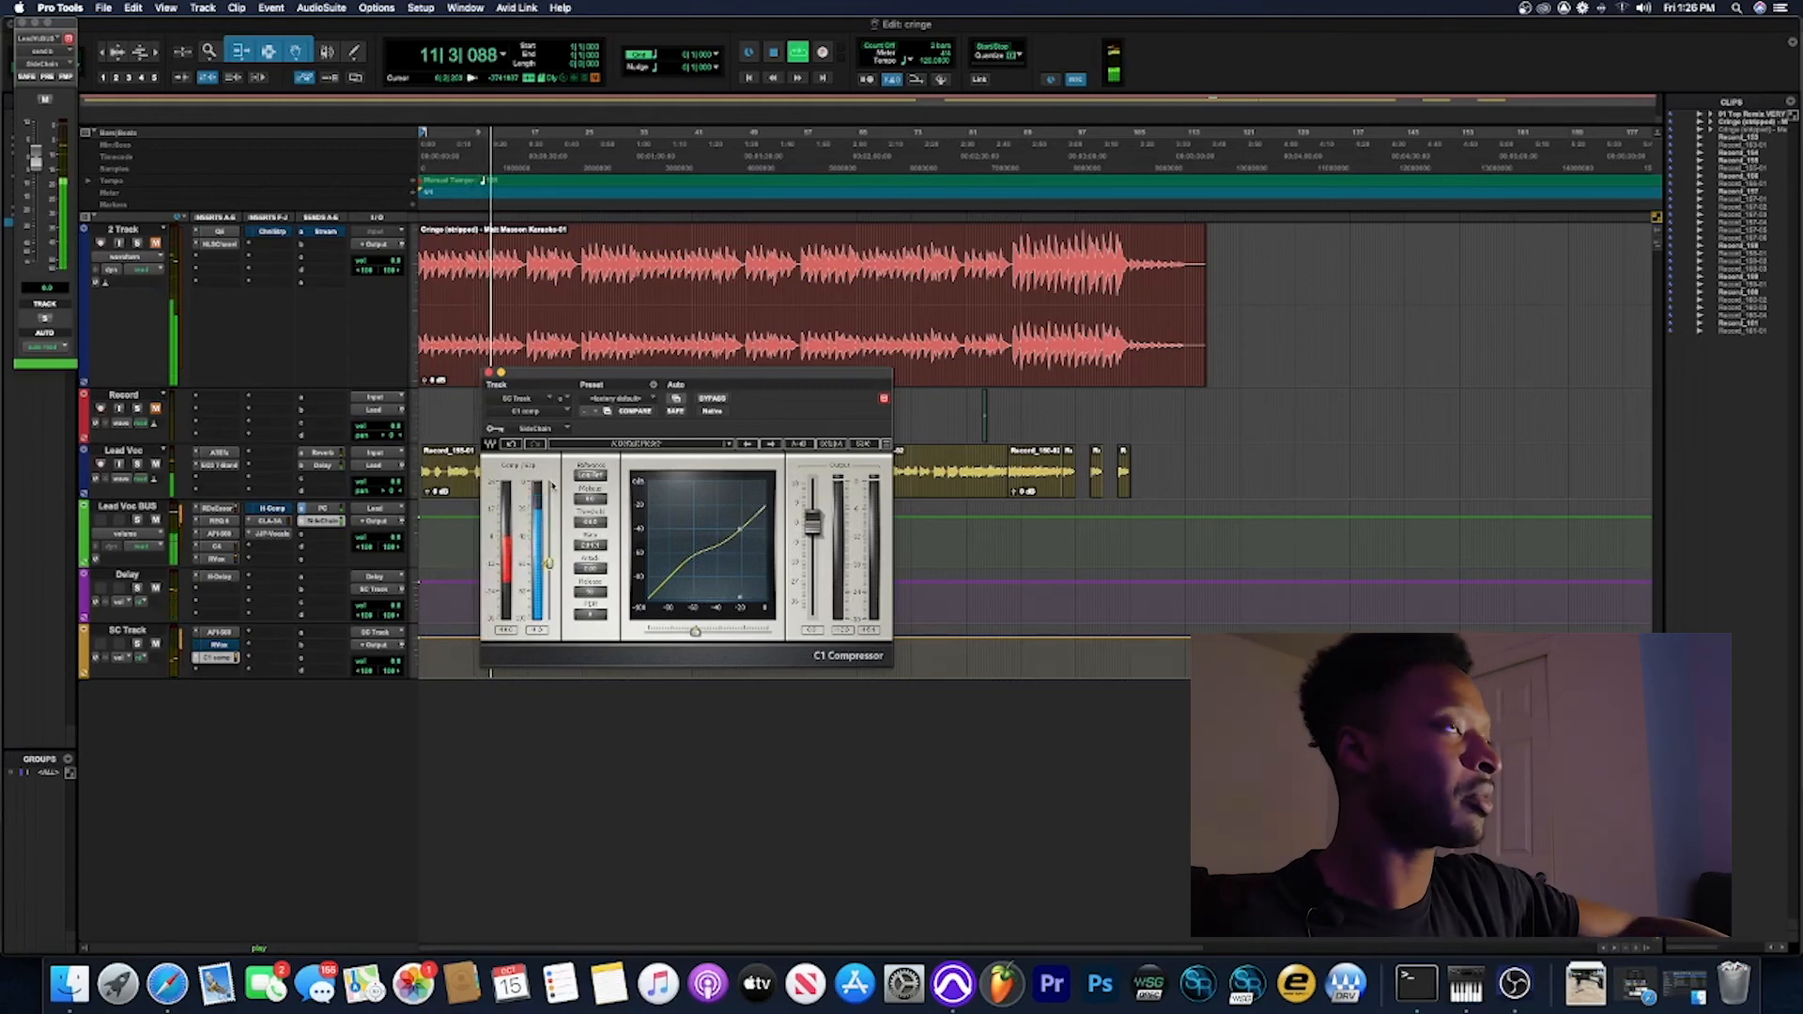
Step: Compare the mix with the C1 compressor bypassed and active, leave it bypassed, stop playback and close the plug-in window
{"action": "left_click", "coordinate": [720, 400]}
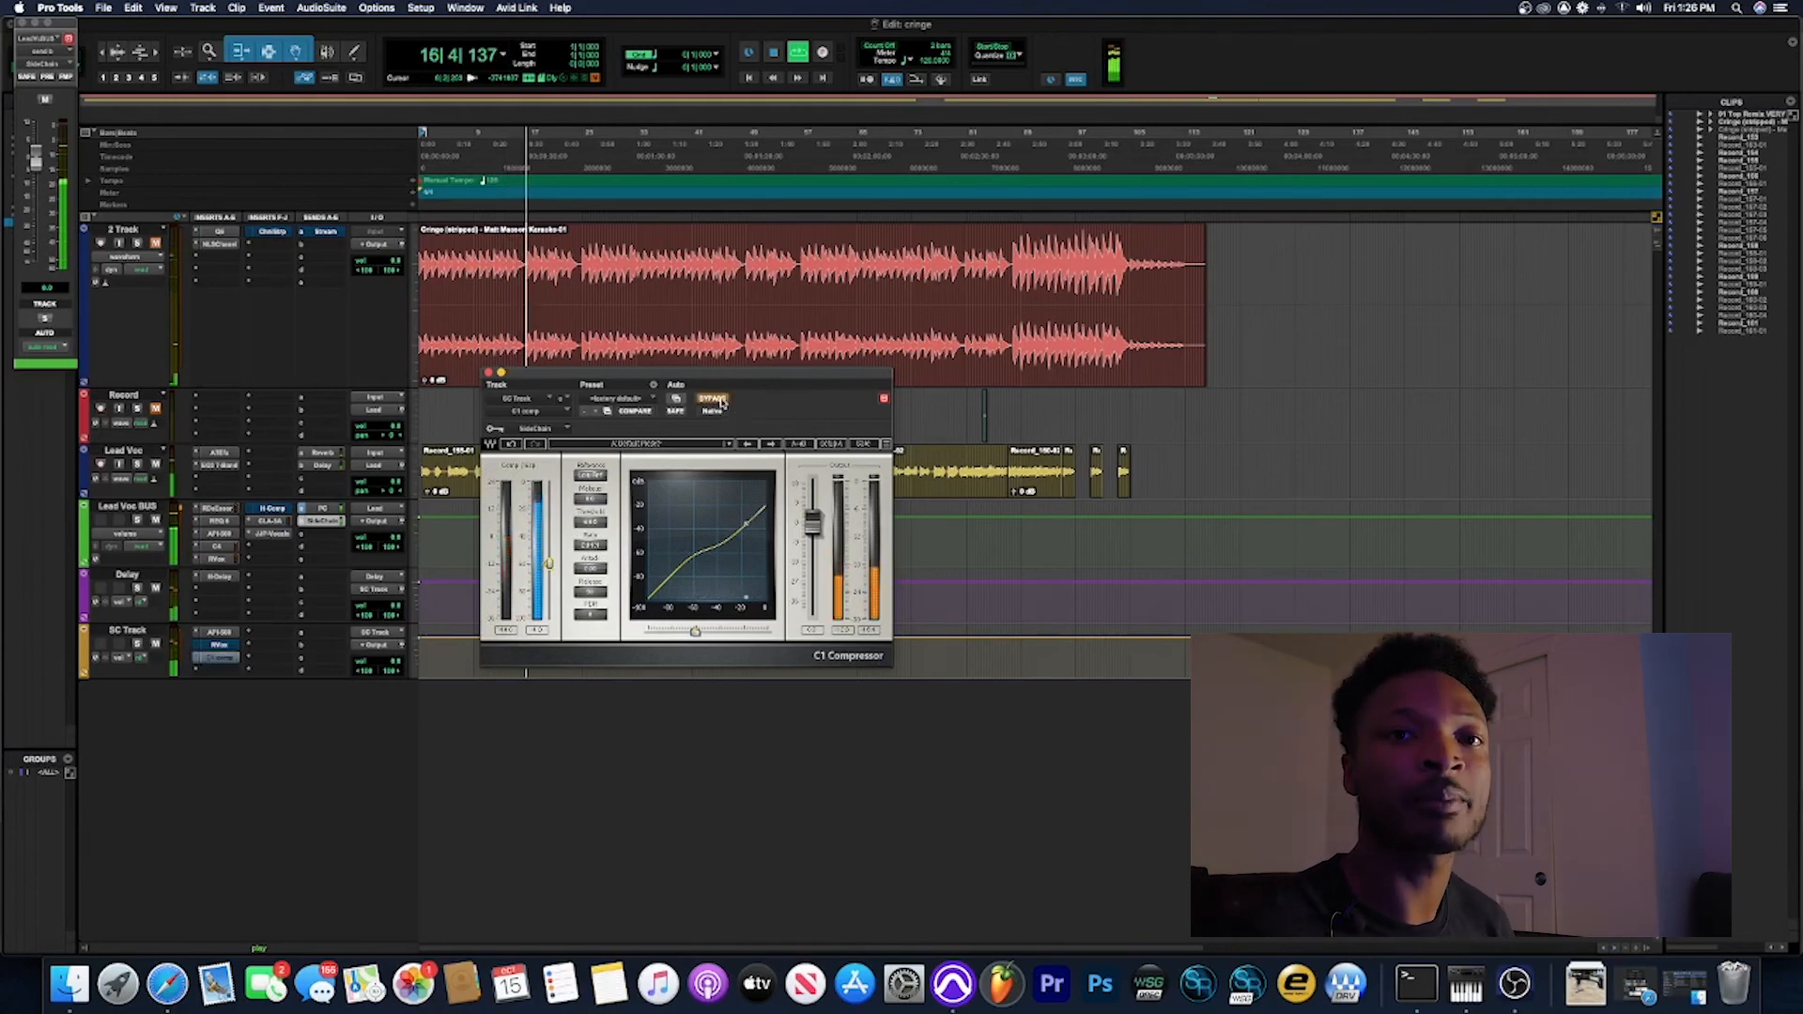
{"action": "left_click", "coordinate": [720, 400]}
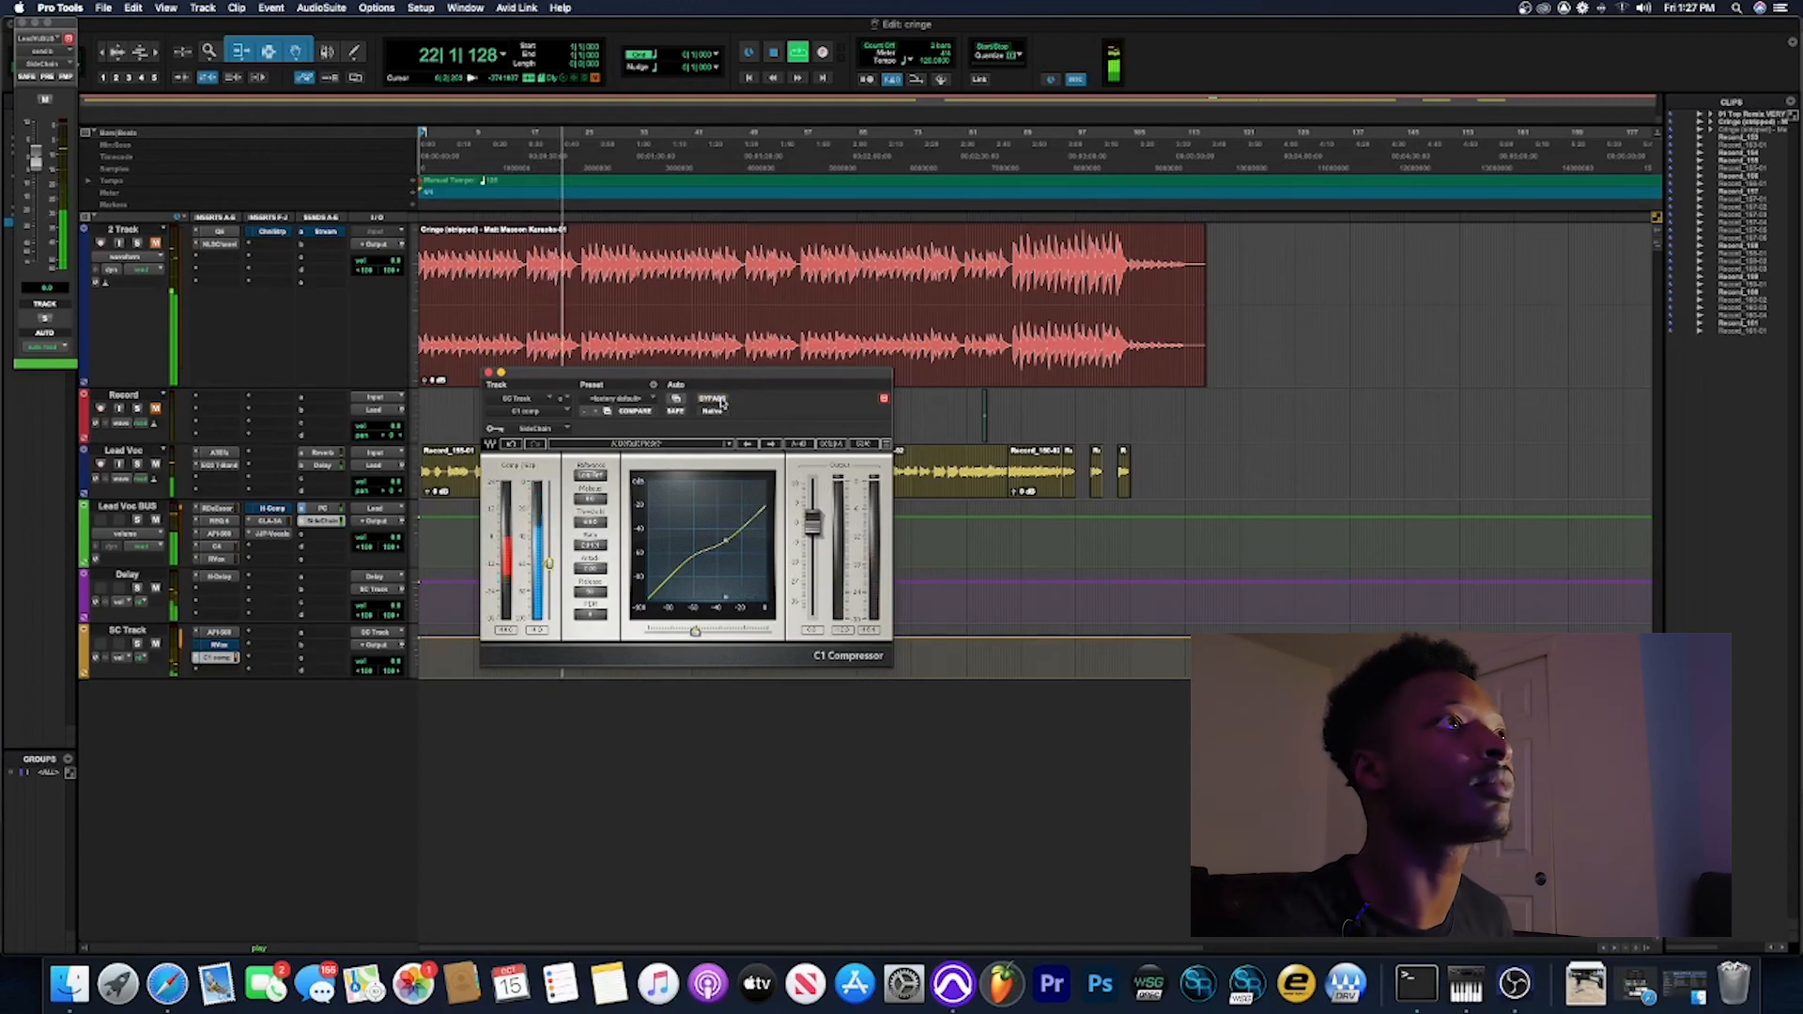
{"action": "left_click", "coordinate": [714, 400]}
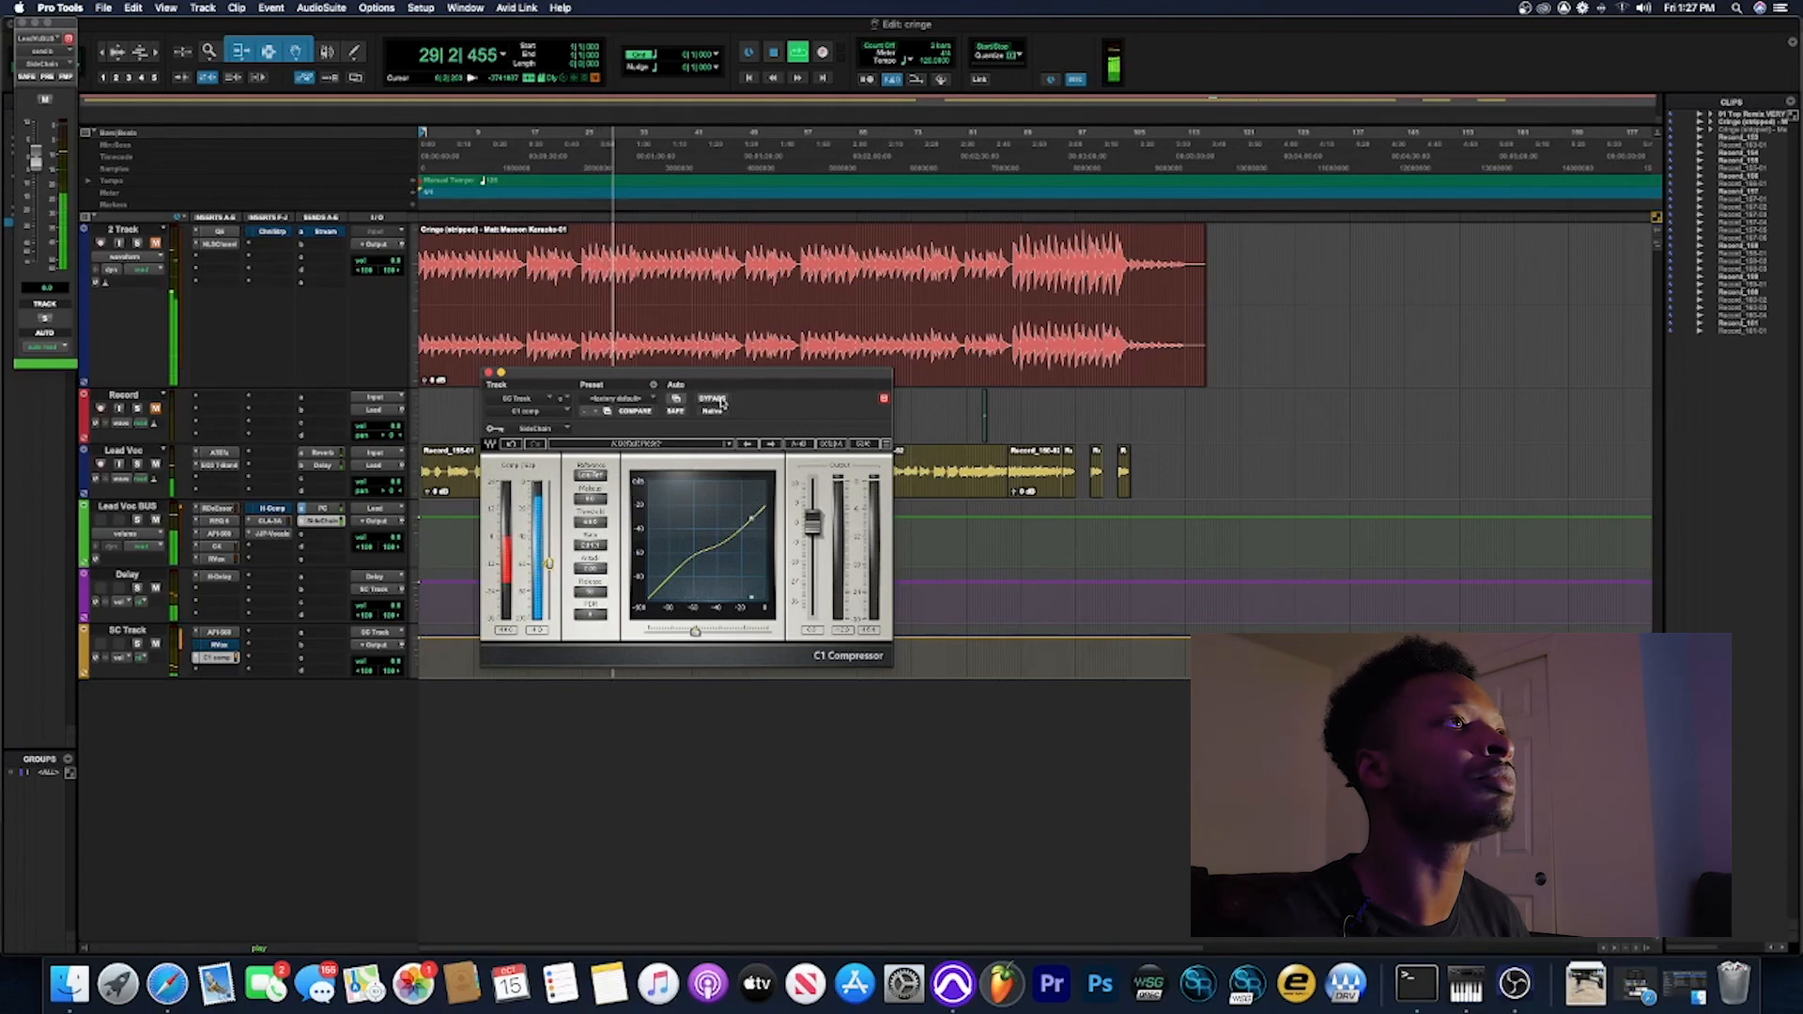
{"action": "left_click", "coordinate": [719, 400]}
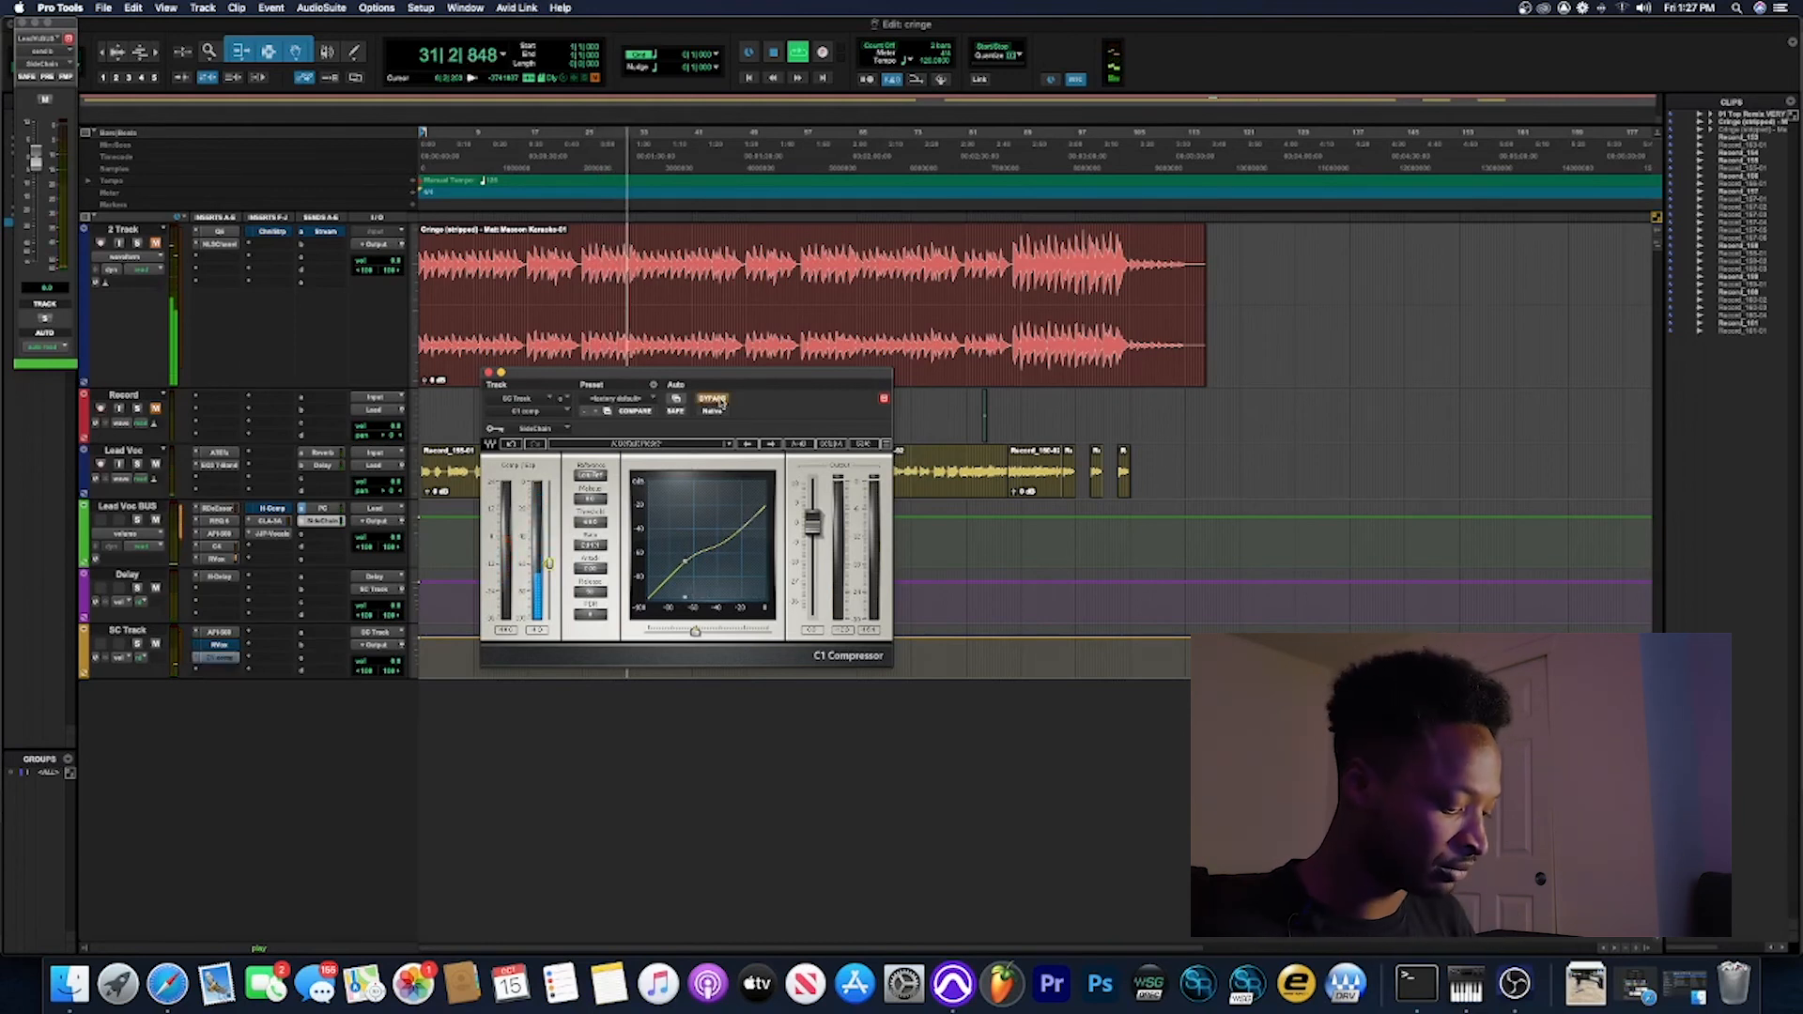
{"action": "key", "text": "space"}
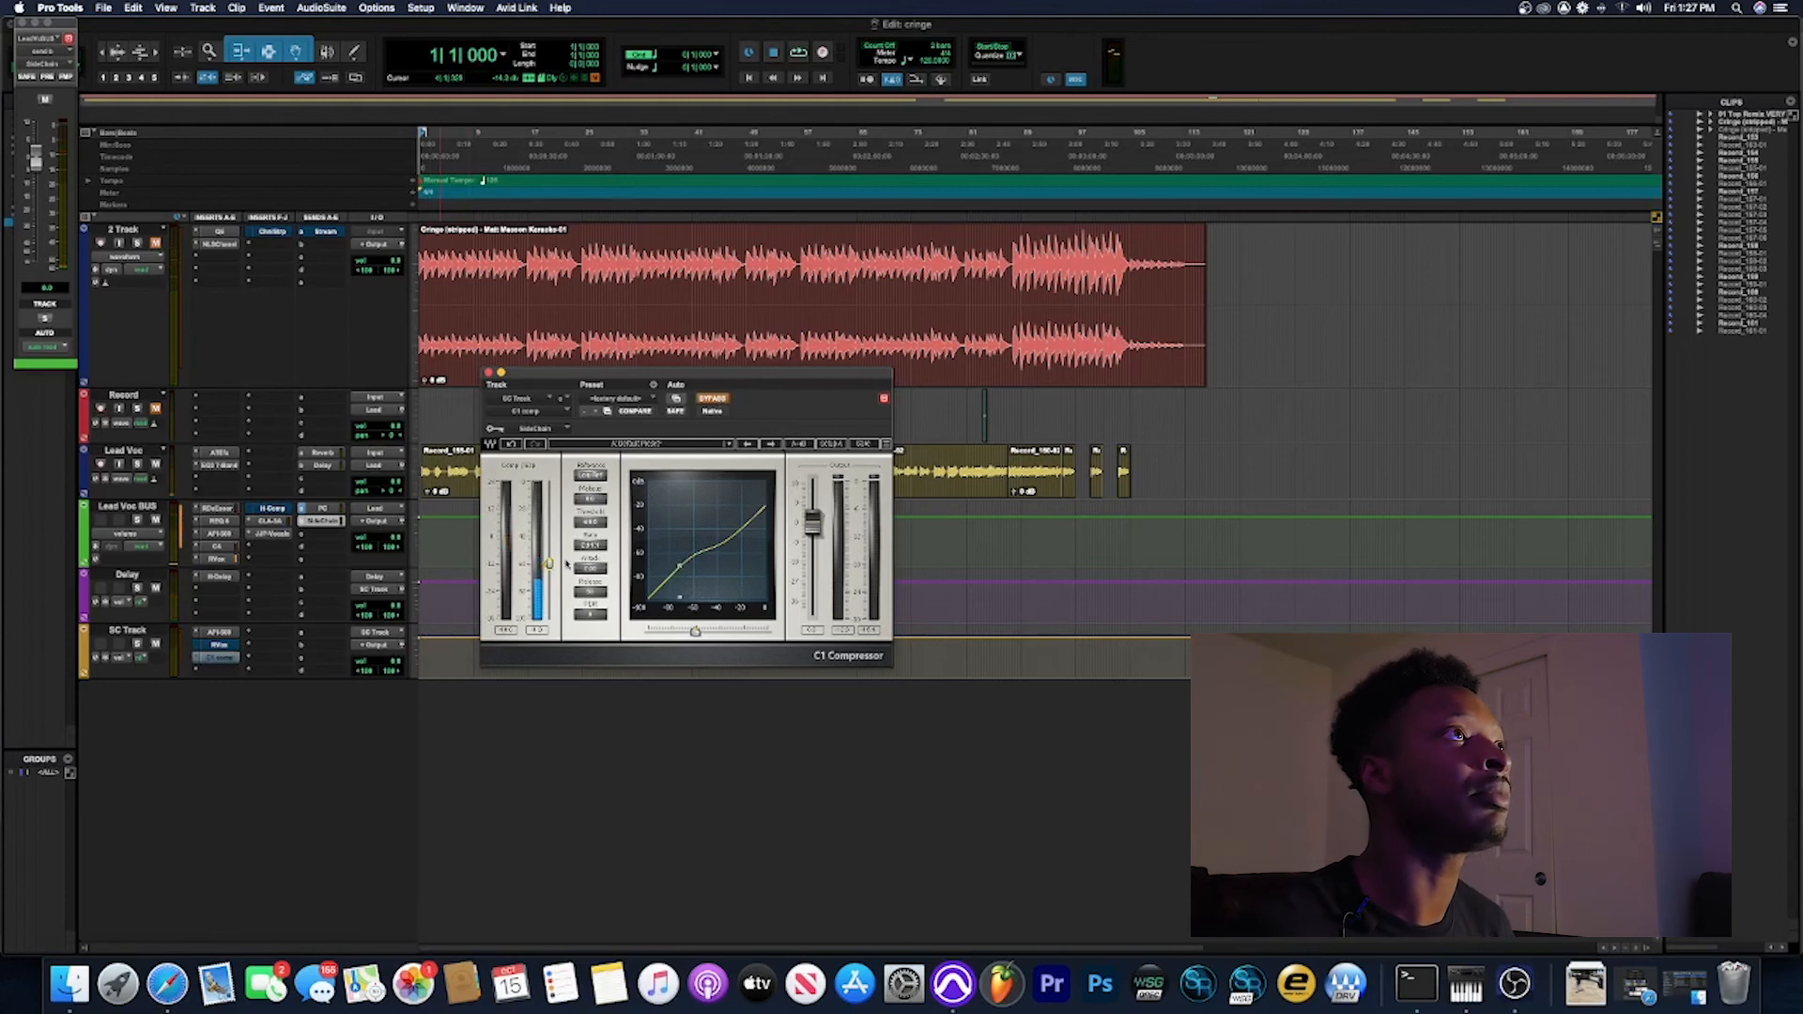
{"action": "left_click", "coordinate": [487, 373]}
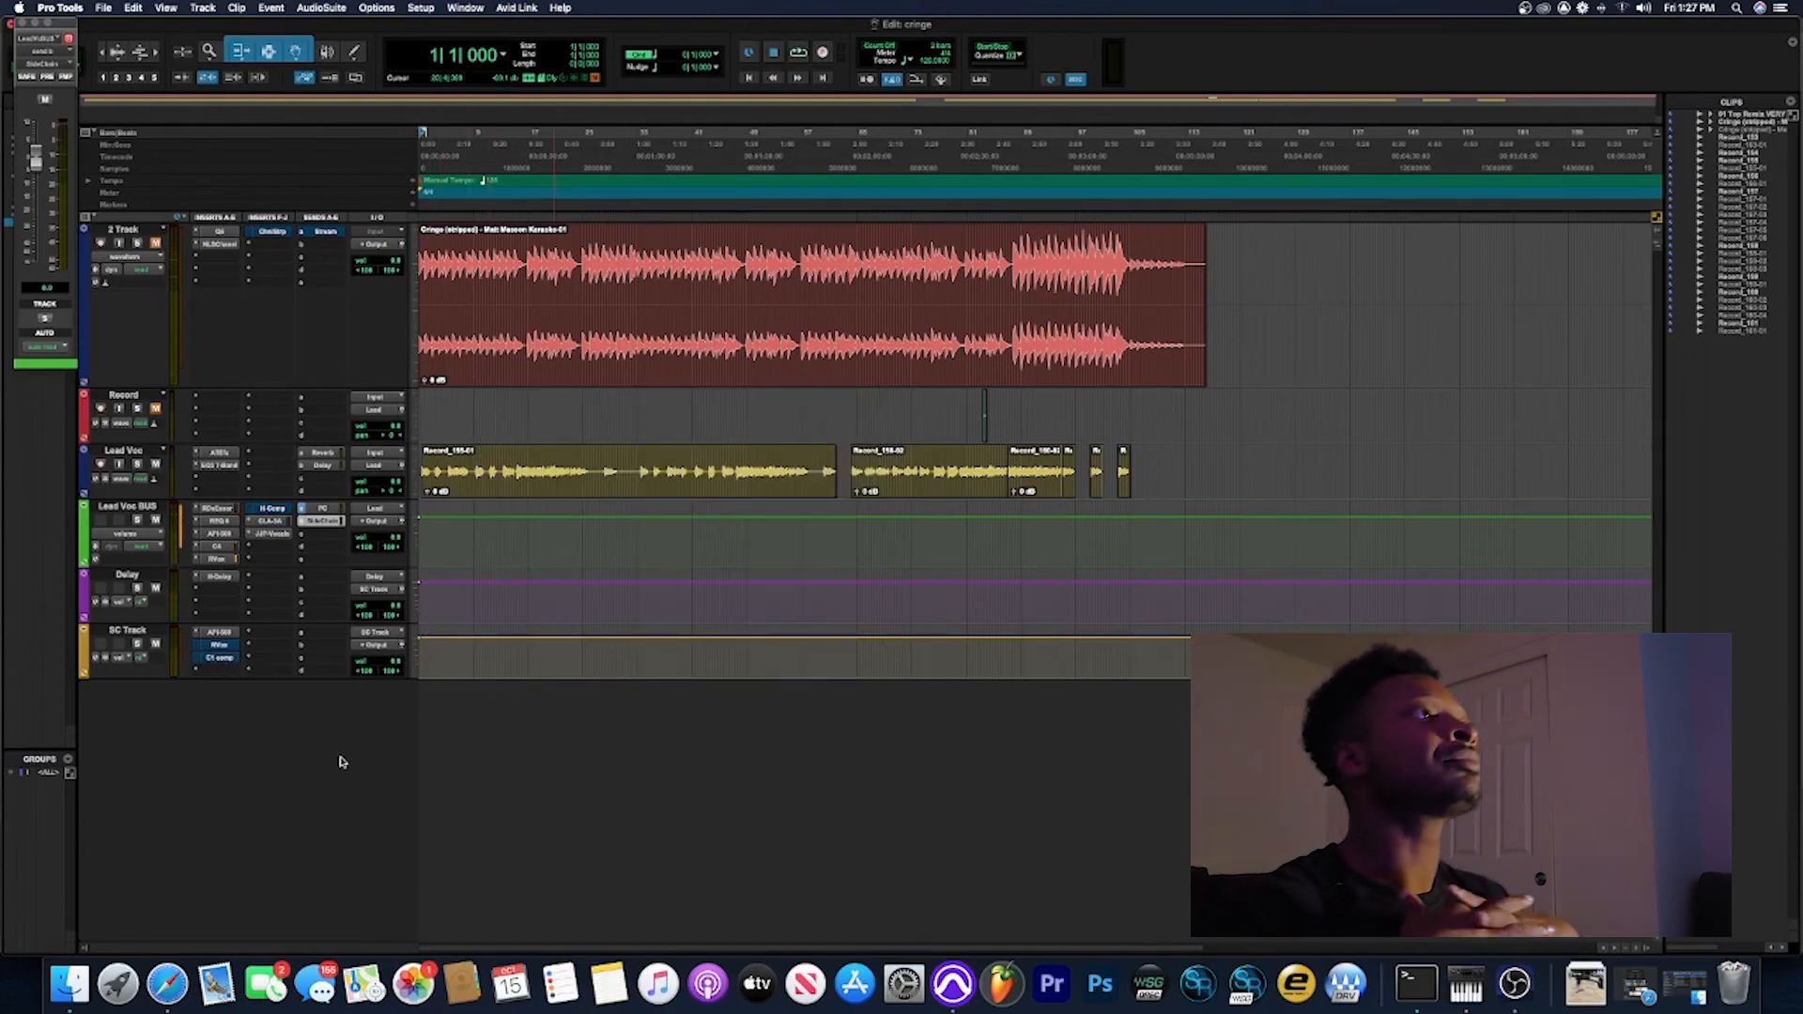
Step: Open the C1 compressor on the SC Track, take it out of bypass and select the SC Track
{"action": "left_click", "coordinate": [219, 658]}
{"action": "left_click", "coordinate": [706, 401]}
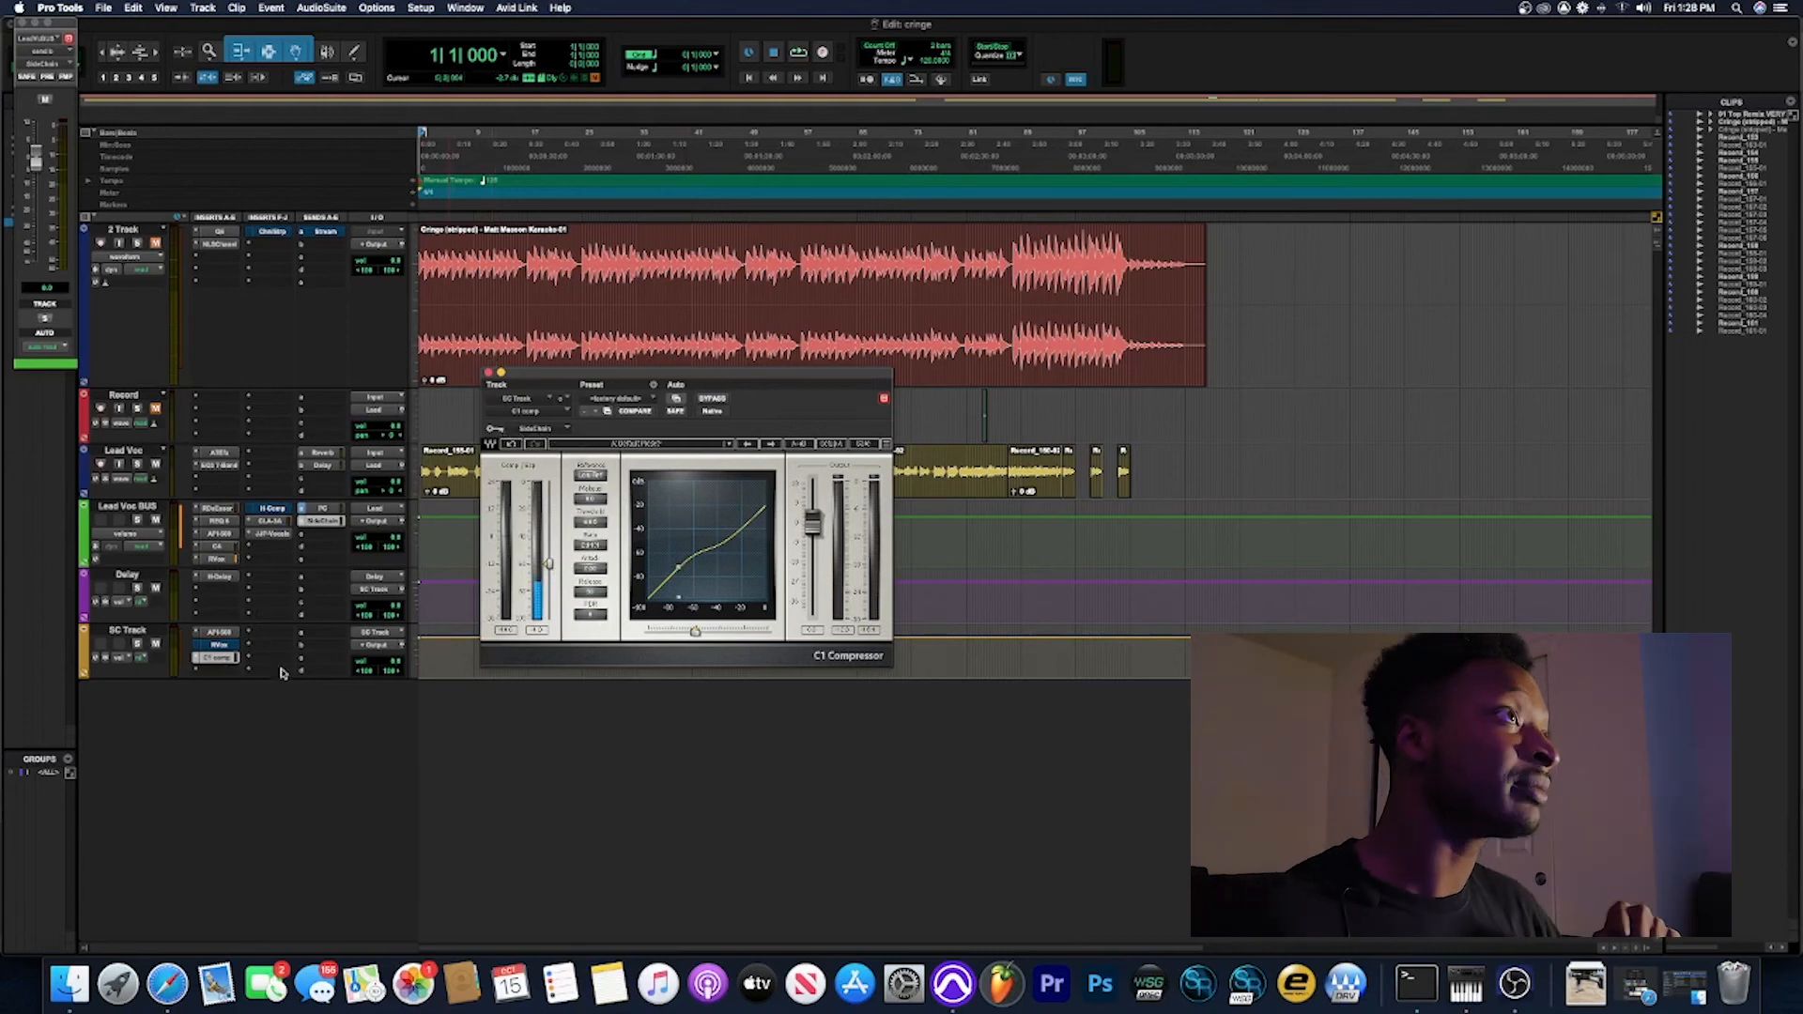
{"action": "left_click", "coordinate": [148, 634]}
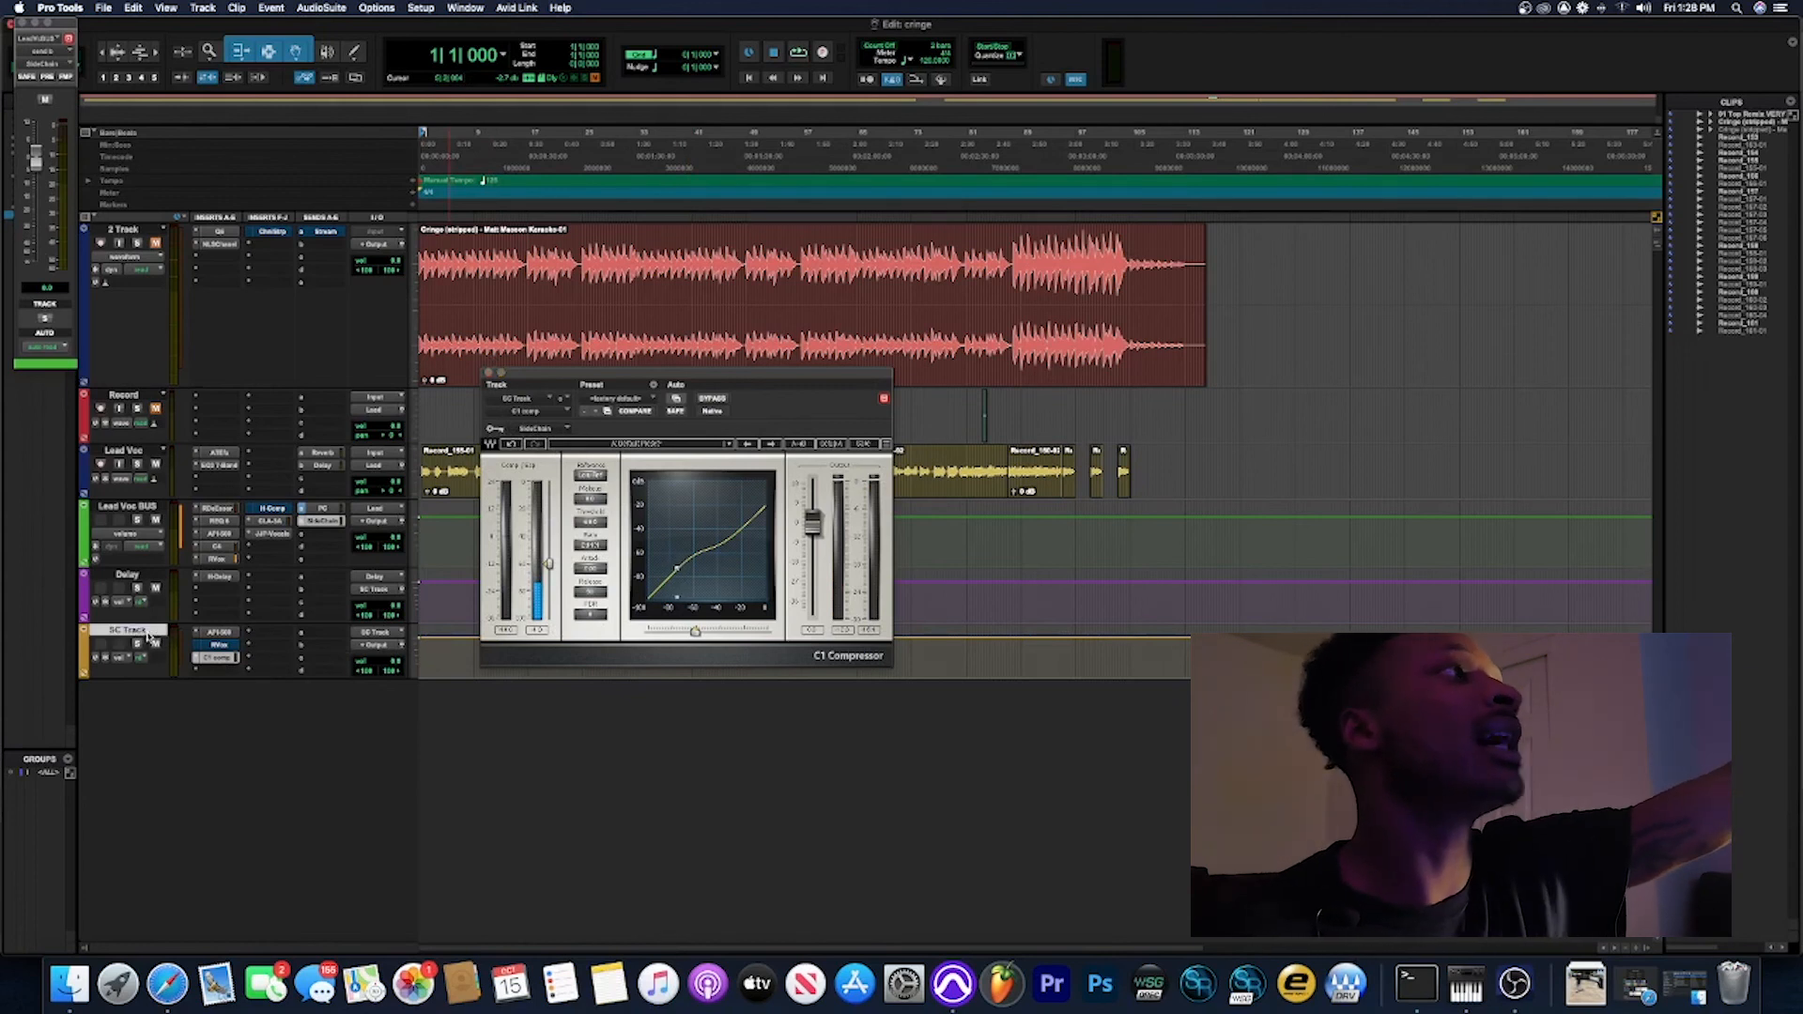
Step: Examine the bus choices for the SC Track's input without changing the assignment, and select the Delay track
{"action": "left_click", "coordinate": [370, 638]}
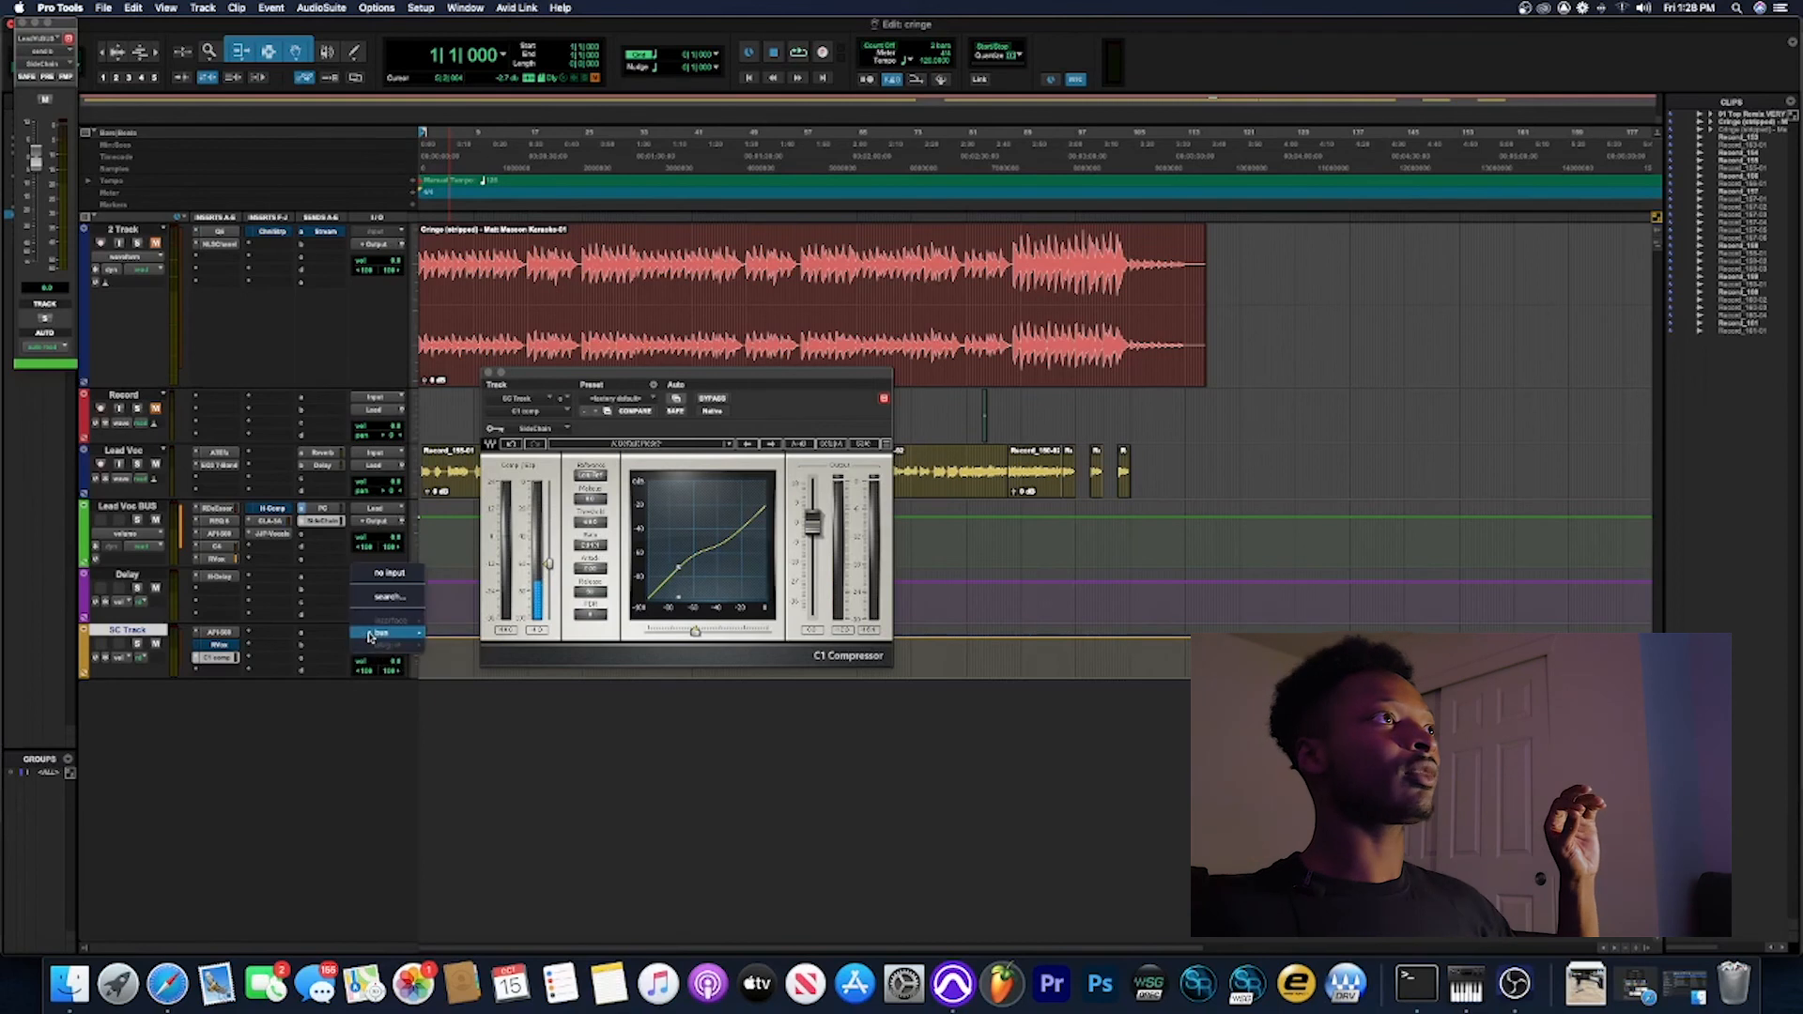
{"action": "left_click", "coordinate": [253, 764]}
{"action": "left_click", "coordinate": [372, 634]}
{"action": "left_click", "coordinate": [340, 711]}
{"action": "left_click", "coordinate": [378, 635]}
{"action": "left_click", "coordinate": [338, 692]}
{"action": "left_click", "coordinate": [377, 634]}
{"action": "left_click", "coordinate": [338, 694]}
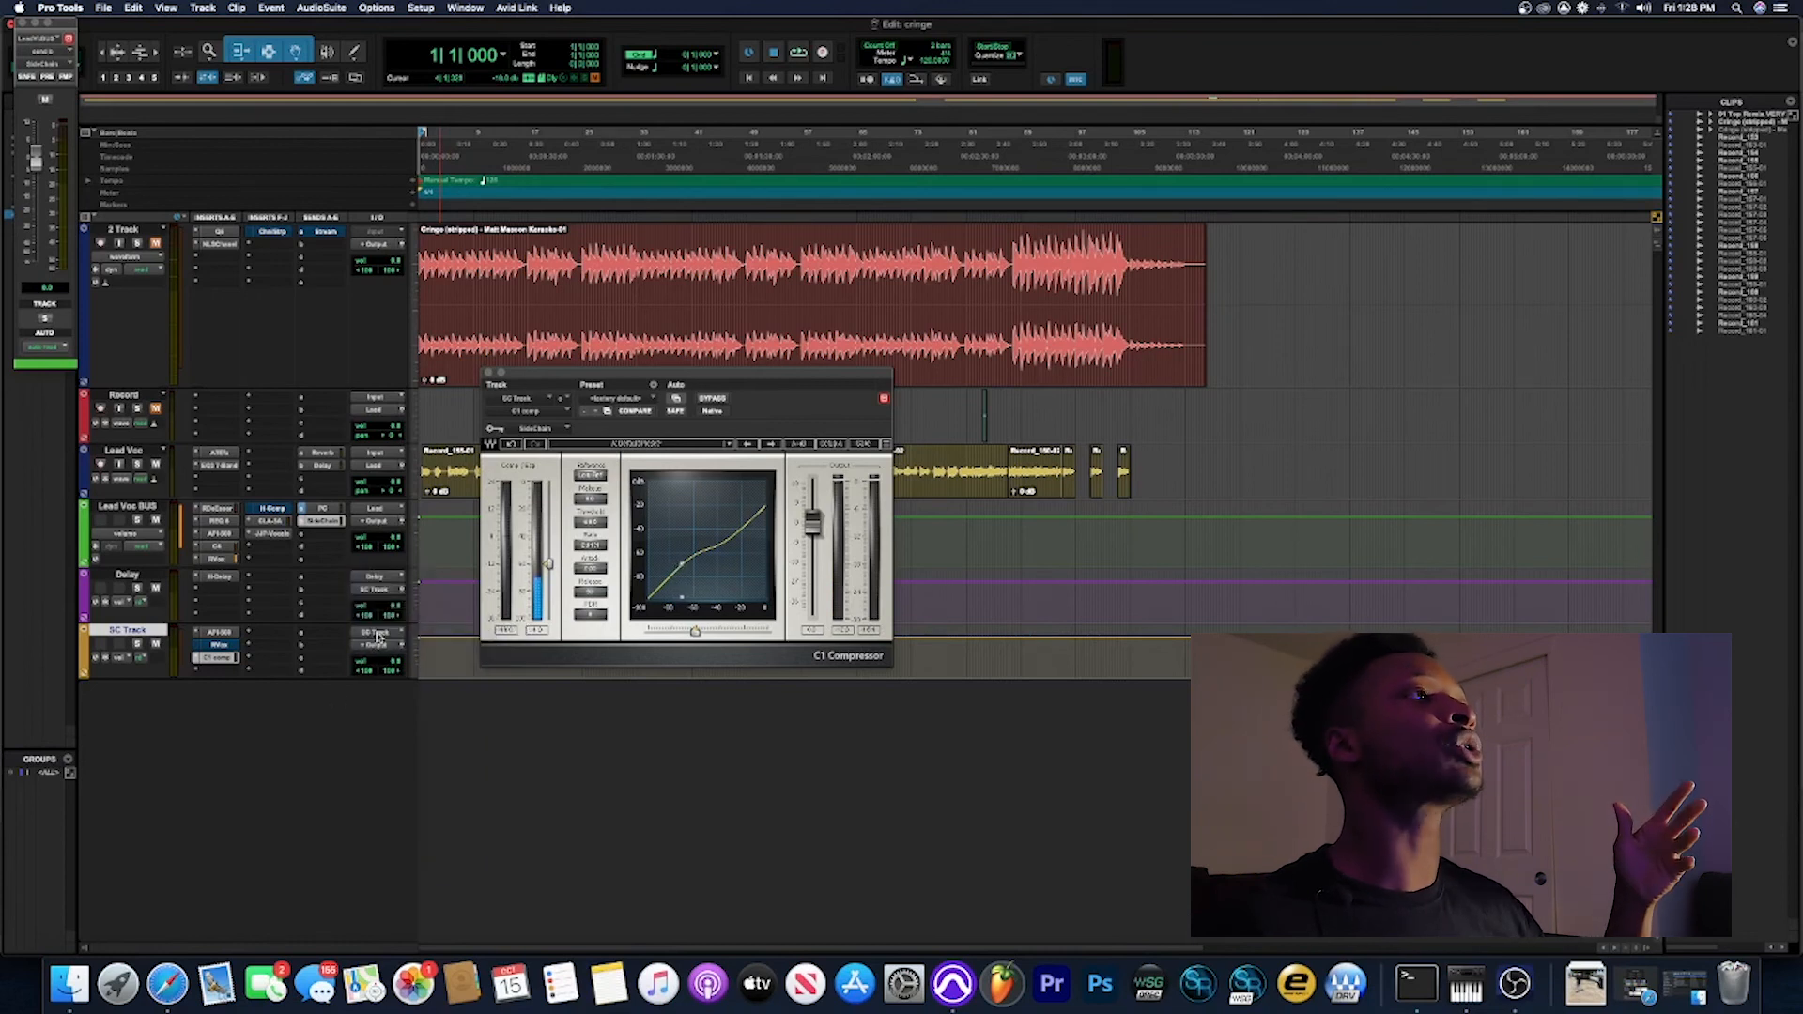
{"action": "left_click", "coordinate": [381, 635]}
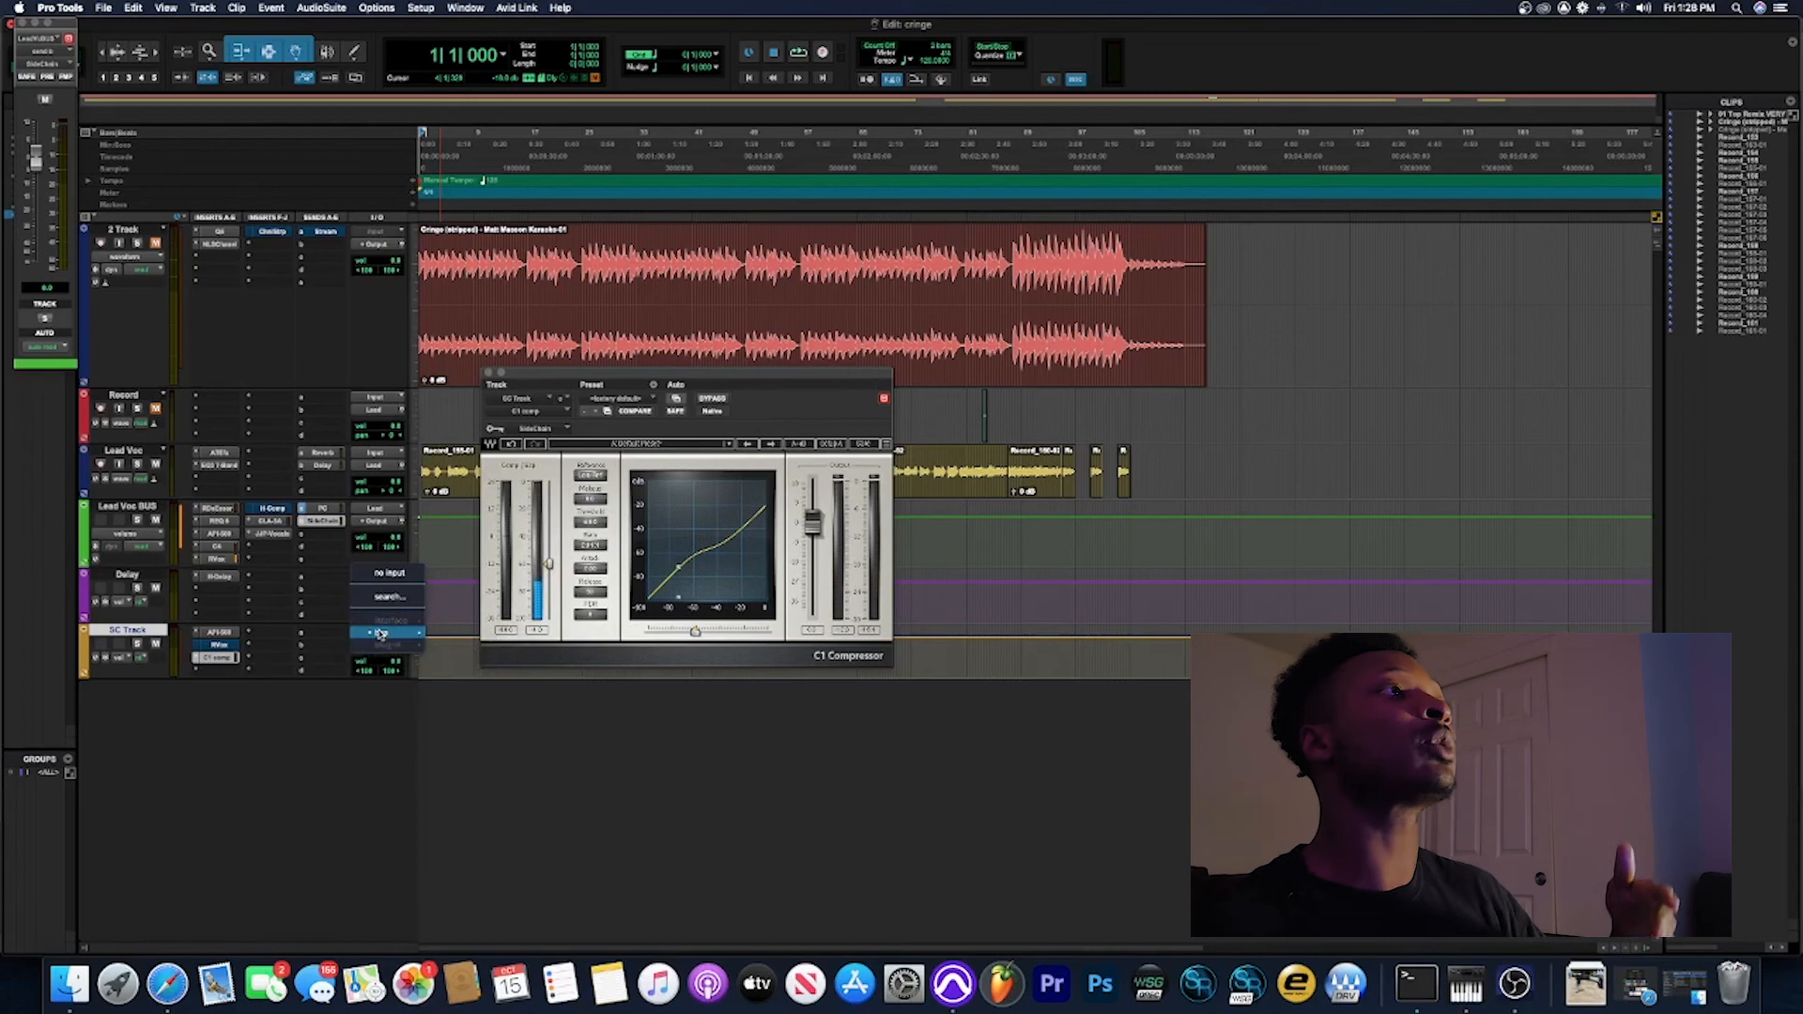
{"action": "mouse_move", "coordinate": [381, 635]}
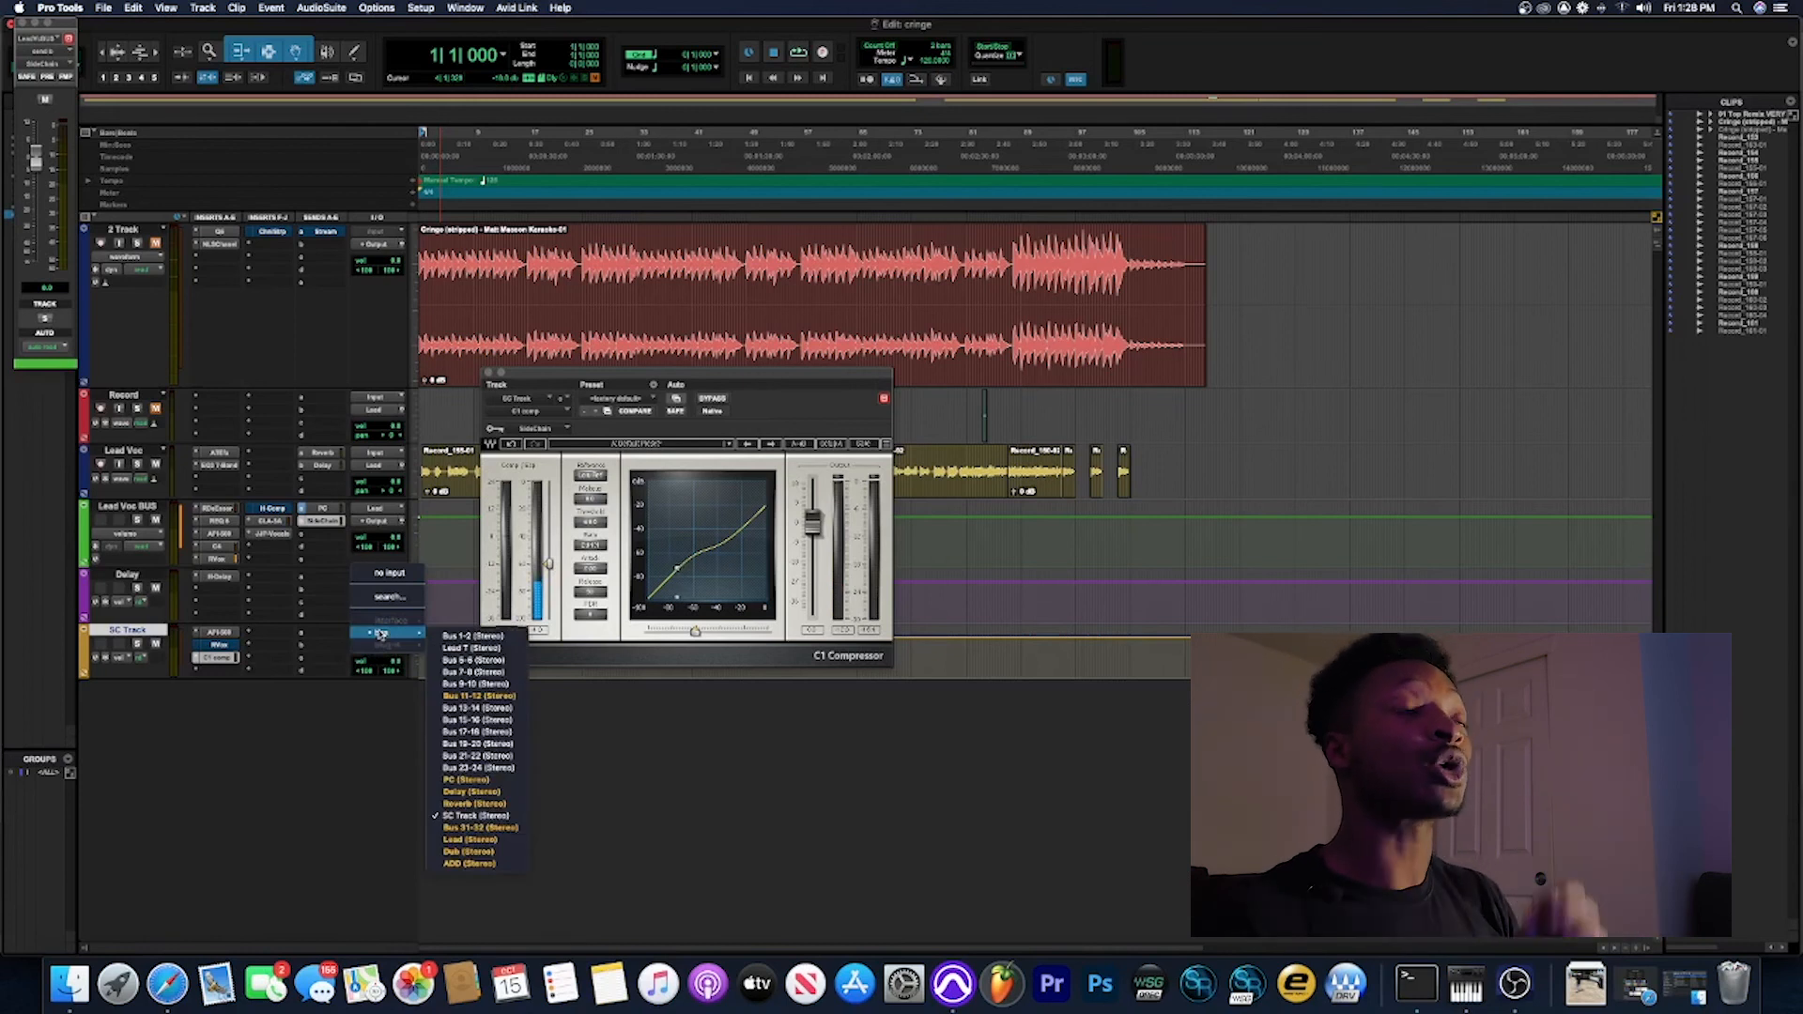
{"action": "left_click", "coordinate": [338, 714]}
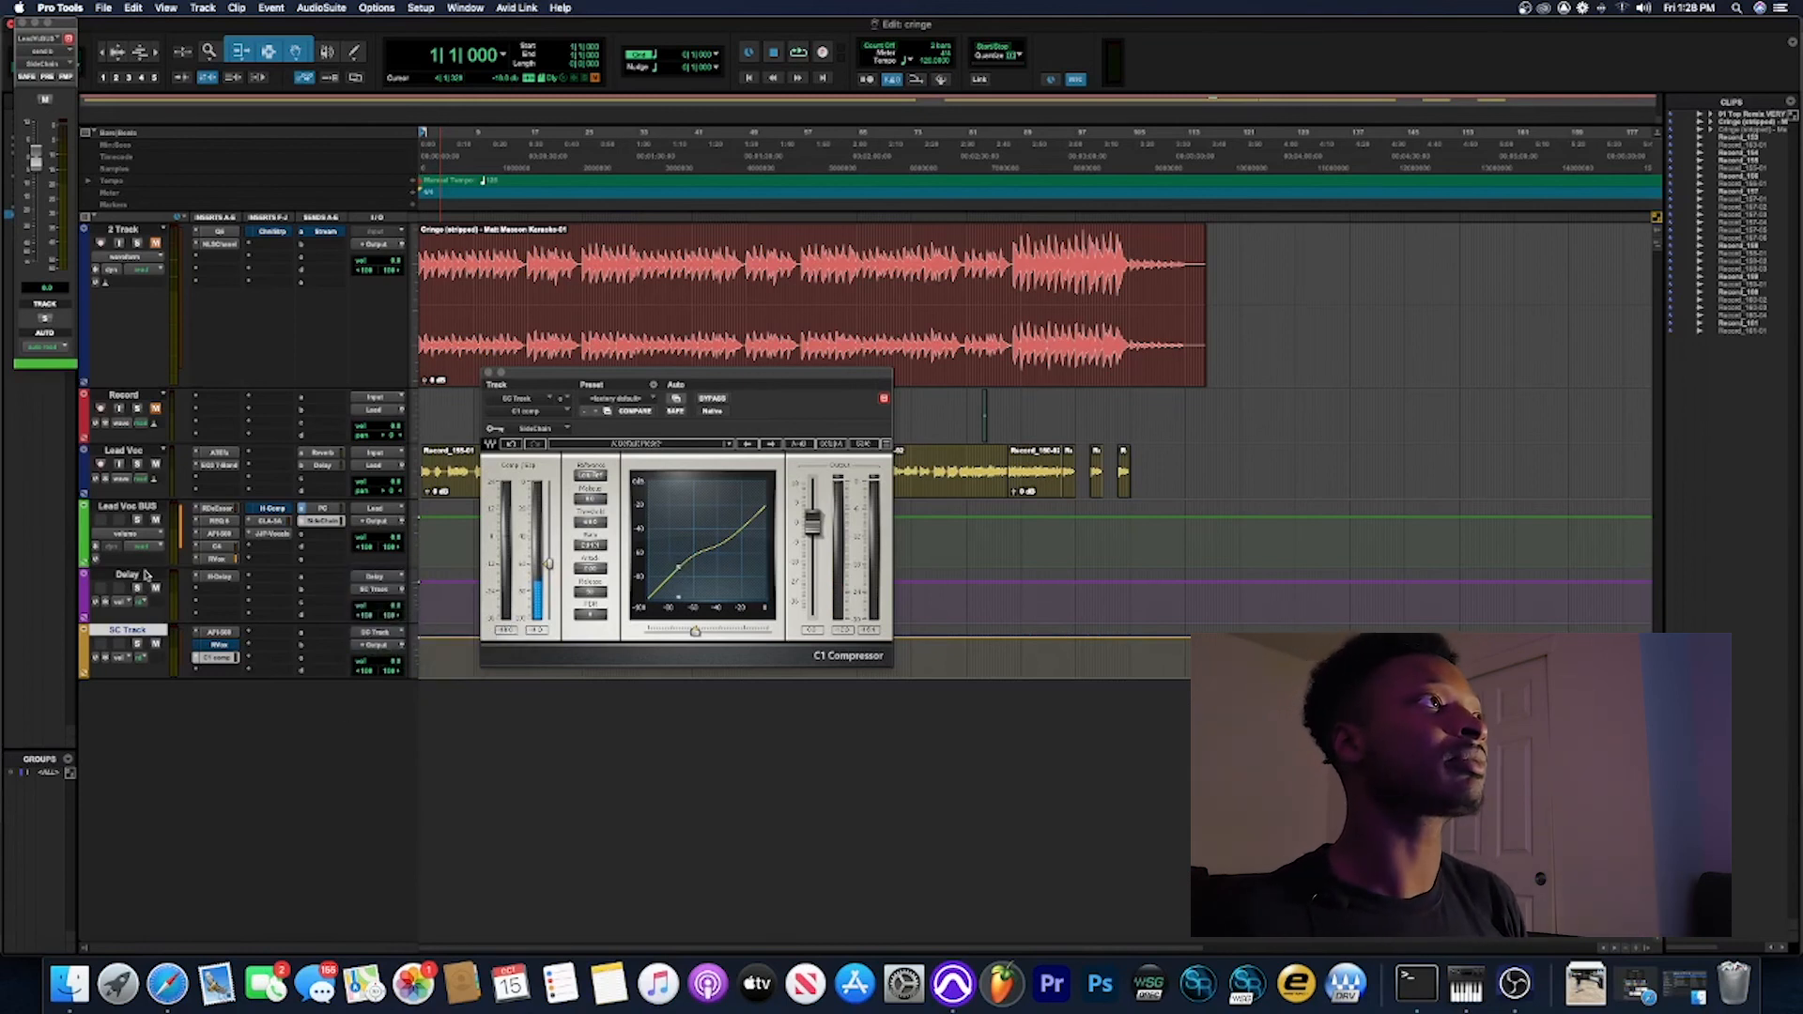
{"action": "left_click", "coordinate": [146, 575]}
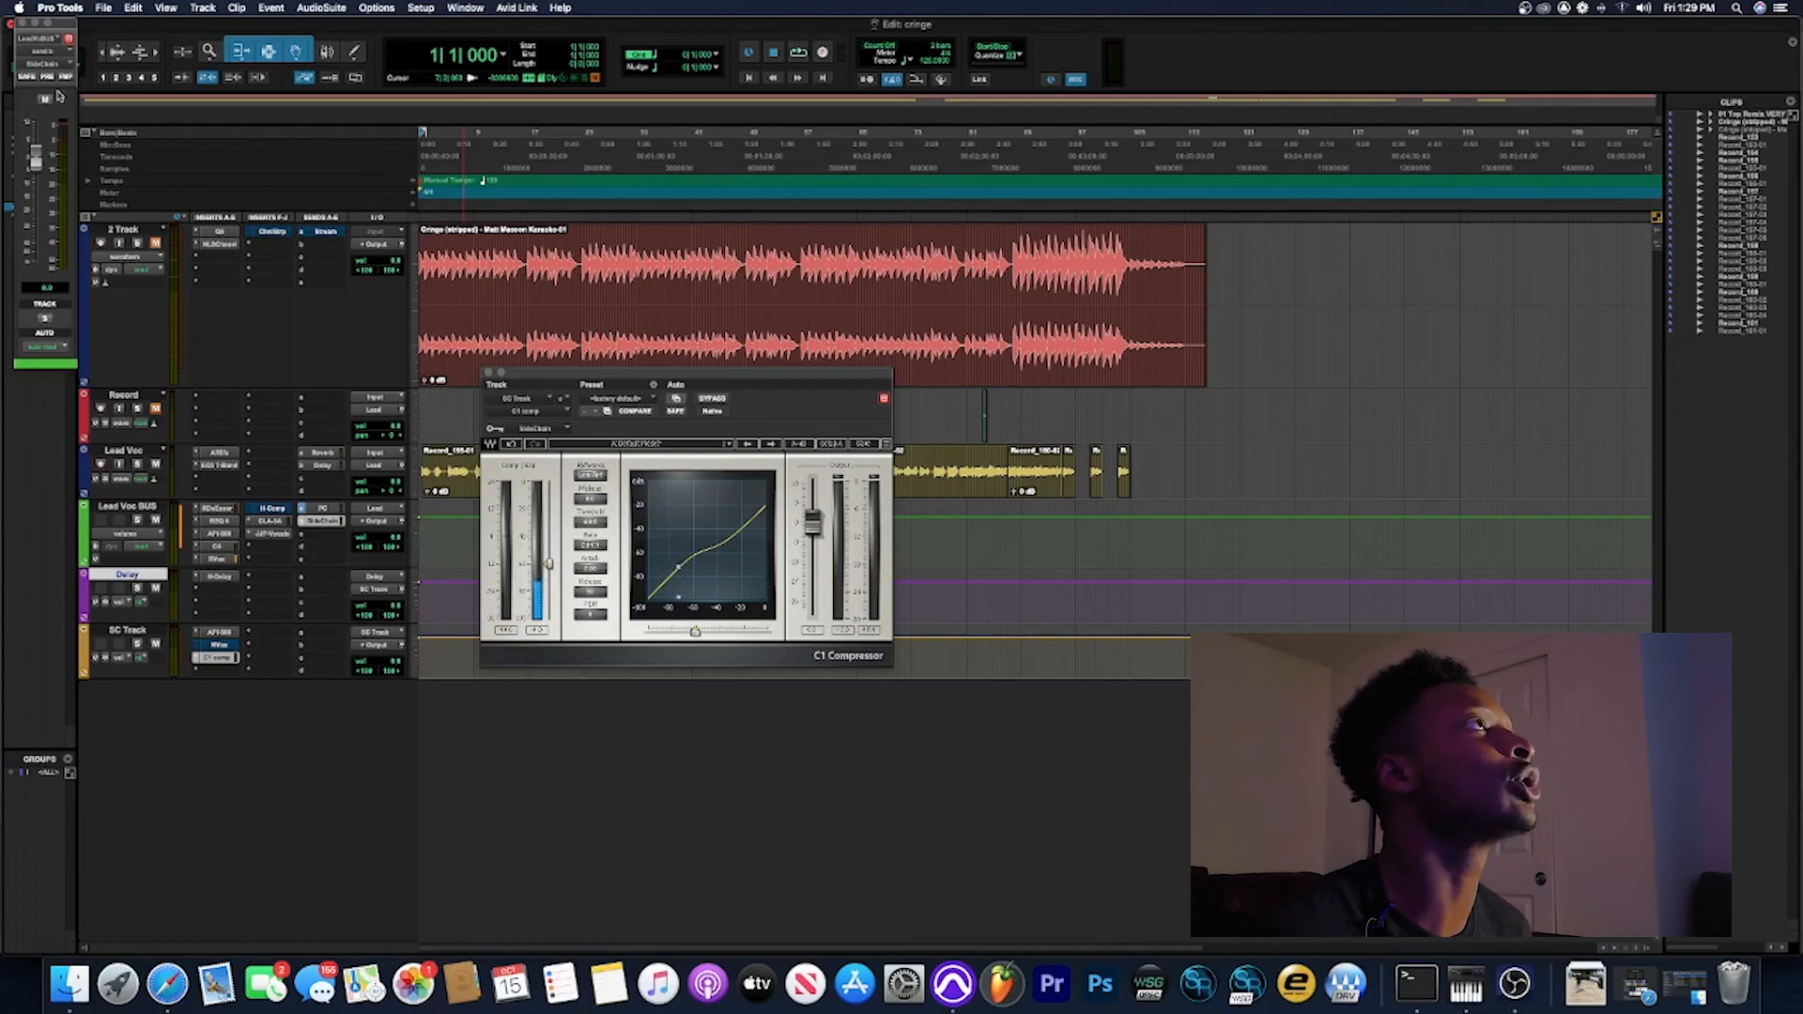
Step: Close the floating Lead Voc BUS send window, show all hidden tracks of the session and close the C1 compressor window
{"action": "left_click", "coordinate": [20, 20]}
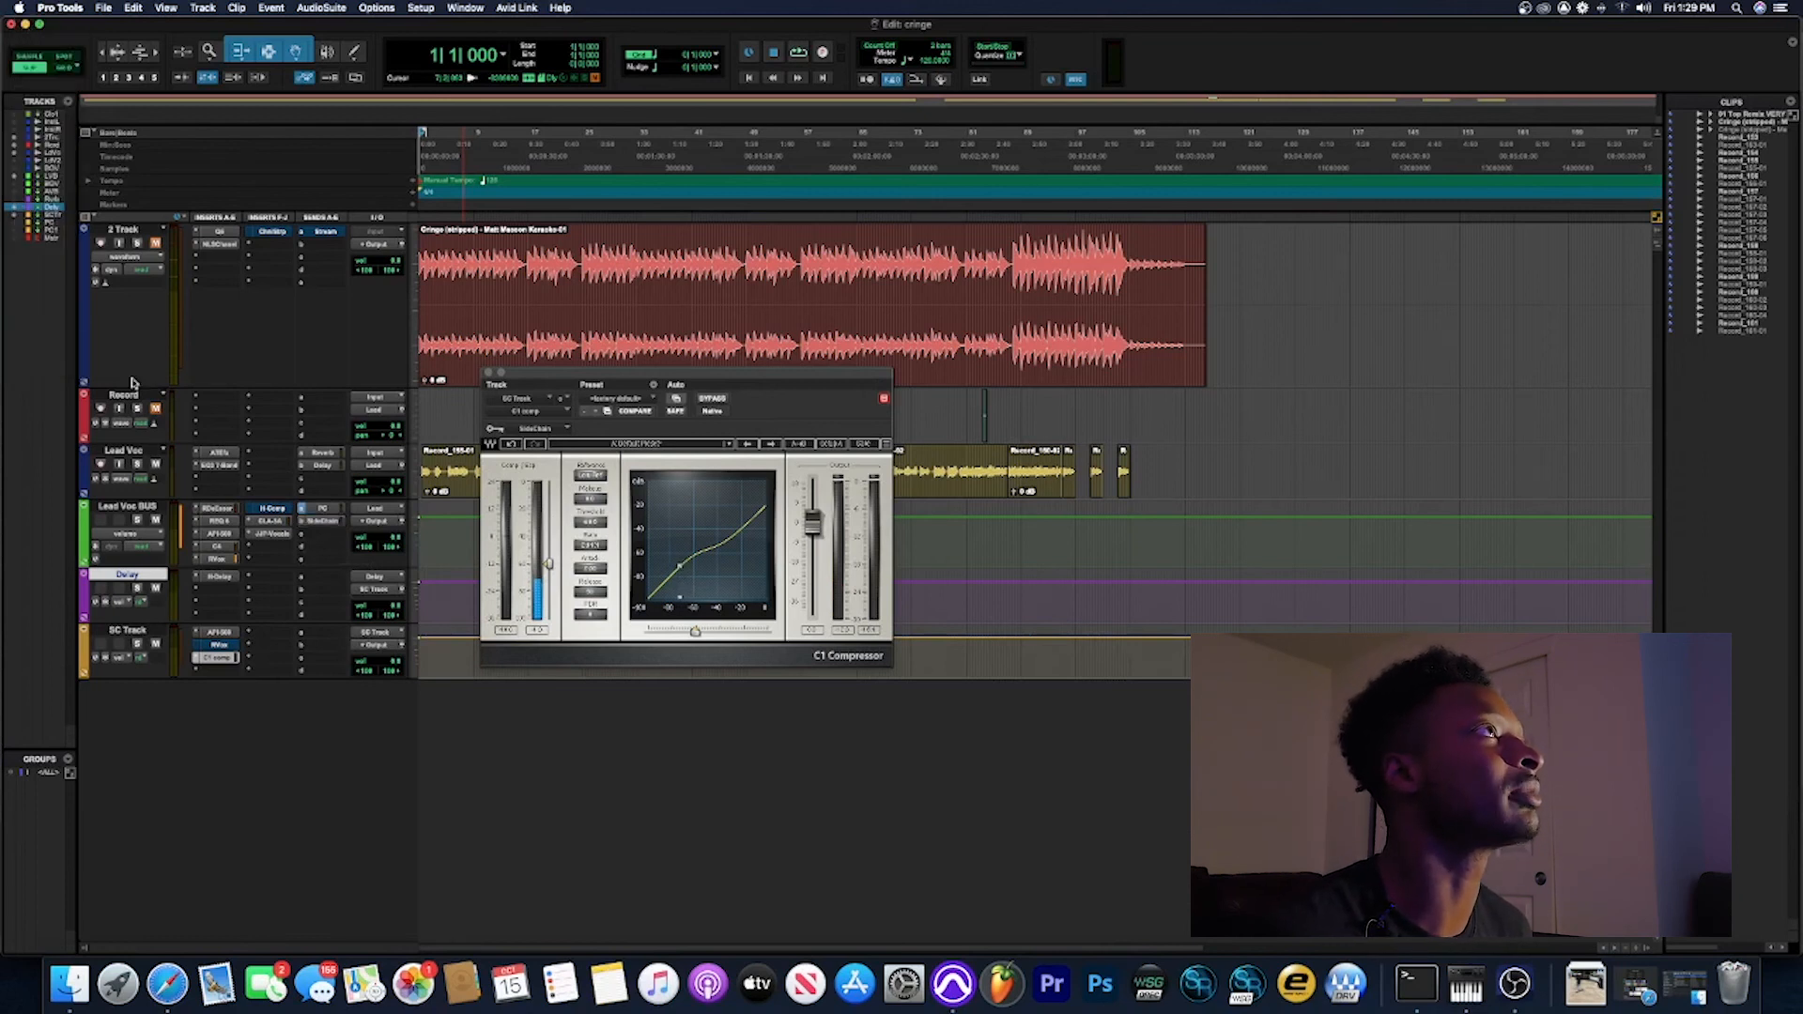
{"action": "left_click", "coordinate": [53, 199]}
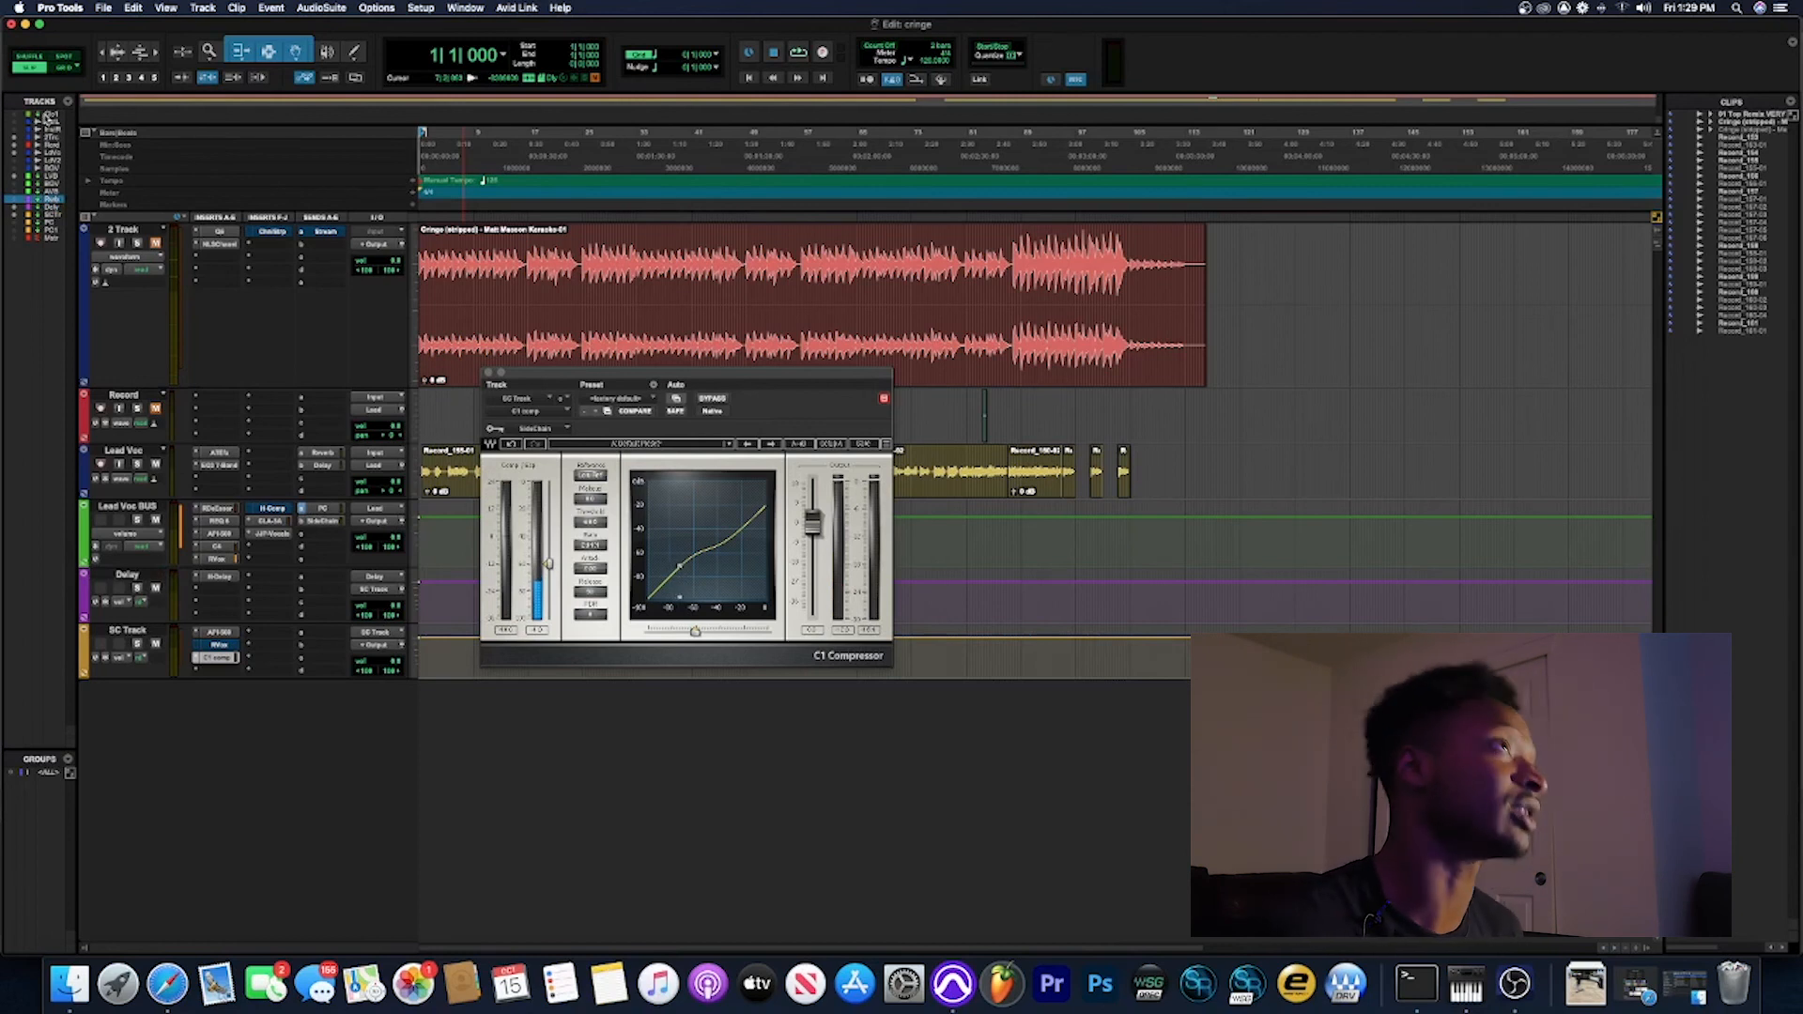
{"action": "left_click", "coordinate": [46, 117]}
{"action": "left_click", "coordinate": [49, 238], "text": "shift"}
{"action": "right_click", "coordinate": [49, 241]}
{"action": "left_click", "coordinate": [67, 245]}
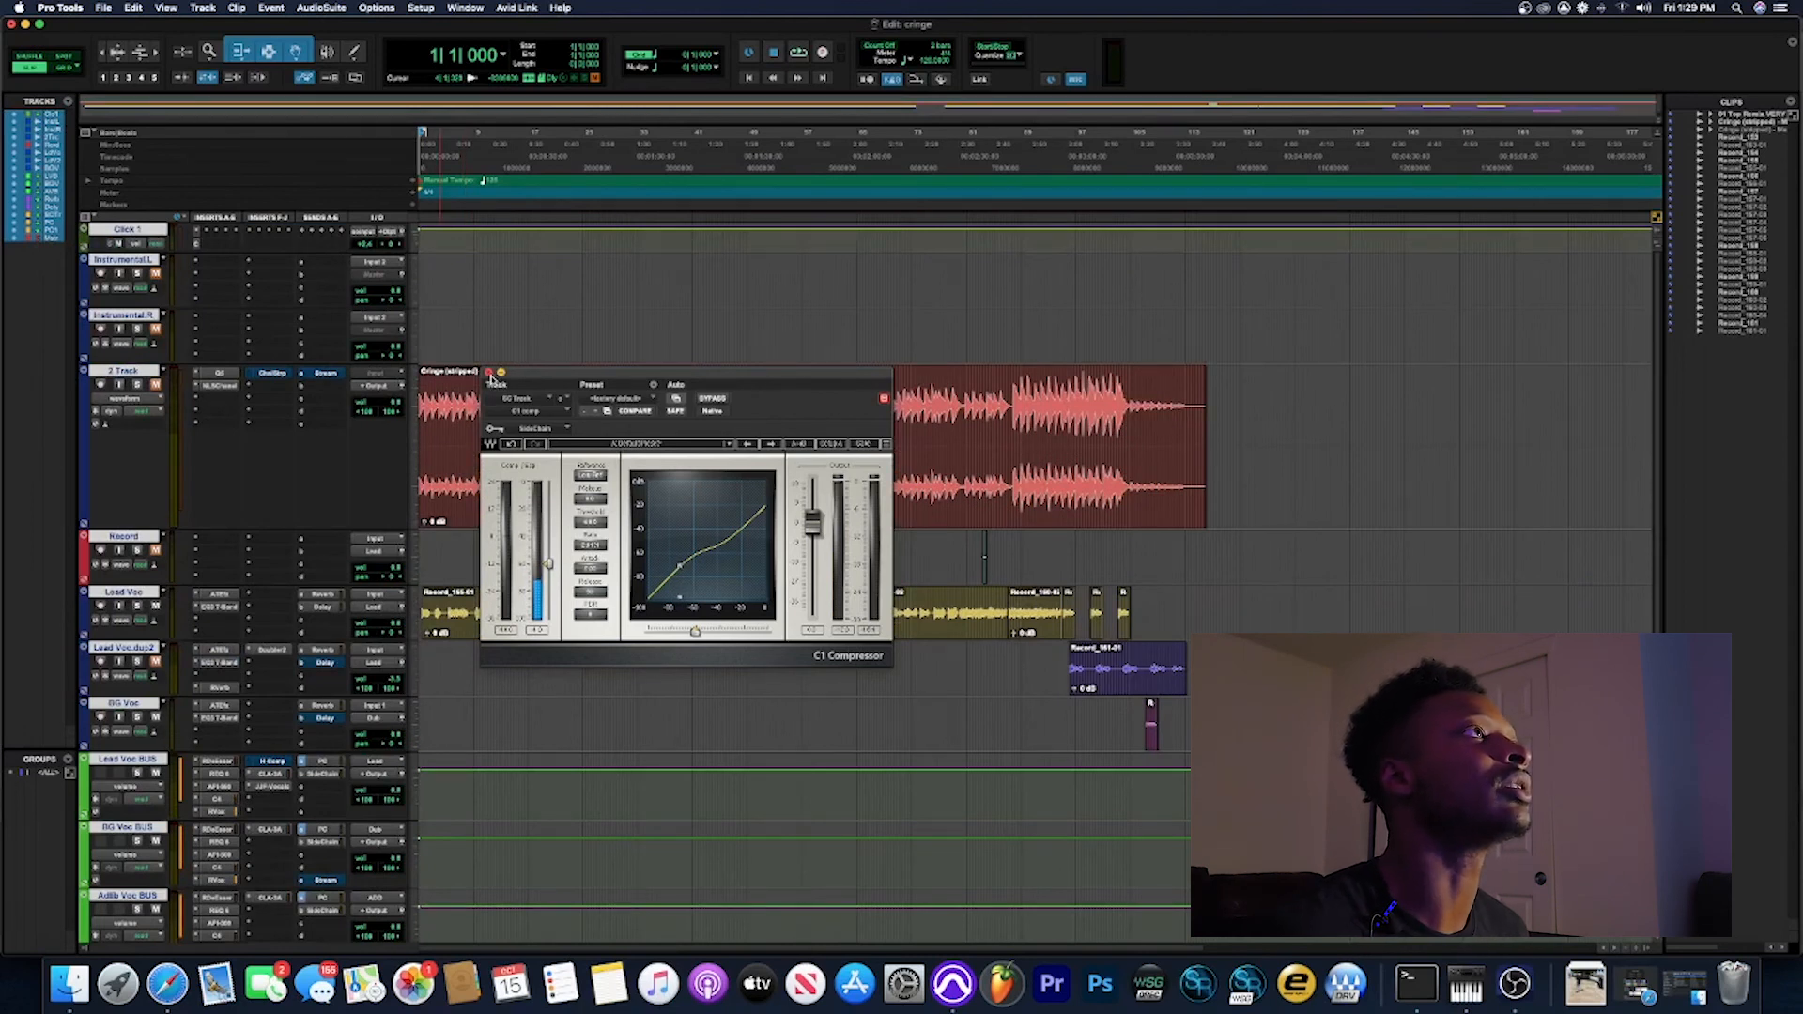
{"action": "left_click", "coordinate": [488, 373]}
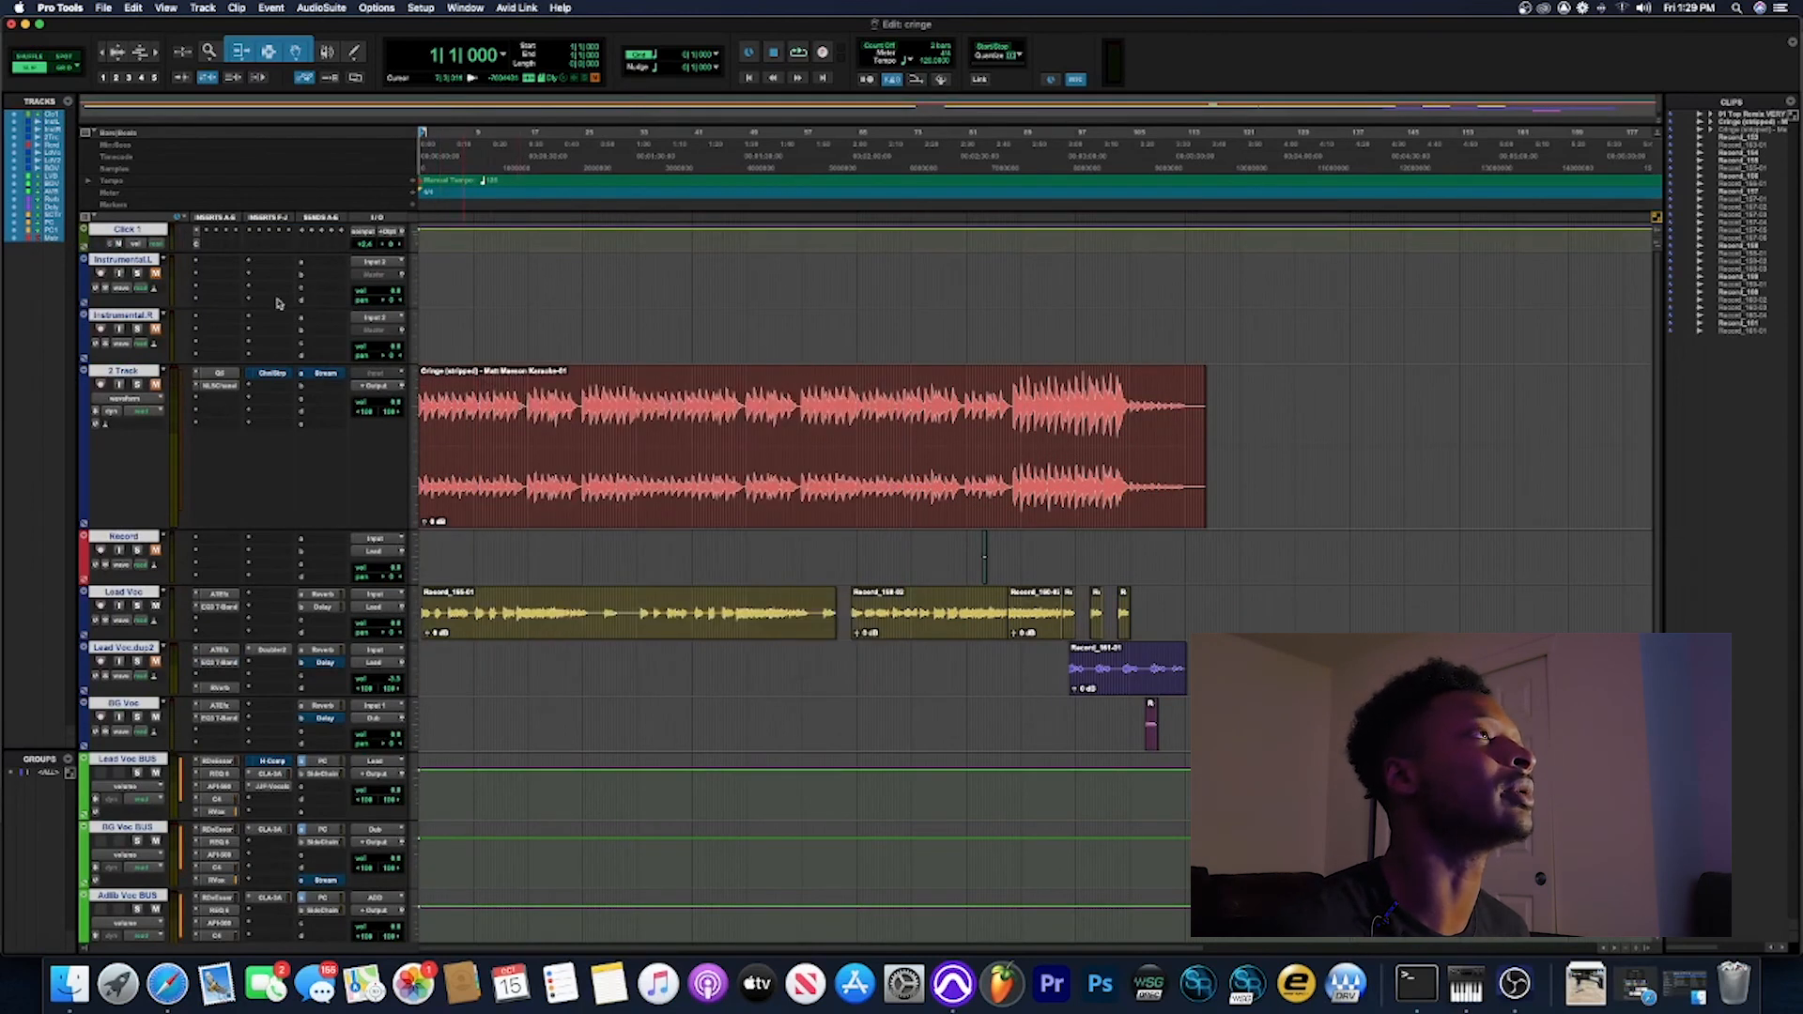
Step: Delete the left and right Instrumental tracks from the session
{"action": "left_click", "coordinate": [118, 314], "text": "super"}
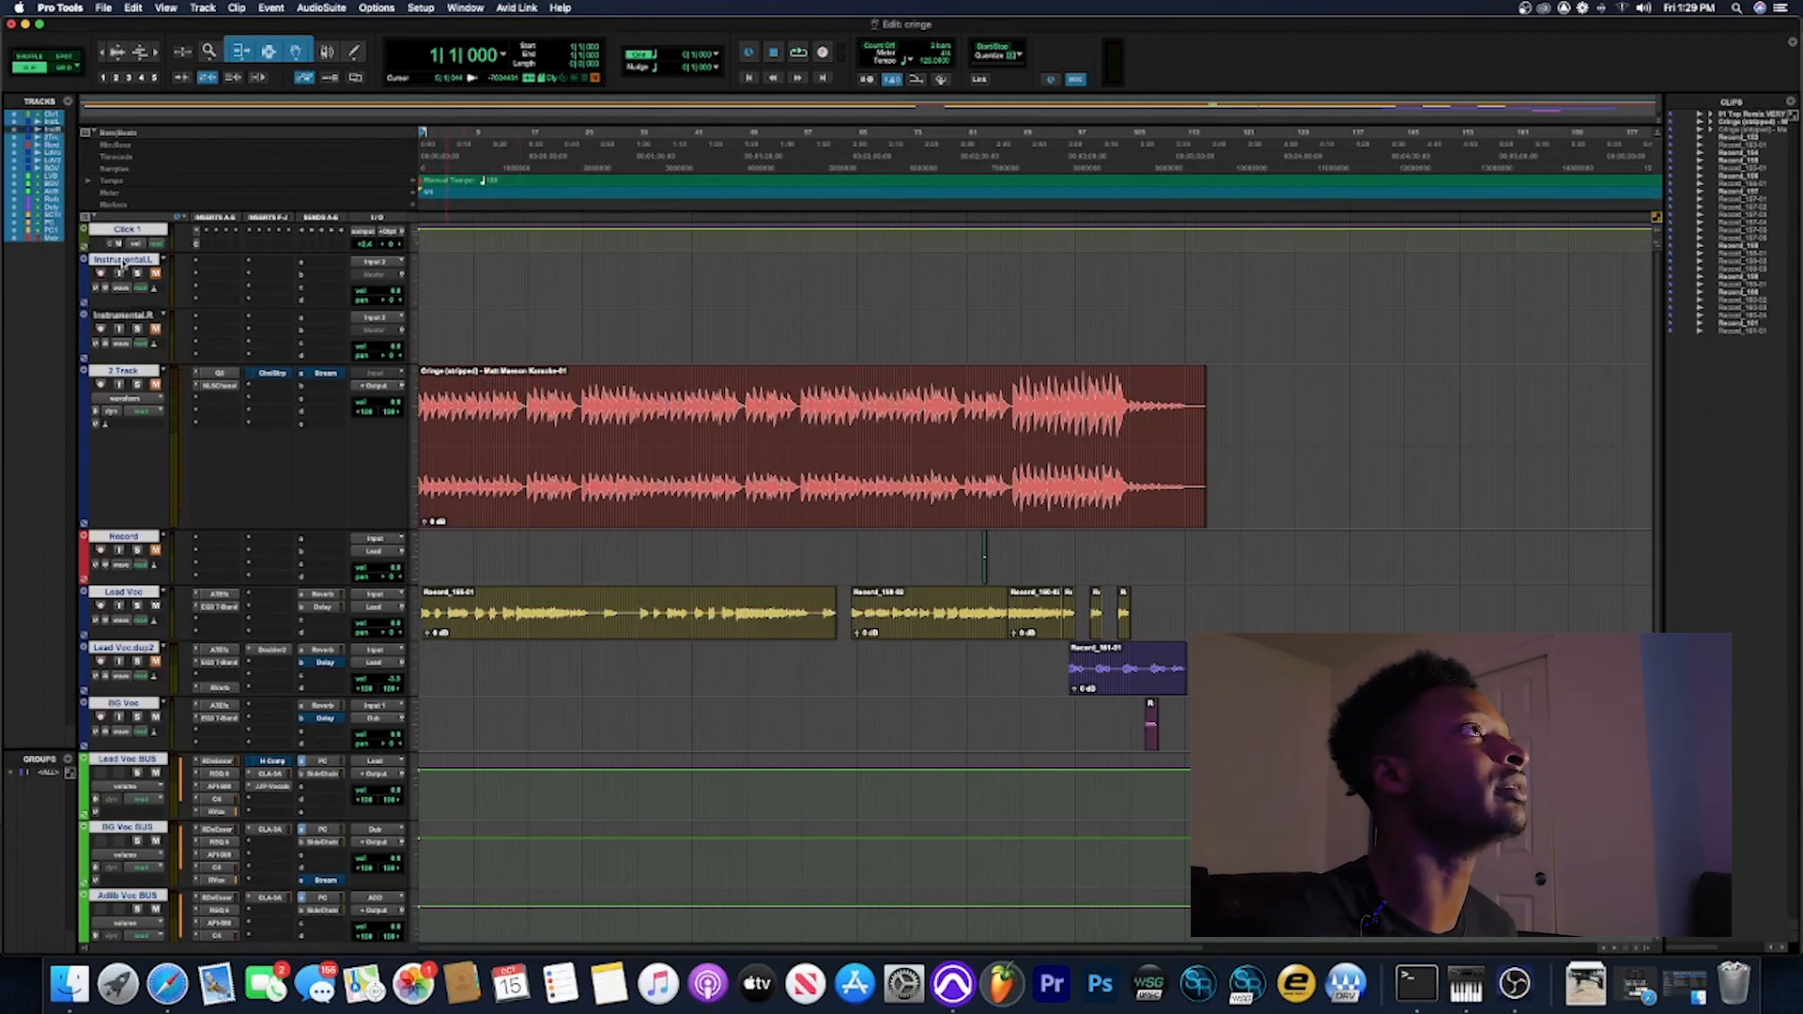
{"action": "left_click", "coordinate": [129, 315]}
{"action": "left_click", "coordinate": [134, 262], "text": "shift"}
{"action": "right_click", "coordinate": [134, 263]}
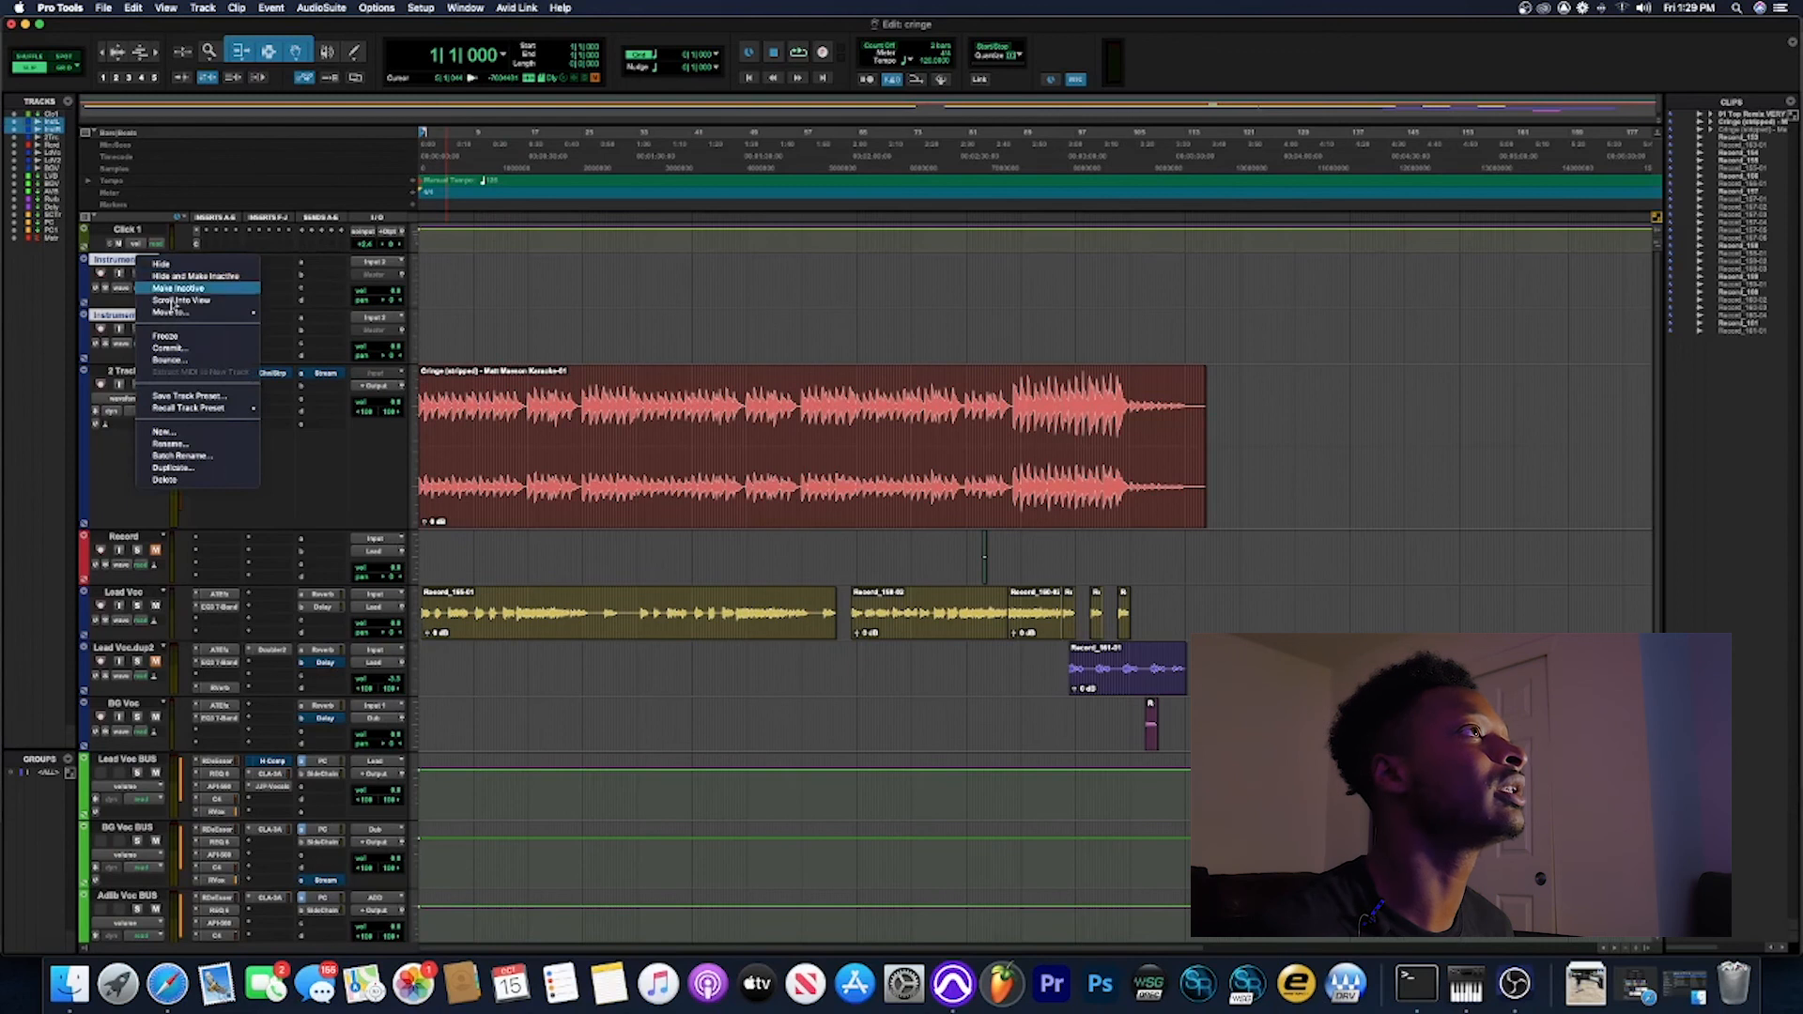
{"action": "left_click", "coordinate": [191, 480]}
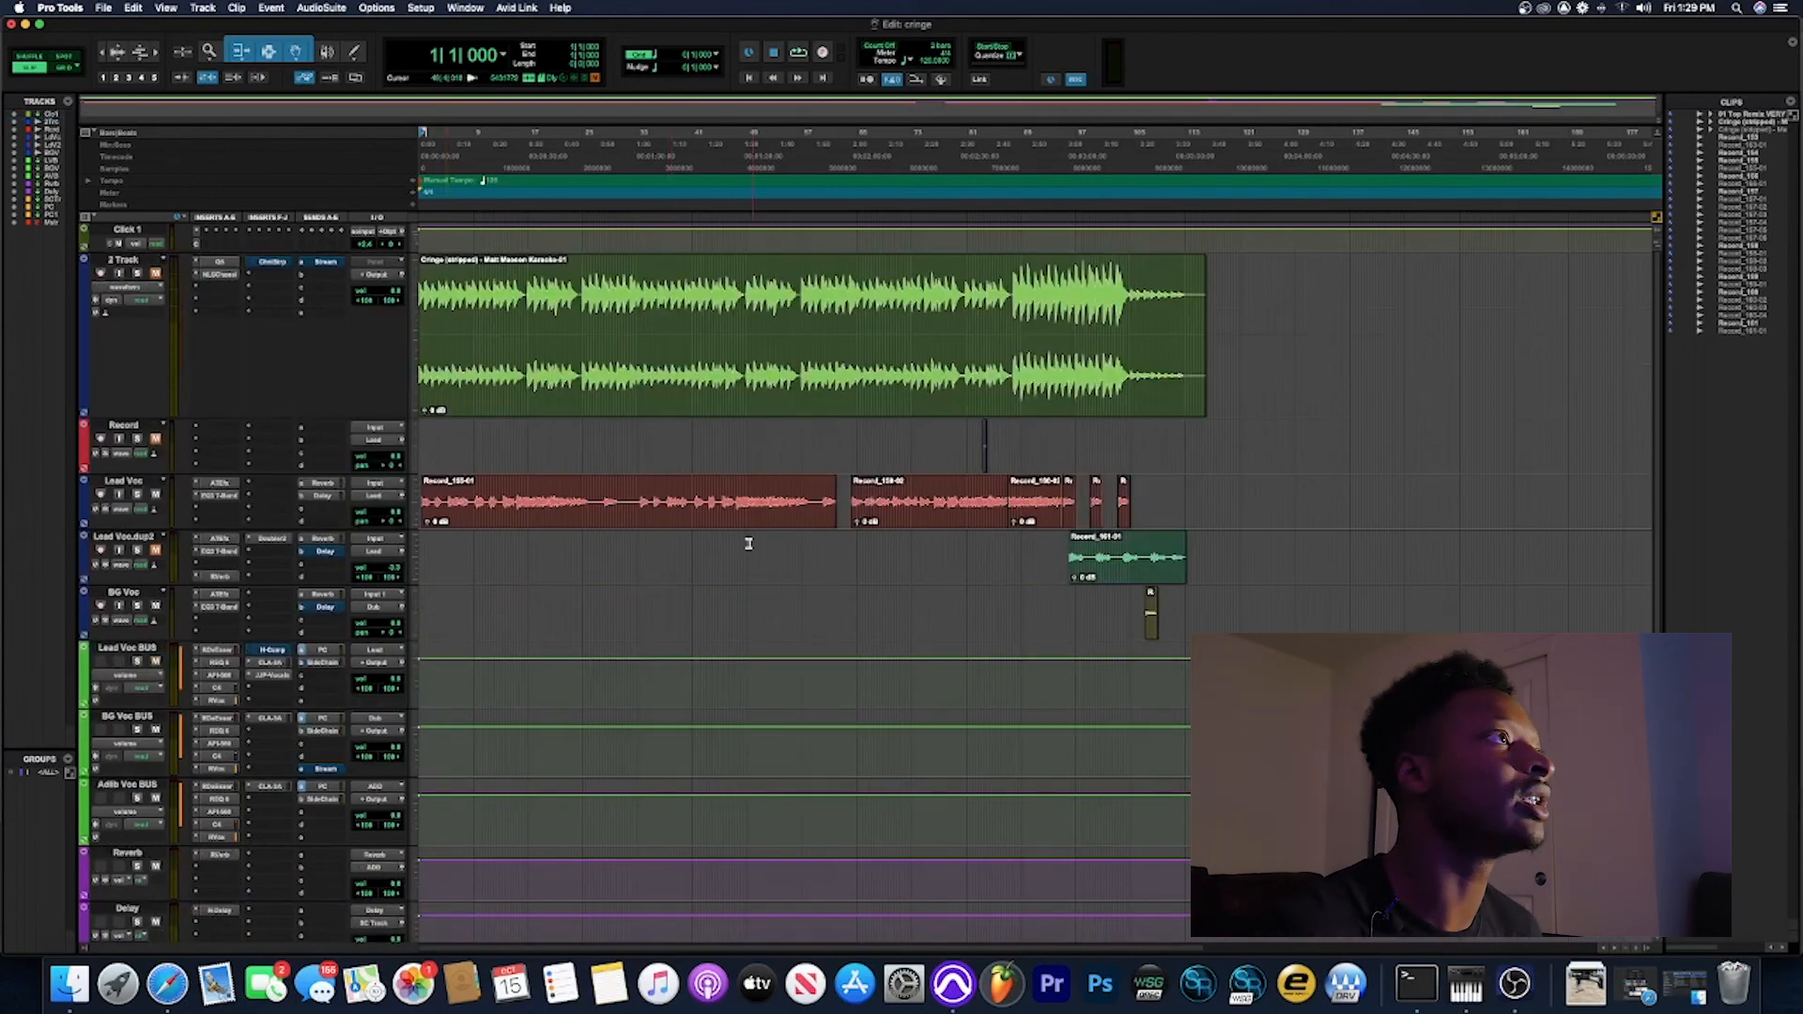
Step: Try separating a short phrase around bar 22 of the Lead Voc clip onto the Lead Voc.dup2 track, and undo it
{"action": "scroll", "coordinate": [706, 535], "scroll_direction": "down", "scroll_amount": 1}
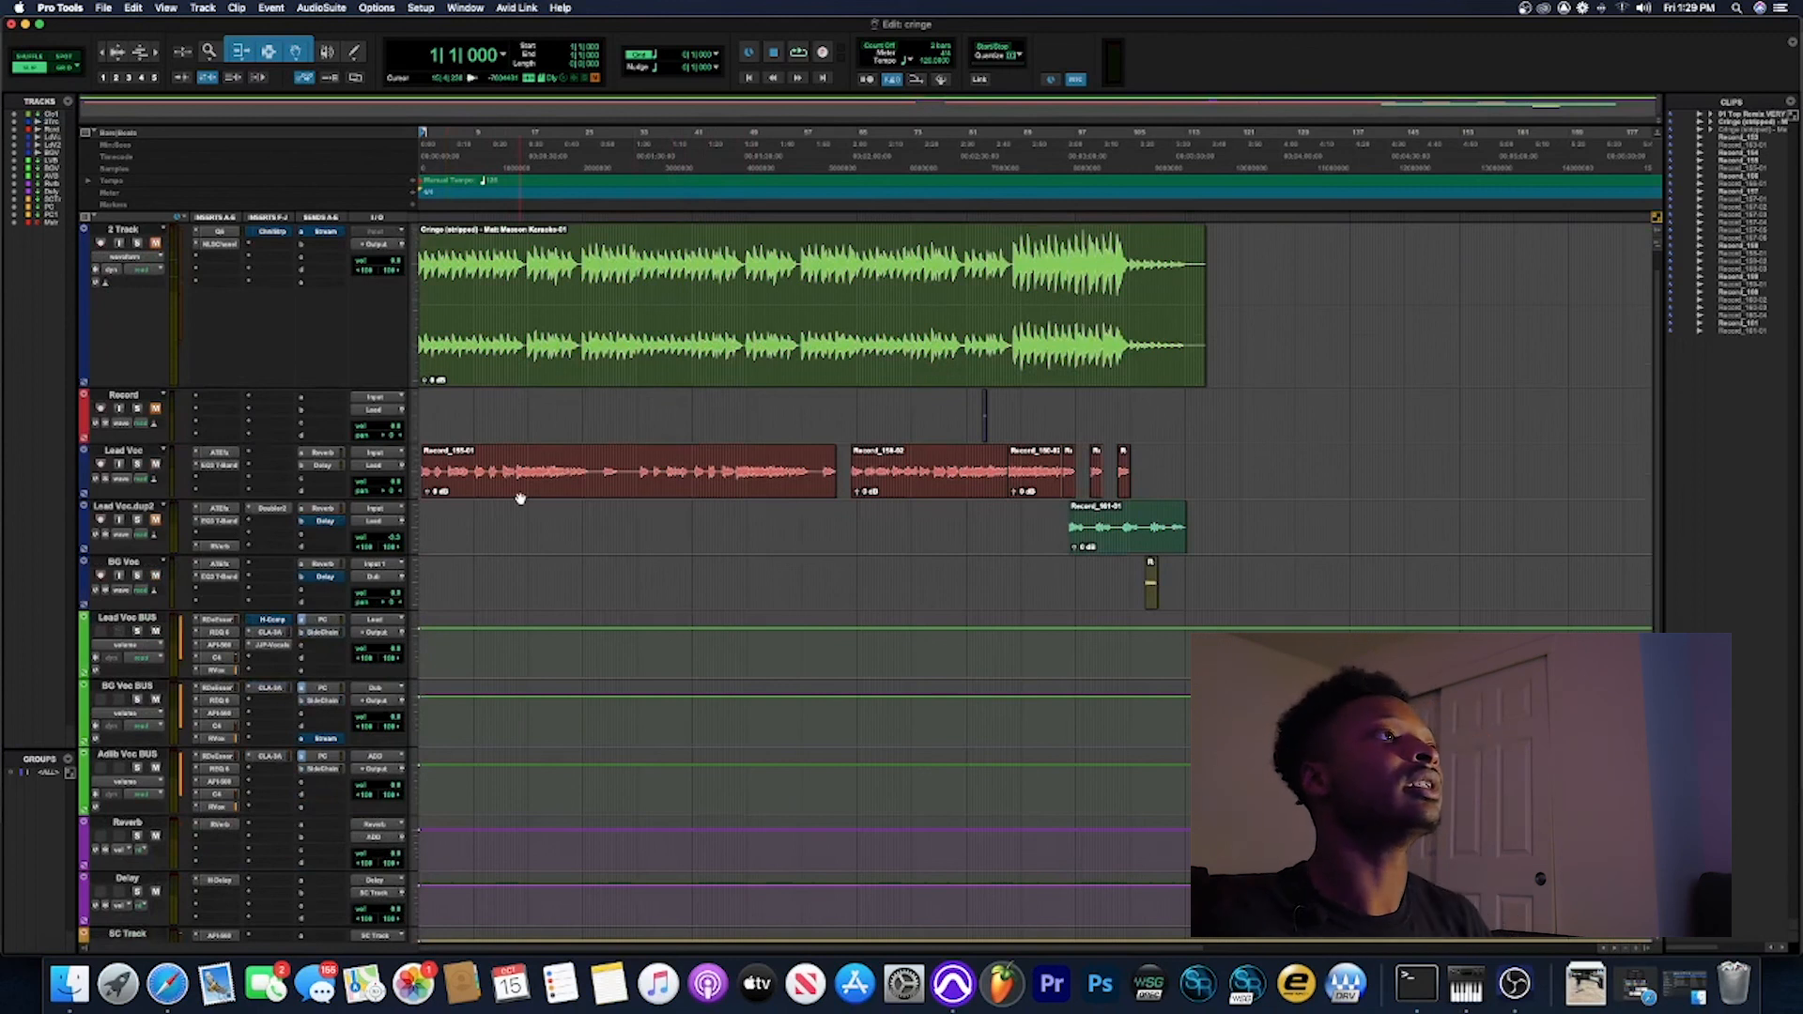
{"action": "scroll", "coordinate": [488, 499], "scroll_direction": "down", "scroll_amount": 10}
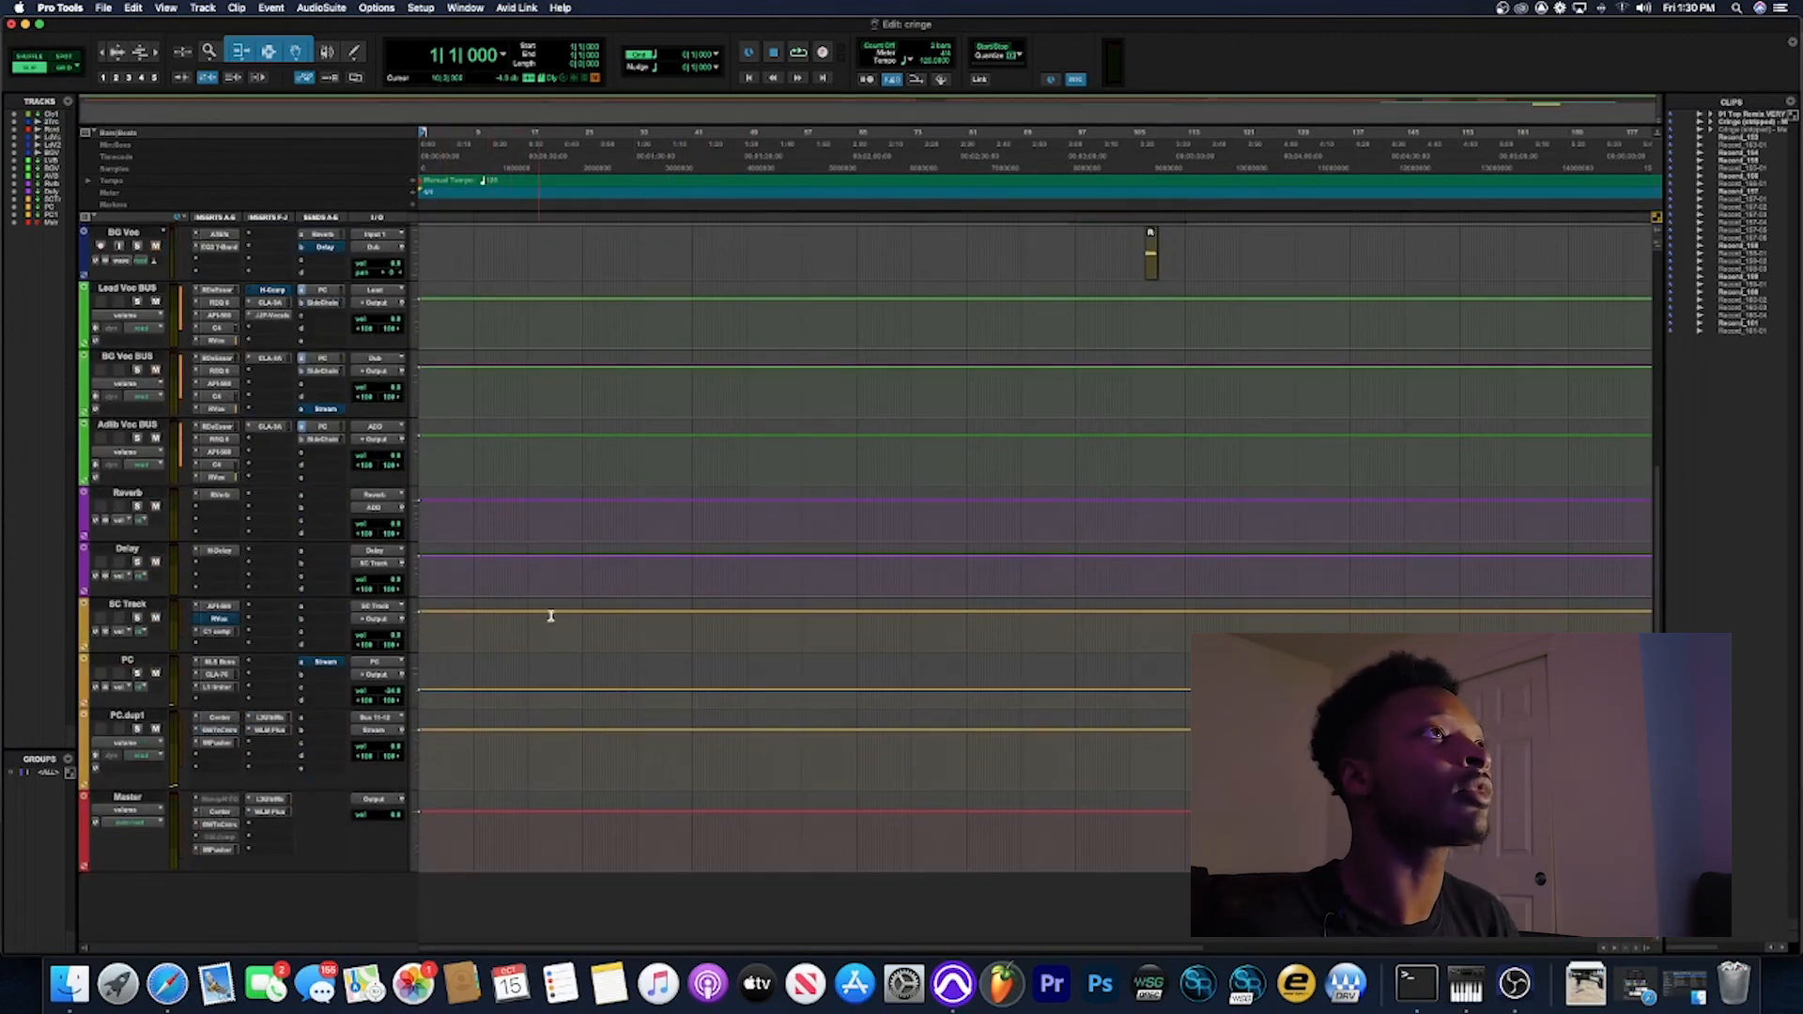
{"action": "scroll", "coordinate": [535, 624], "scroll_direction": "up", "scroll_amount": 11}
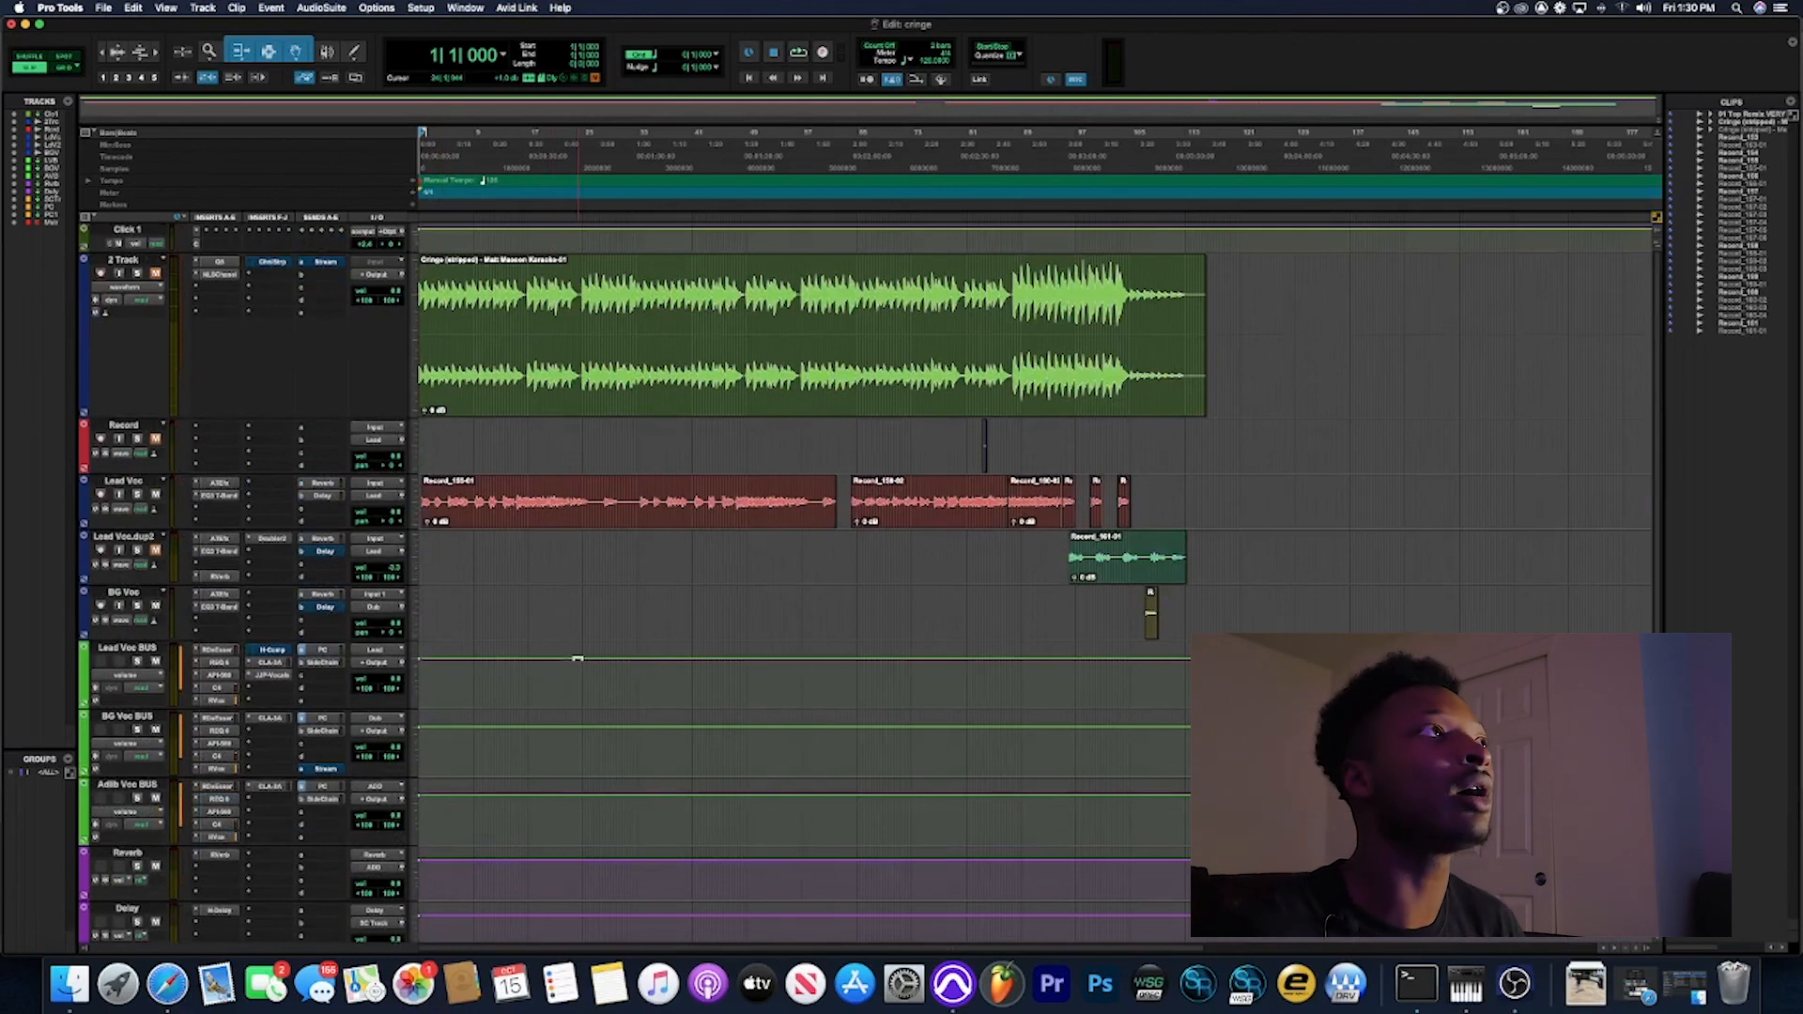
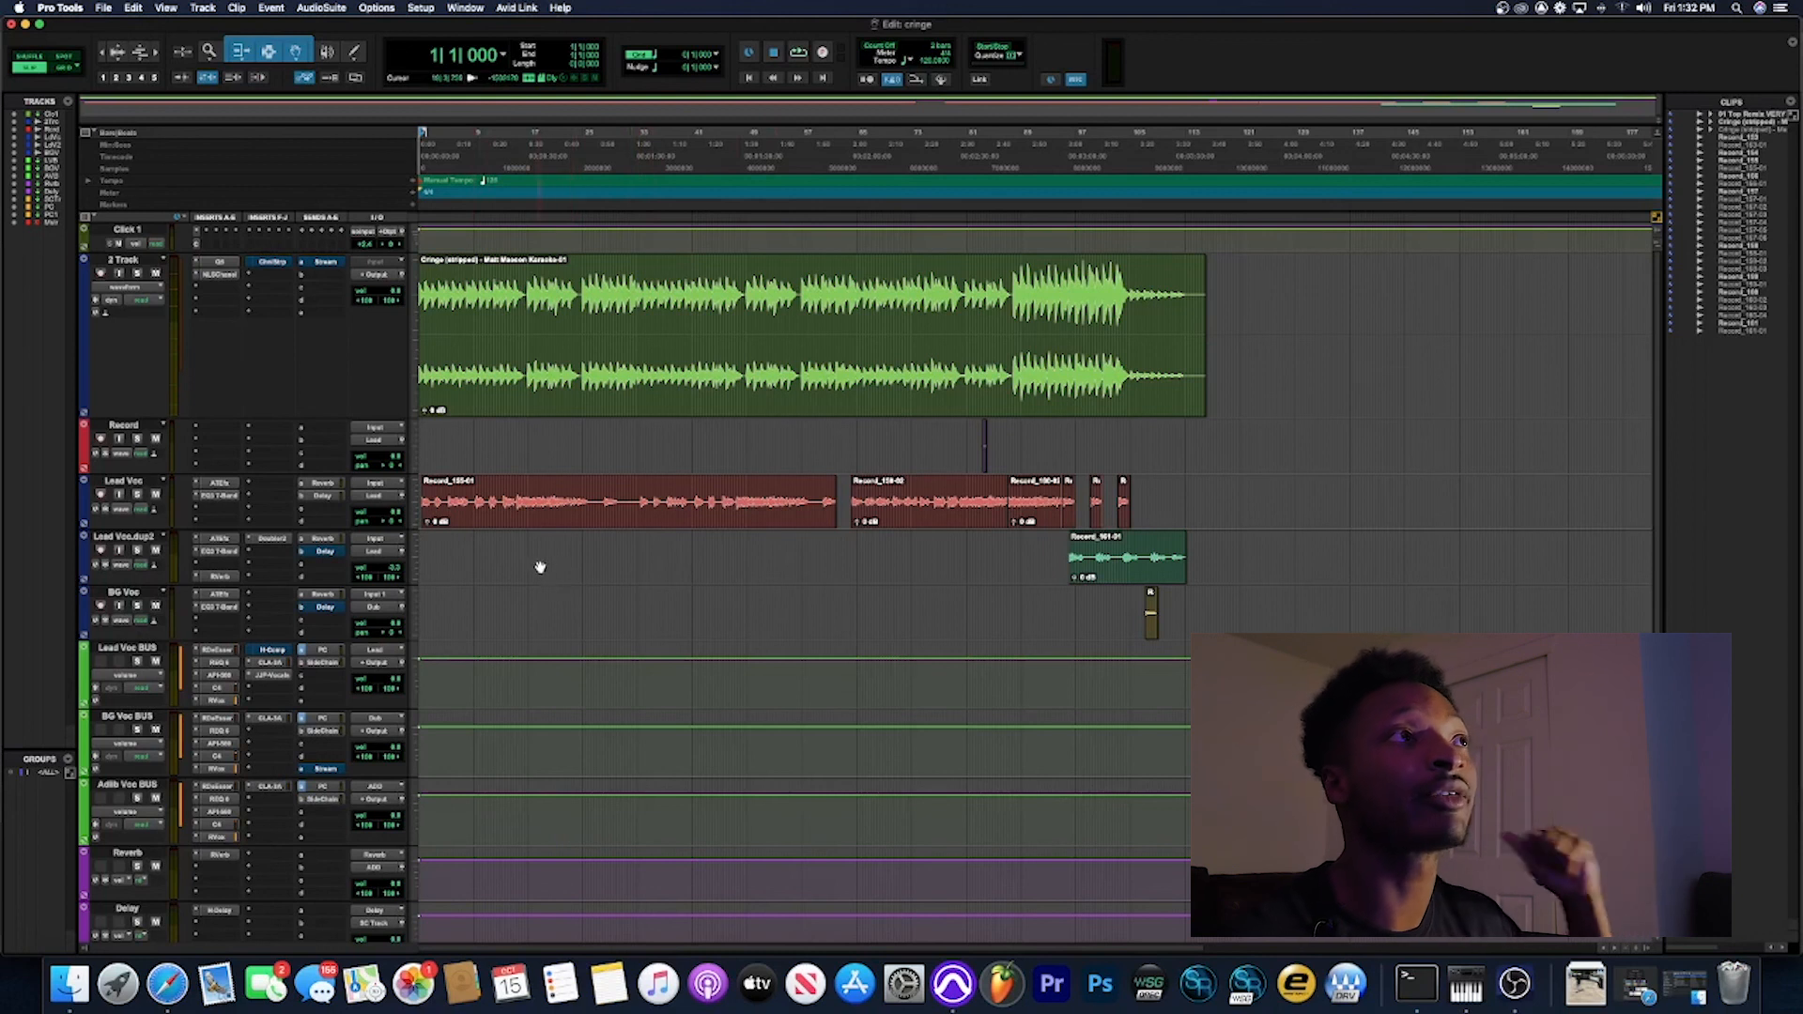
{"action": "left_click", "coordinate": [569, 485]}
{"action": "left_click_drag", "start_coordinate": [569, 484], "coordinate": [577, 542]}
{"action": "key", "text": "b"}
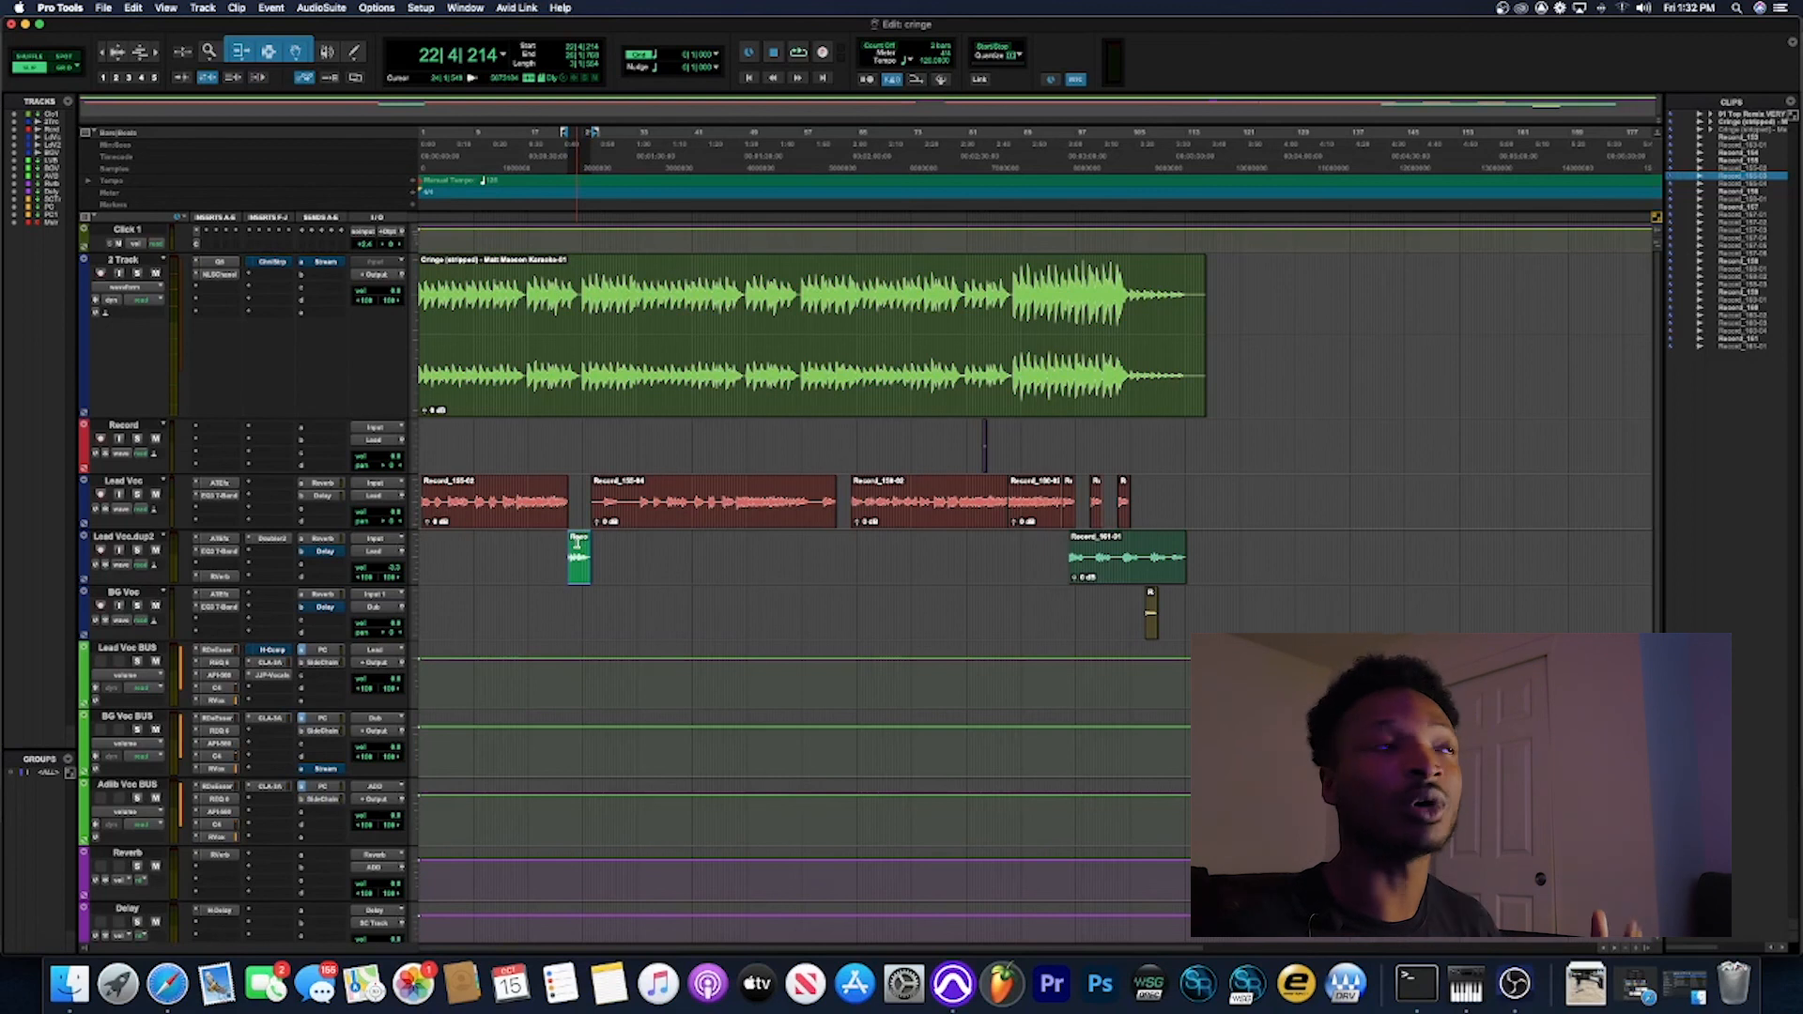
{"action": "key", "text": "super+z"}
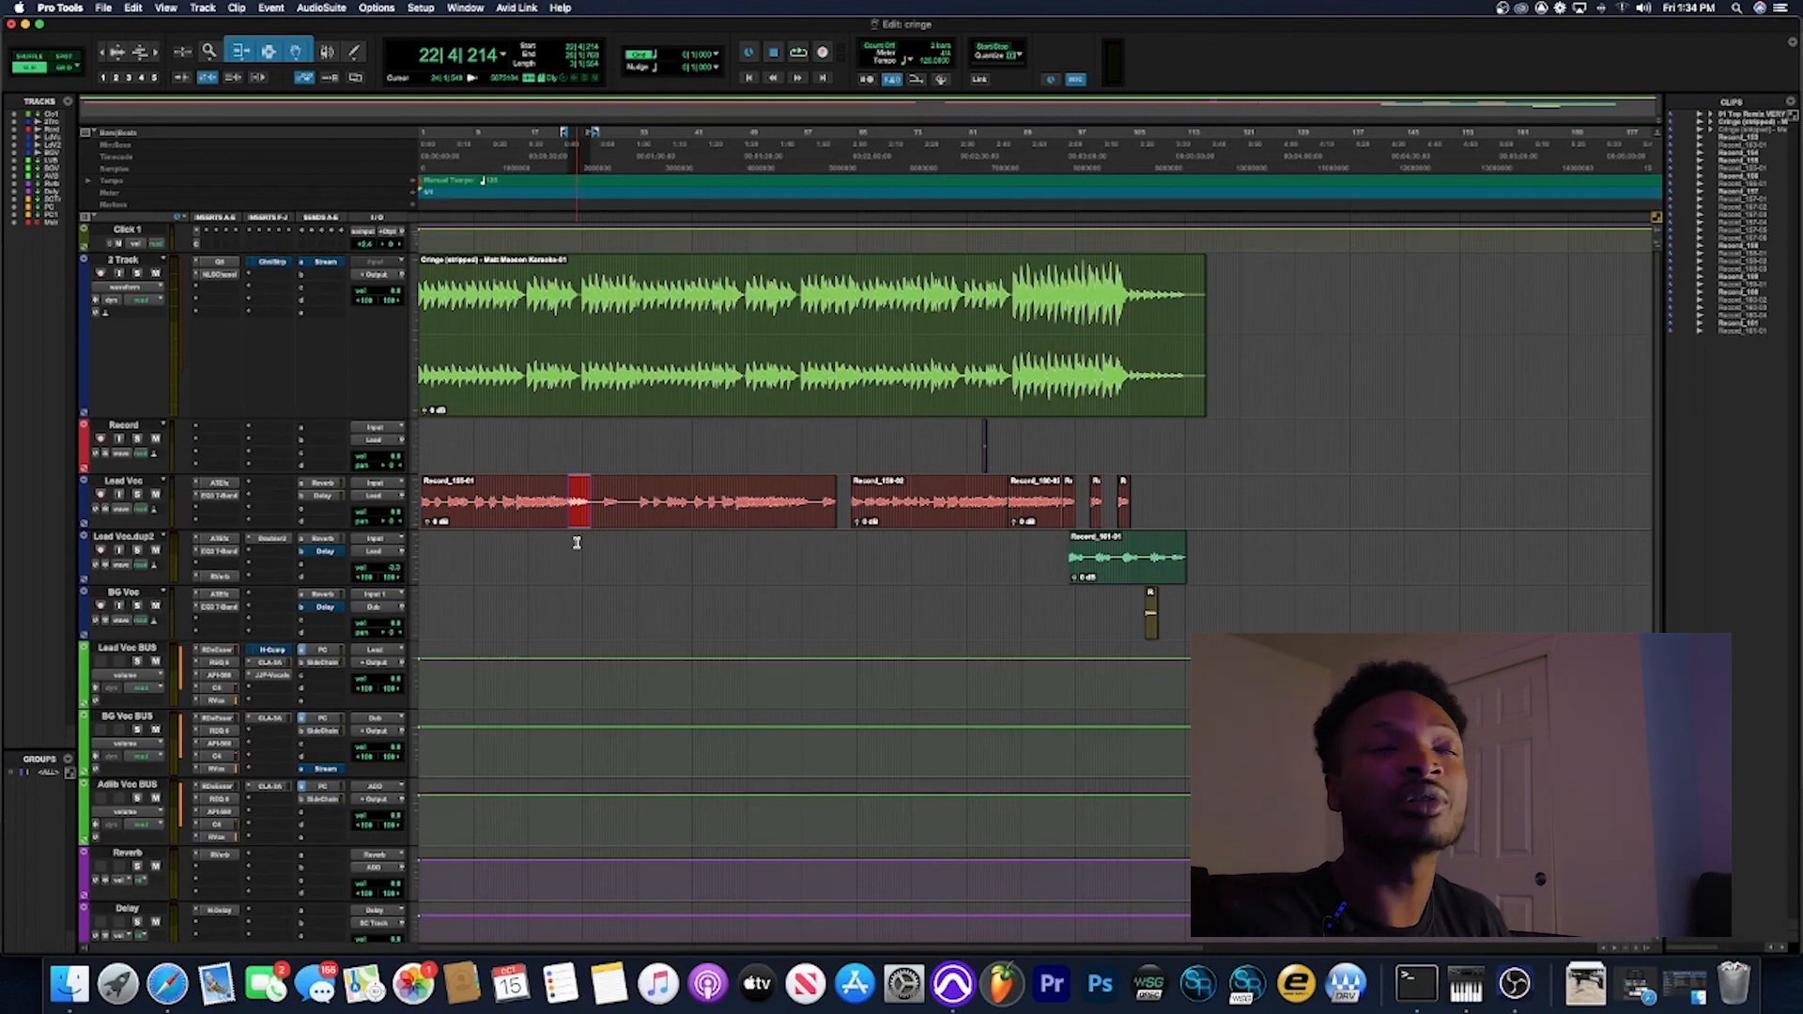
Step: Return to the session start and look over the full track layout from the click track down to the Master
{"action": "key", "text": "Return"}
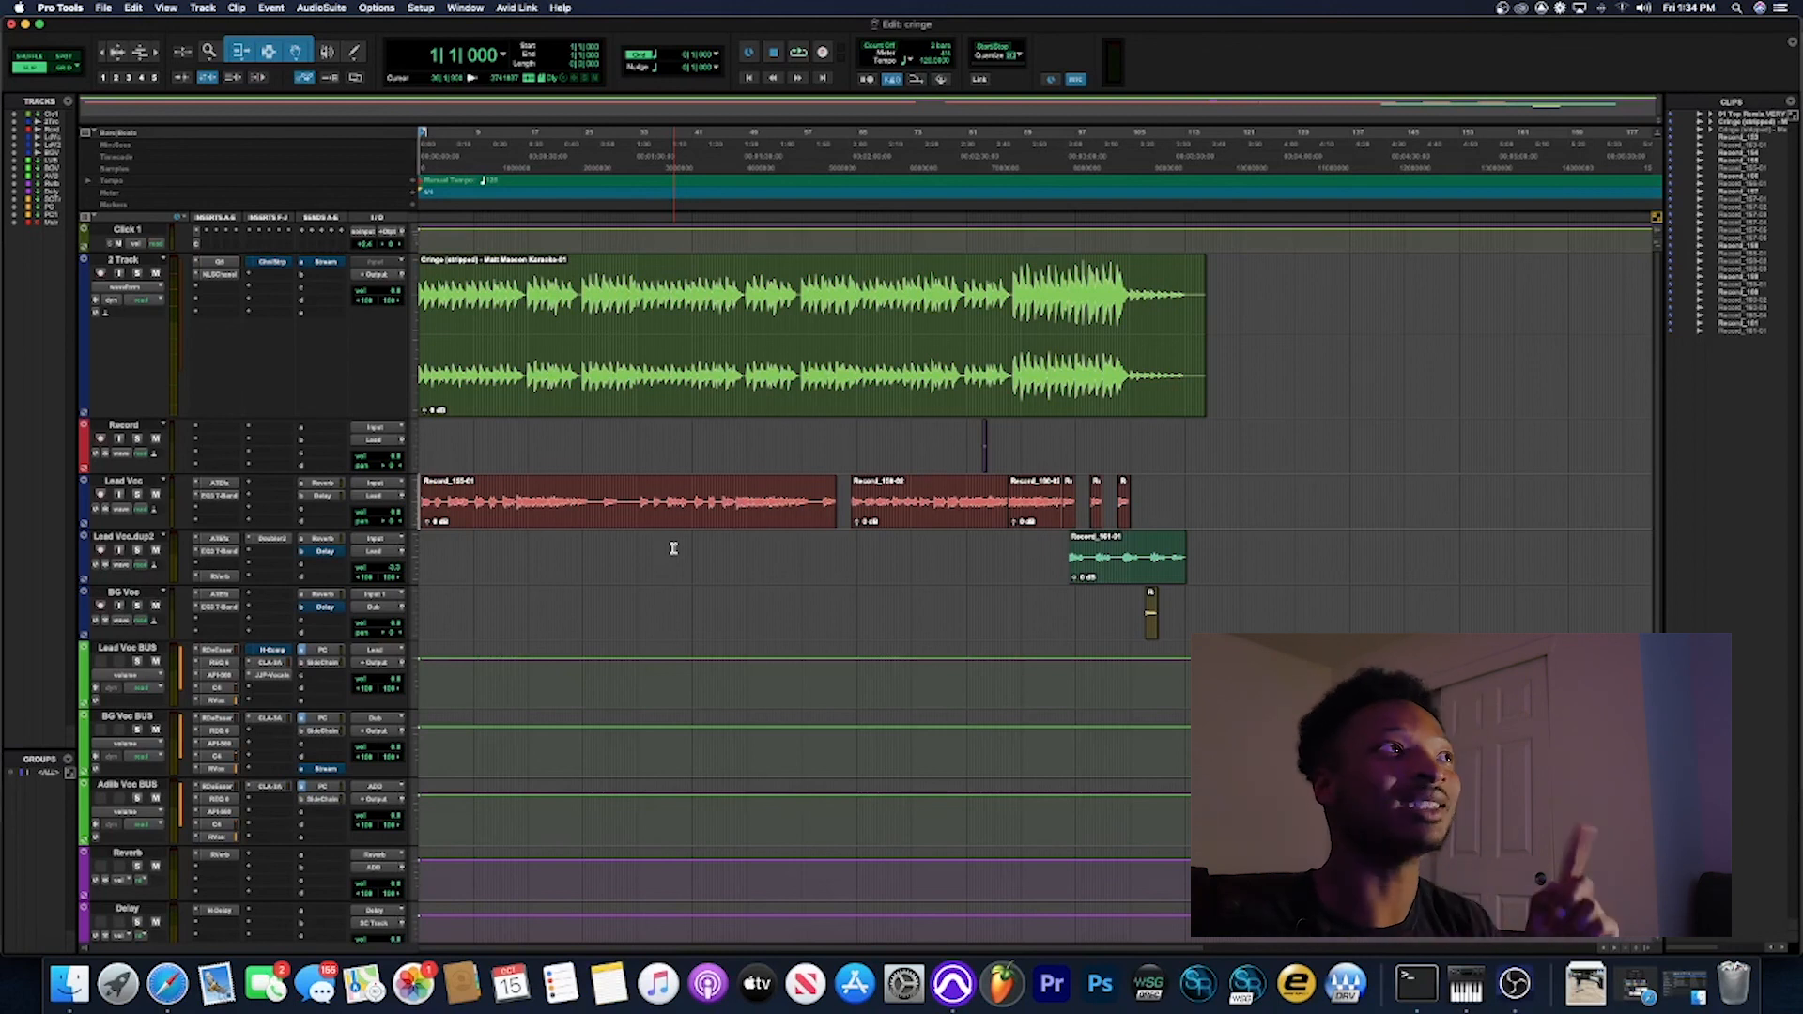
{"action": "scroll", "coordinate": [459, 519], "scroll_direction": "down", "scroll_amount": 5}
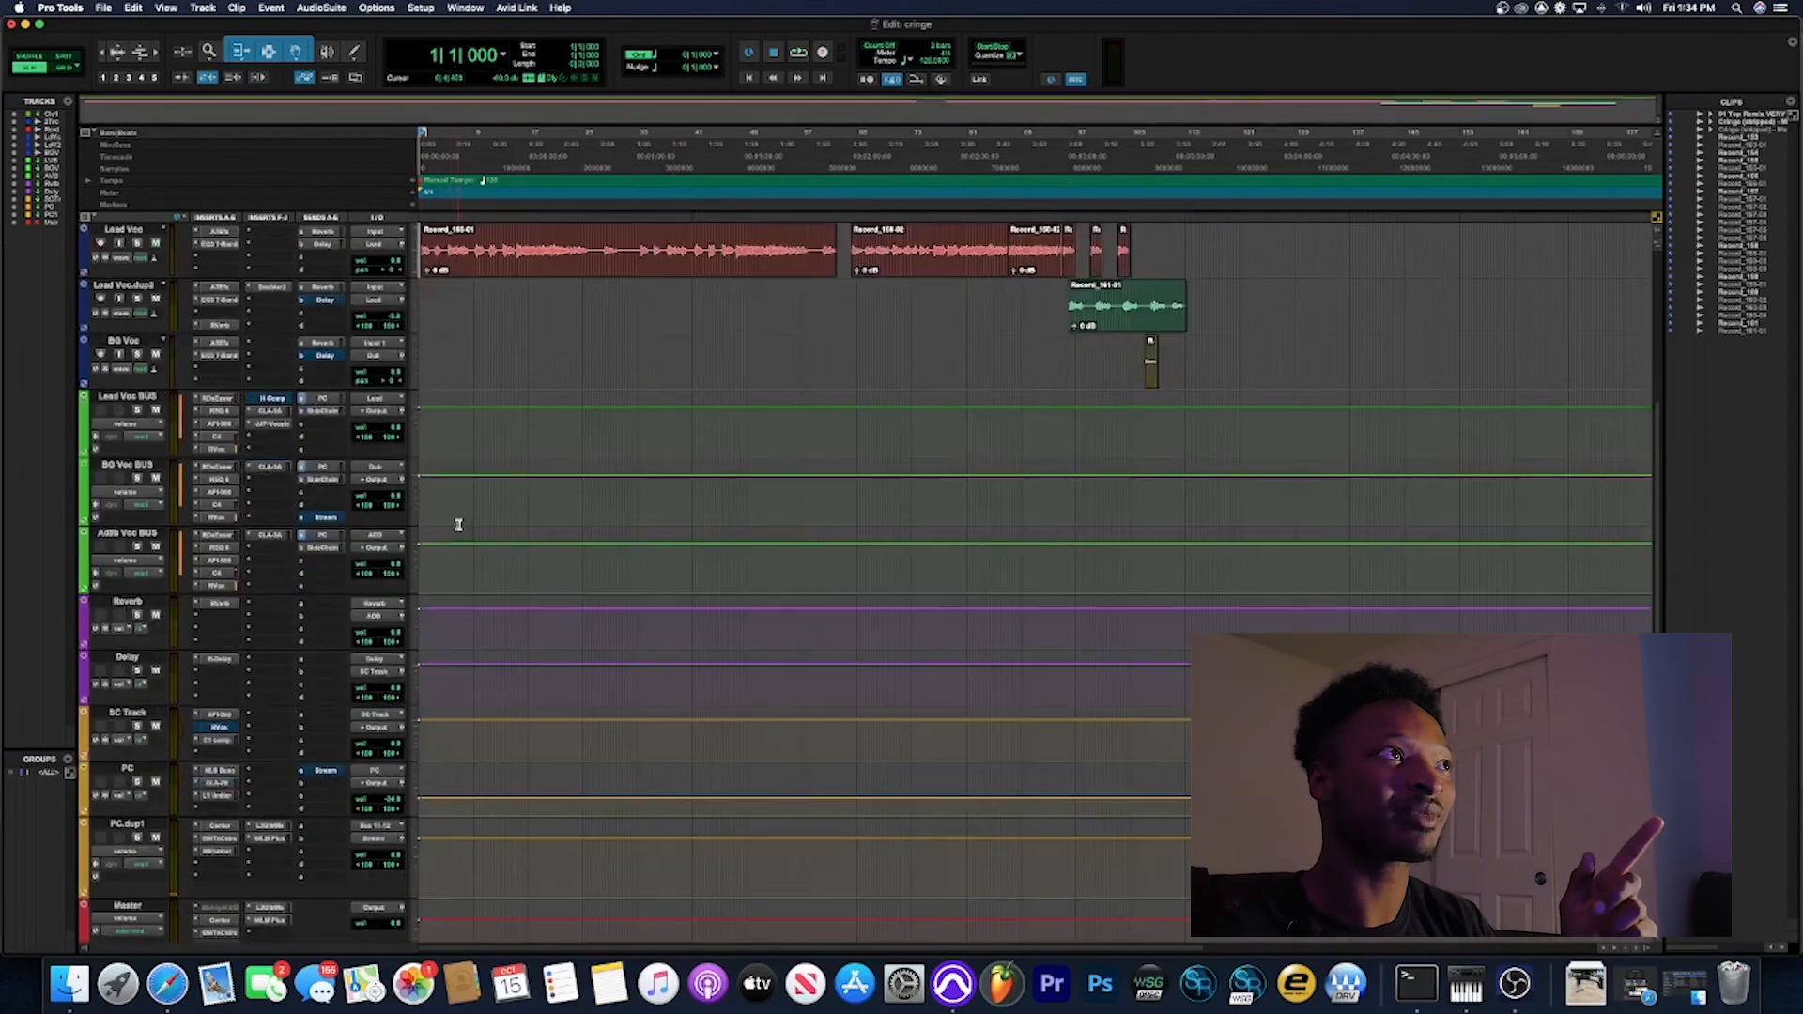
{"action": "scroll", "coordinate": [459, 520], "scroll_direction": "up", "scroll_amount": 5}
{"action": "scroll", "coordinate": [460, 523], "scroll_direction": "down", "scroll_amount": 5}
{"action": "scroll", "coordinate": [460, 523], "scroll_direction": "up", "scroll_amount": 5}
{"action": "scroll", "coordinate": [463, 525], "scroll_direction": "down", "scroll_amount": 5}
{"action": "scroll", "coordinate": [463, 525], "scroll_direction": "up", "scroll_amount": 5}
{"action": "scroll", "coordinate": [463, 525], "scroll_direction": "down", "scroll_amount": 5}
{"action": "scroll", "coordinate": [463, 527], "scroll_direction": "up", "scroll_amount": 5}
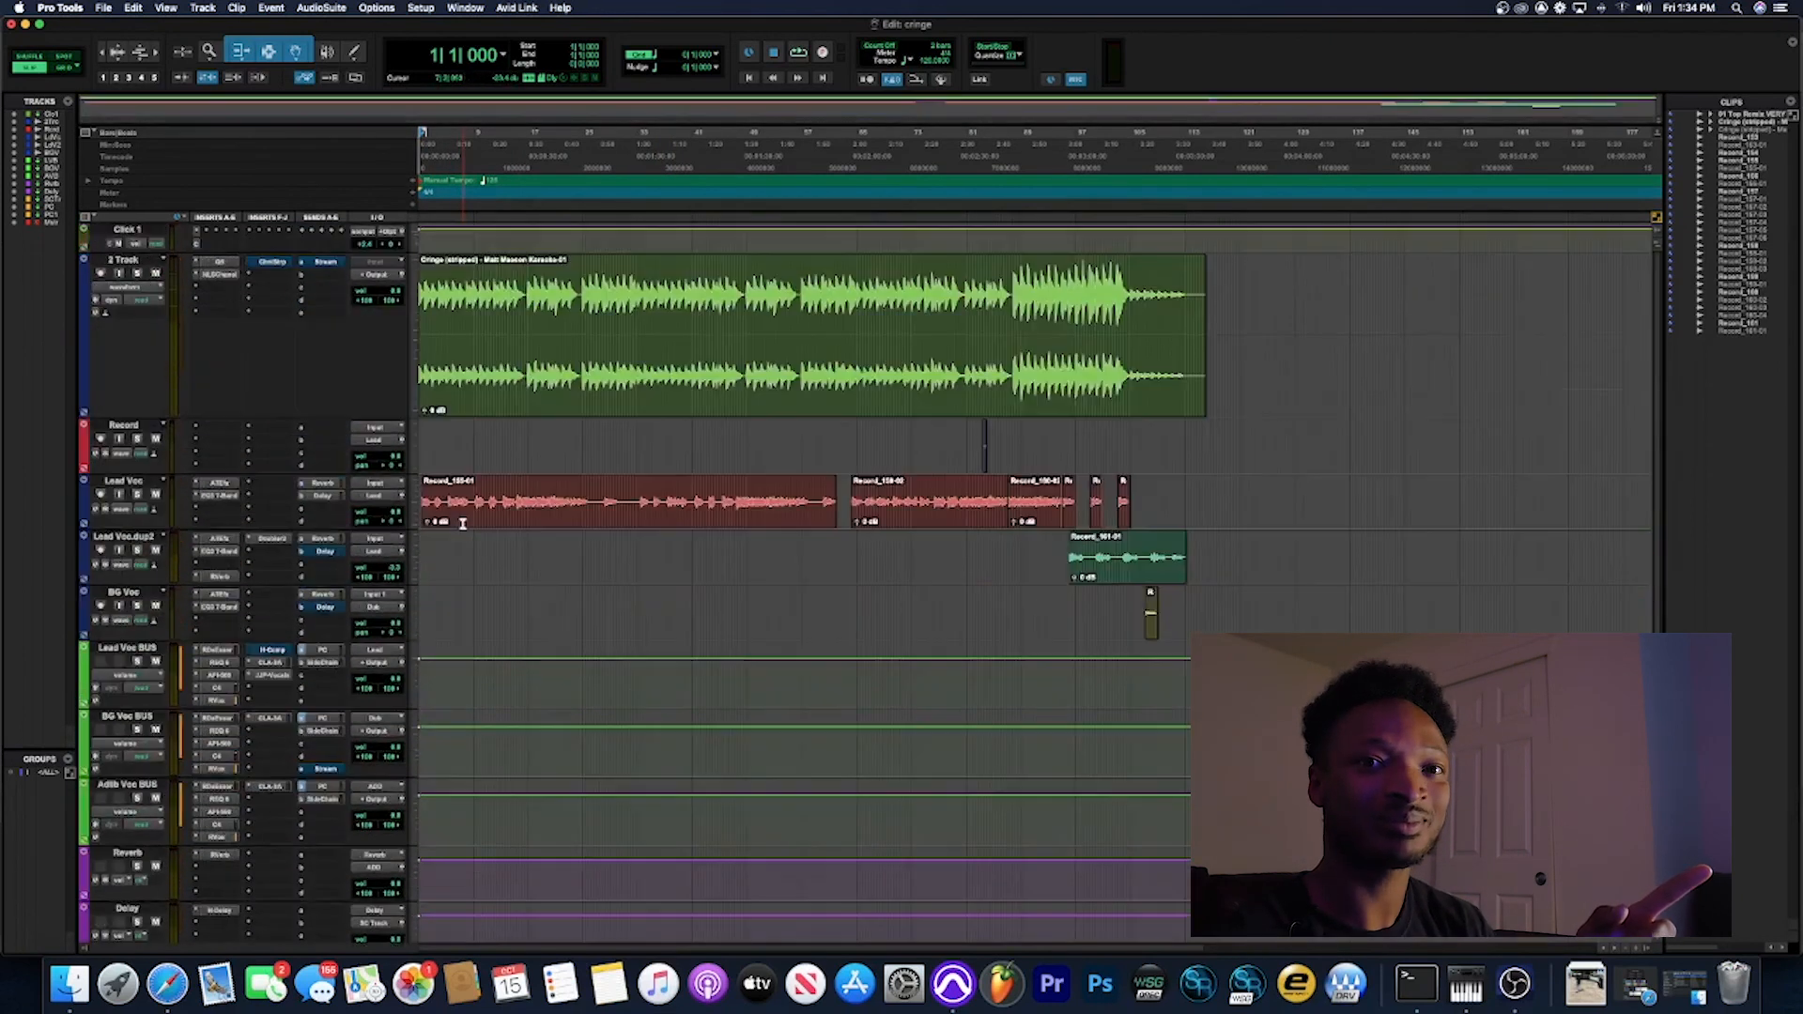
Step: Play the full session from the beginning and look over the tracks and their meters during playback
{"action": "key", "text": "space"}
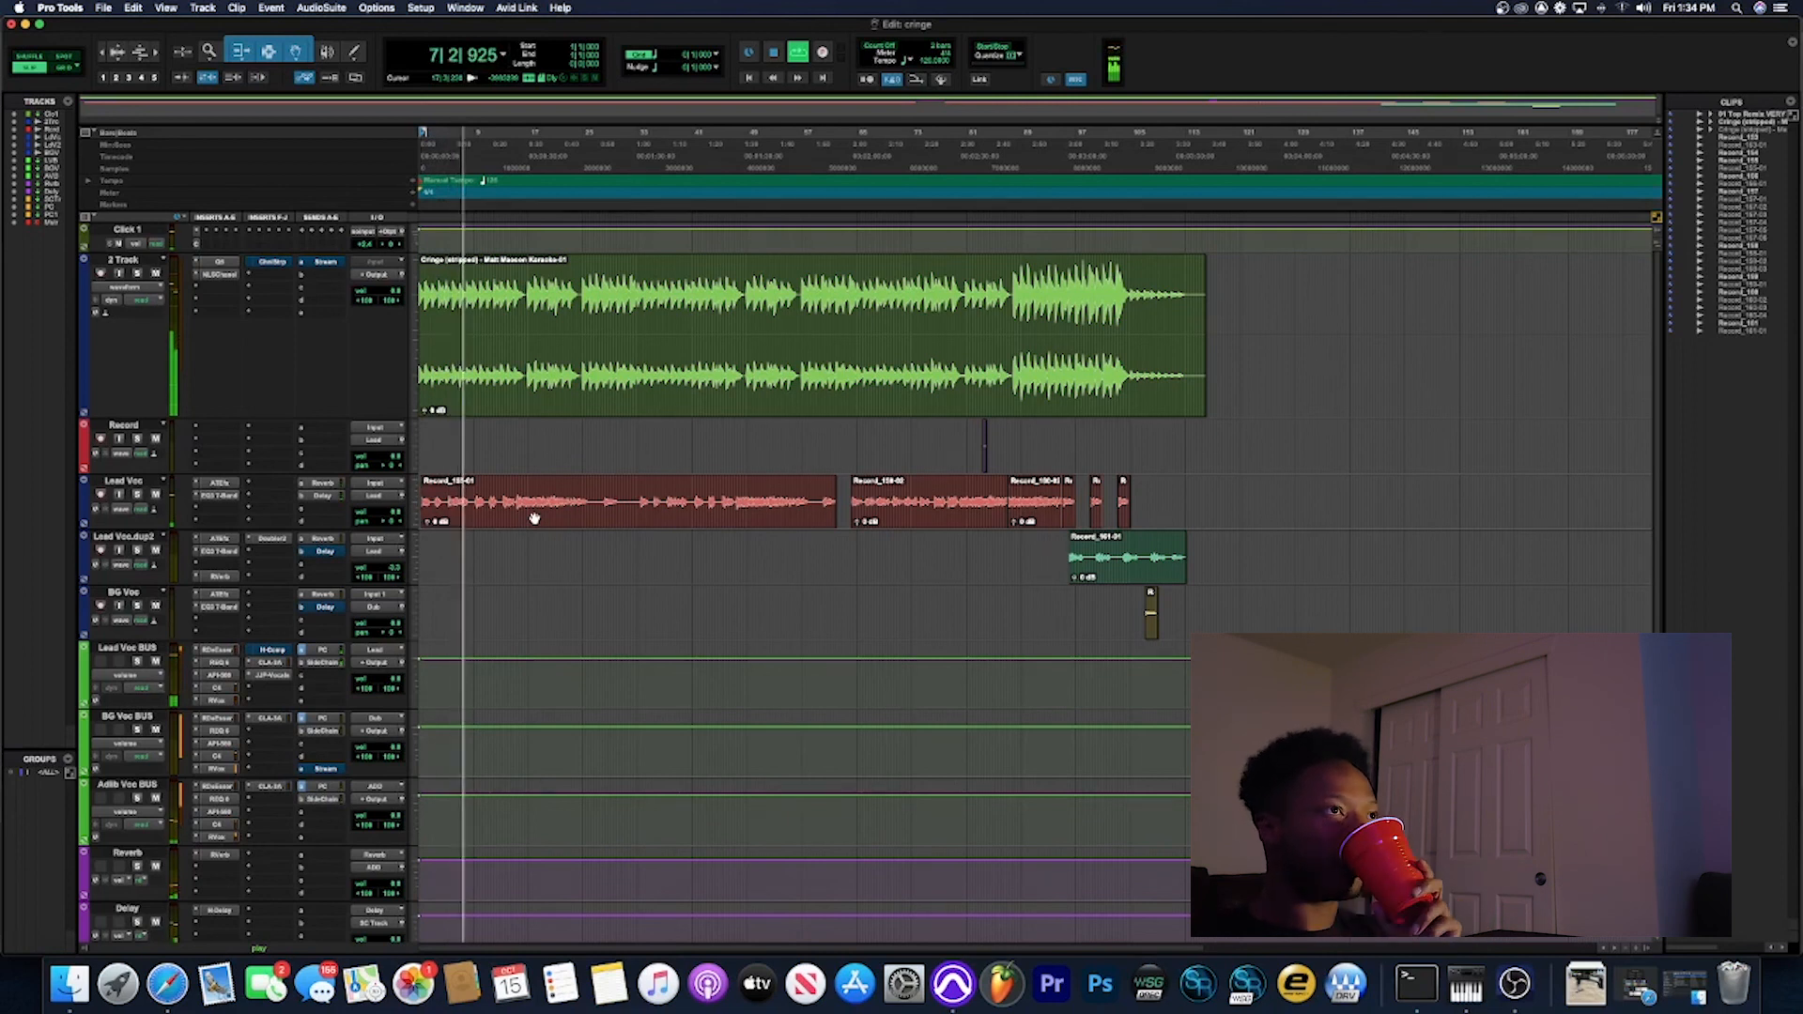
{"action": "scroll", "coordinate": [488, 537], "scroll_direction": "down", "scroll_amount": 3}
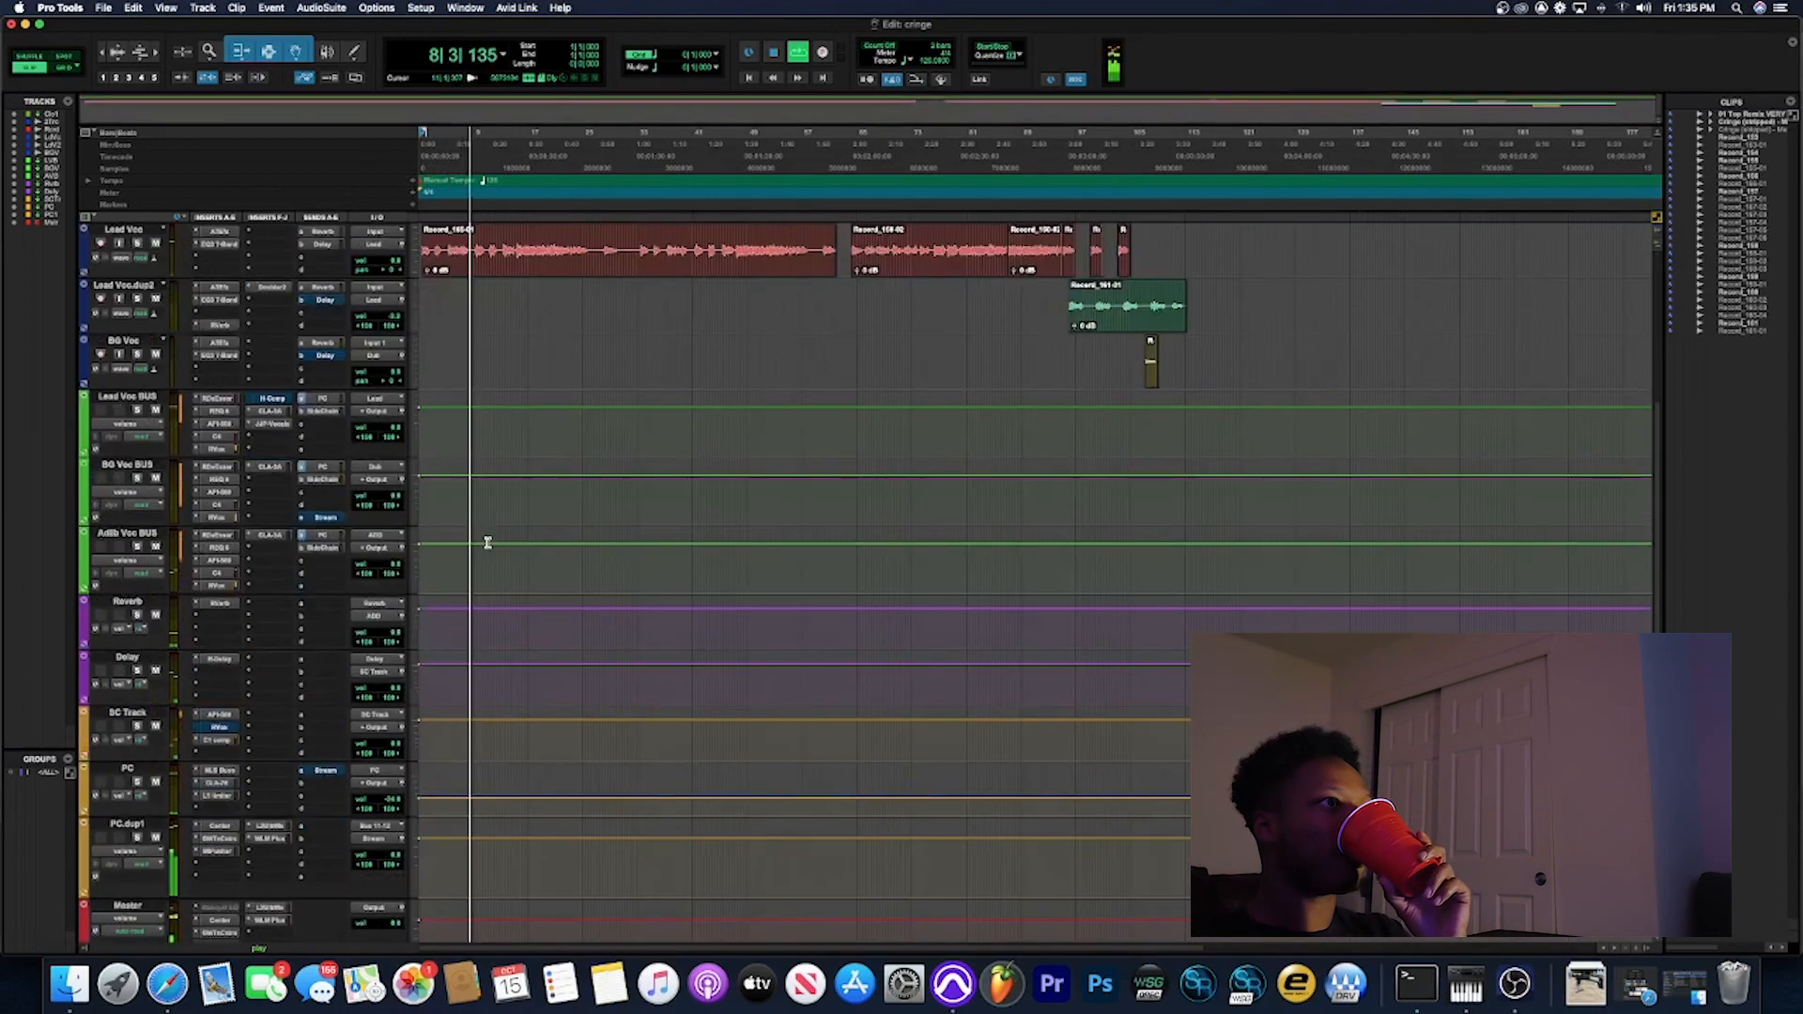
{"action": "scroll", "coordinate": [488, 542], "scroll_direction": "up", "scroll_amount": 3}
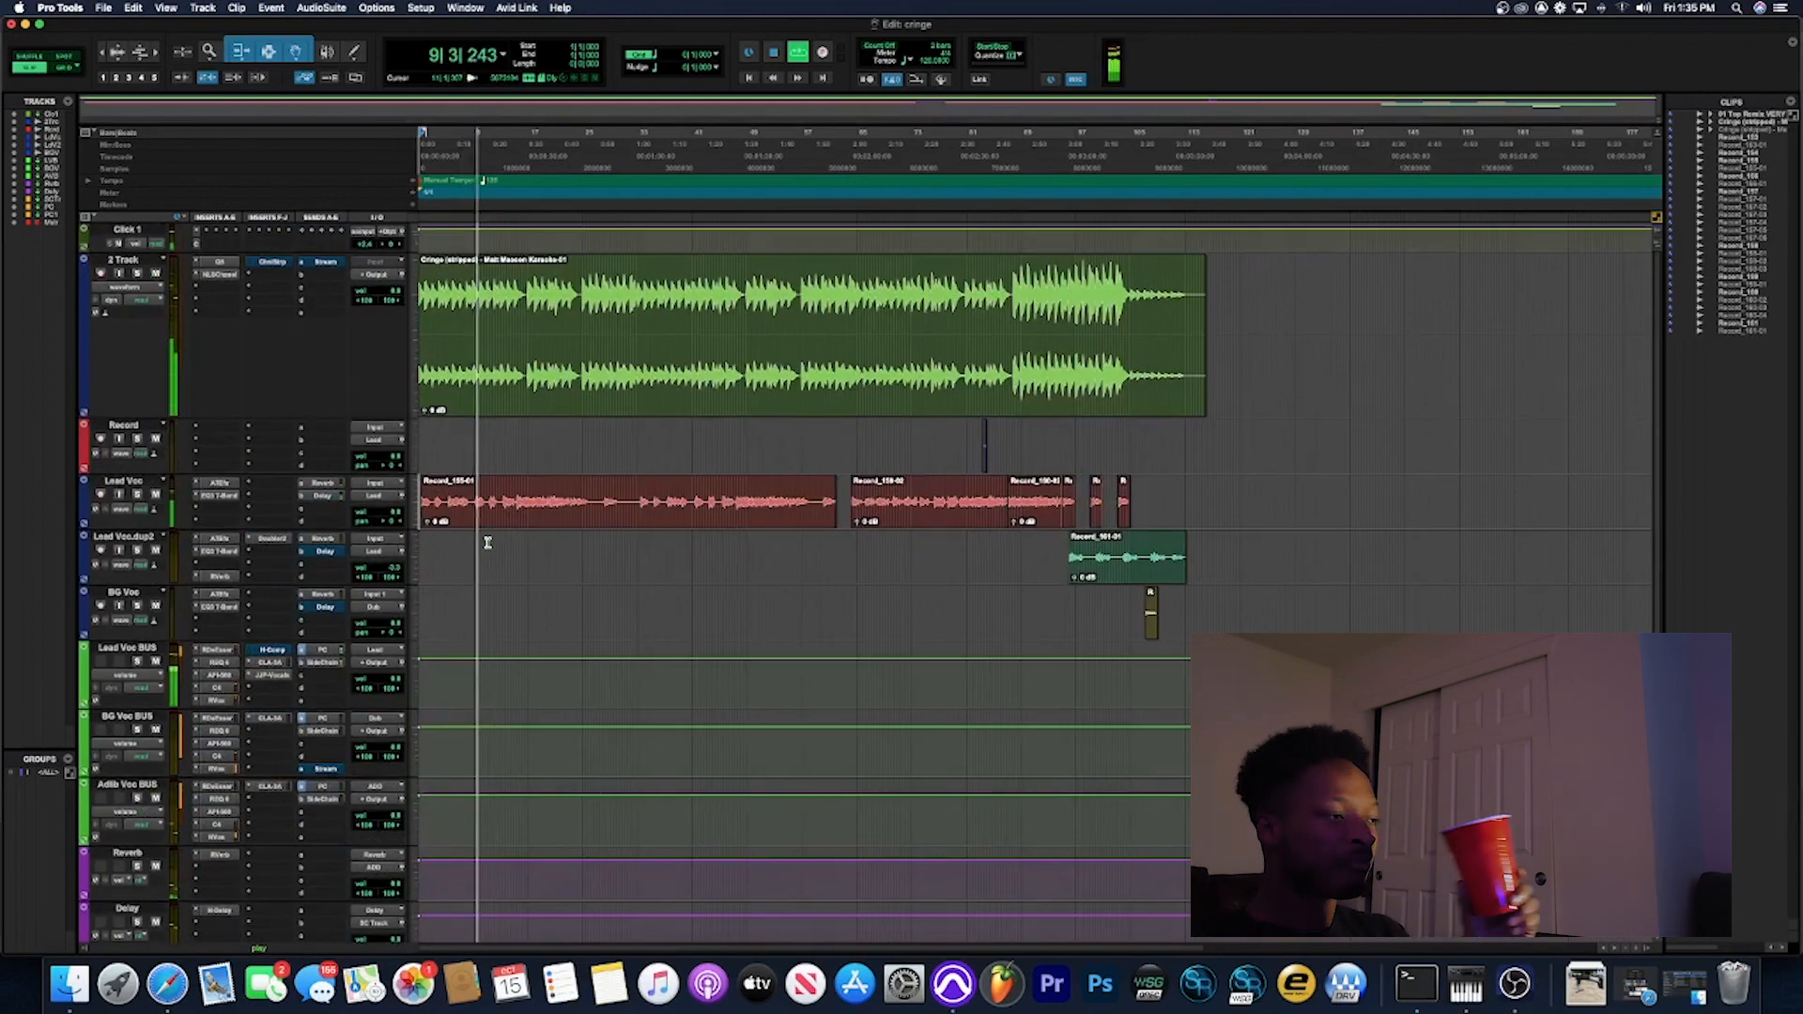